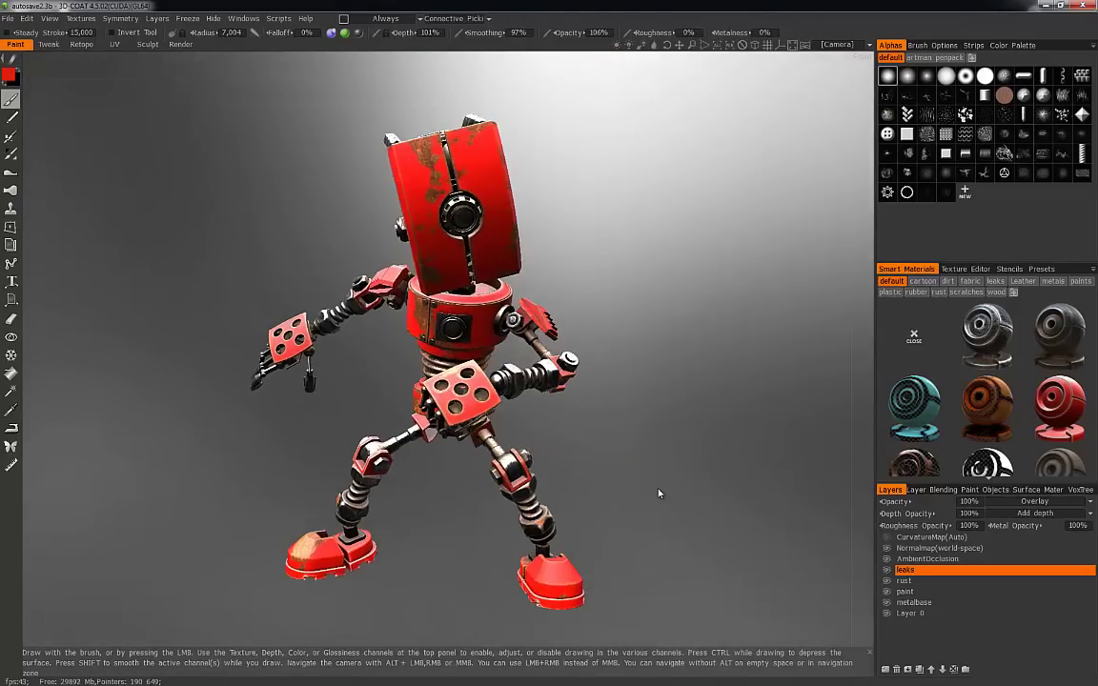
Start a new project for painting a UV-mapped mesh per pixel, using the sample robot model.
mouse_move(652, 411)
left_mouse_down()
mouse_move(698, 410)
mouse_move(637, 413)
left_mouse_up()
left_click_drag(627, 517, 607, 468)
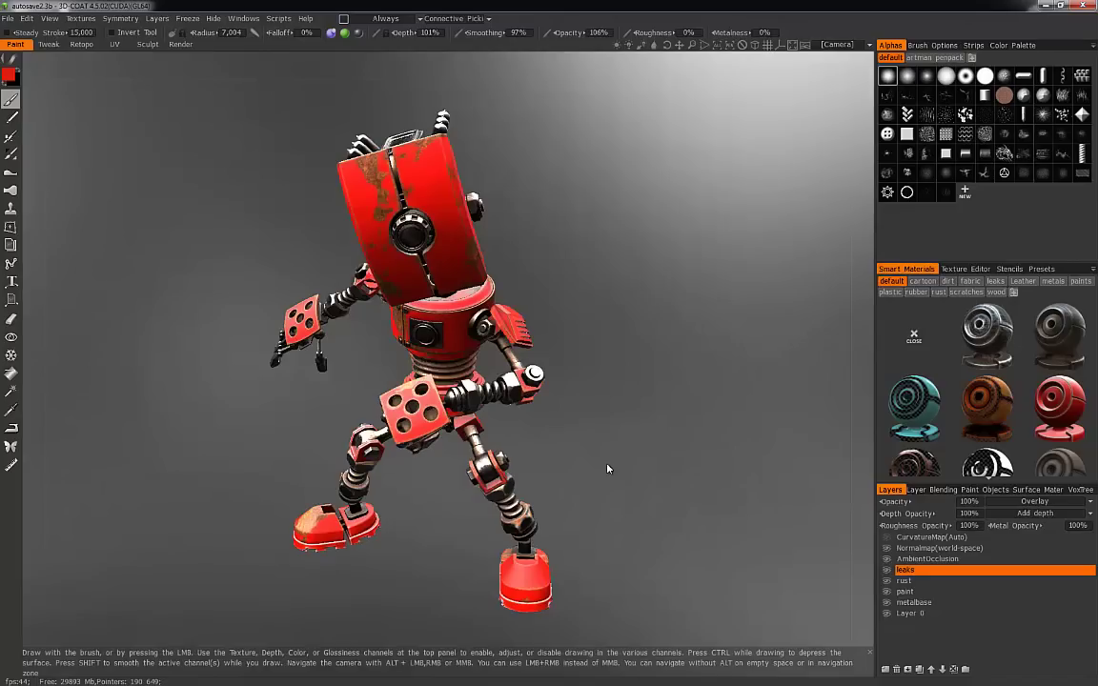
left_click(7, 18)
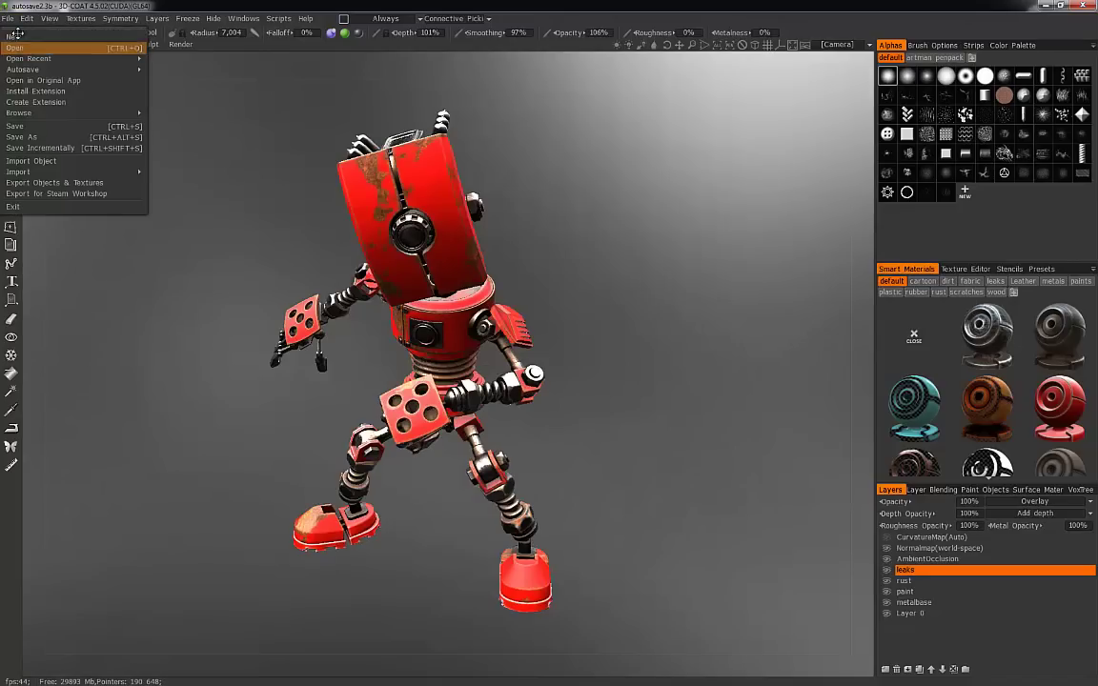
left_click(12, 36)
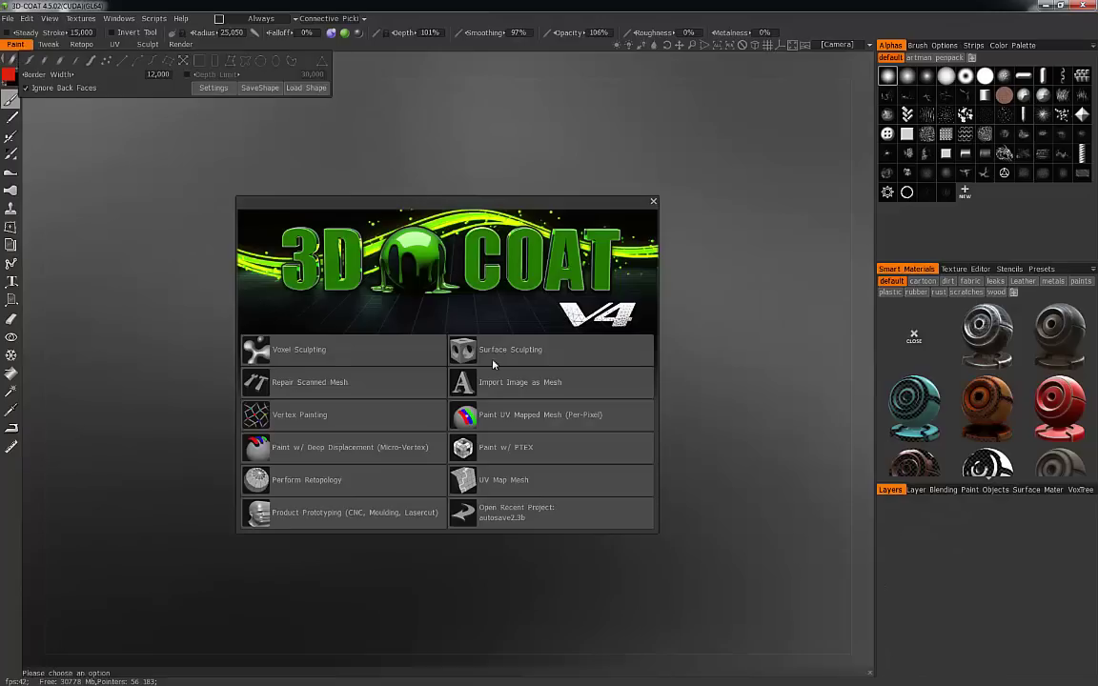
left_click(516, 416)
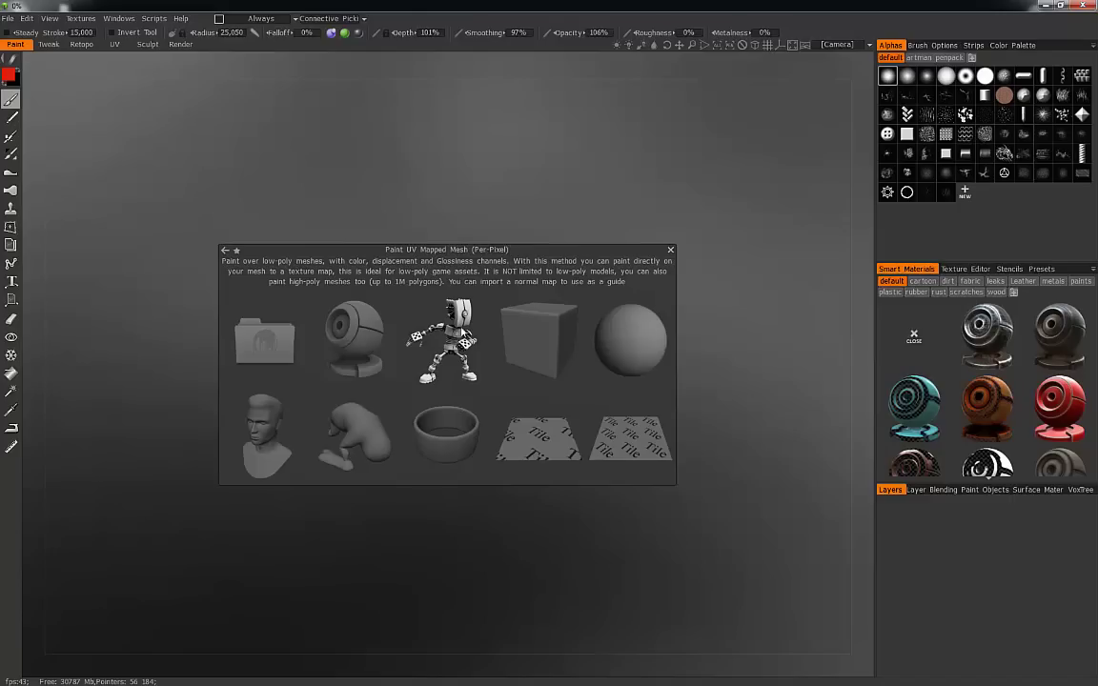
left_click(458, 361)
Delete the CavityMask(Auto) layer from the new robot project.
left_click_drag(745, 459, 585, 399)
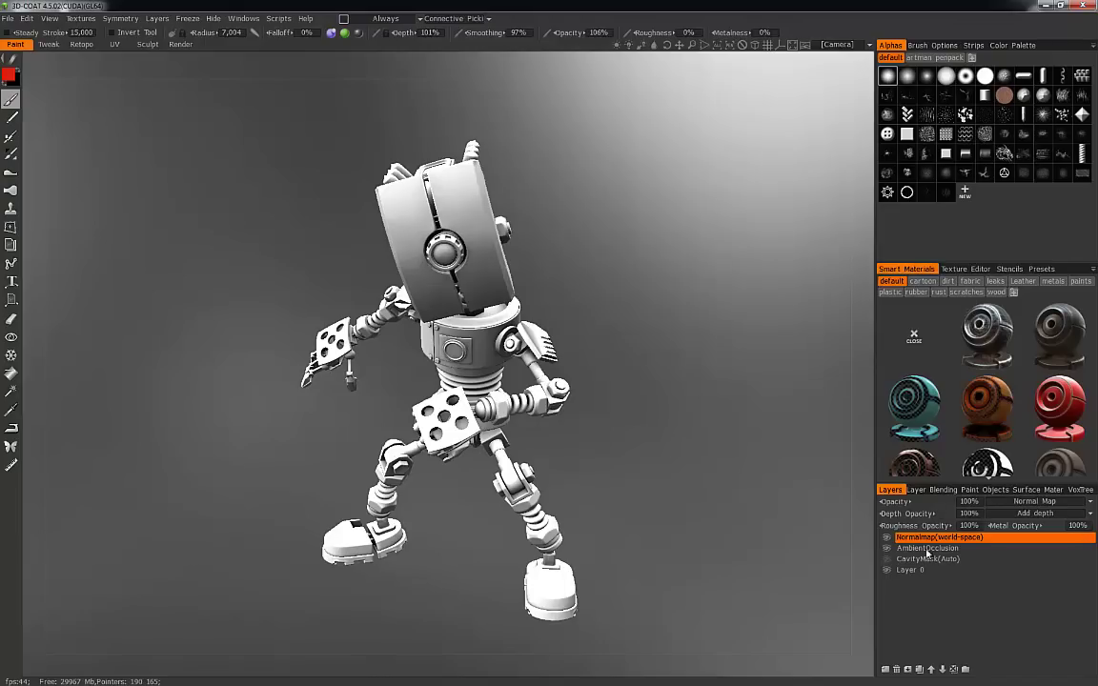
left_click_drag(769, 588, 947, 559)
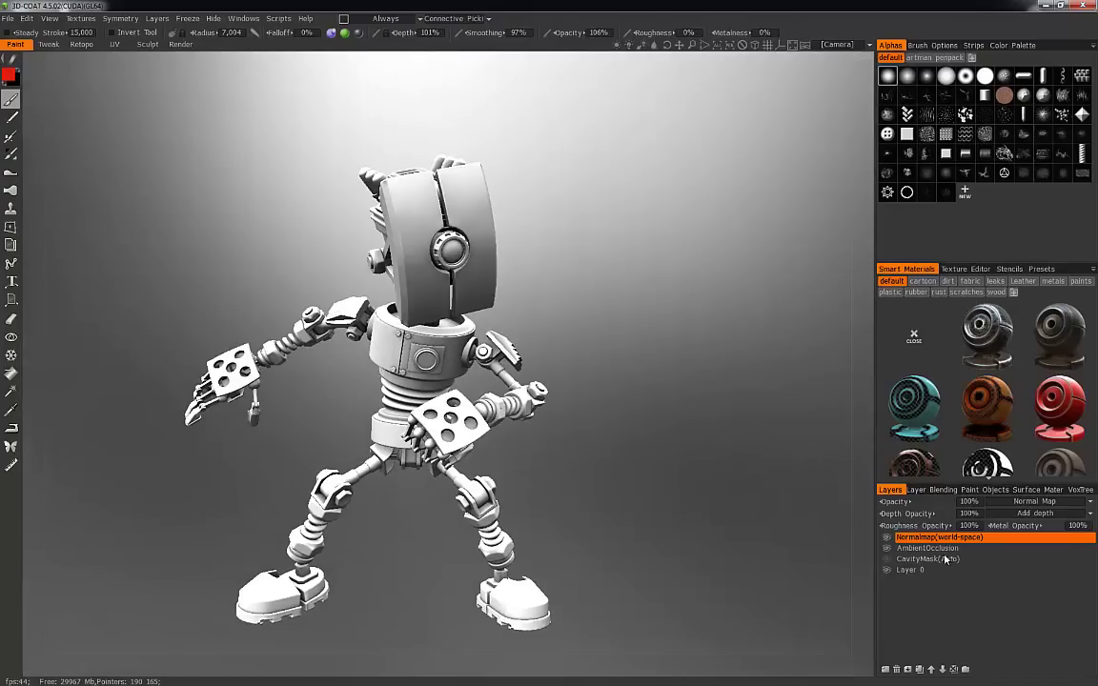
left_click_drag(758, 576, 858, 570)
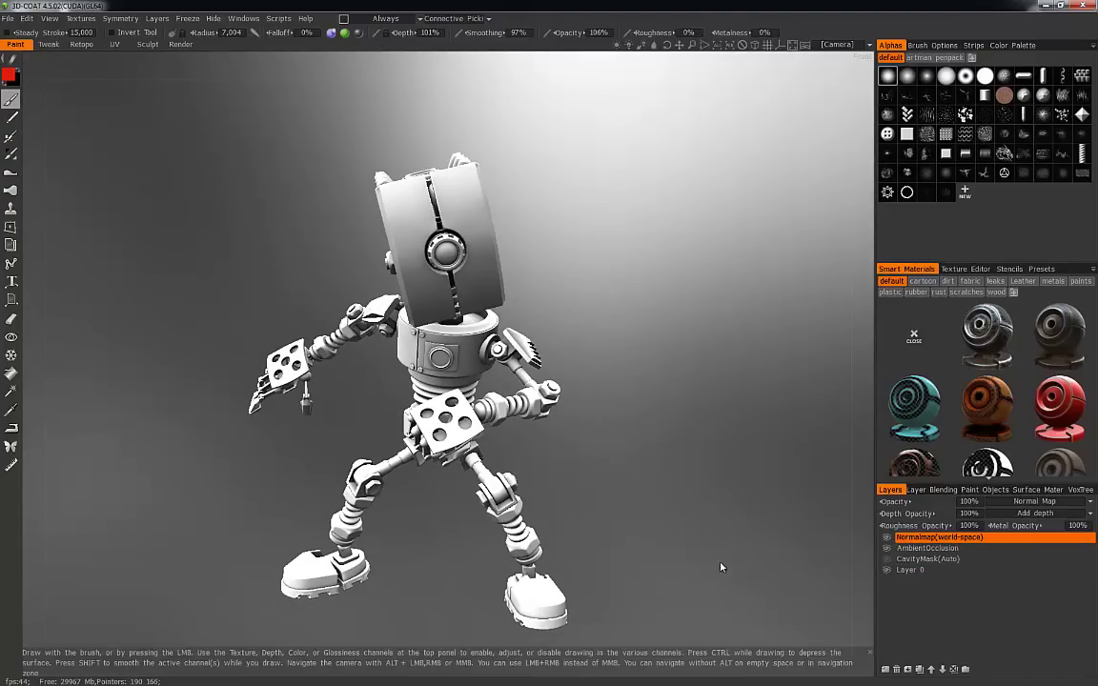
left_click_drag(721, 567, 772, 562)
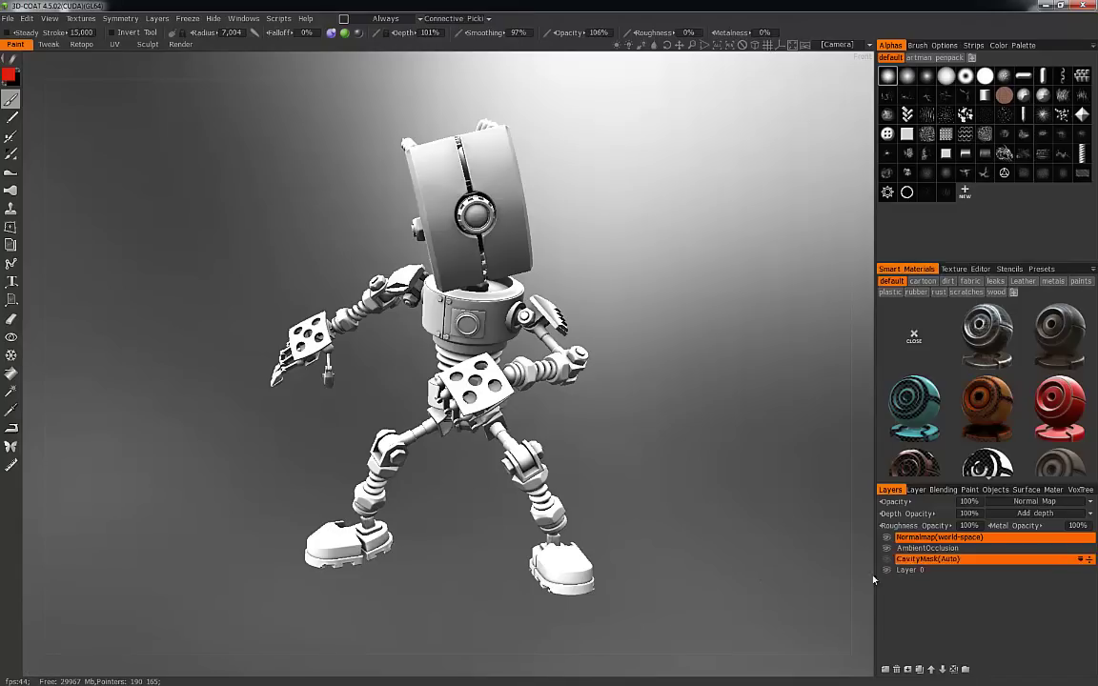
left_click(916, 560)
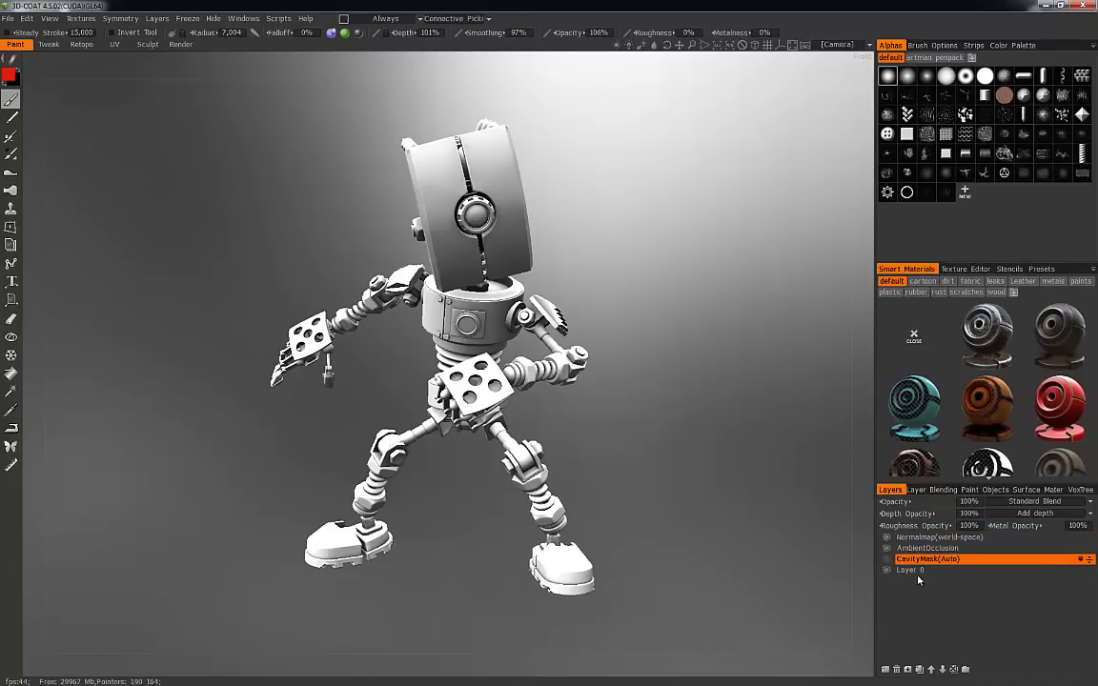
left_click(897, 669)
Calculate a curvature map for the robot as a new layer.
left_click_drag(712, 561, 731, 559)
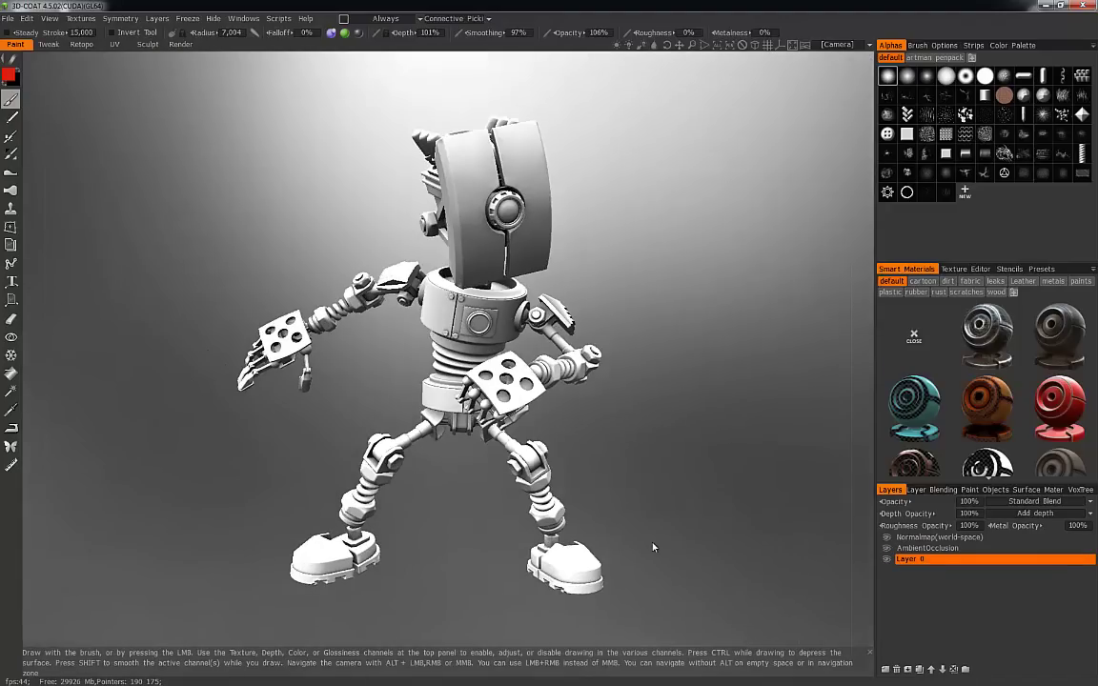
left_click(83, 18)
left_click(83, 18)
left_click(81, 19)
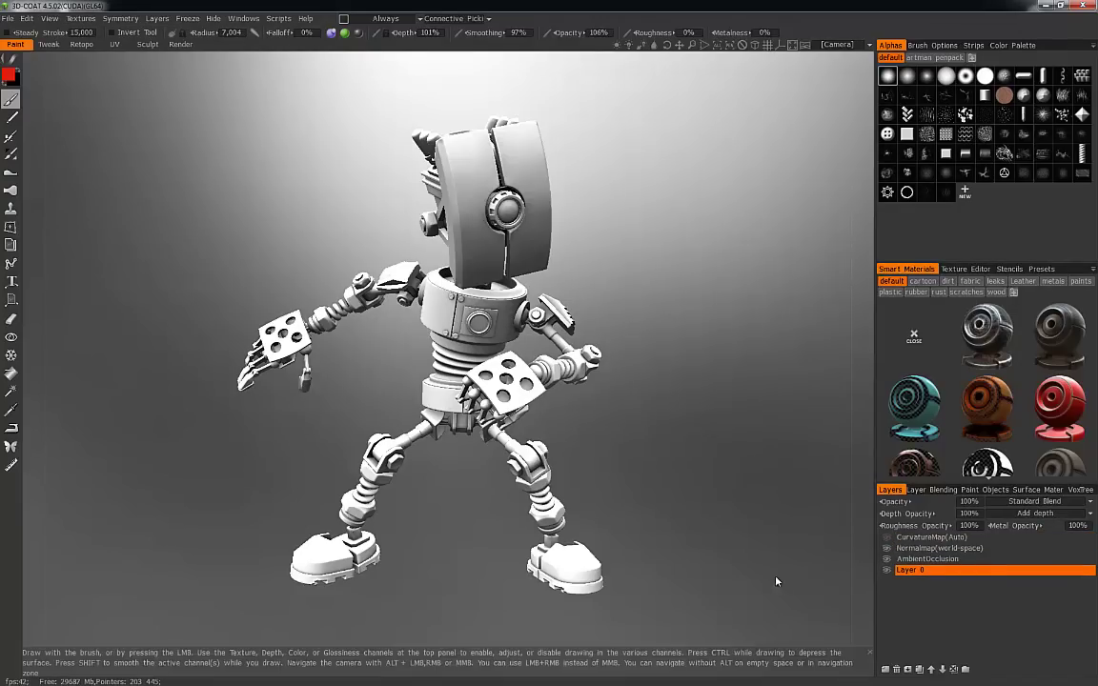
Add a new layer above Layer 0 and name it basemetal.
left_click_drag(777, 582, 767, 511)
mouse_move(696, 507)
left_mouse_down()
mouse_move(667, 428)
mouse_move(598, 444)
mouse_move(682, 516)
left_mouse_up()
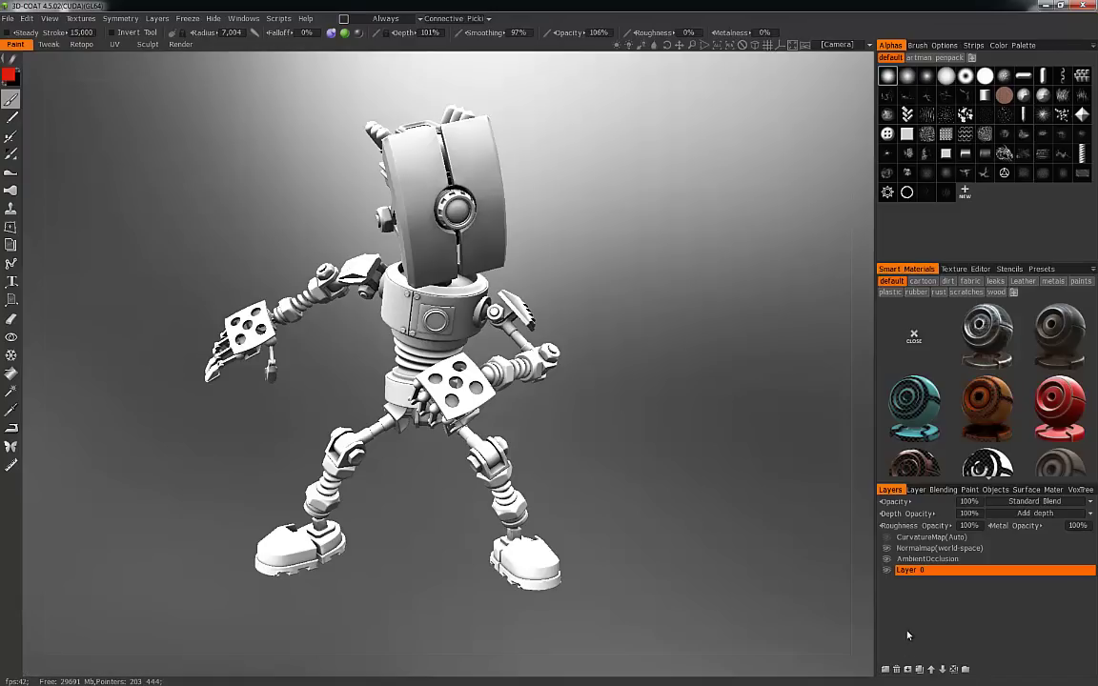
left_click(885, 669)
double_click(912, 570)
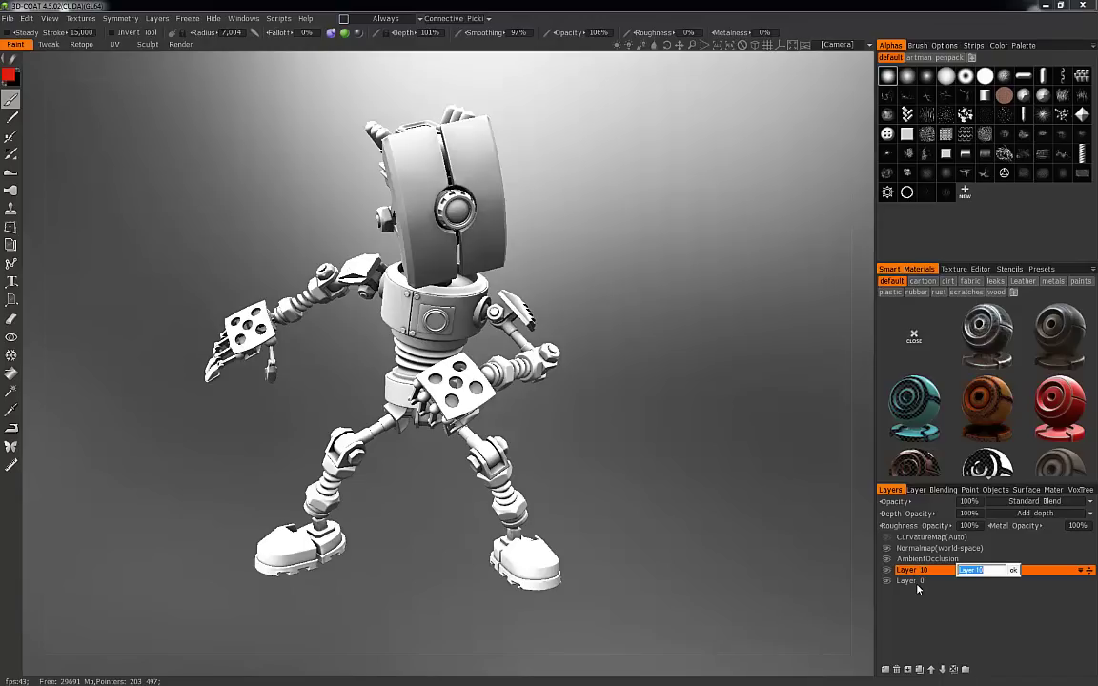
type("basemetal")
key("Return")
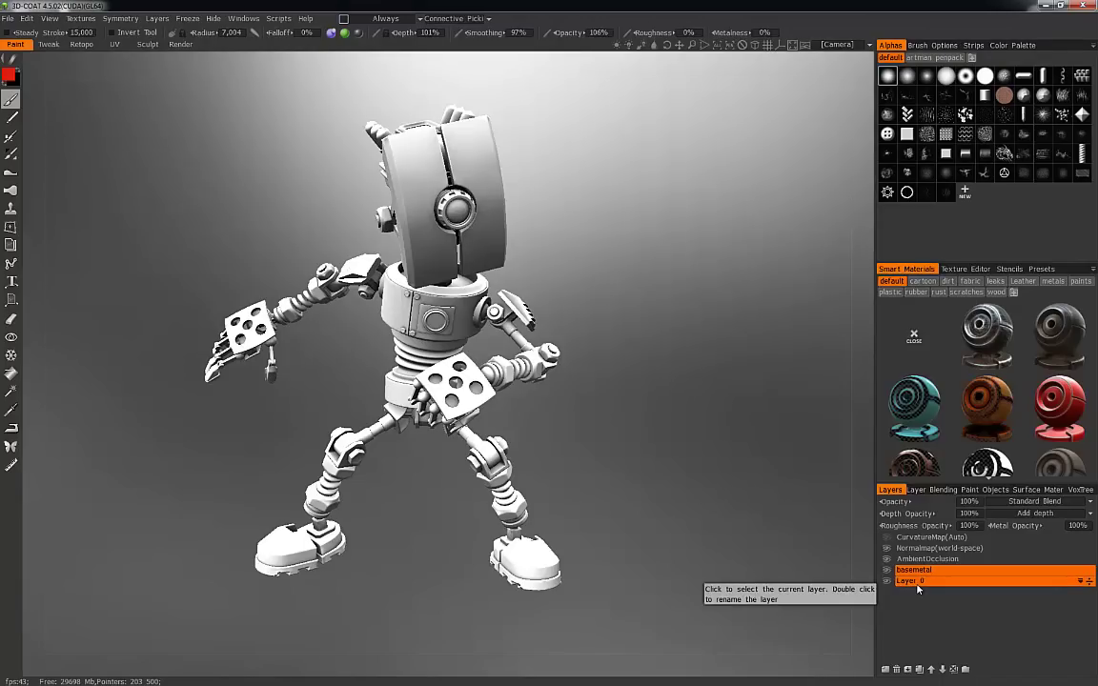
Activate the Fill tool with Use Color (albedo) Tolerance turned off and the basic brush drawing mode.
left_click_drag(744, 530, 667, 518)
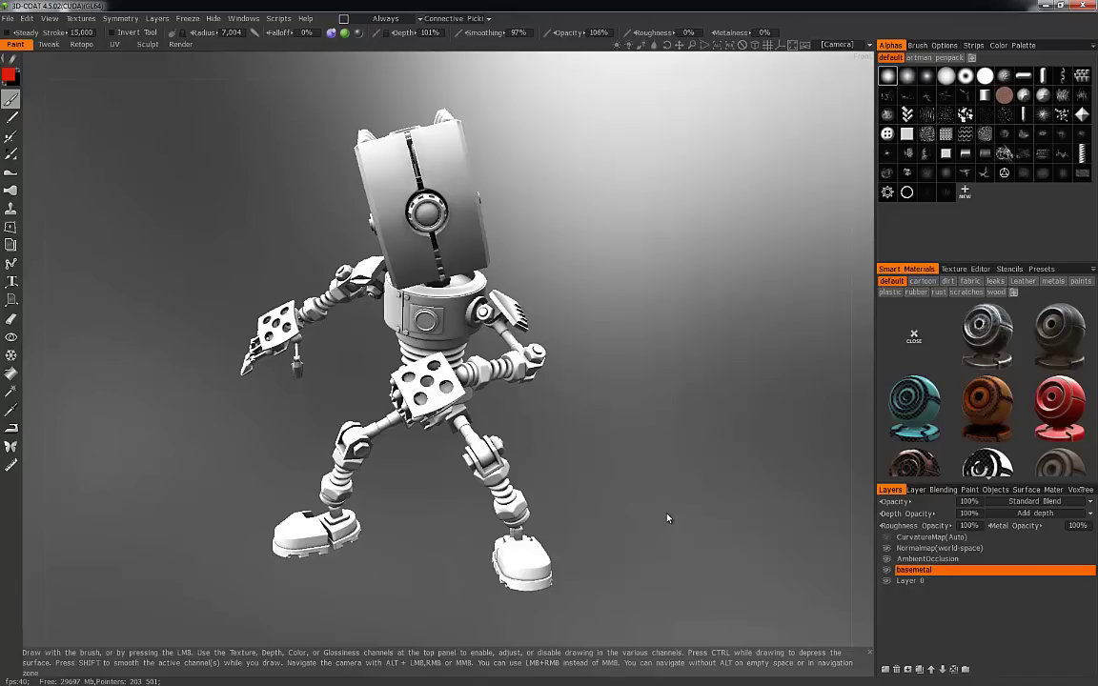
left_click(11, 374)
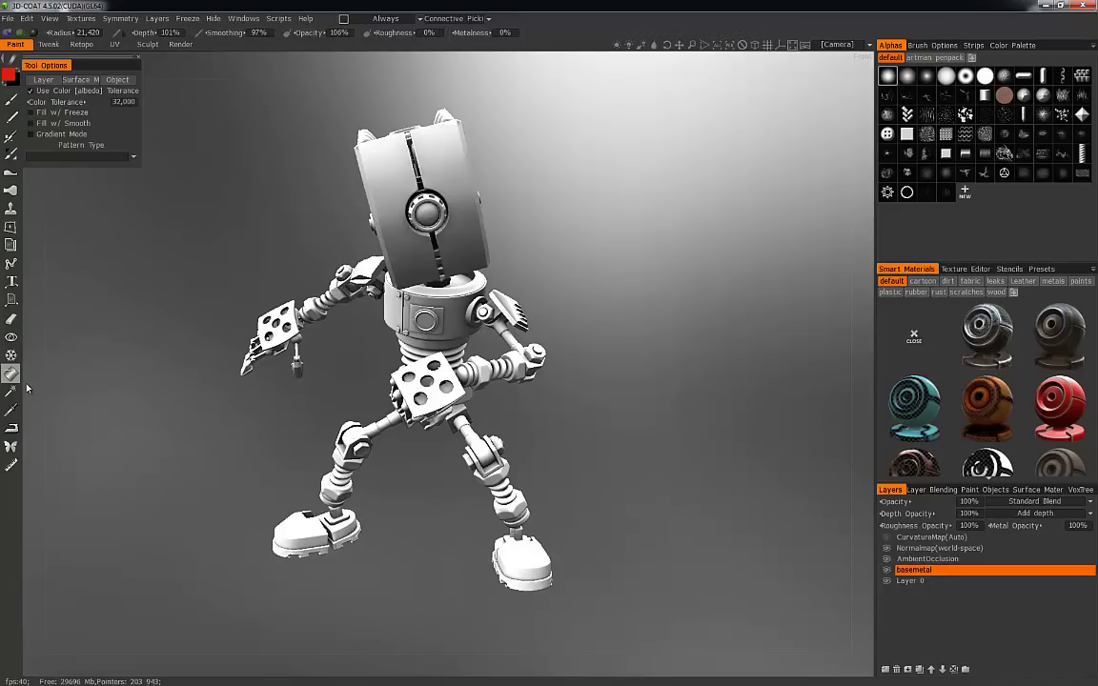
left_click(31, 91)
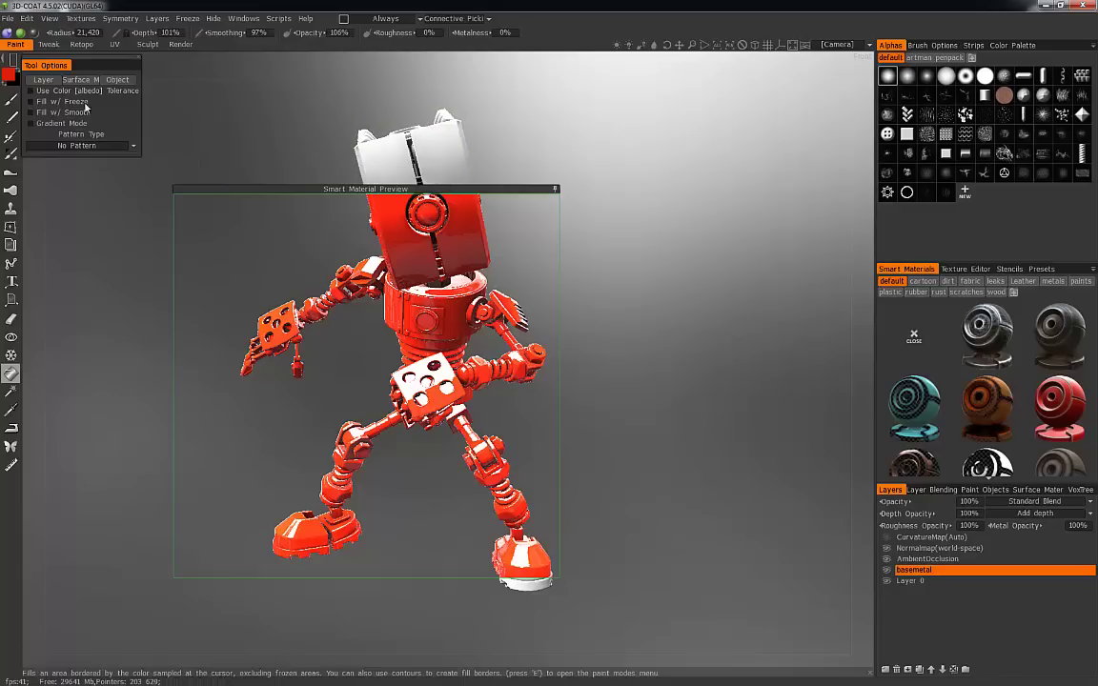
left_click(13, 59)
left_click(36, 62)
Shrink the Smart Material Preview frame so it covers the robot's head and upper body only.
left_click_drag(682, 347, 715, 416)
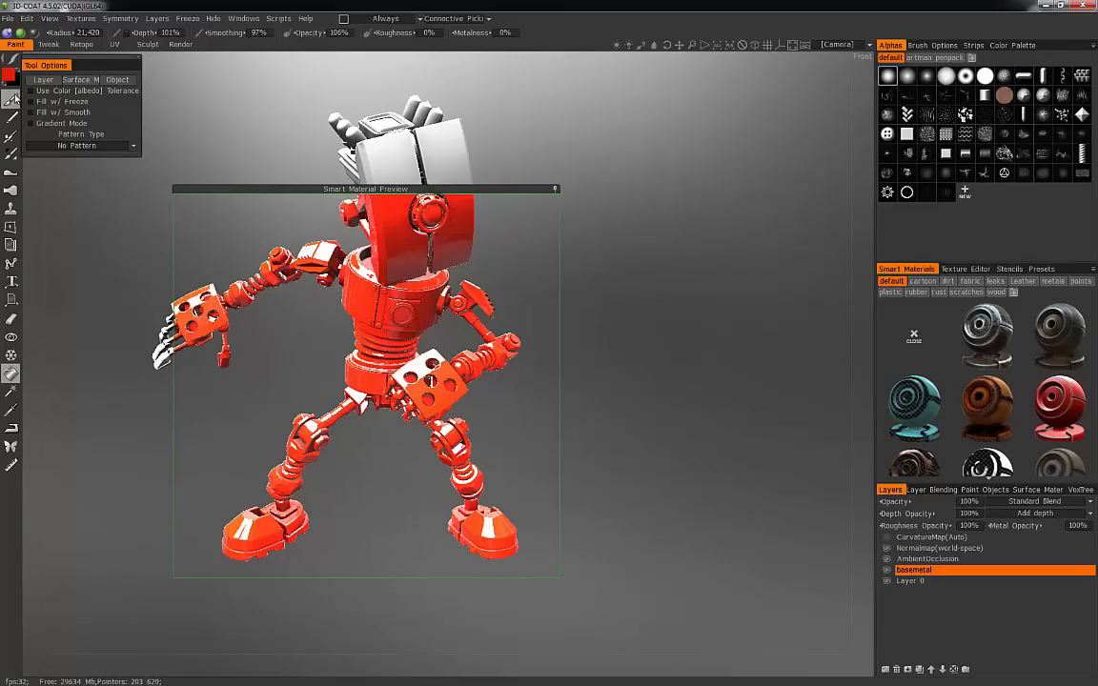
left_click_drag(551, 363, 598, 364)
left_click_drag(606, 579, 561, 444)
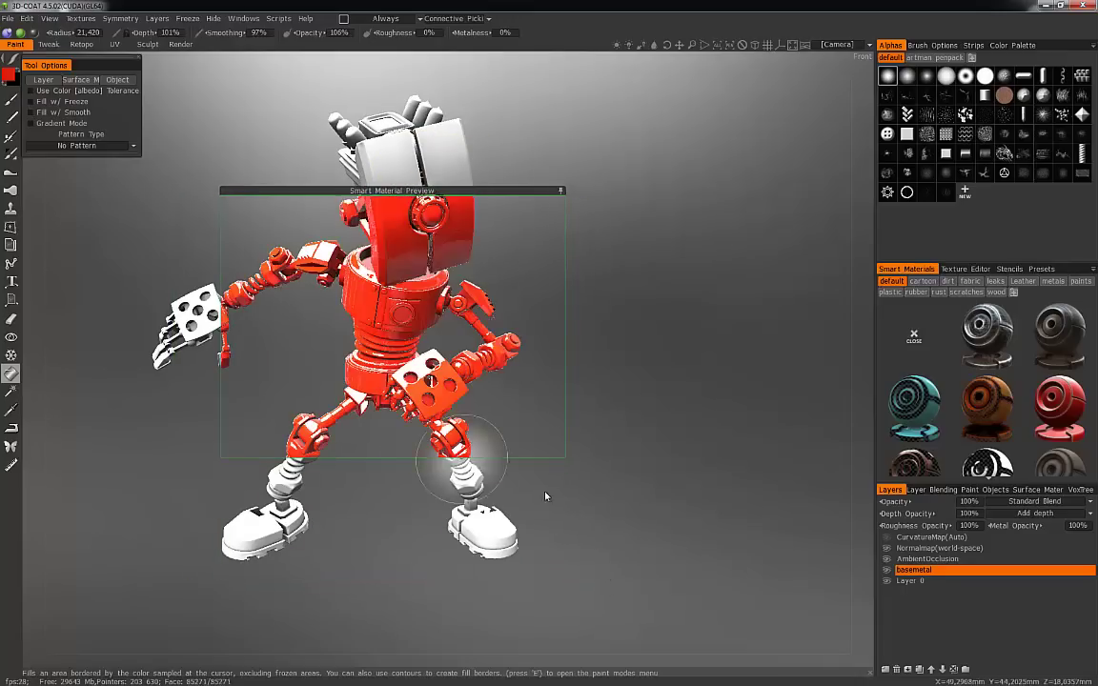
left_click_drag(646, 506, 639, 495)
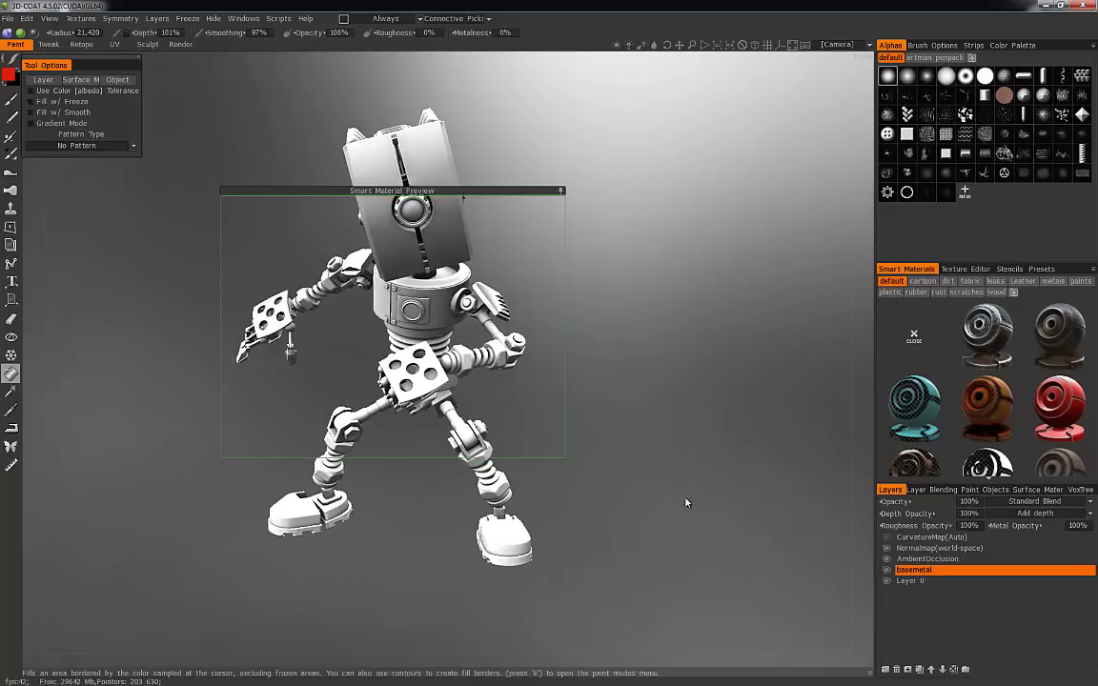
left_click_drag(644, 531, 240, 468)
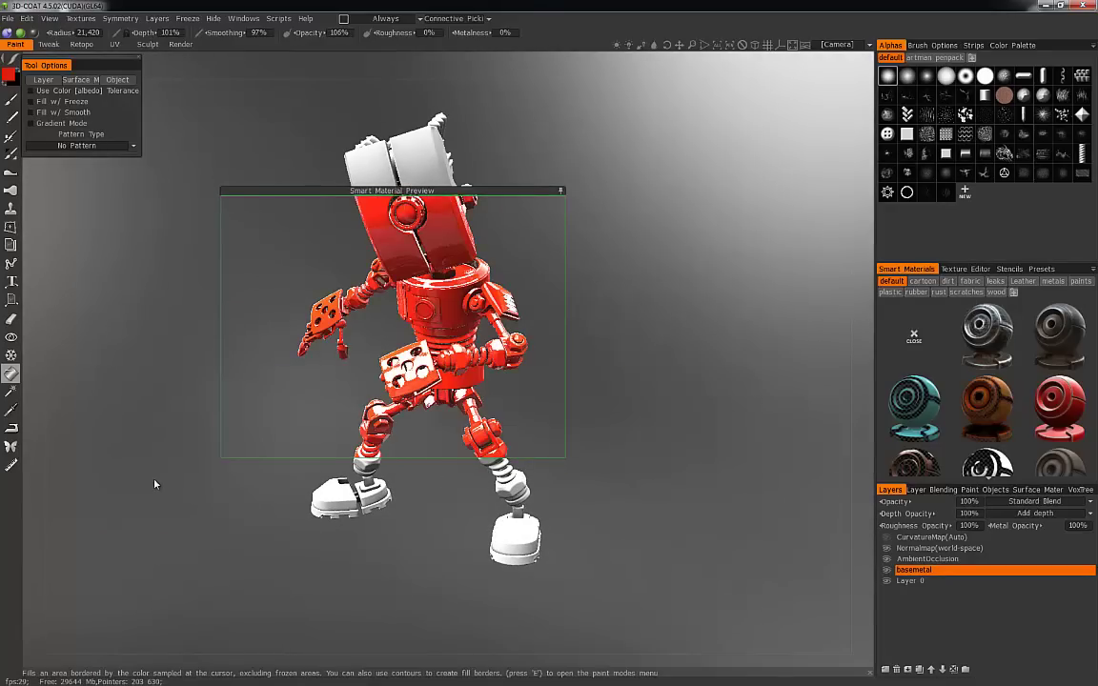
Choose the dark worn-metal smart material from the default set and set the basemetal layer's depth opacity to 5%.
left_click(1053, 331)
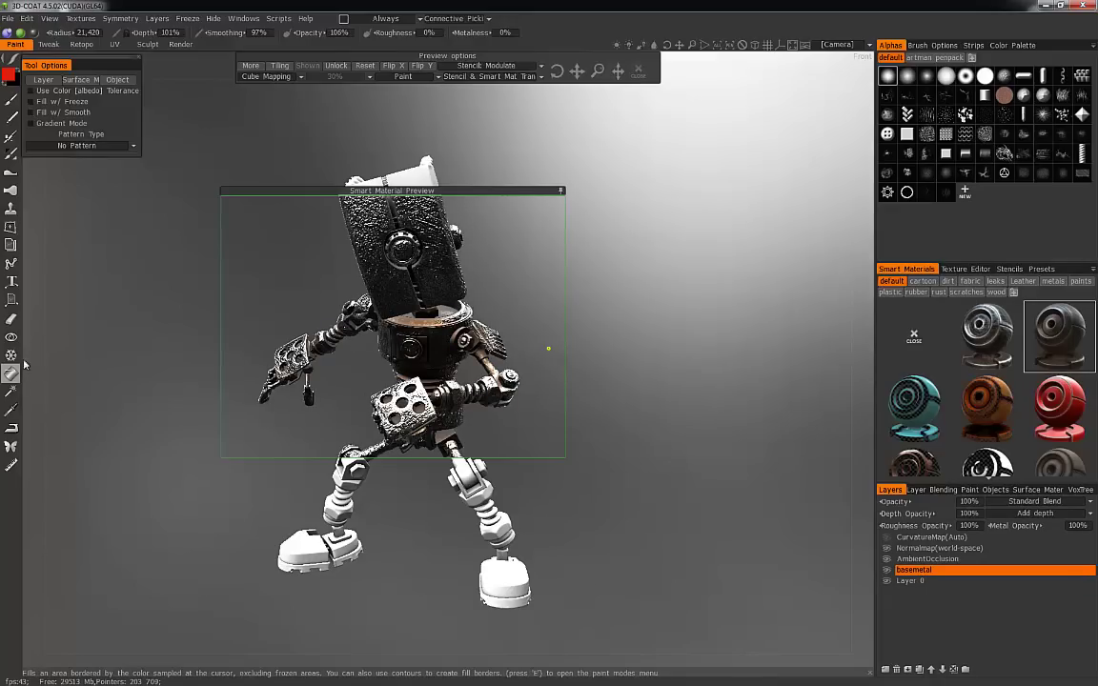
left_click(7, 18)
left_click_drag(655, 496, 682, 533)
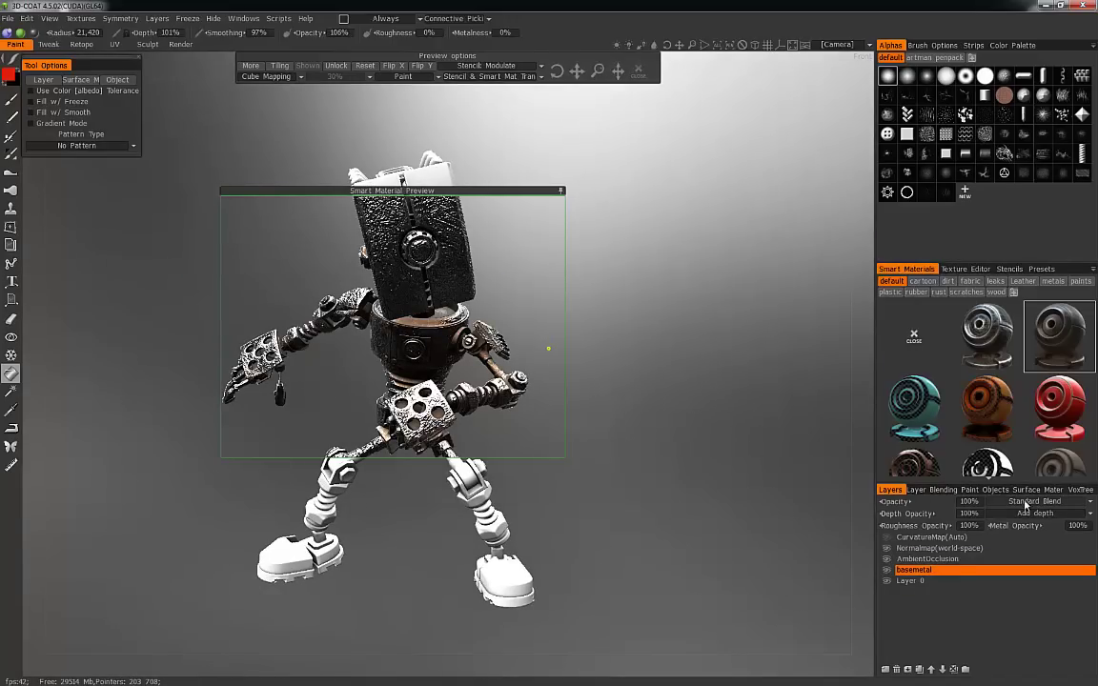
left_click(968, 514)
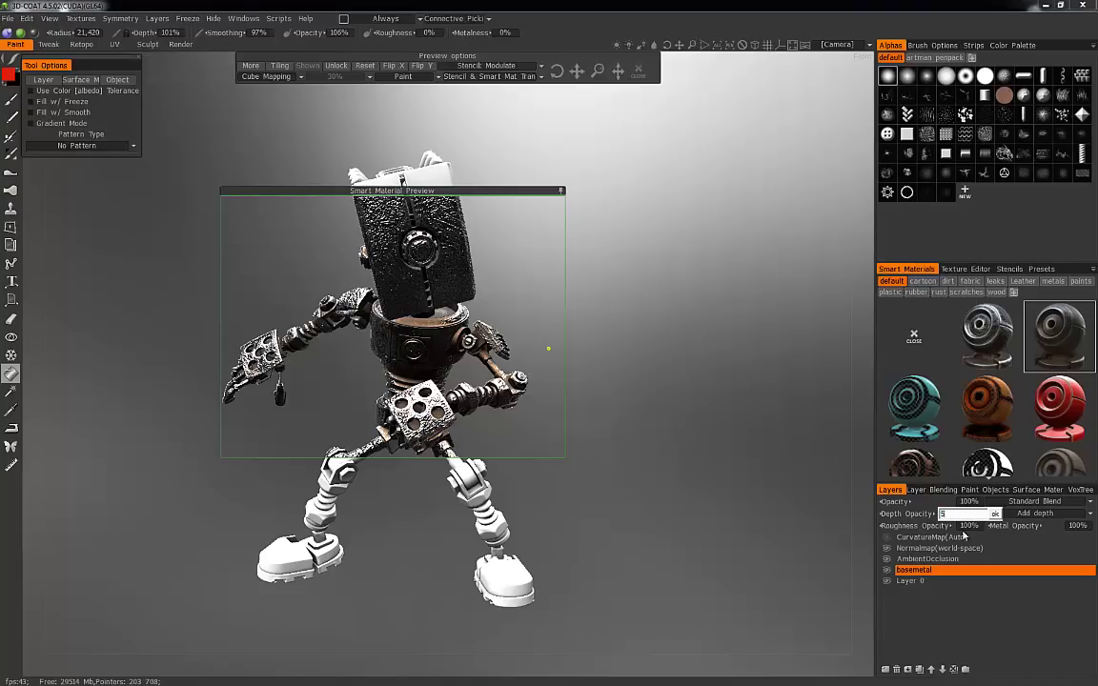
key("Return")
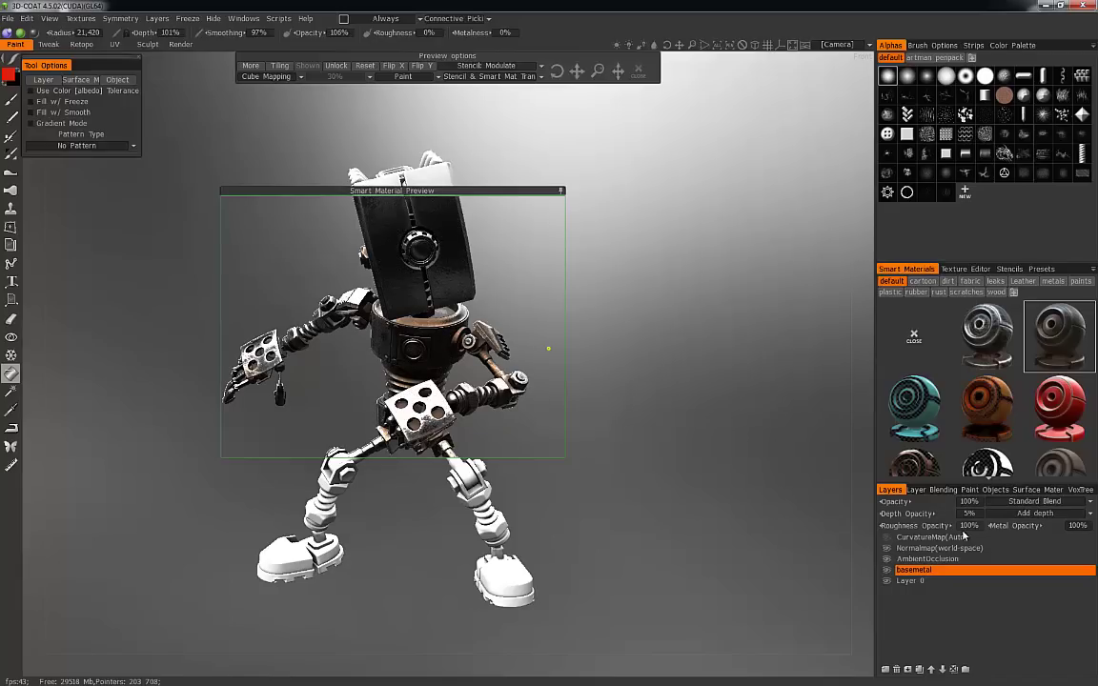
Darken the viewport lighting around the robot and reposition the smart material's mapping.
scroll(705, 481, "up", 3)
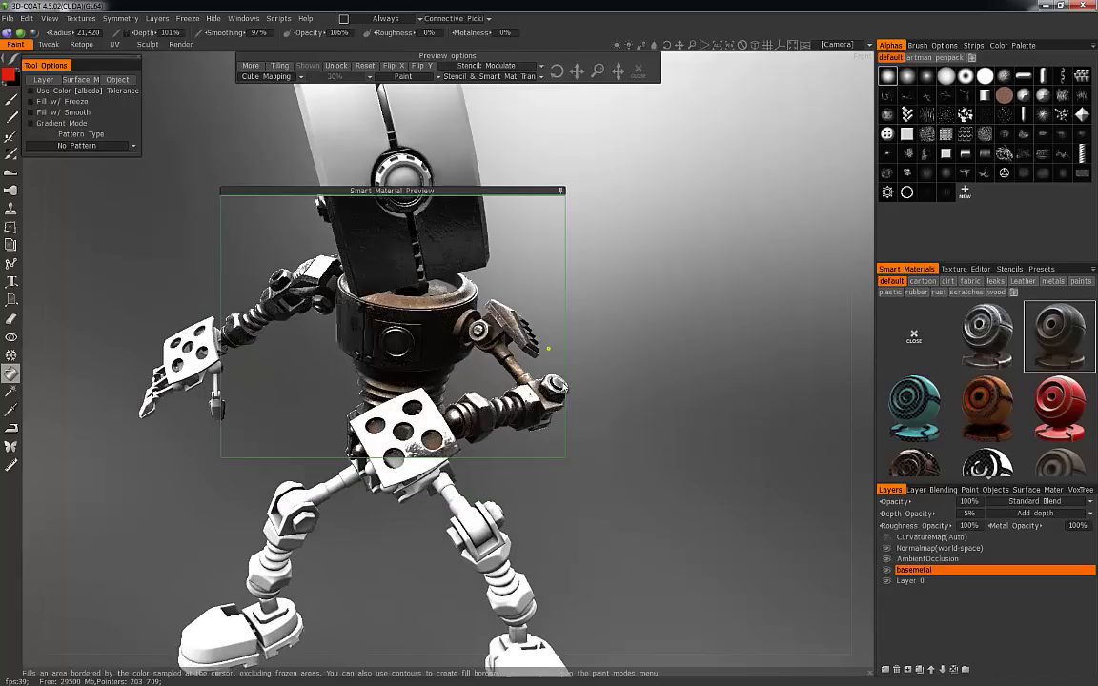
left_click_drag(689, 459, 662, 531)
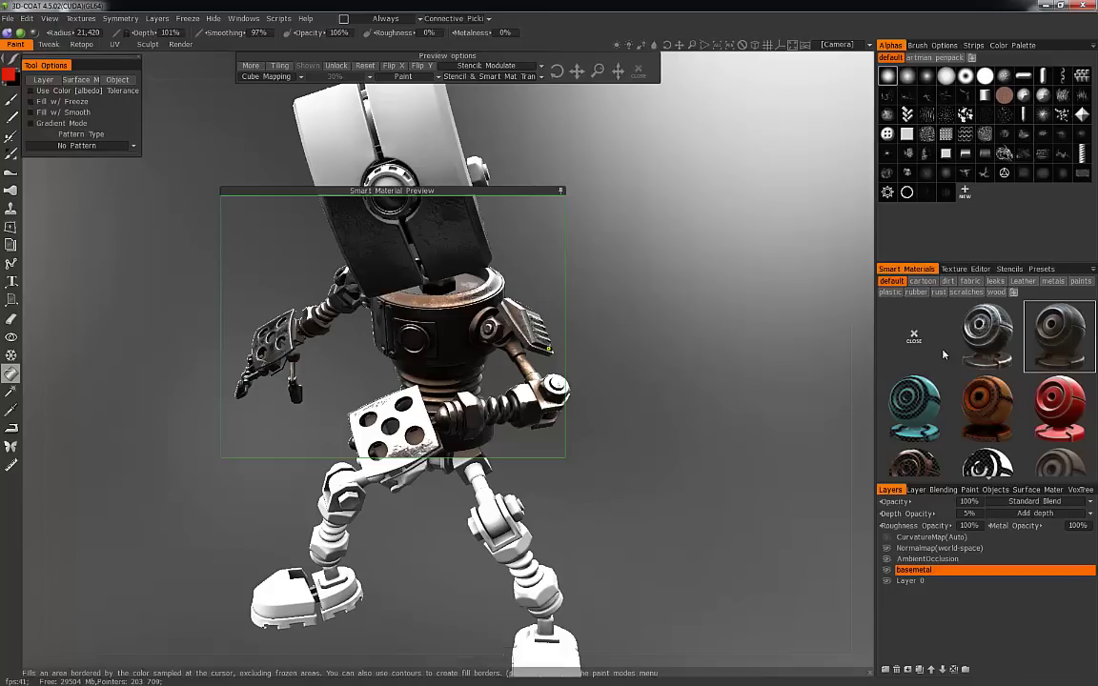
mouse_move(991, 363)
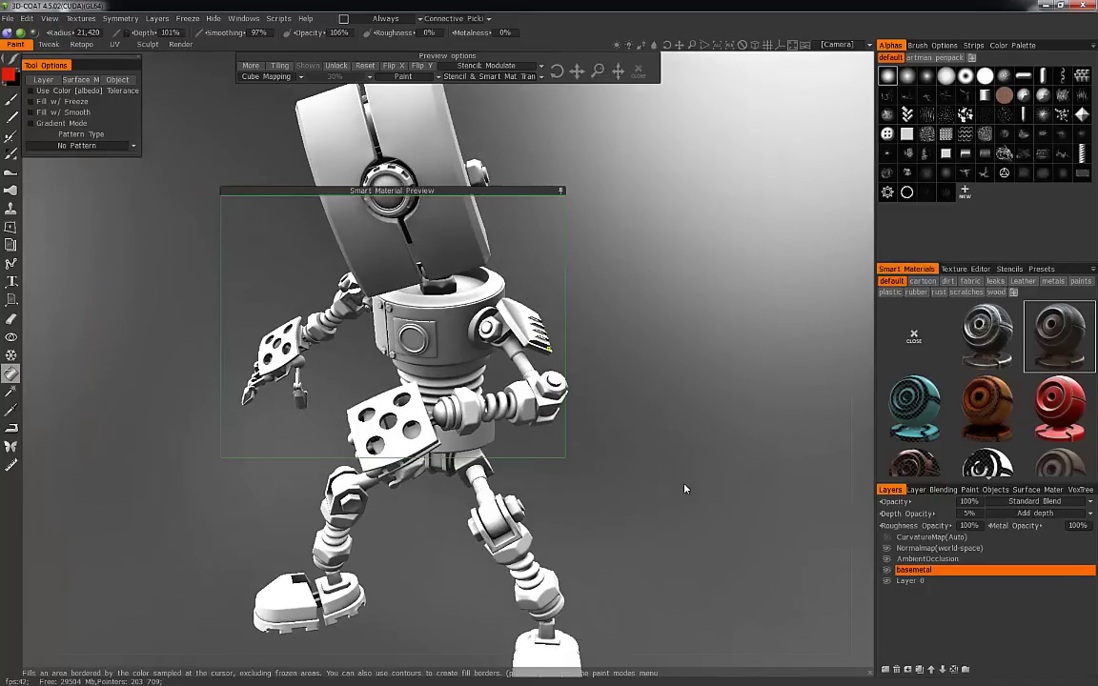
middle_click_drag(674, 549, 666, 618)
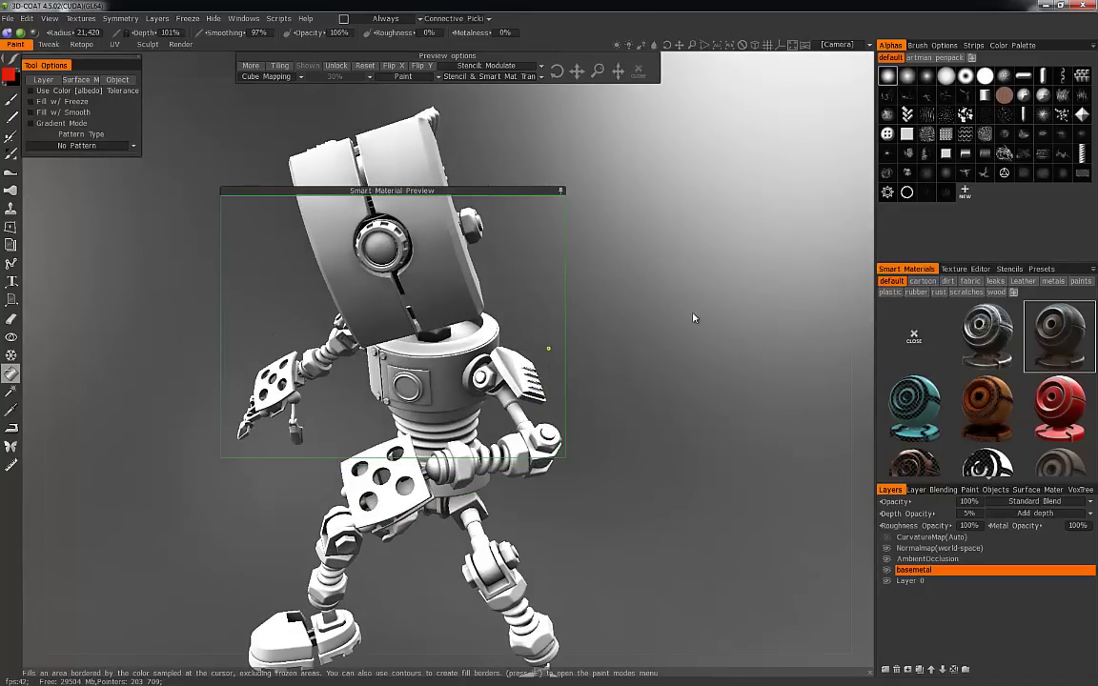
left_click_drag(644, 44, 501, 88)
left_click_drag(694, 518, 676, 500)
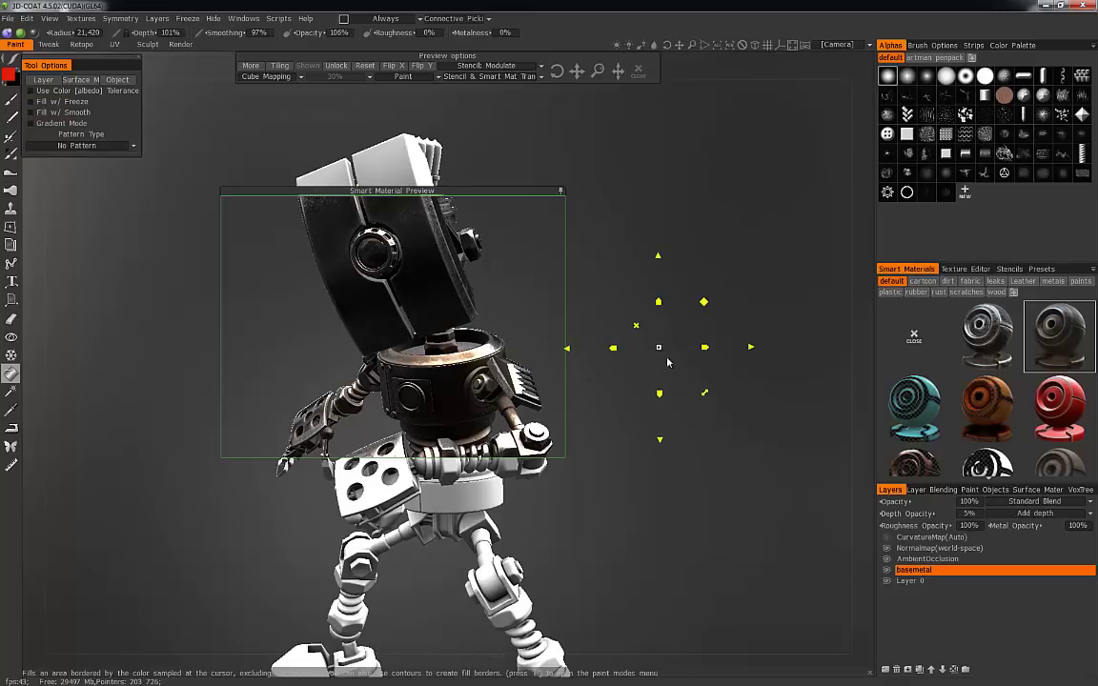
mouse_move(657, 352)
right_mouse_down()
mouse_move(668, 305)
mouse_move(566, 235)
mouse_move(619, 295)
mouse_move(571, 237)
mouse_move(637, 255)
mouse_move(632, 304)
mouse_move(620, 197)
right_mouse_up()
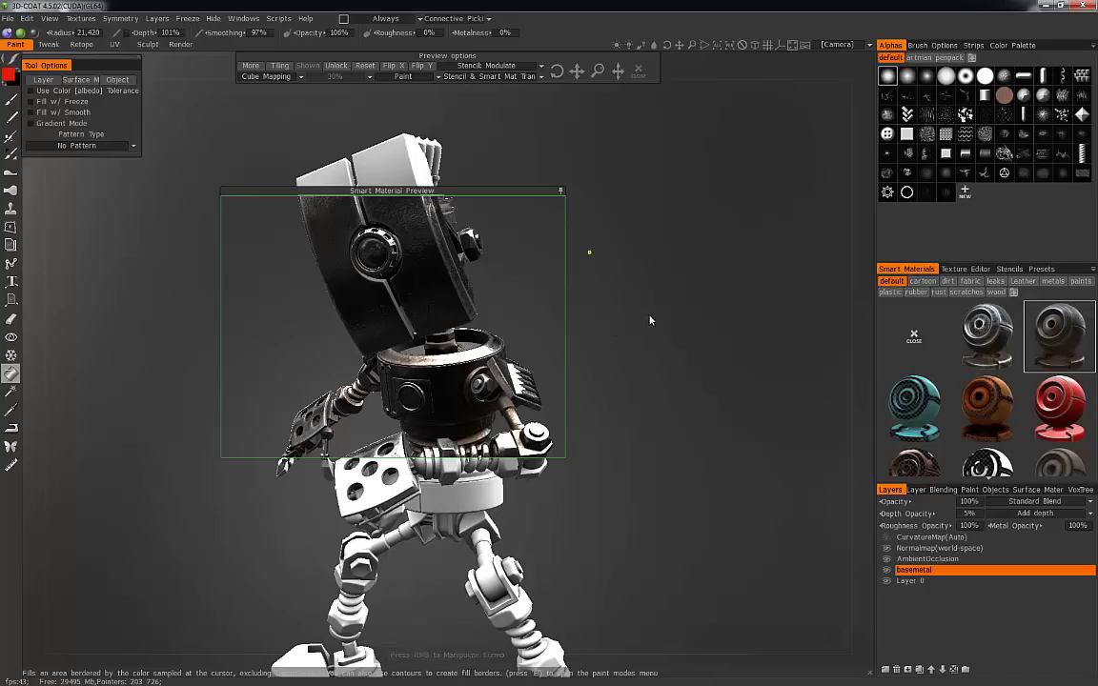
Try filling the robot on the basemetal layer and undo the trial fills.
left_click(645, 194)
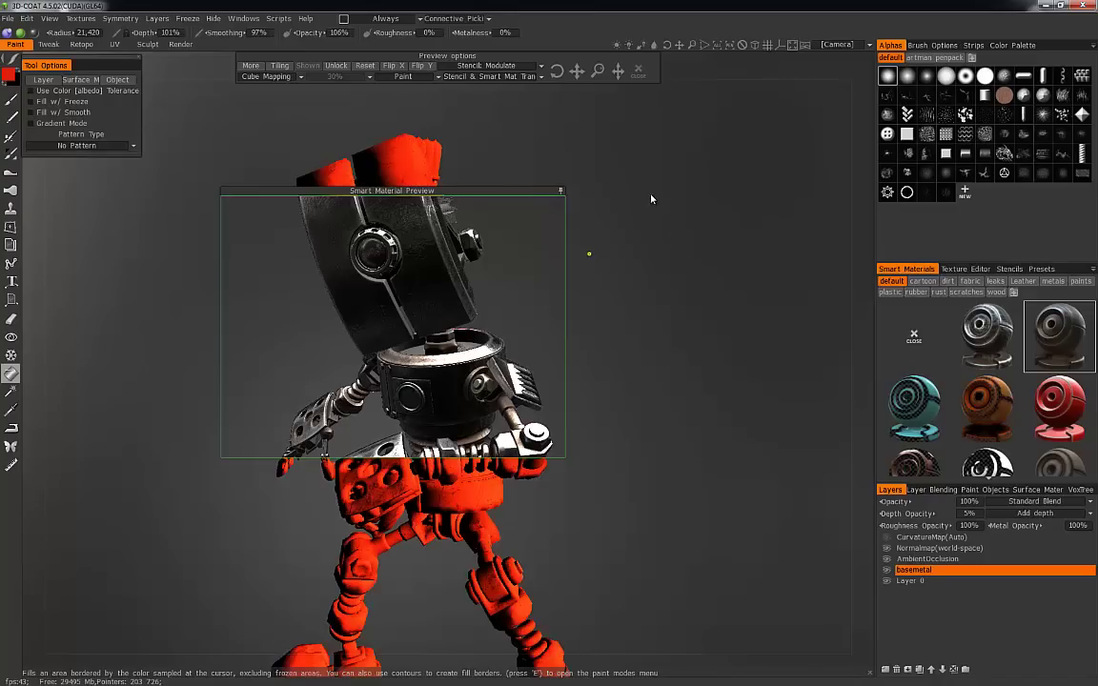
key("ctrl+z")
left_click(730, 240)
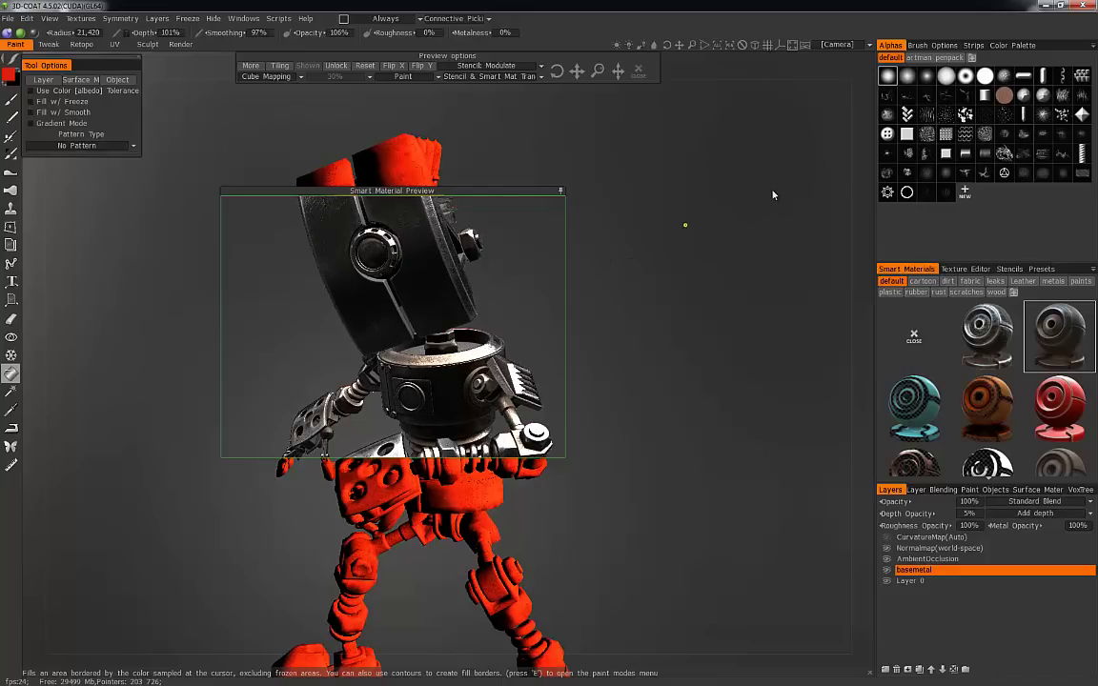
key("ctrl+z")
key("ctrl+y")
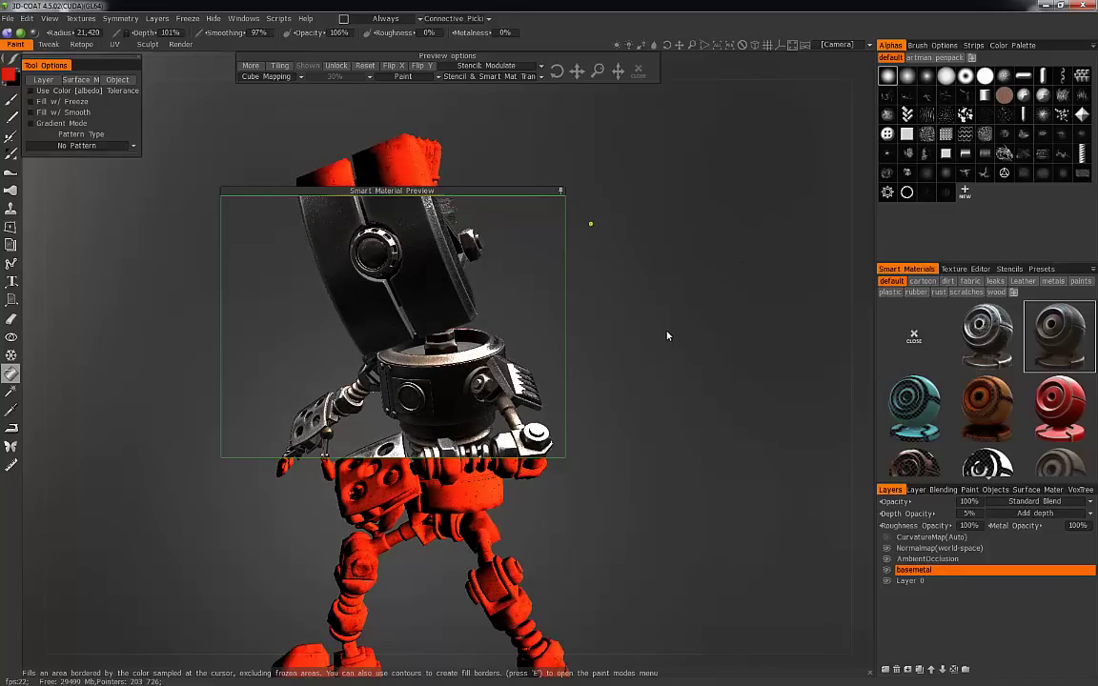
key("ctrl+z")
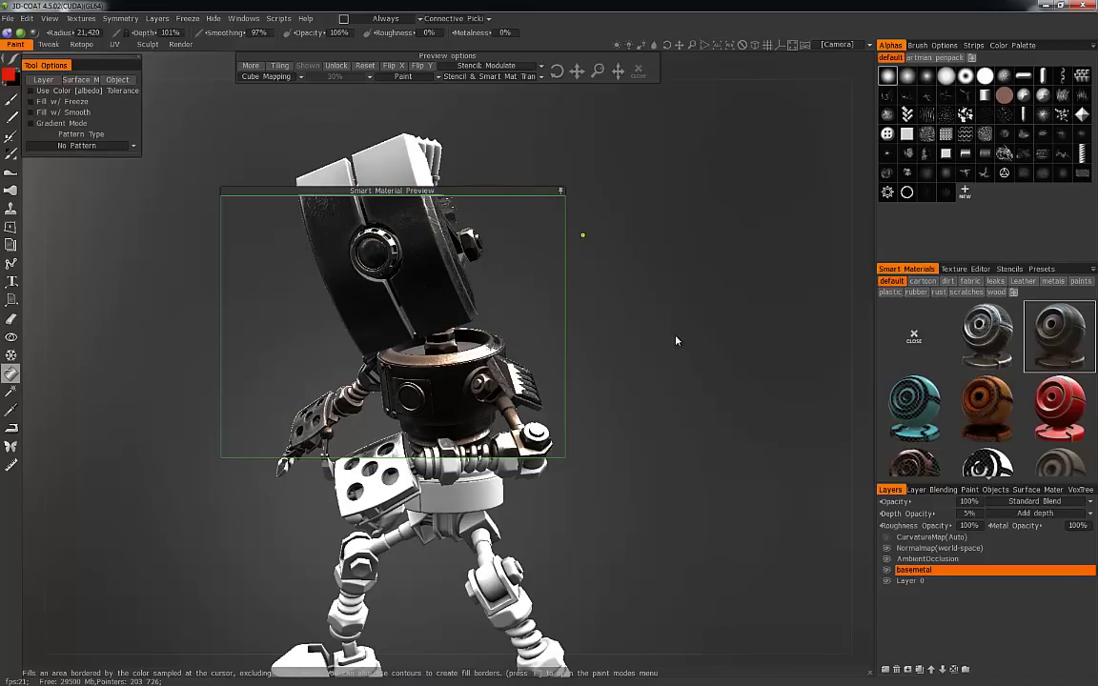
Check the viewport preferences for the option that allows material navigation by dragging, and accept them.
left_click(27, 18)
left_click(47, 186)
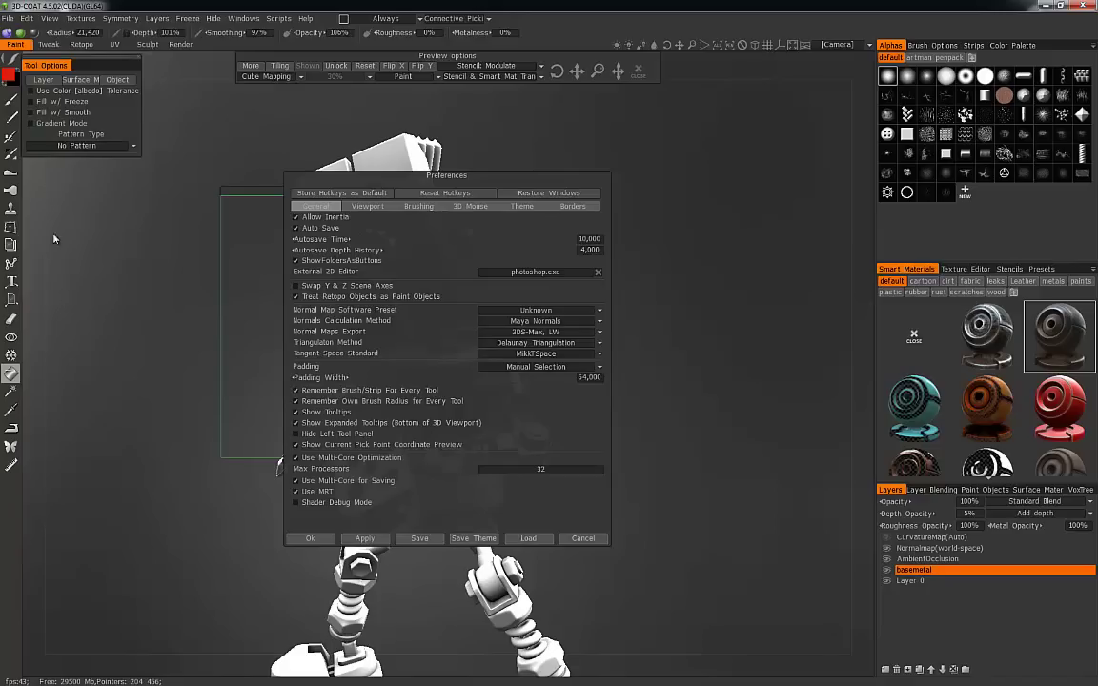
left_click(368, 206)
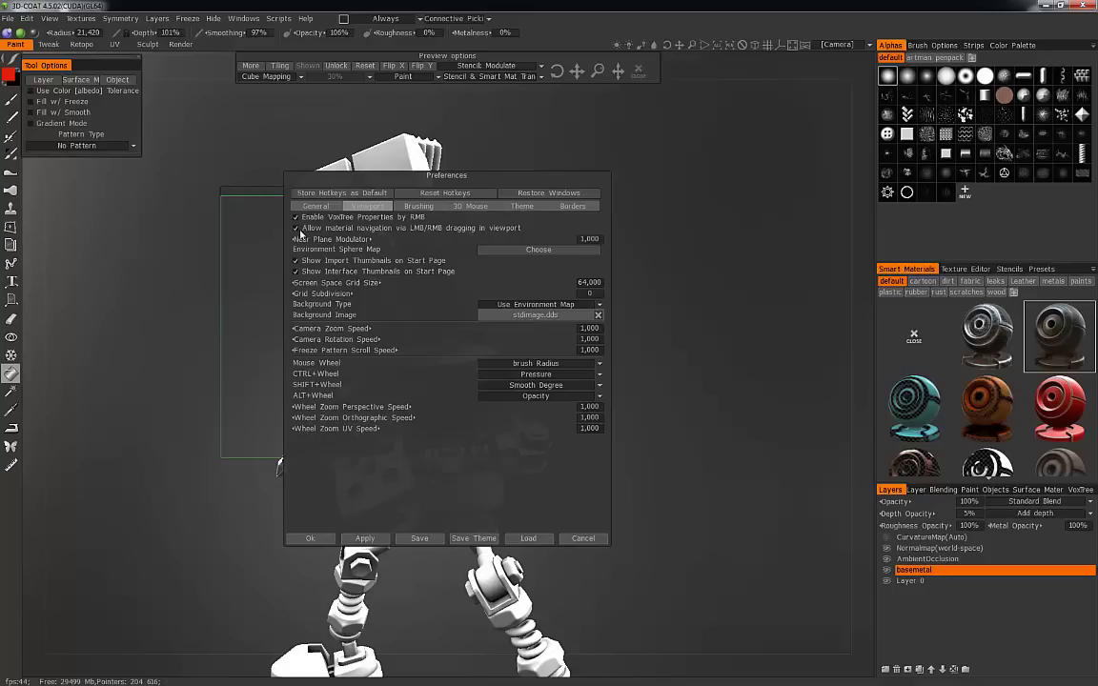
left_click(312, 538)
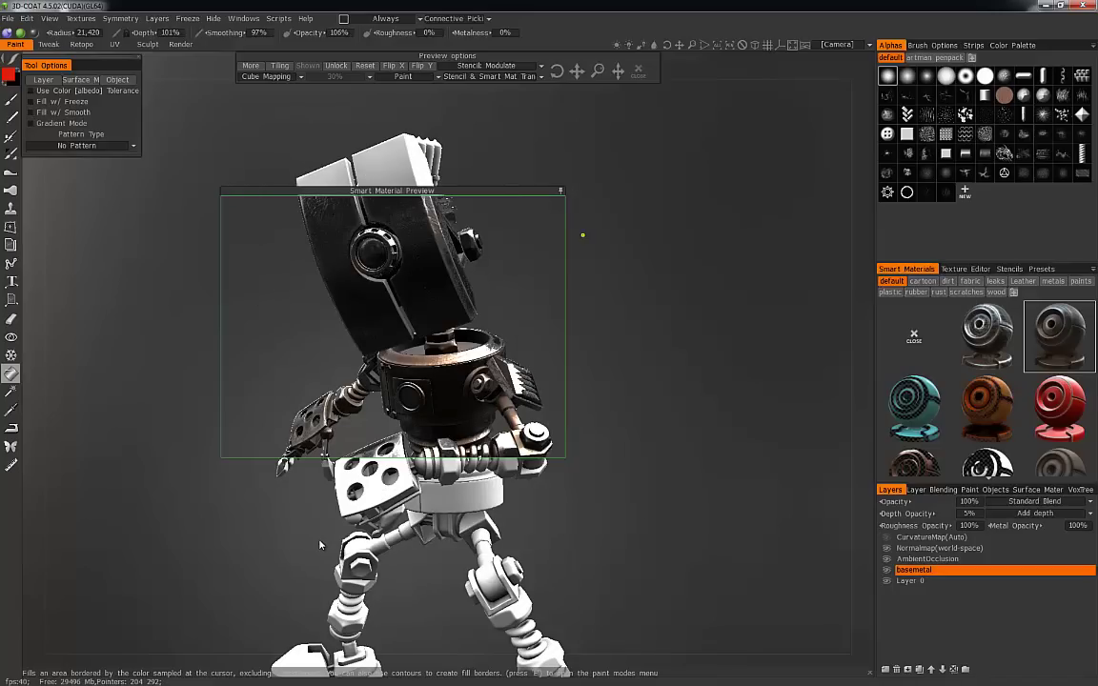
Fill the whole basemetal layer with the dark worn-metal smart material and shift the Smart Material Preview frame aside.
right_click_drag(664, 378, 615, 515)
right_click_drag(531, 488, 628, 511)
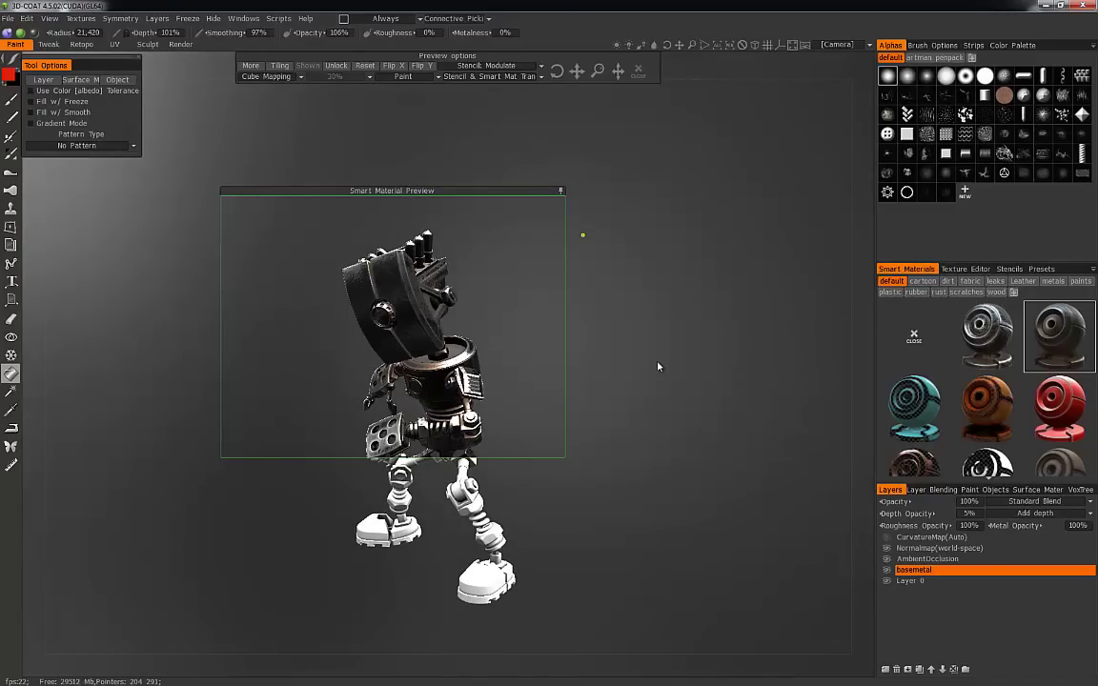
right_click(1057, 327)
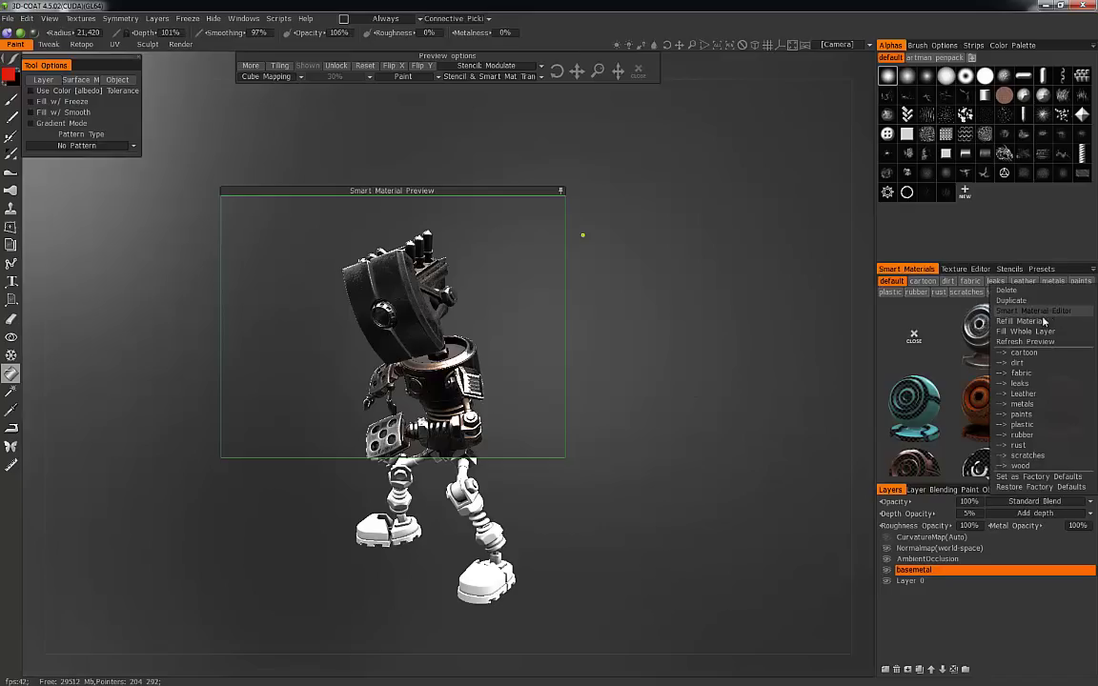
left_click(952, 364)
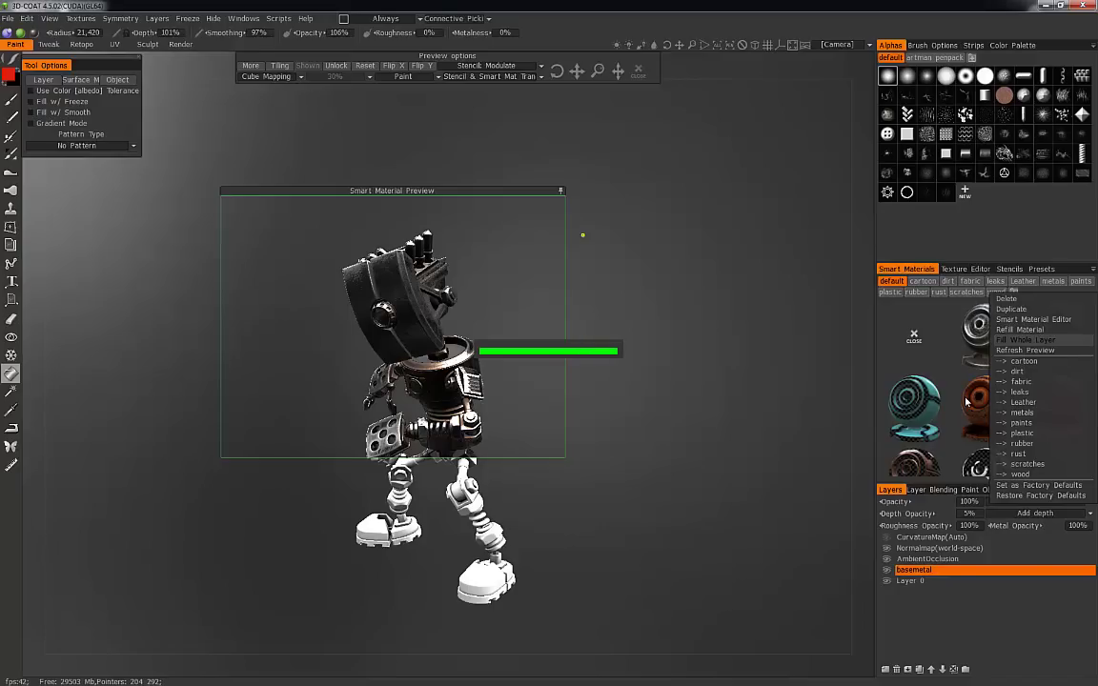
left_click_drag(561, 190, 654, 194)
Examine the worn-metal fill on the robot's head, torso and arms from several angles.
right_click_drag(758, 366, 783, 439)
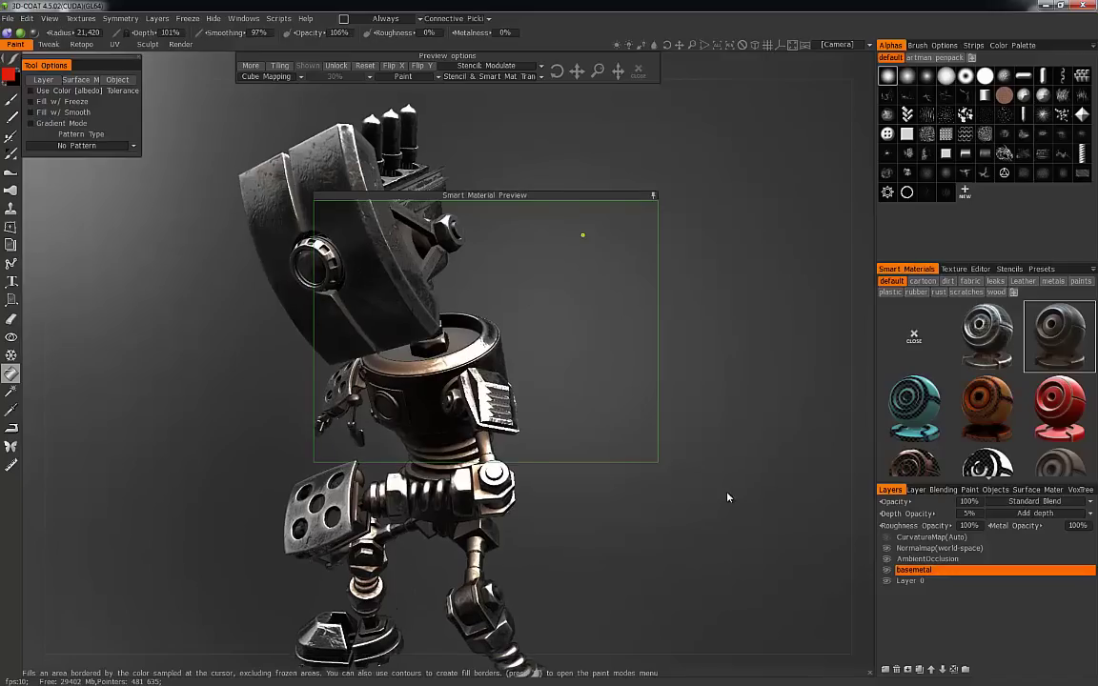
middle_click_drag(727, 495, 760, 519)
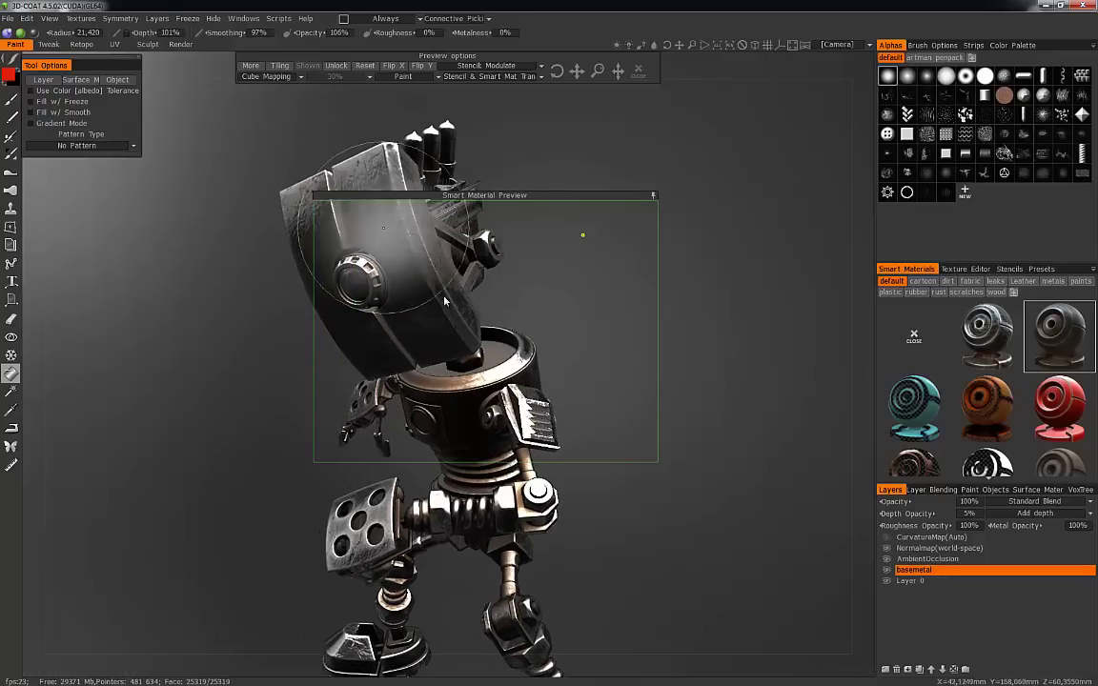
left_click_drag(714, 456, 650, 440)
left_click(354, 260)
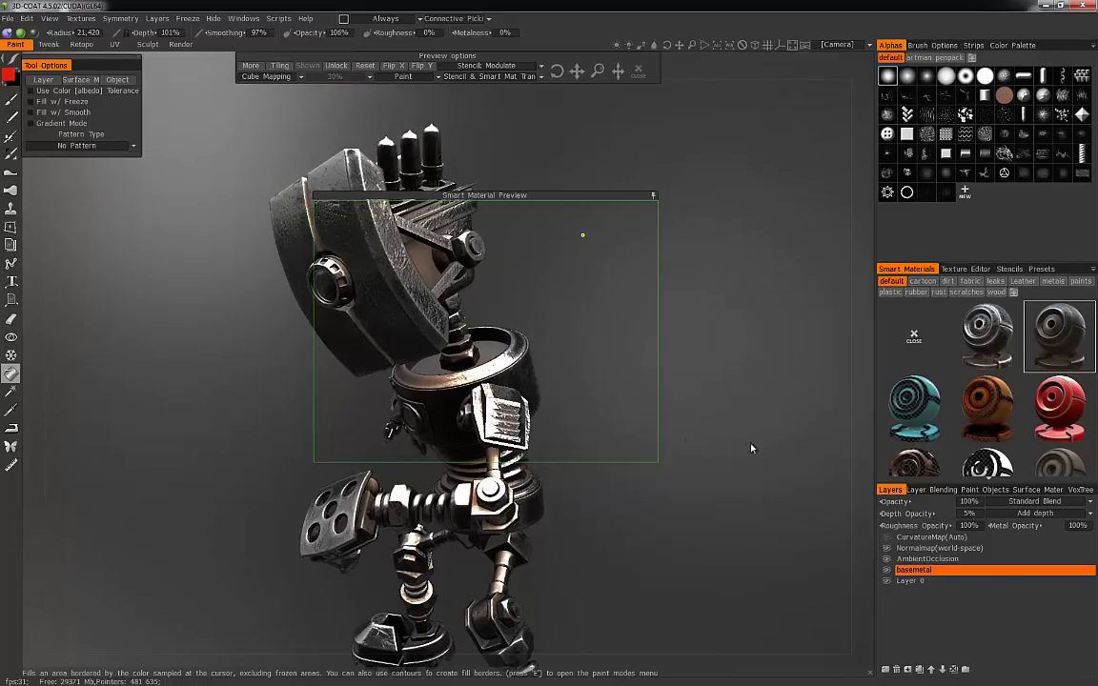
left_click_drag(744, 450, 729, 435)
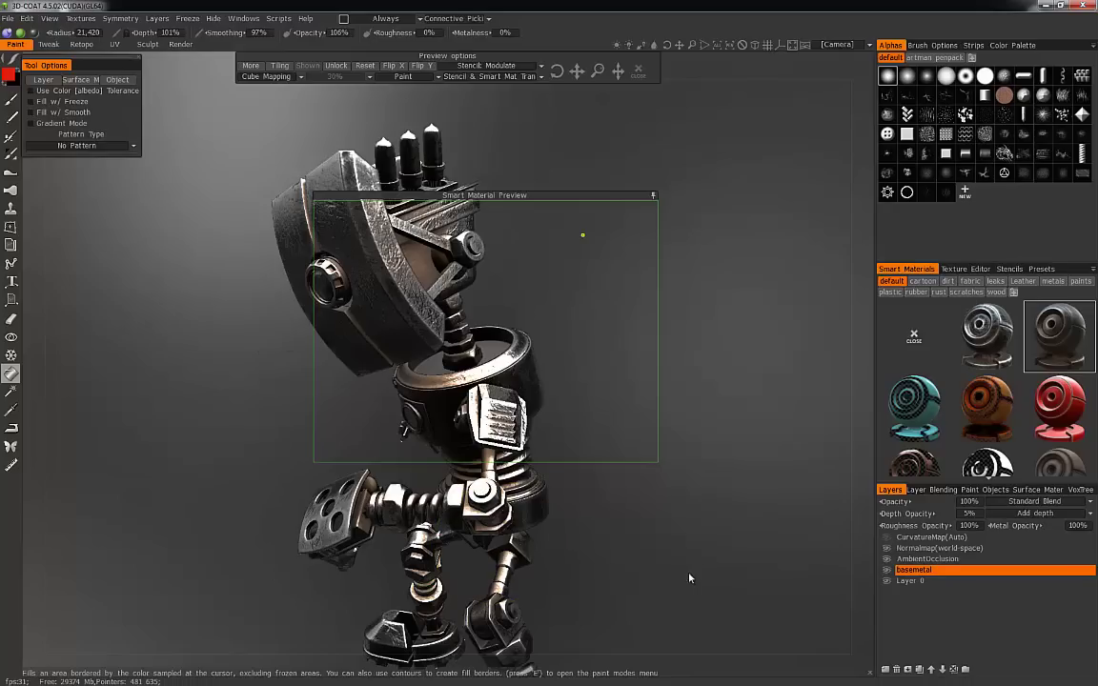
left_click_drag(240, 387, 123, 465)
left_click_drag(184, 425, 483, 129)
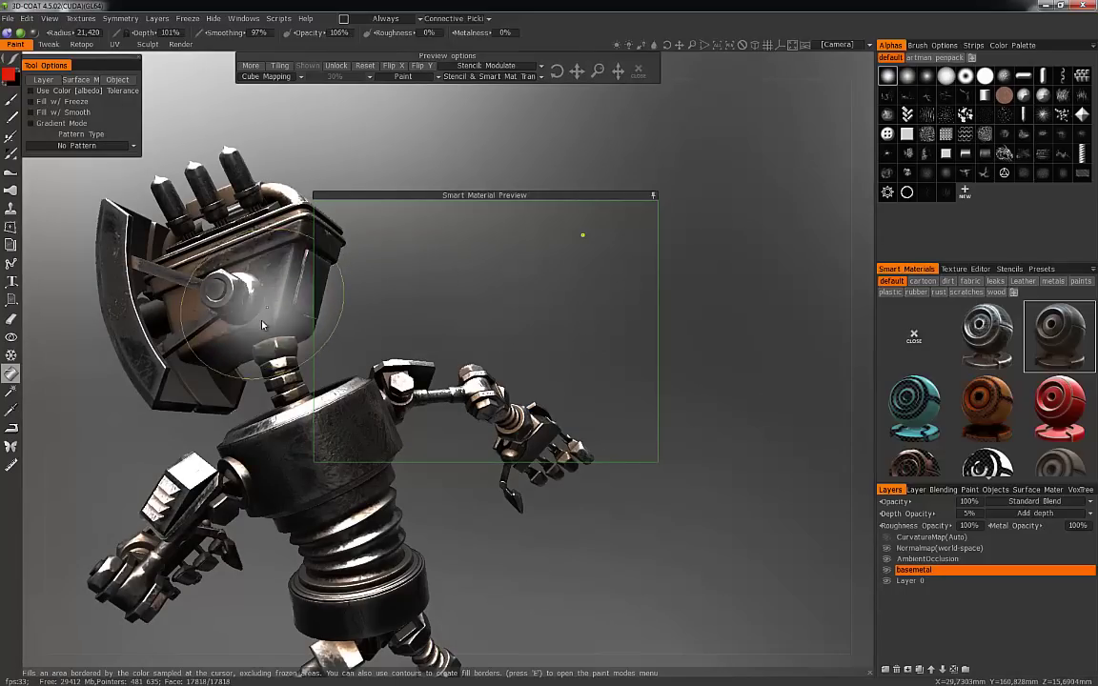
left_click_drag(475, 500, 807, 478)
left_click_drag(735, 519, 861, 536)
Add a new layer above basemetal and name it paint.
left_click(886, 669)
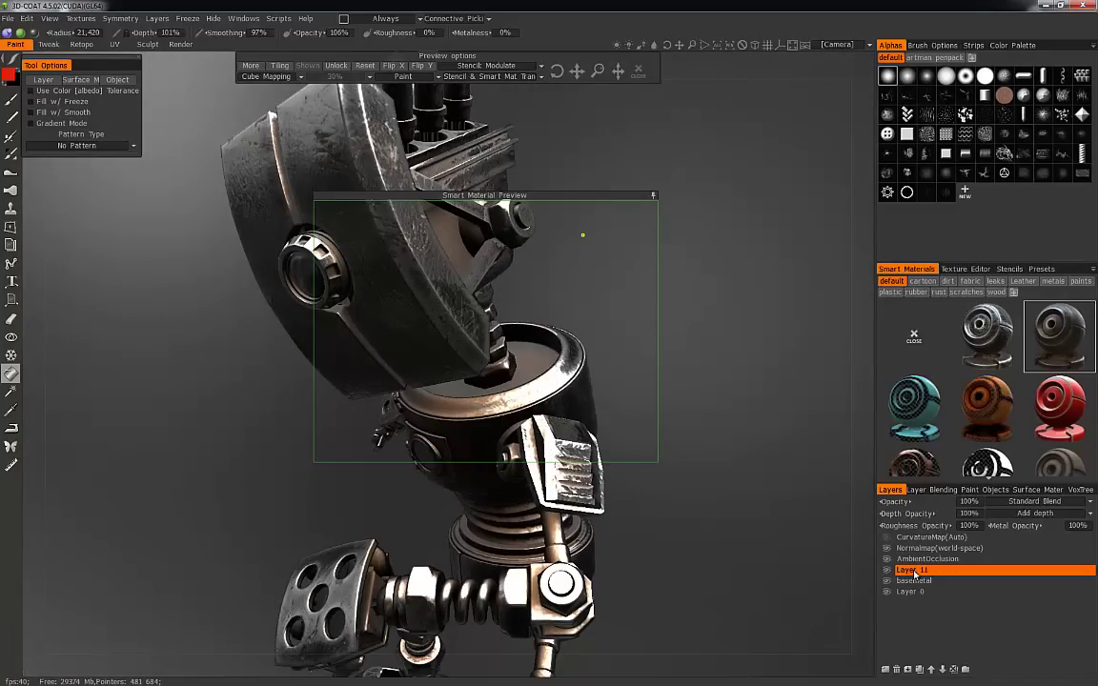
double_click(912, 570)
type("paint")
key("Return")
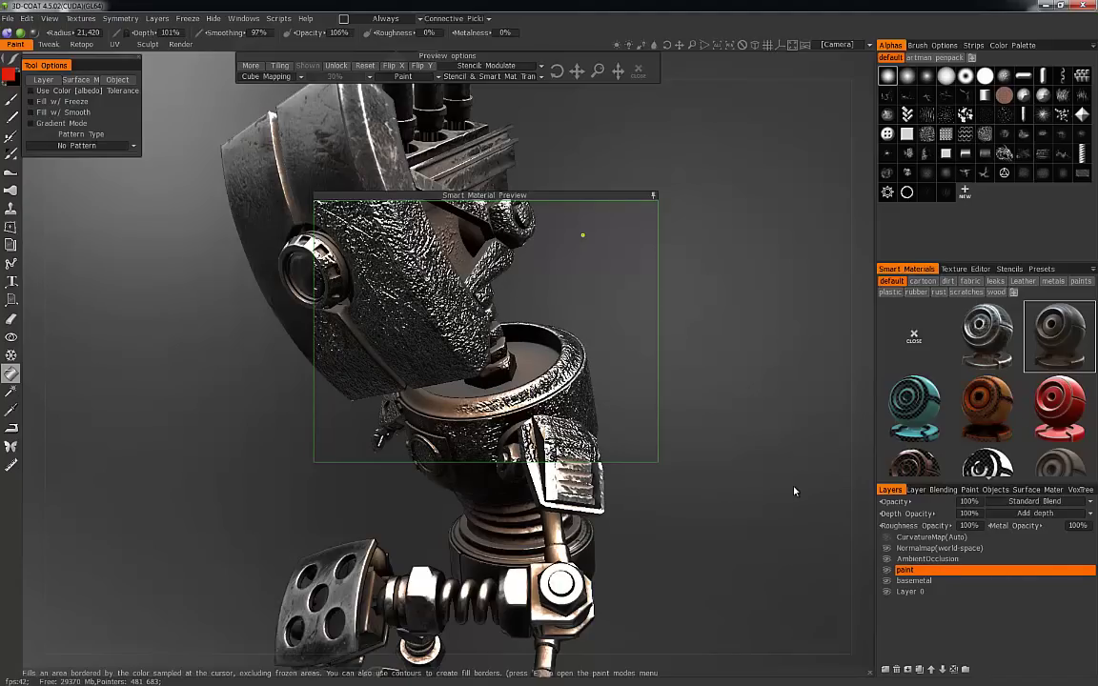
Choose the red plastic_shabby smart material for the paint layer and open its properties for editing.
left_click(1061, 412)
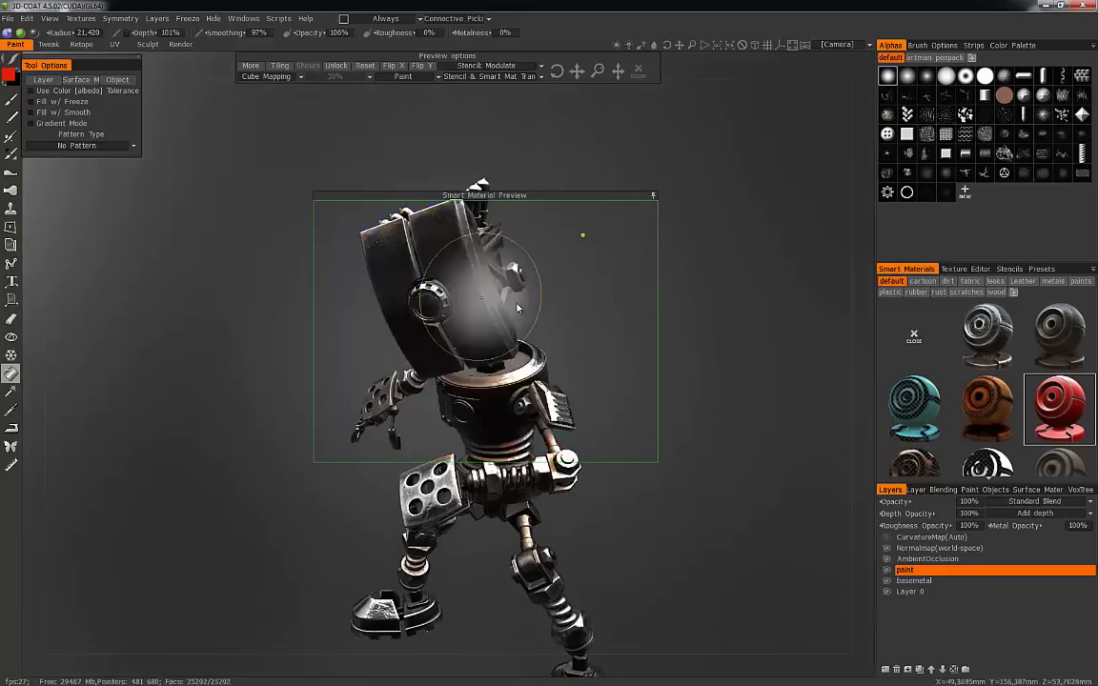
right_click(1065, 410)
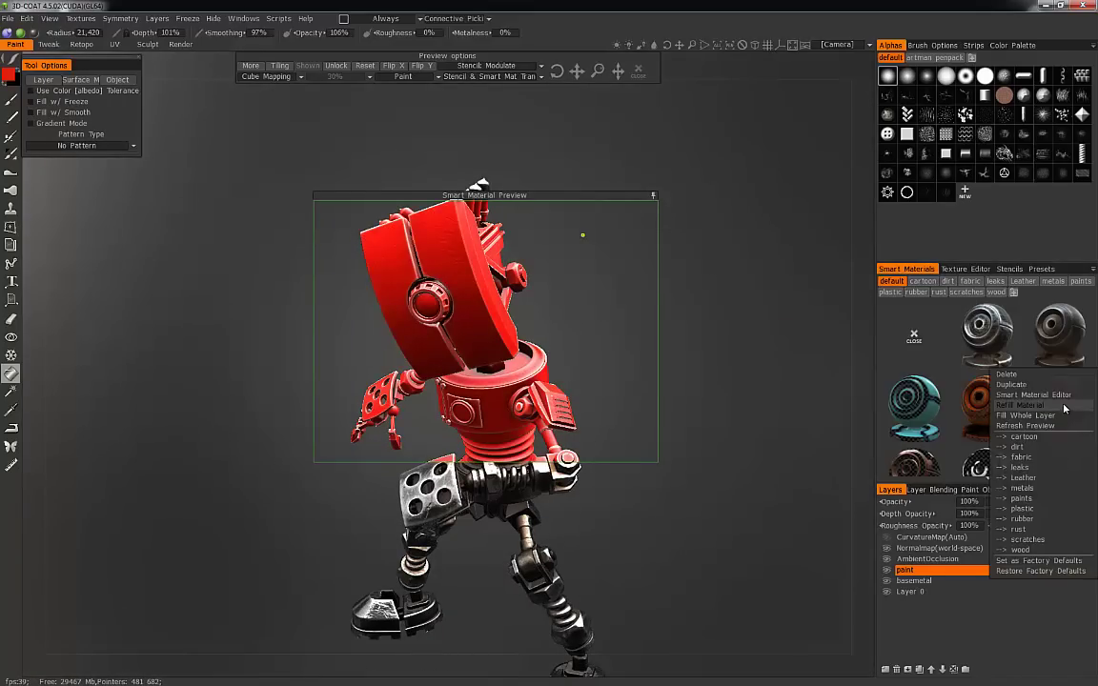
left_click(1024, 572)
left_click(371, 383)
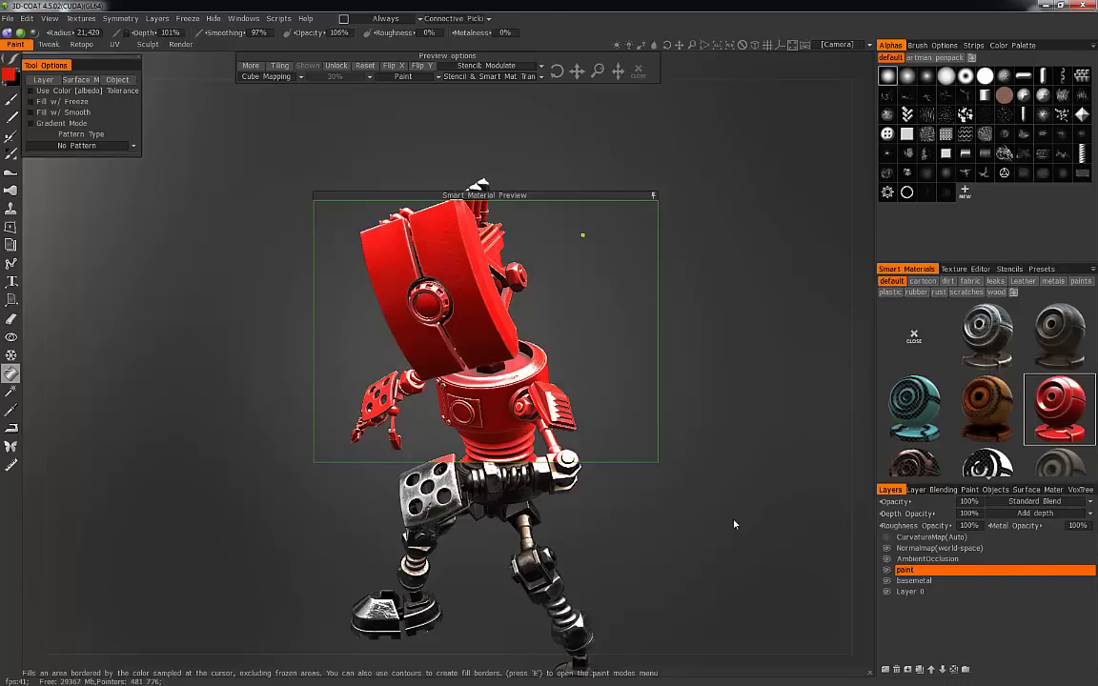
right_click(1065, 403)
left_click(1052, 388)
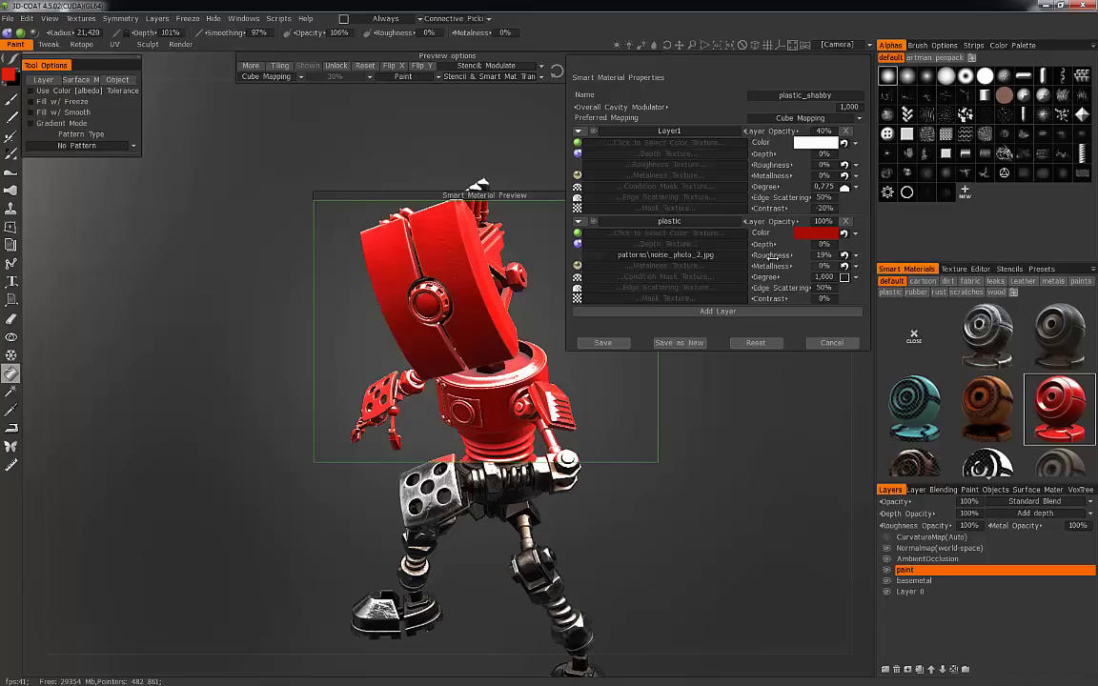
Steepen the tone curve of the plastic layer's noise_photo_2.jpg roughness texture and set the layer's Roughness to 99%.
mouse_move(677, 260)
left_click(578, 258)
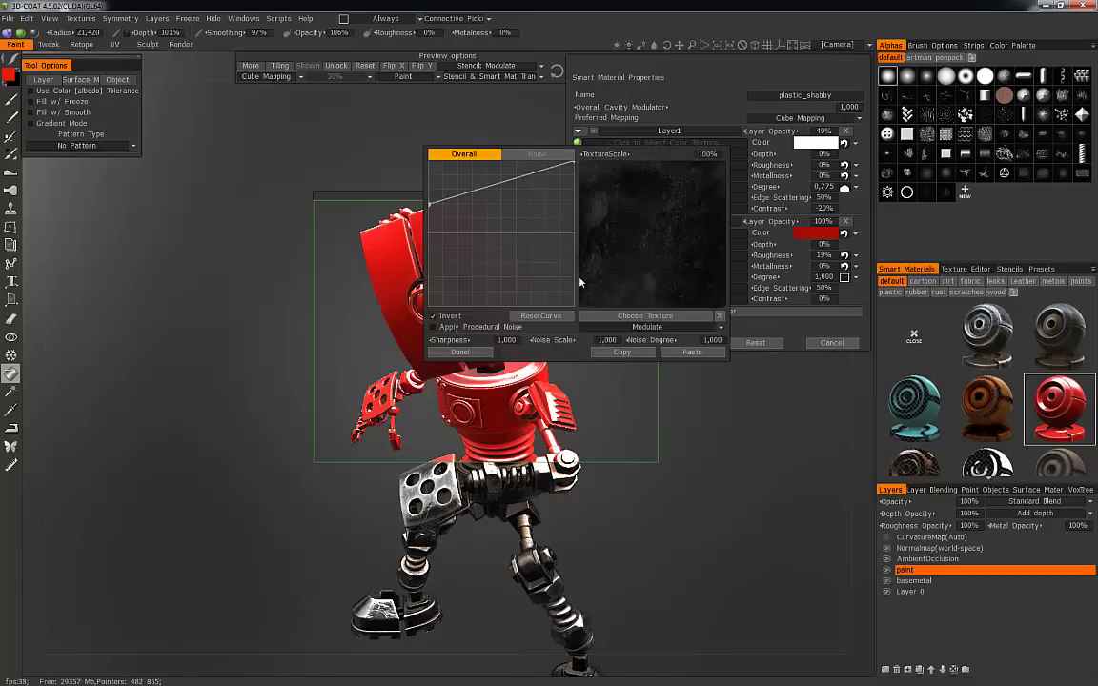
left_click_drag(431, 210, 432, 277)
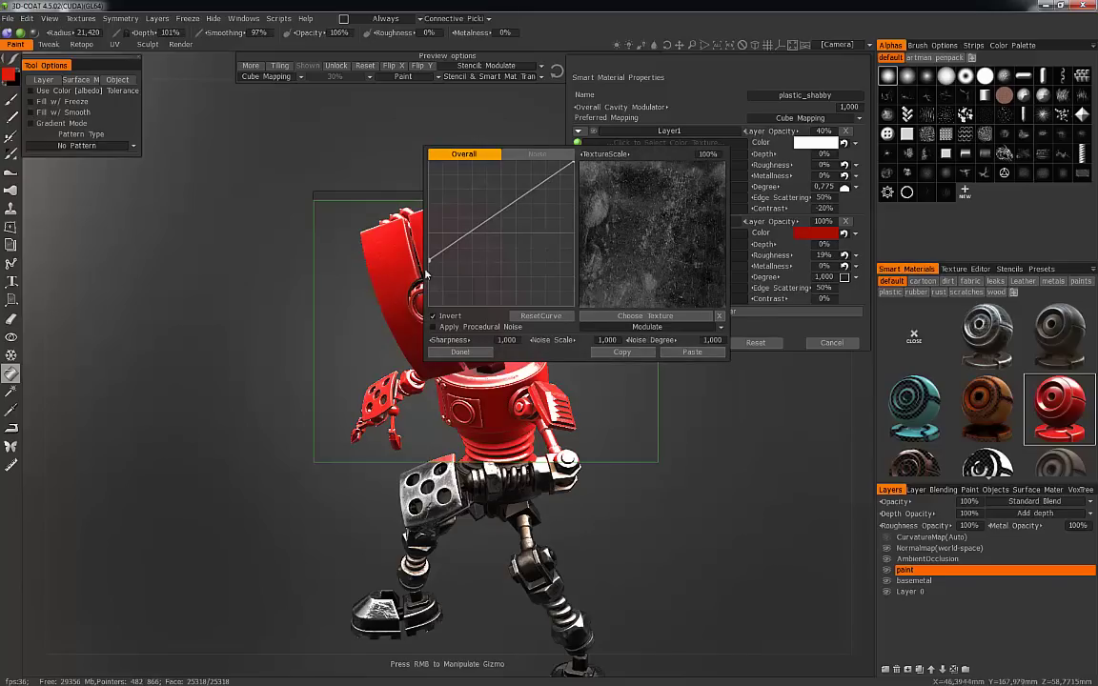
left_click(459, 352)
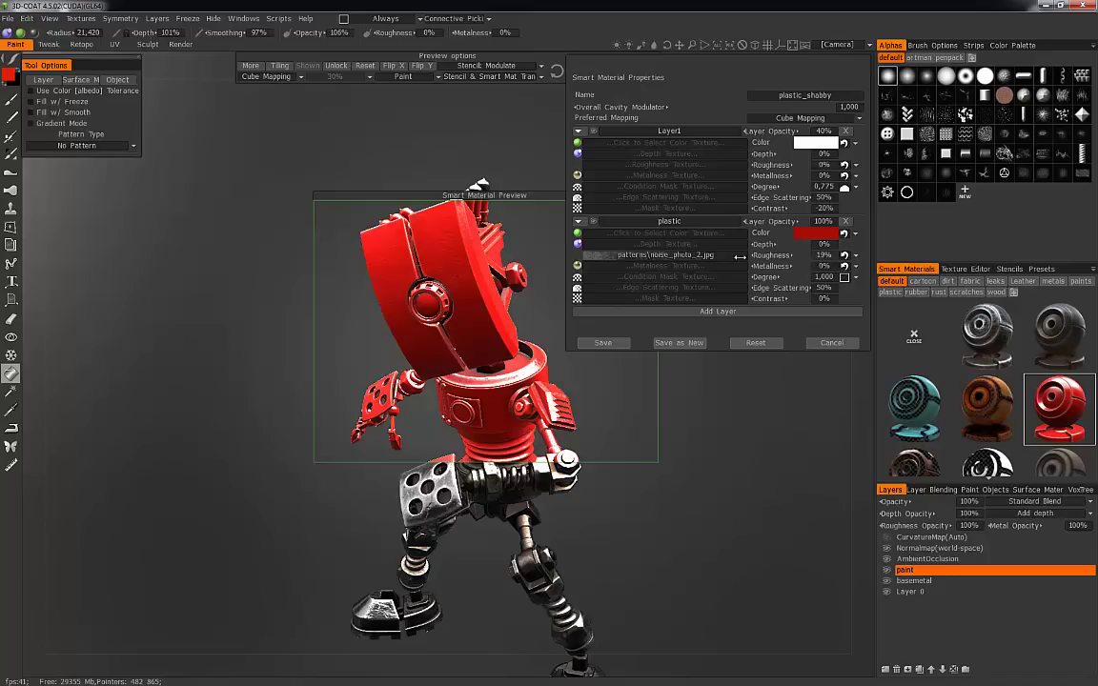
left_click_drag(822, 257, 756, 258)
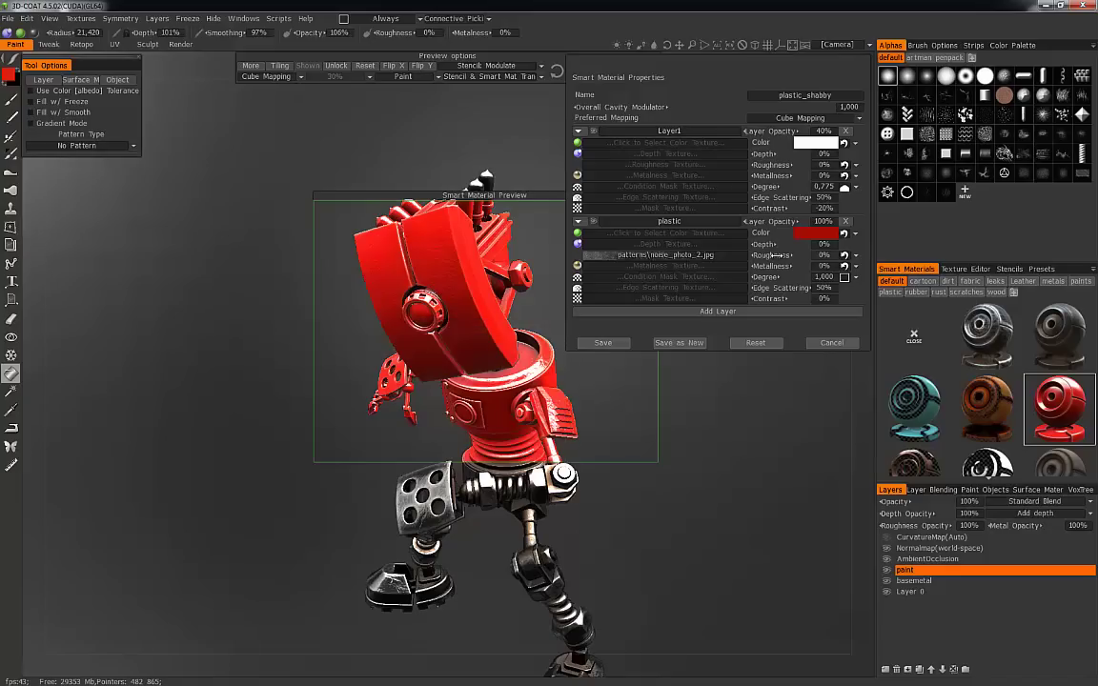
left_click_drag(786, 256, 923, 278)
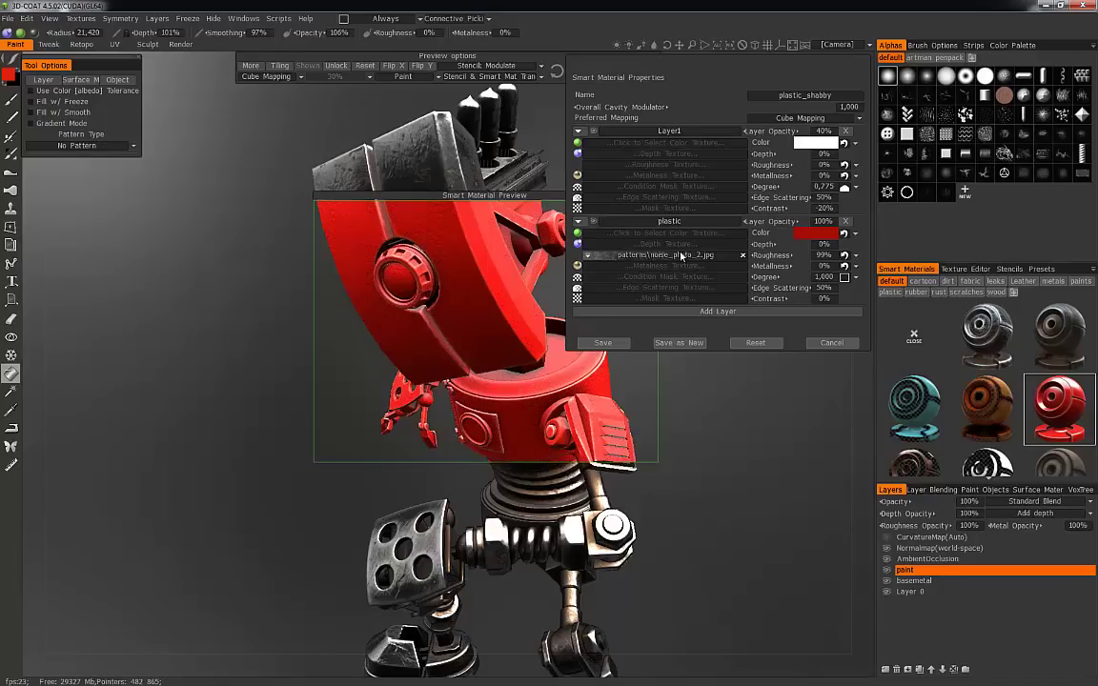
Add a middle point to the roughness texture's tone curve and raise the curve to darken the inverted texture.
left_click(577, 258)
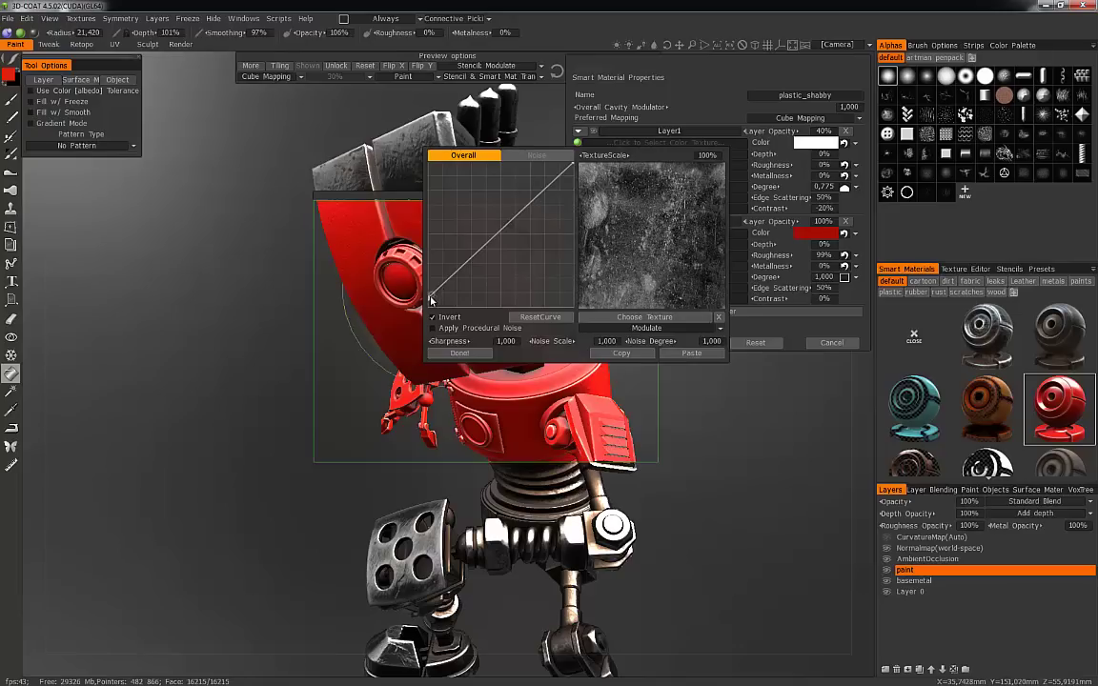
left_click_drag(490, 246, 511, 265)
mouse_move(576, 169)
left_mouse_down()
mouse_move(576, 241)
mouse_move(575, 162)
left_mouse_up()
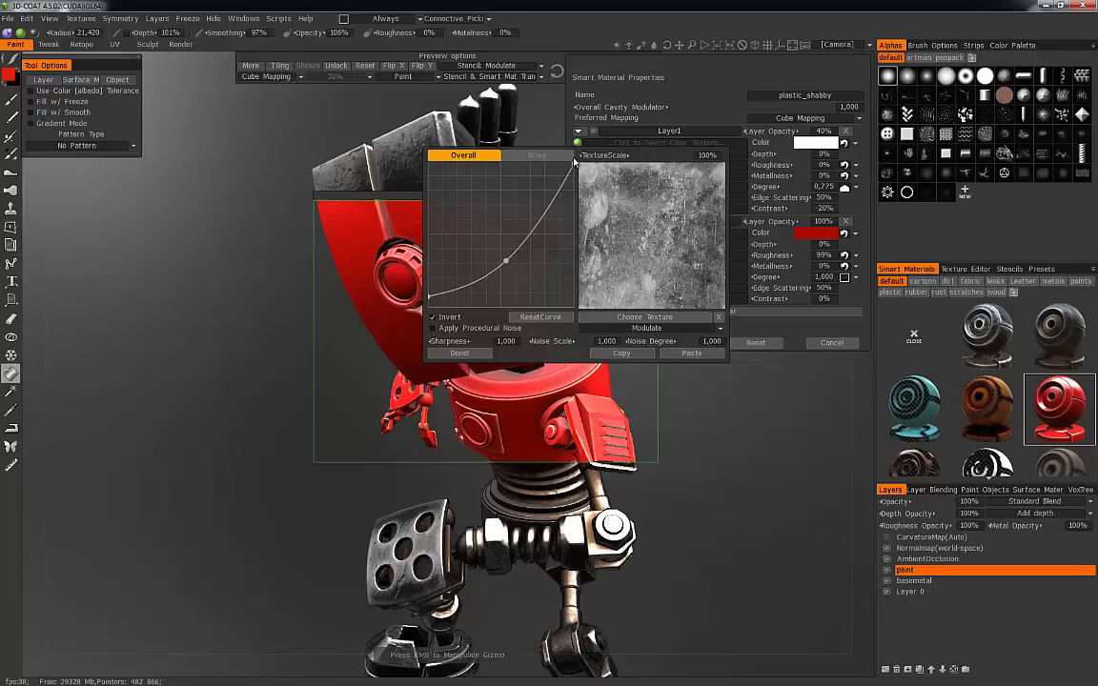
left_click_drag(506, 262, 488, 218)
left_click_drag(431, 299, 487, 184)
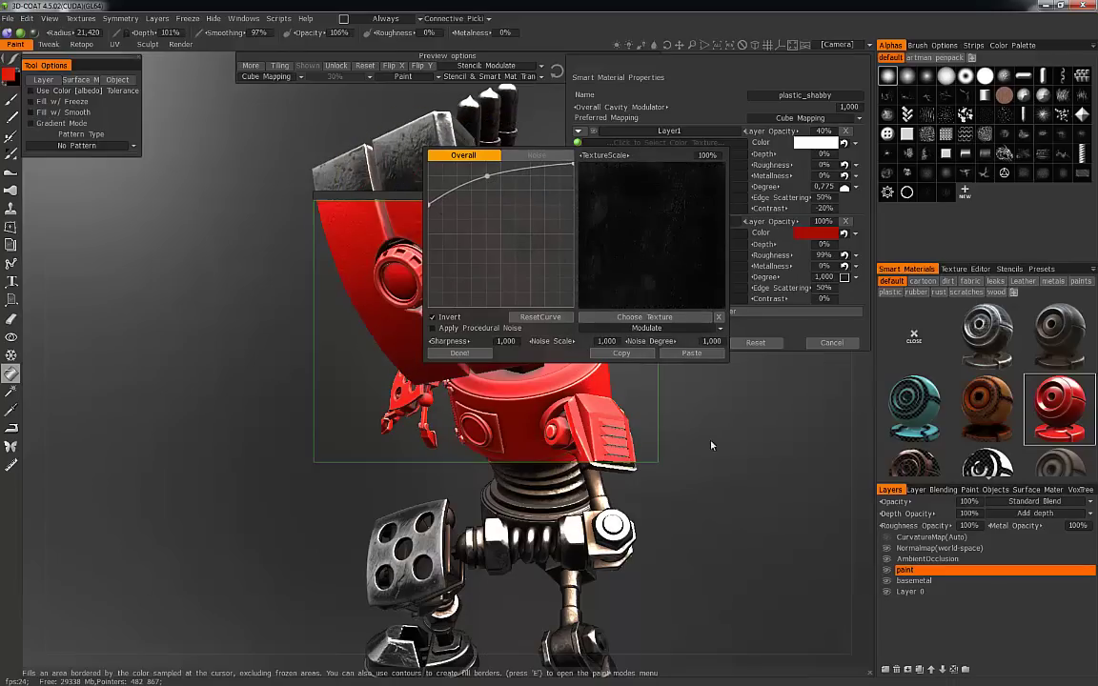
Look over the robot from another angle and set the viewport shading to Smooth Shade.
left_click(753, 455)
left_click_drag(753, 456, 777, 454)
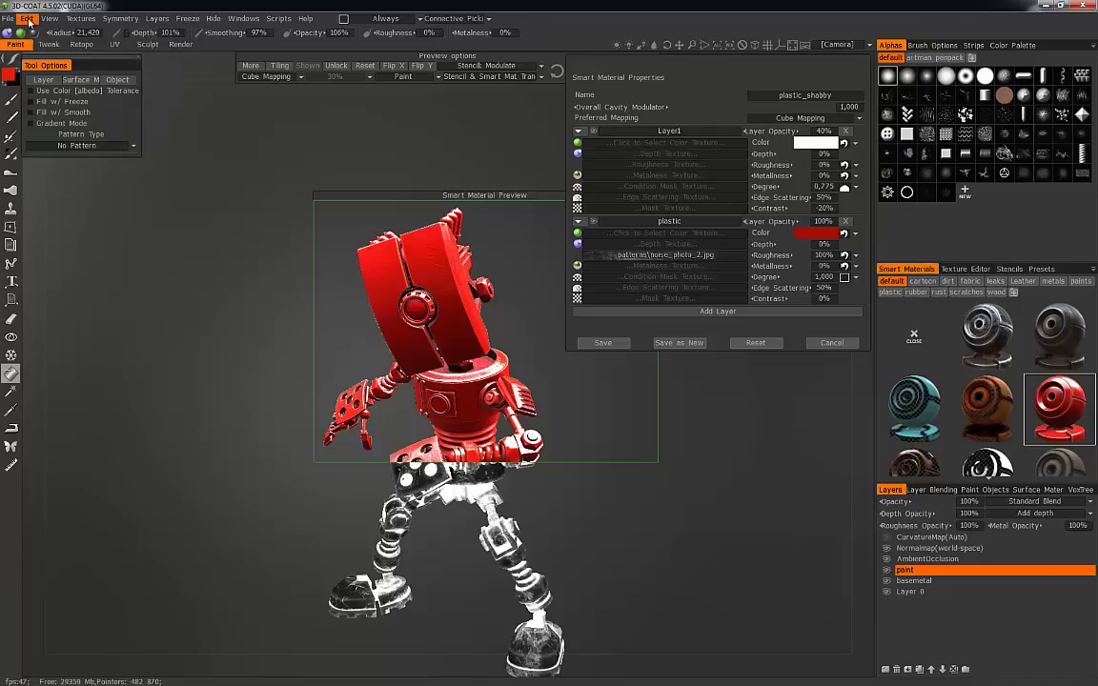
left_click(27, 19)
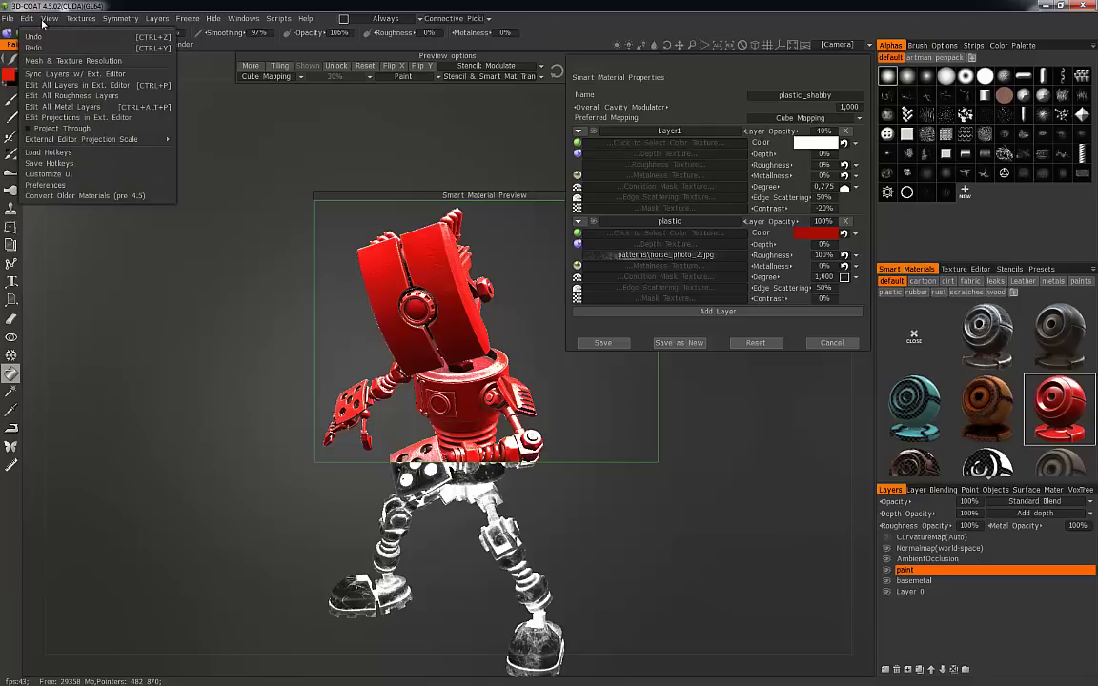
left_click(50, 18)
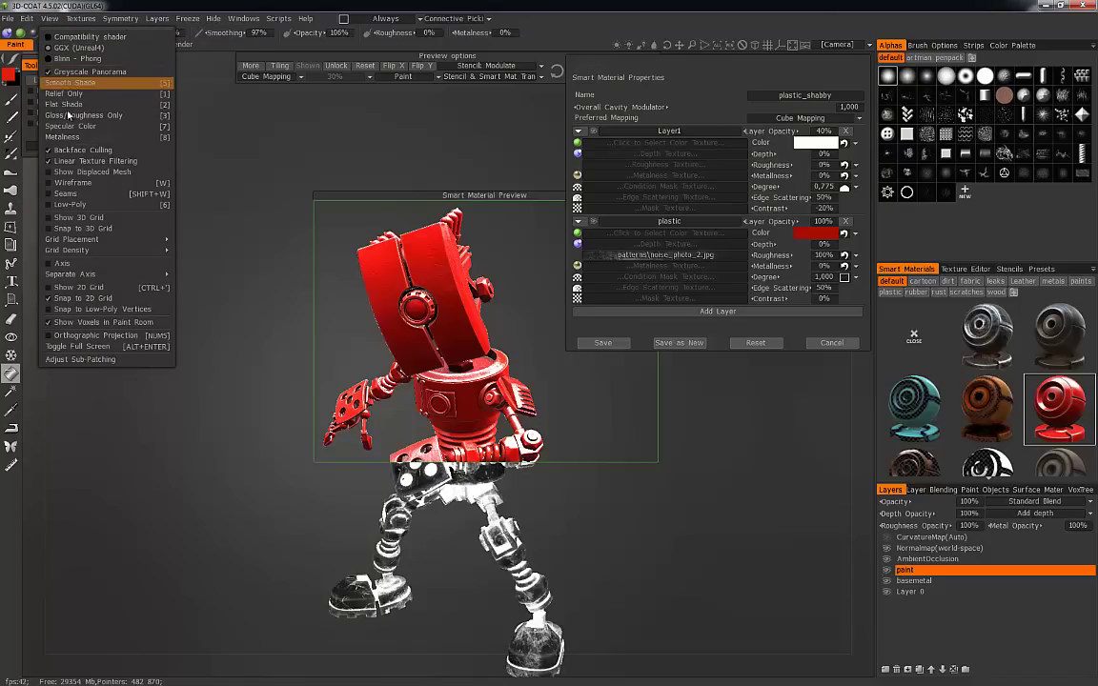
left_click(68, 84)
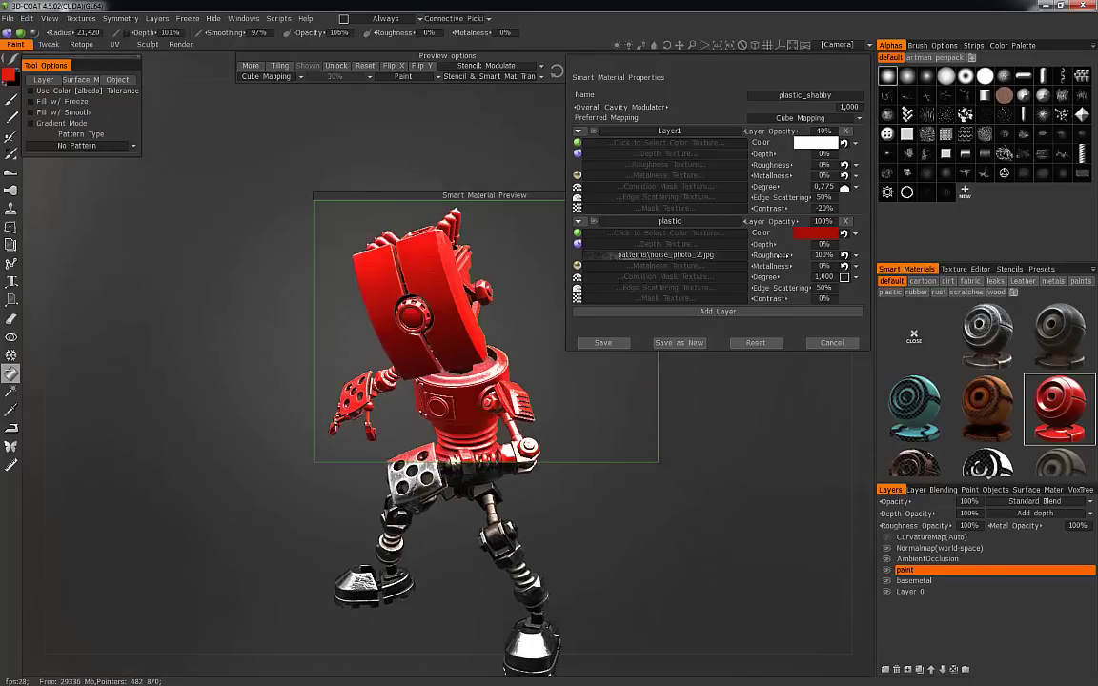
Try inverting the plastic layer's roughness texture and switch the inversion off again.
left_click(590, 256)
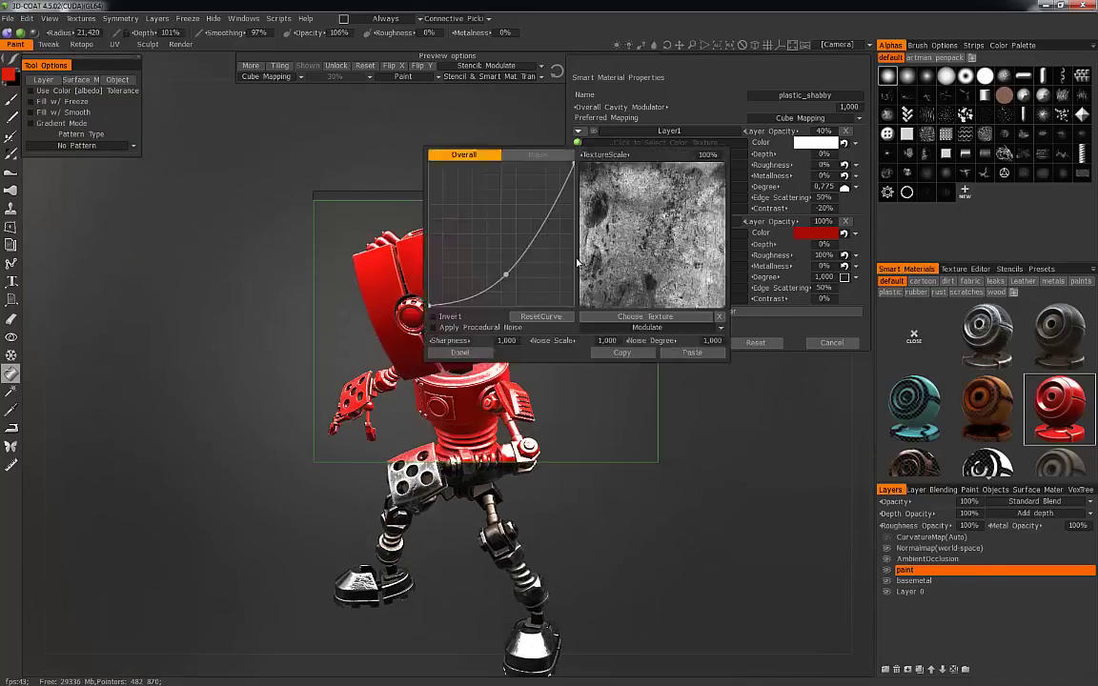
left_click(434, 317)
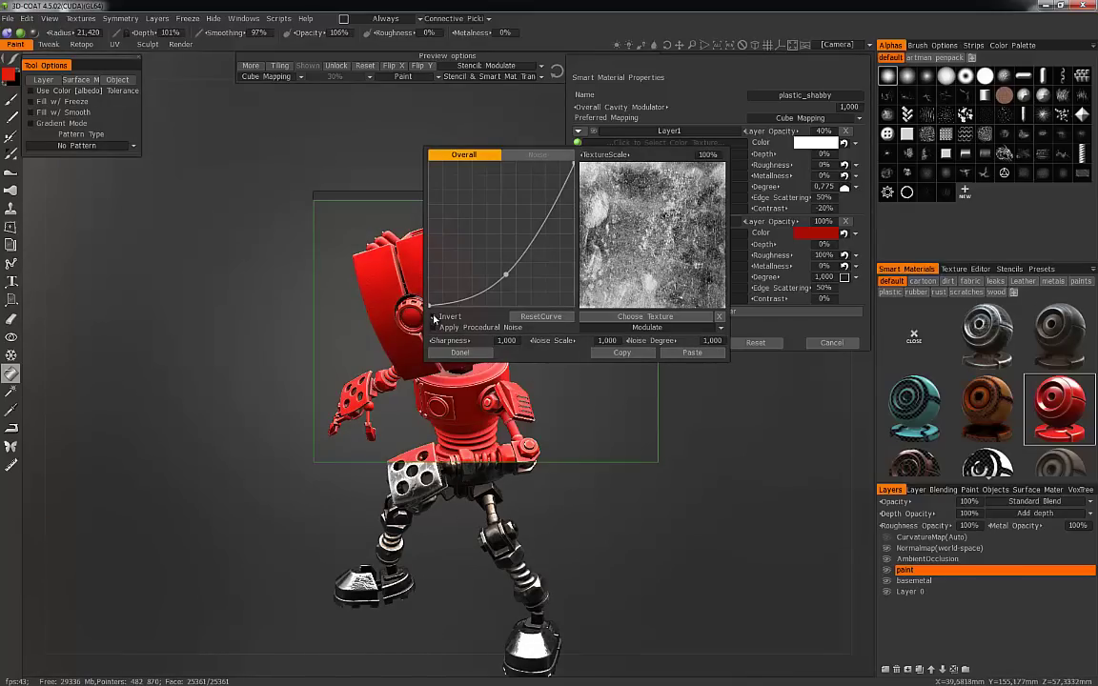
left_click(434, 317)
left_click(462, 353)
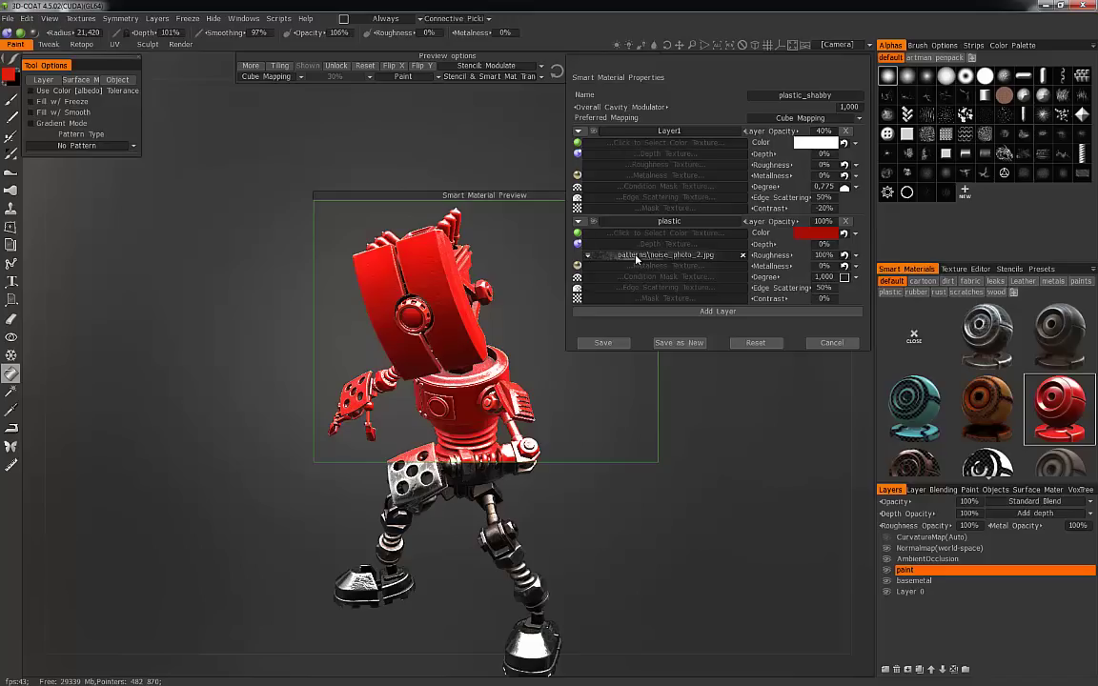
Lower the middle and high end of the roughness texture's tone curve to darken the texture.
left_click(577, 260)
left_click_drag(501, 219, 505, 251)
left_click_drag(575, 163, 575, 237)
left_click_drag(506, 251, 510, 268)
left_click_drag(574, 238, 514, 293)
left_click(546, 440)
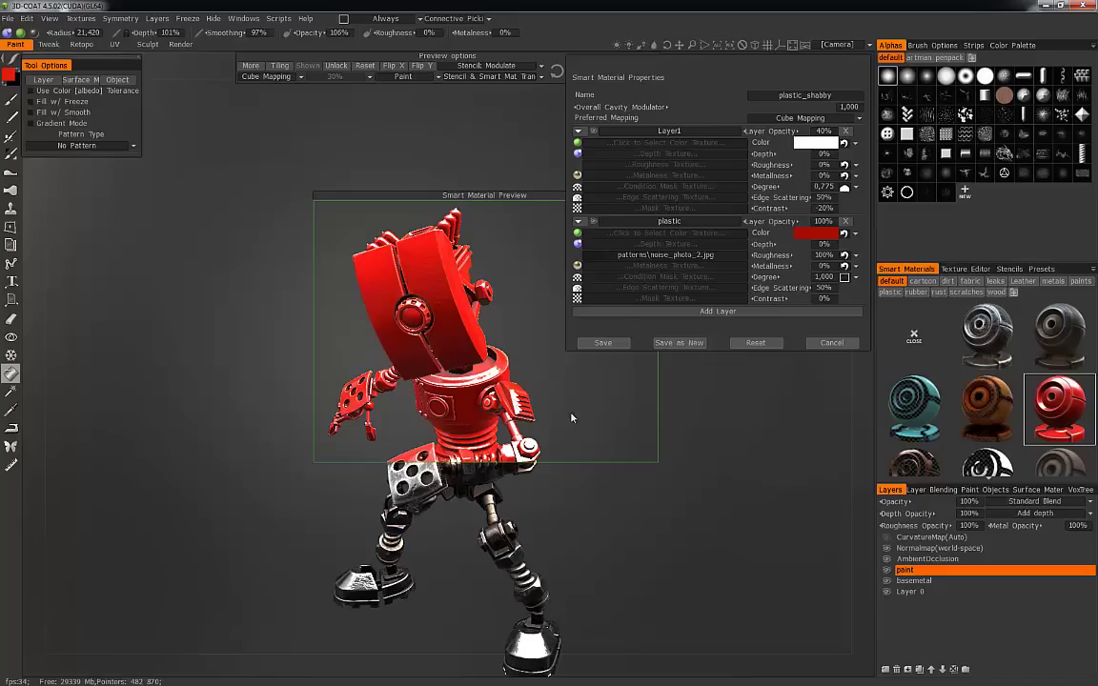
Raise the high, middle and low points of the plastic layer's roughness tone curve to brighten the texture.
left_click(578, 256)
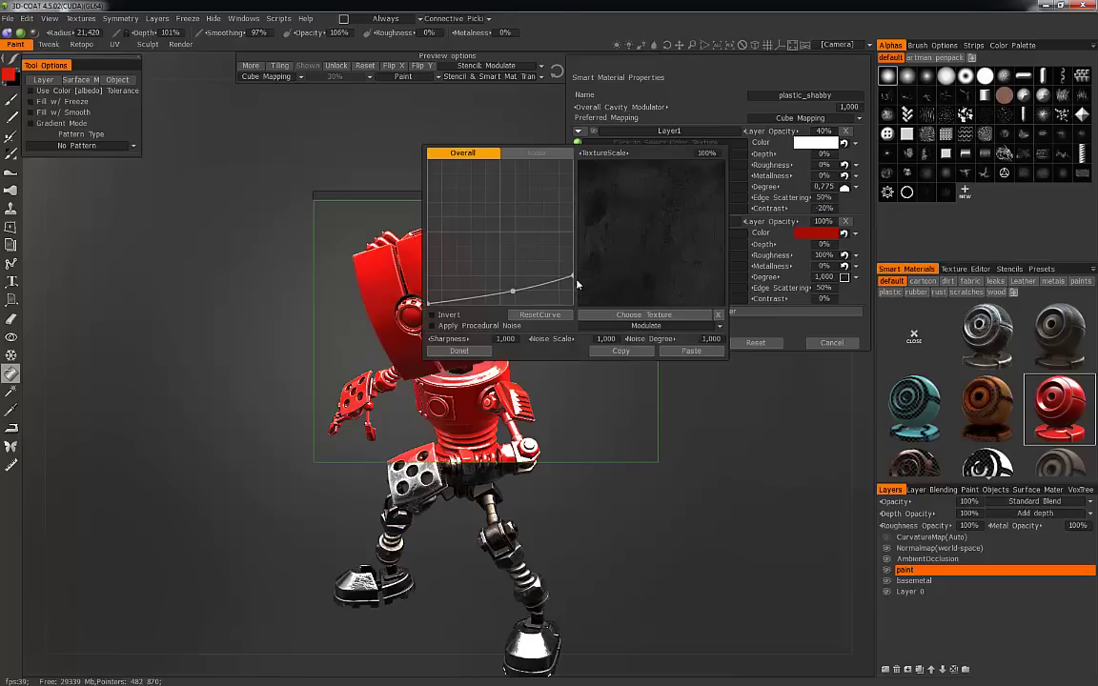
left_click_drag(572, 277, 573, 160)
left_click_drag(513, 291, 503, 211)
left_click_drag(428, 303, 429, 207)
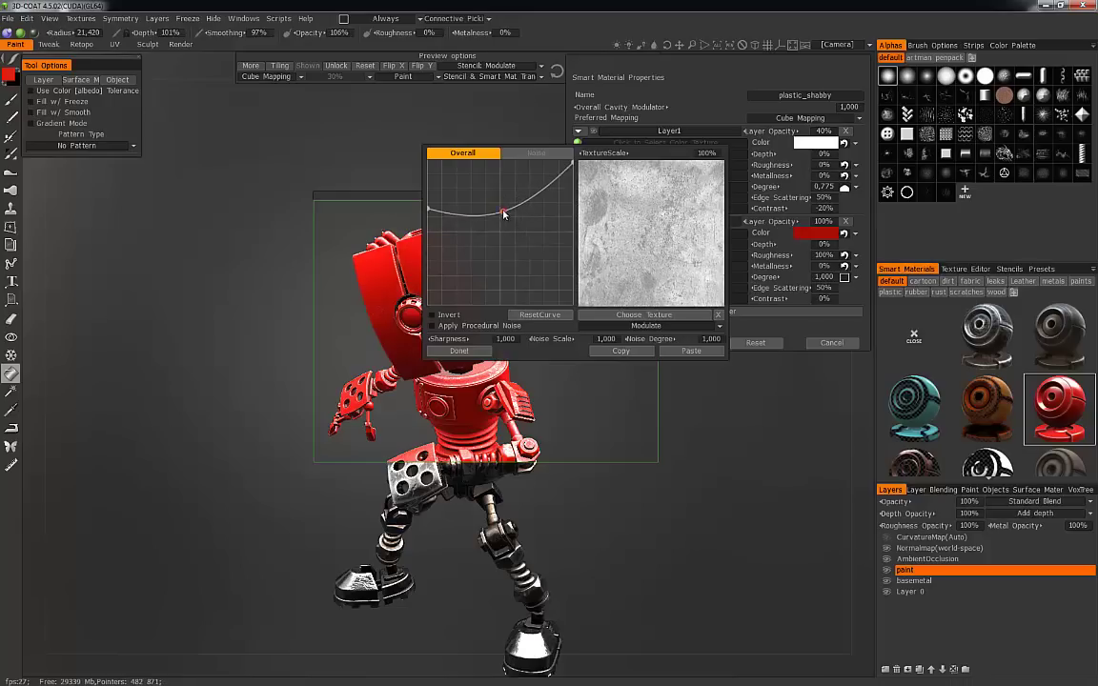
left_click_drag(504, 214, 503, 181)
left_click_drag(429, 208, 429, 202)
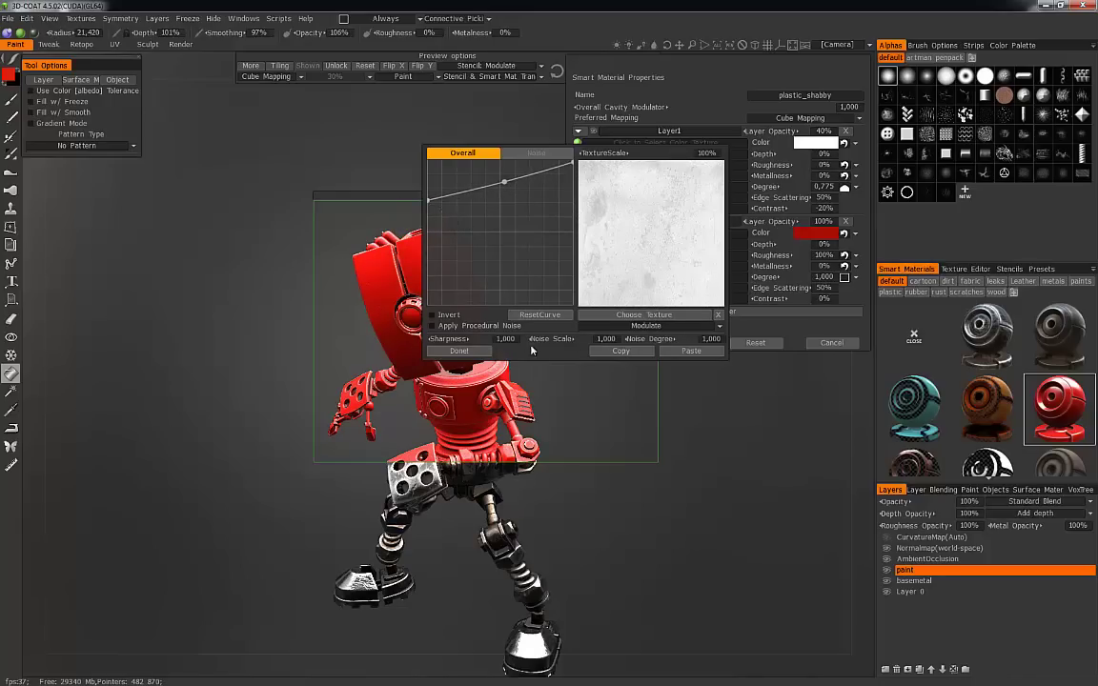
left_click(459, 351)
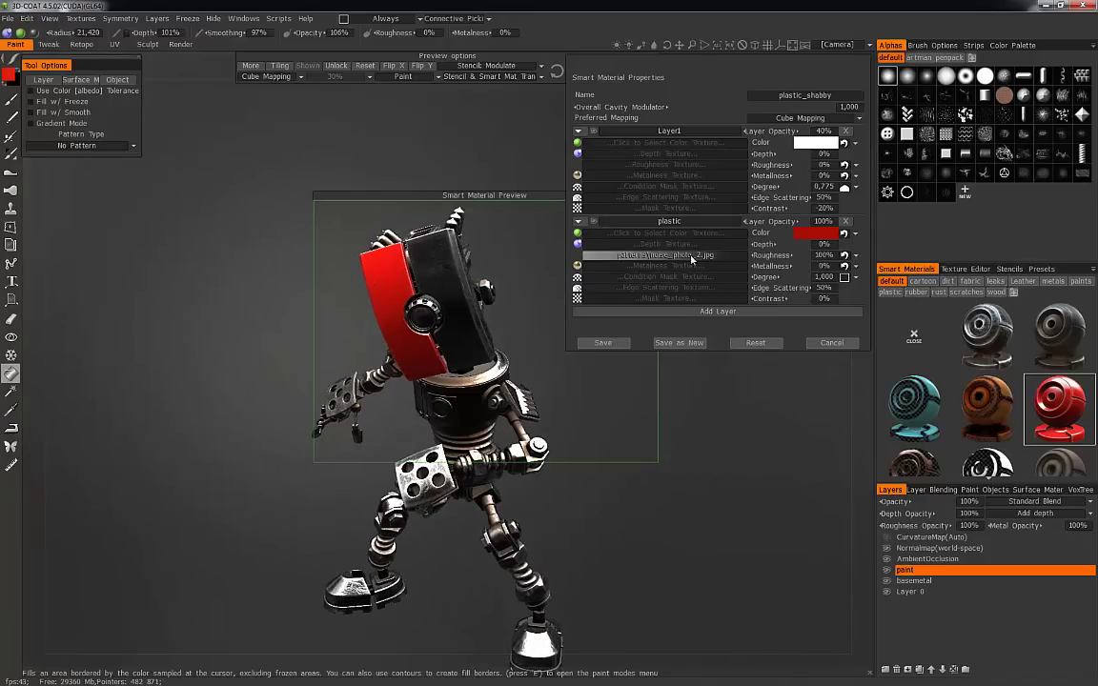
Switch the viewport to Gloss/Roughness Only shading and examine the roughness on the robot's head.
left_click(27, 18)
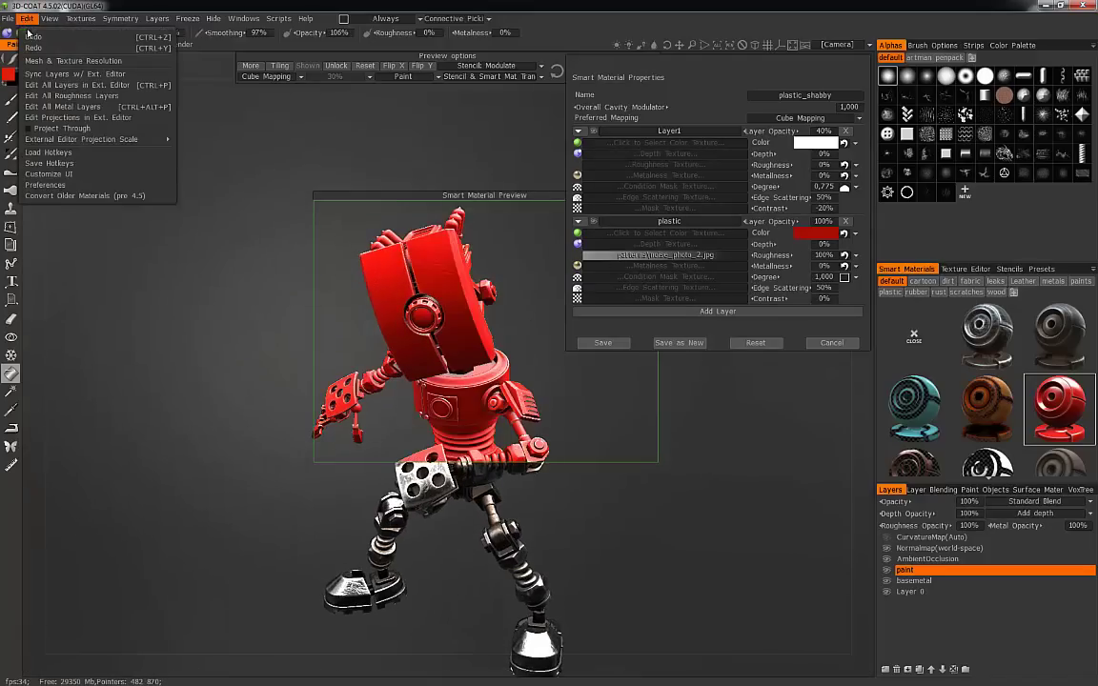
left_click(48, 19)
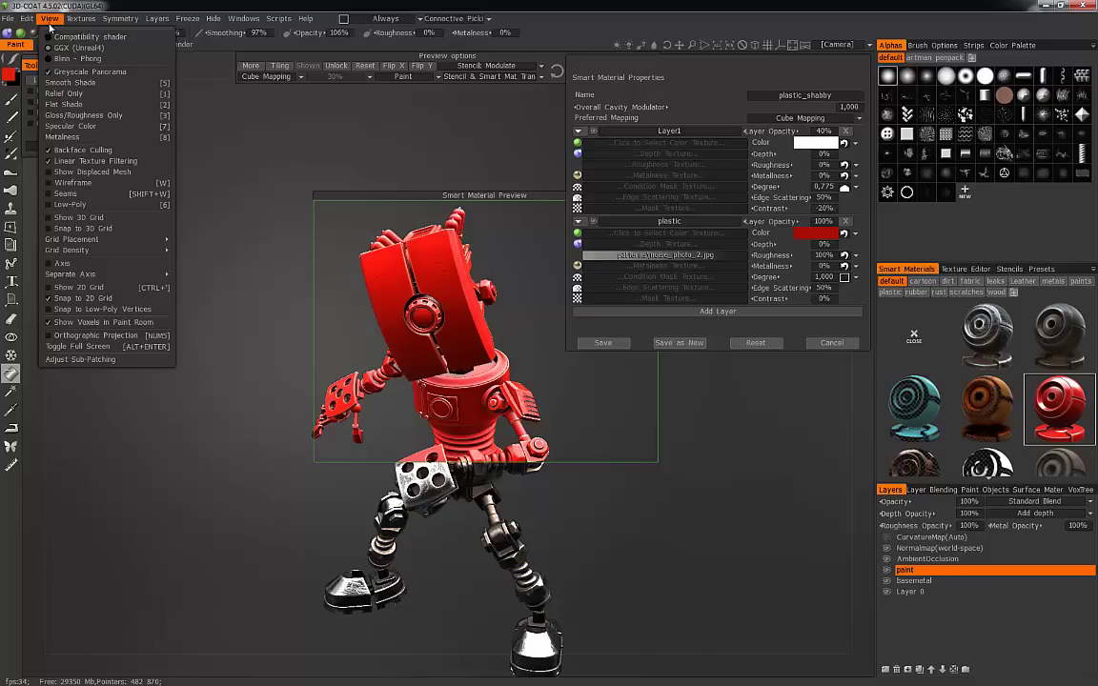
left_click(84, 115)
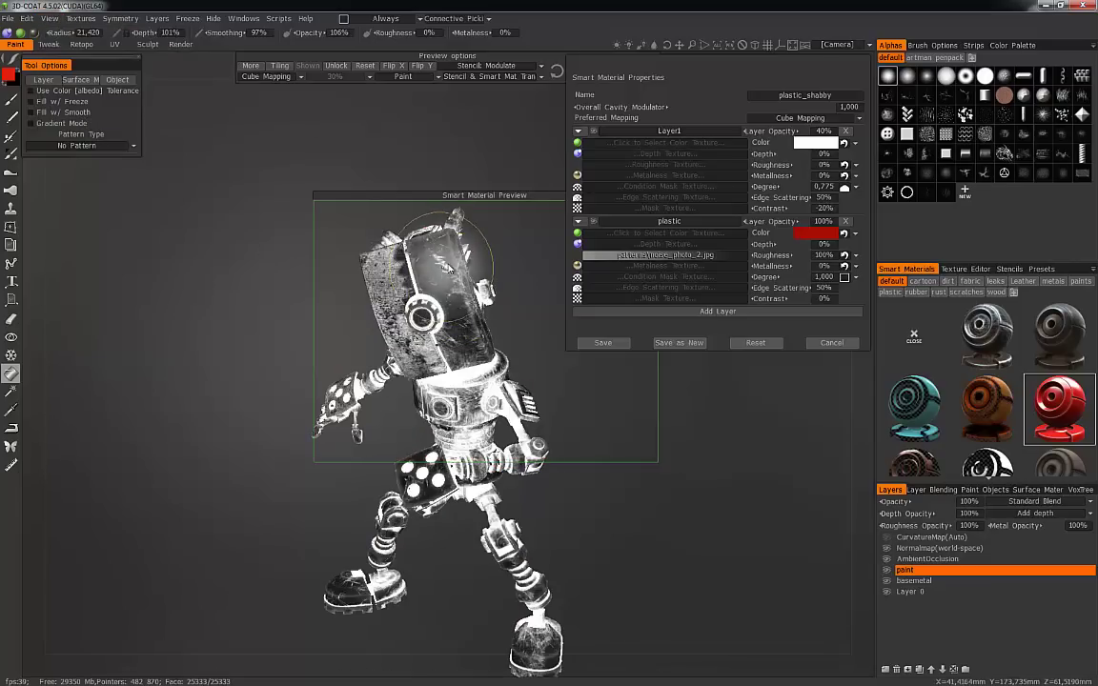
left_click(447, 273)
left_click_drag(693, 475, 702, 484)
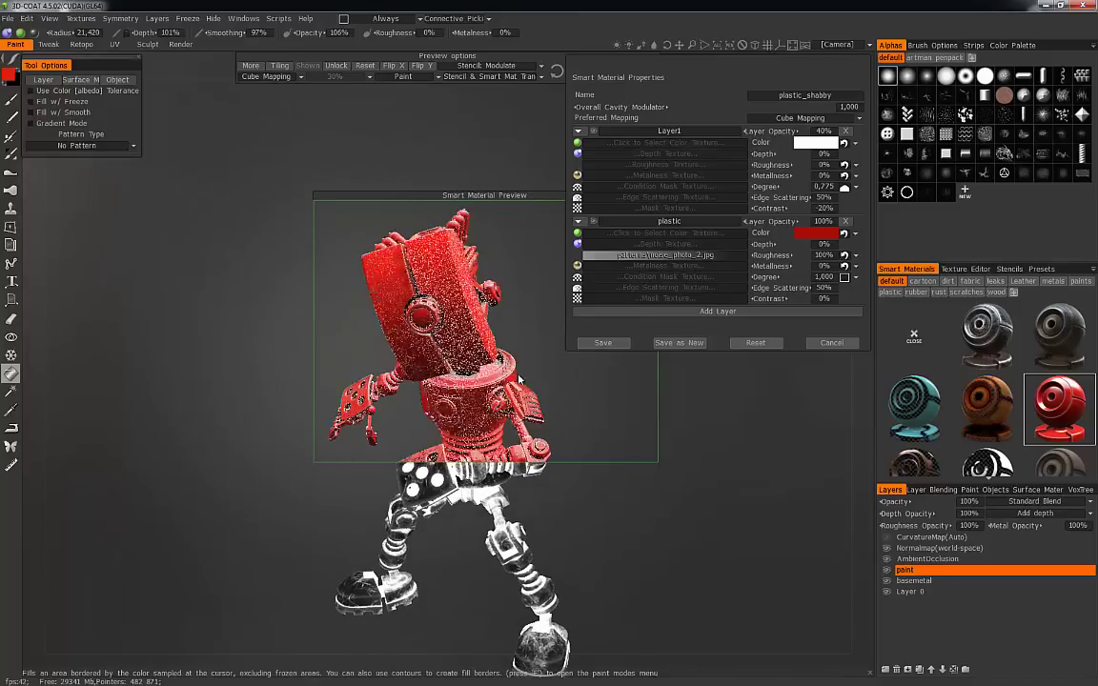
Try a steep, high-contrast tone curve on the plastic layer's roughness texture, reset the curve to its default and accept it.
left_click(580, 263)
left_click_drag(434, 206, 431, 299)
left_click_drag(507, 186, 503, 164)
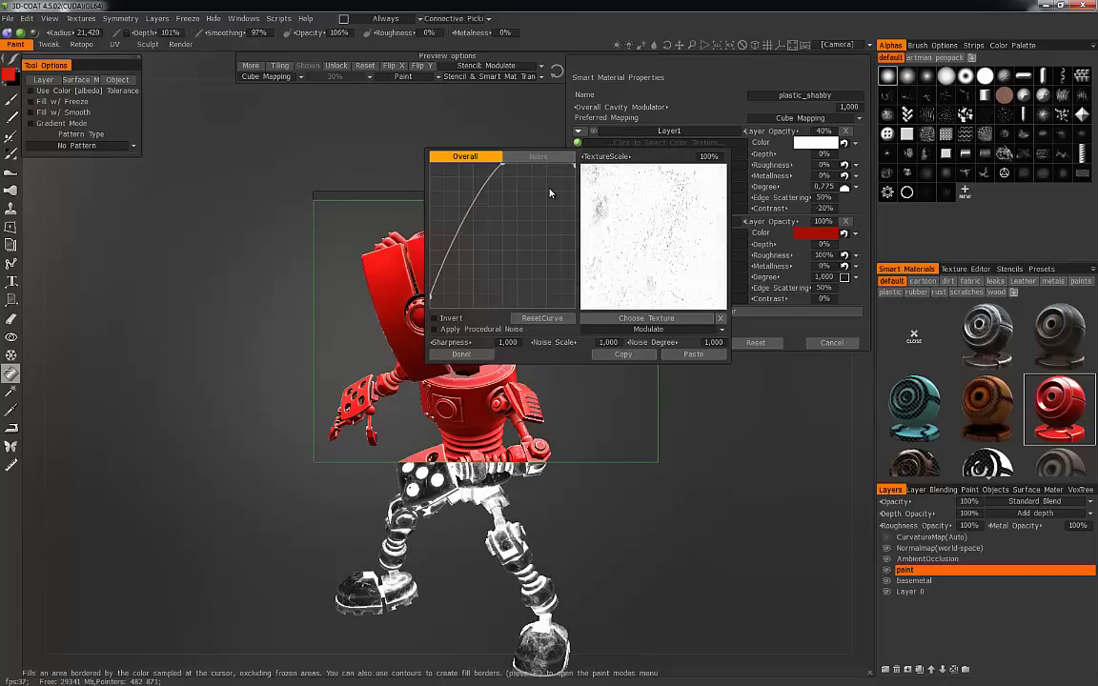
left_click(541, 317)
left_click(465, 354)
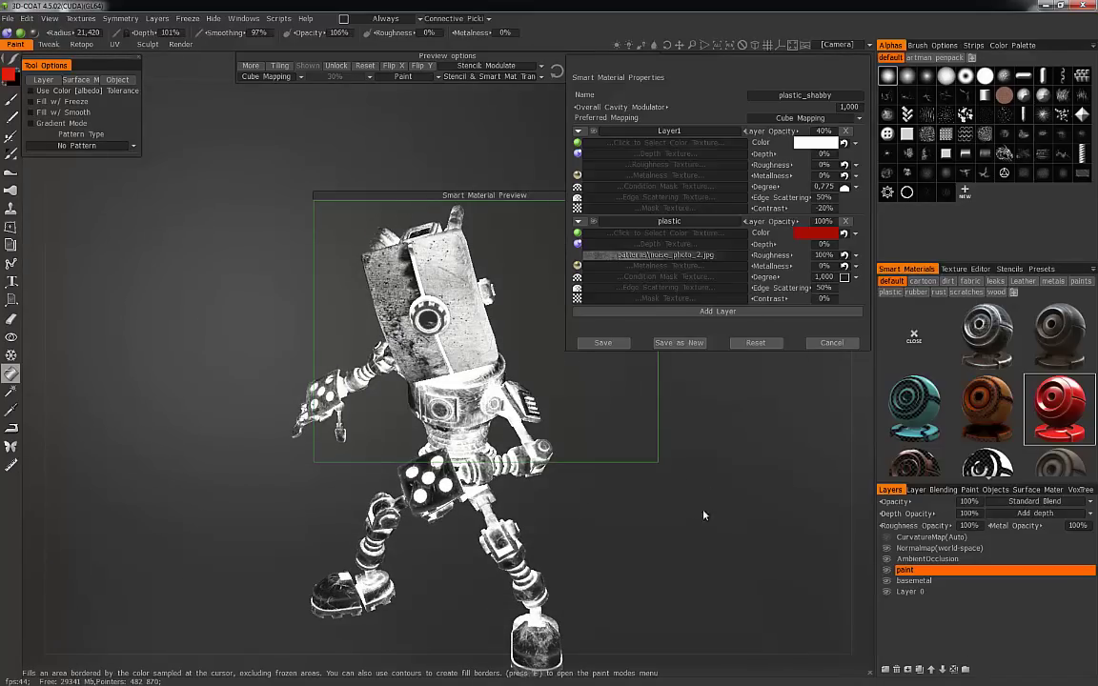
Raise the low end of the plastic layer's roughness tone curve to lift the texture's dark tones.
left_click_drag(687, 510, 534, 534)
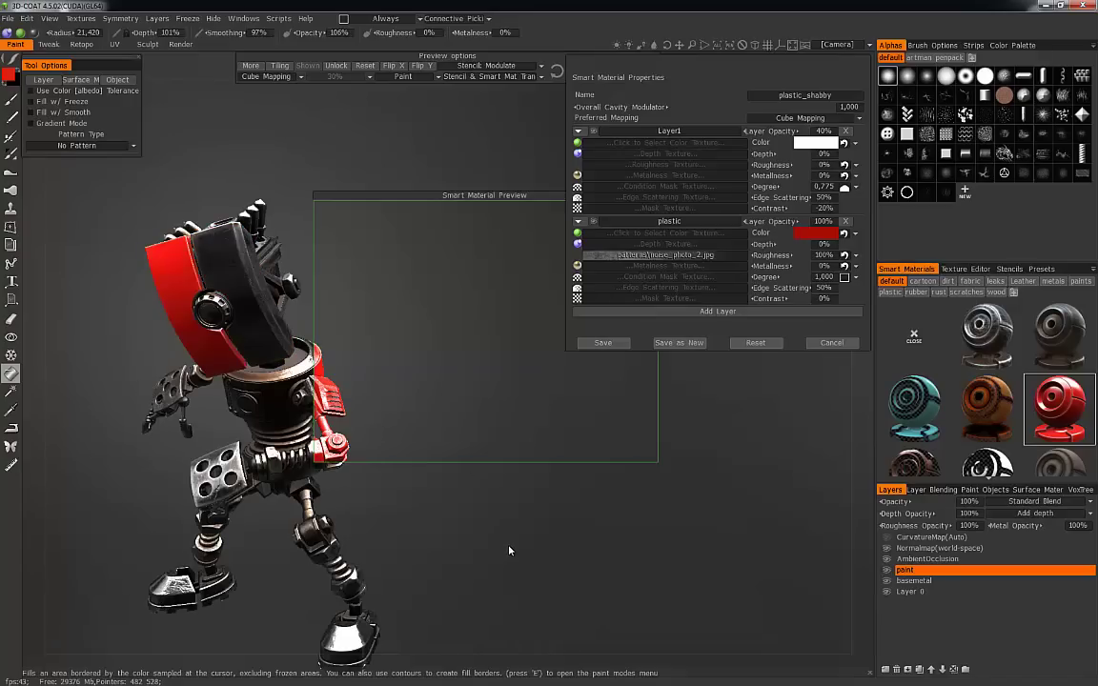
left_click_drag(530, 551, 765, 561)
left_click_drag(718, 523, 781, 476)
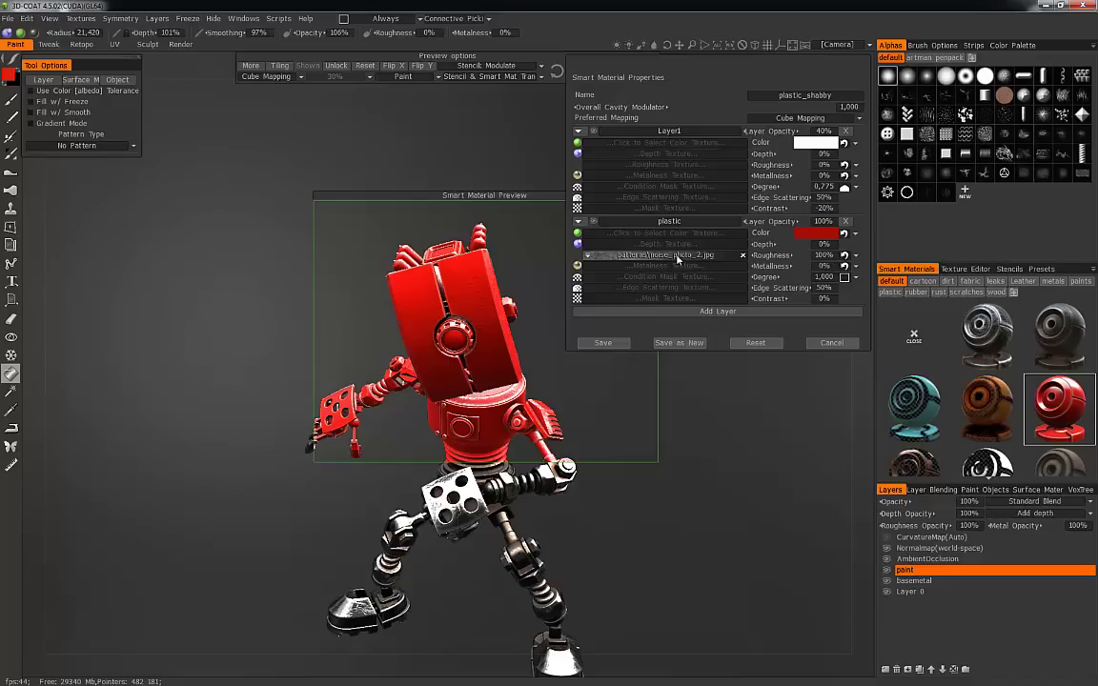
left_click_drag(721, 495, 716, 513)
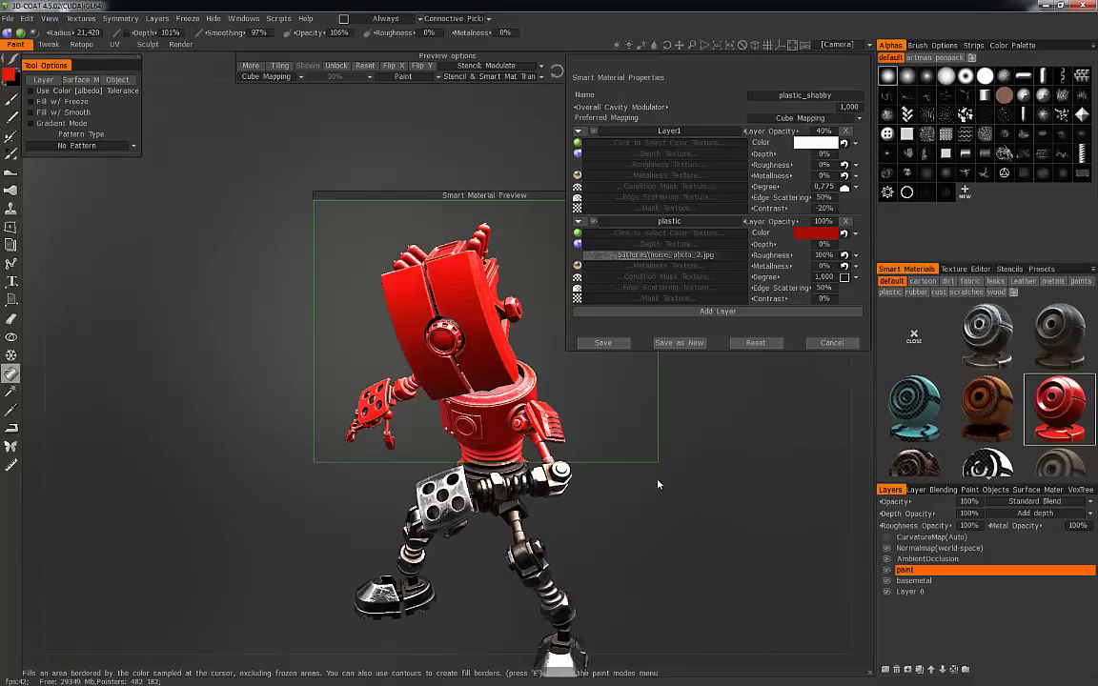
left_click(580, 257)
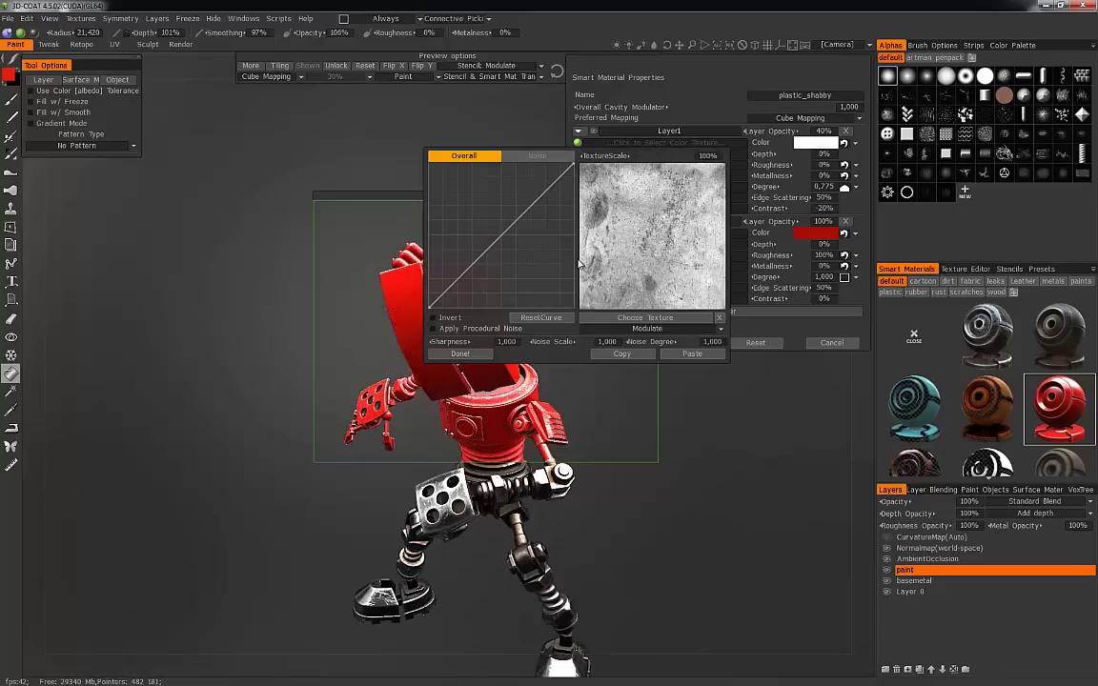
left_click_drag(429, 284, 431, 193)
left_click(465, 355)
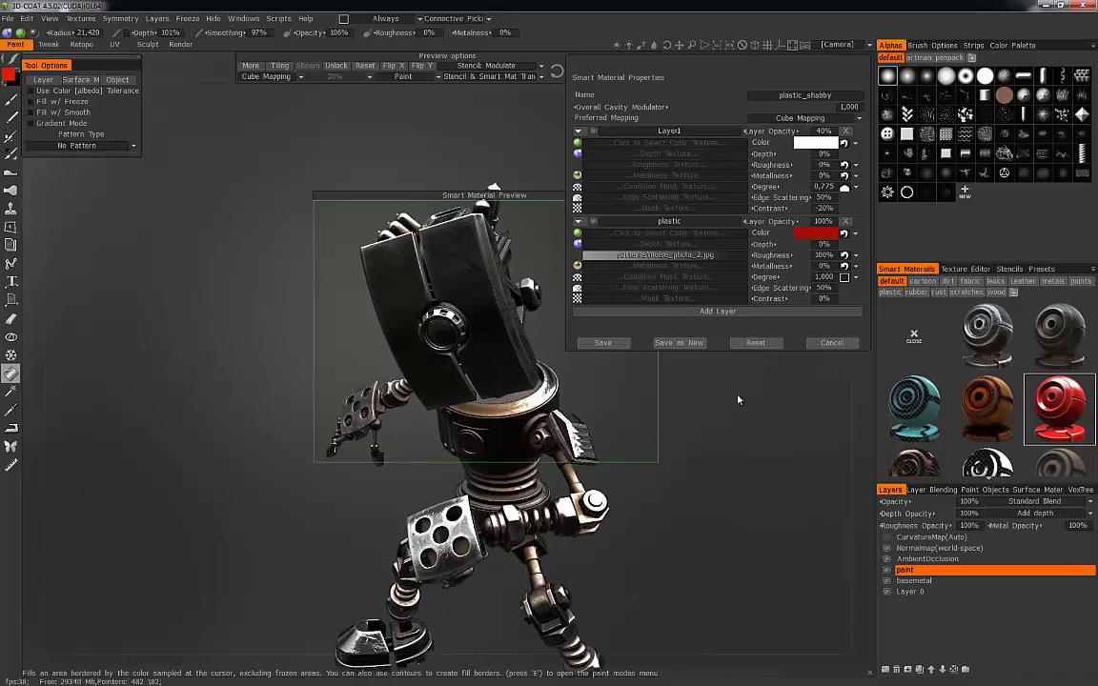
Add two inner points to the roughness texture's tone curve, dipping its middle to bring back some contrast.
left_click(662, 256)
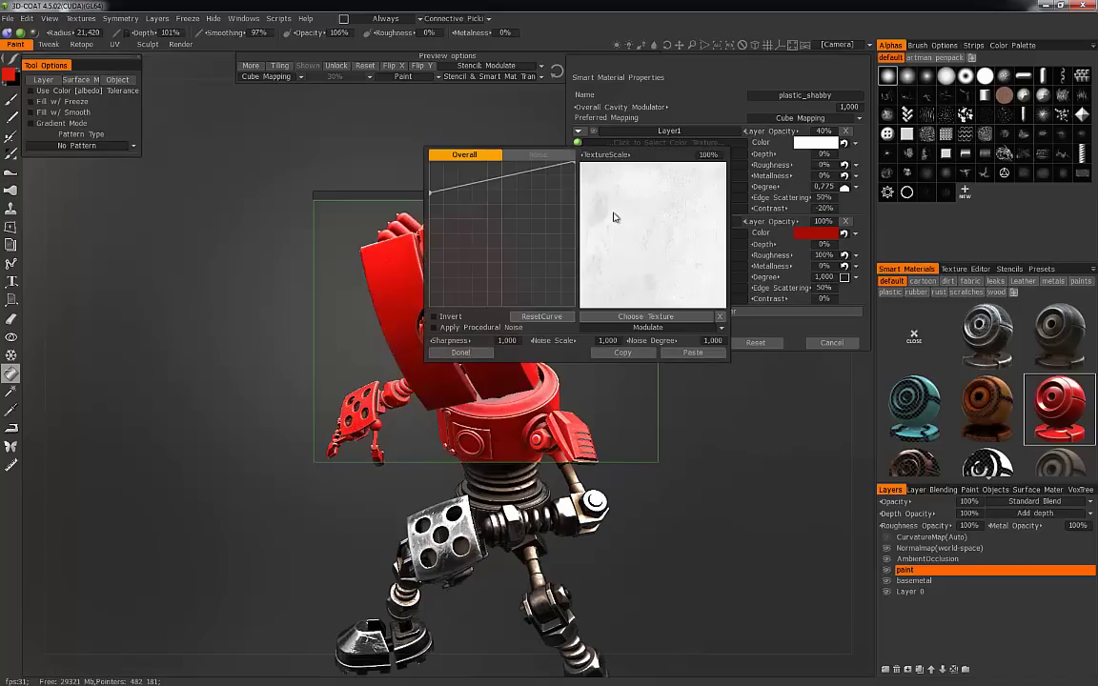
left_click_drag(505, 181, 451, 202)
left_click(536, 177)
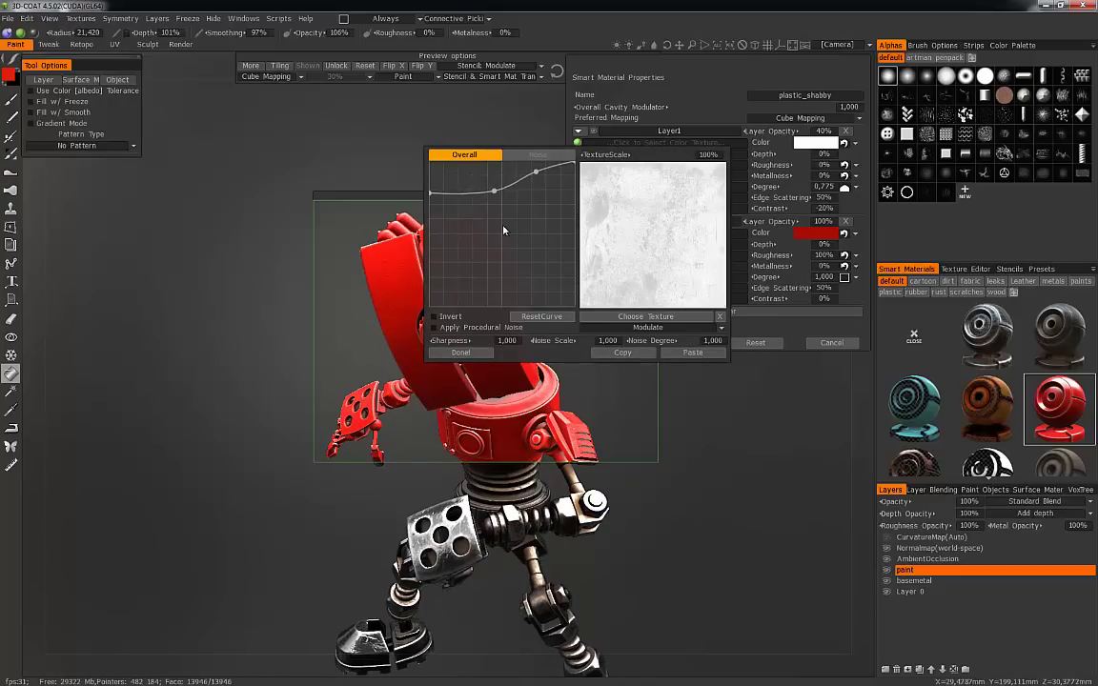
left_click(460, 352)
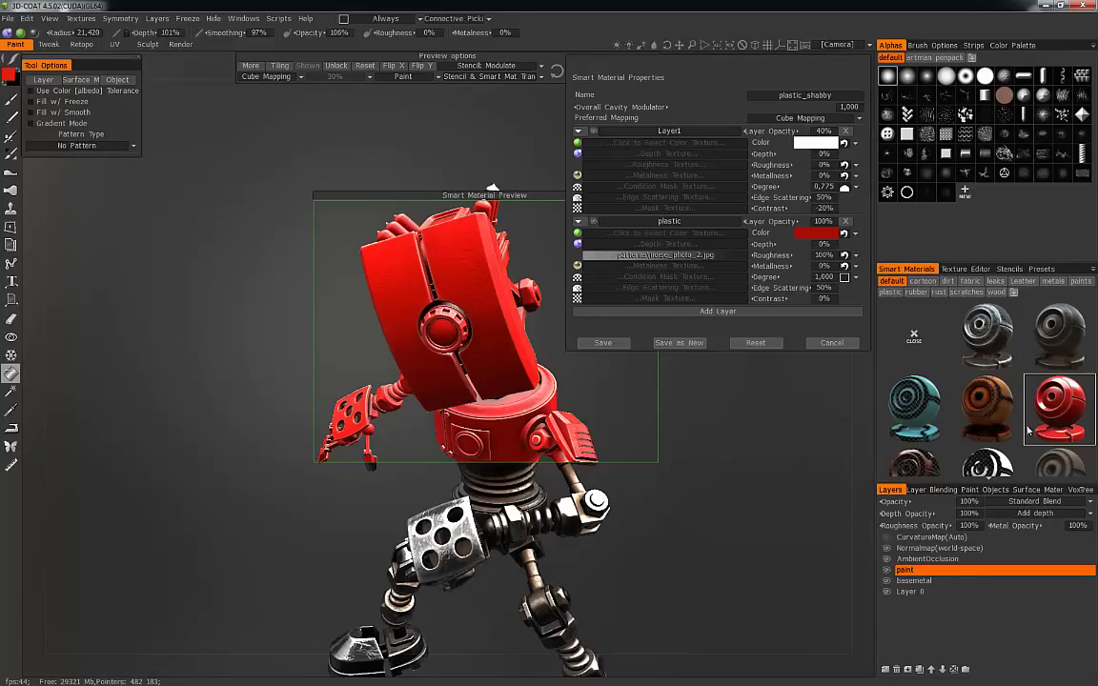
Set the plastic layer's condition to Less on Convex with a degree of 0.8 and save the smart material.
left_click(856, 279)
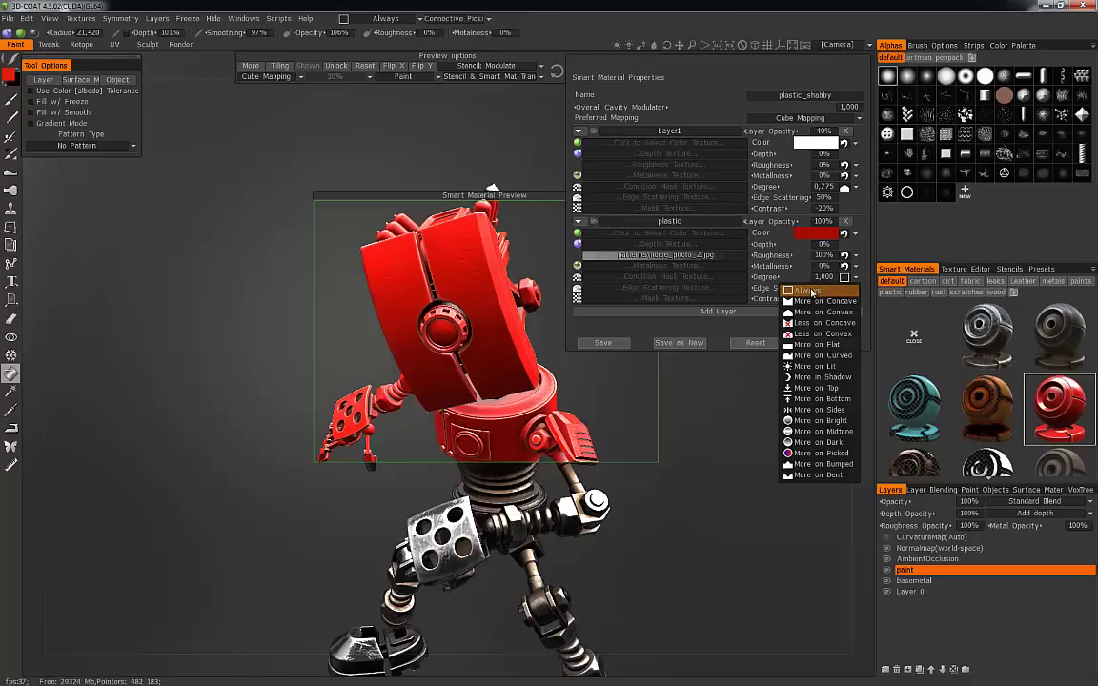
left_click(818, 288)
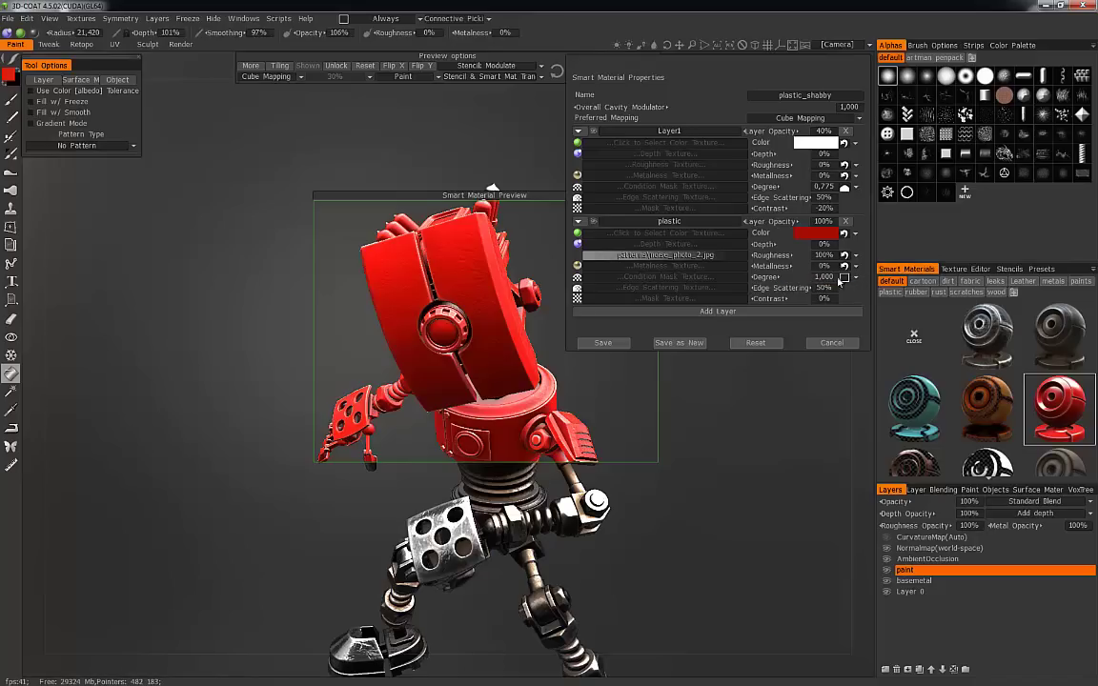
left_click(855, 279)
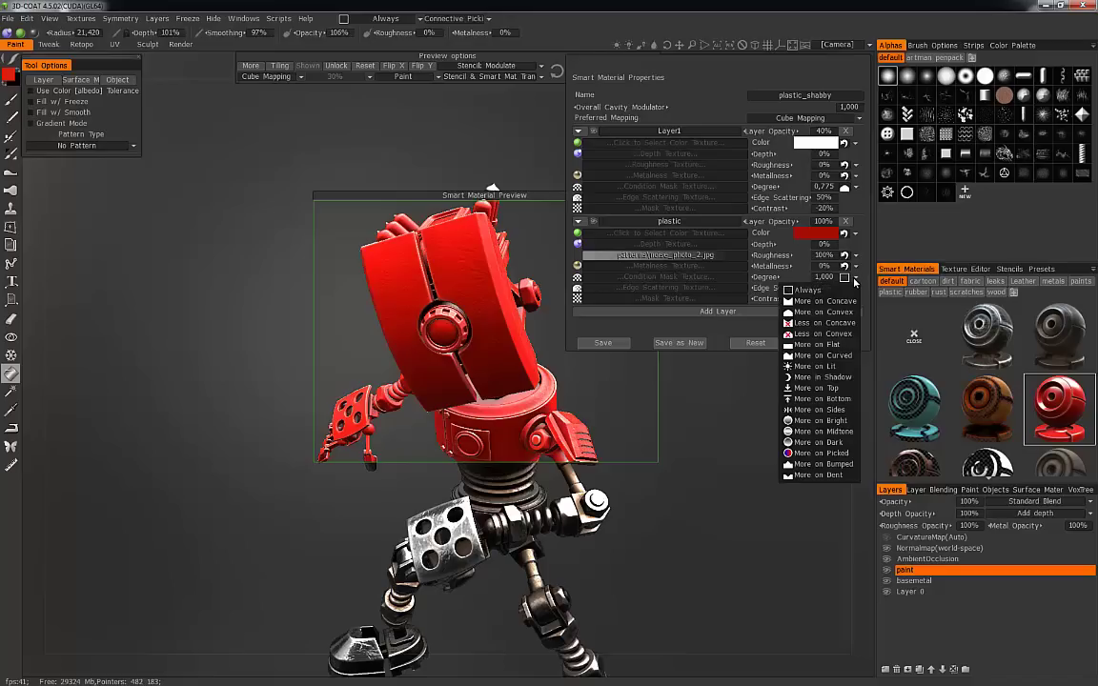
left_click(854, 189)
left_click(854, 189)
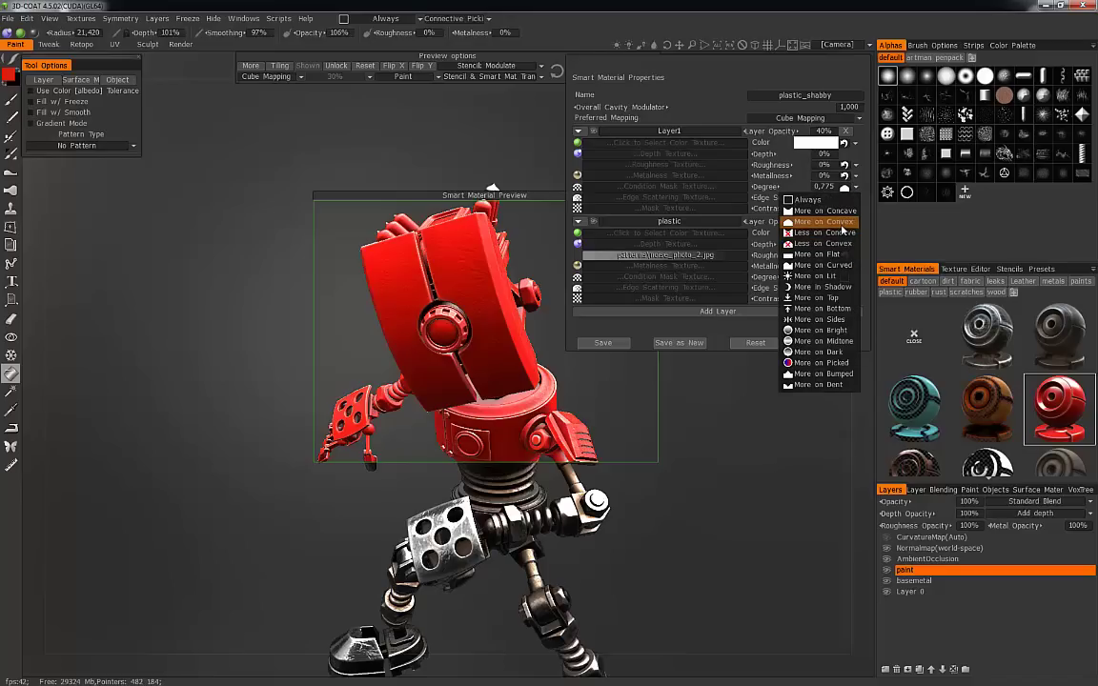
left_click(855, 275)
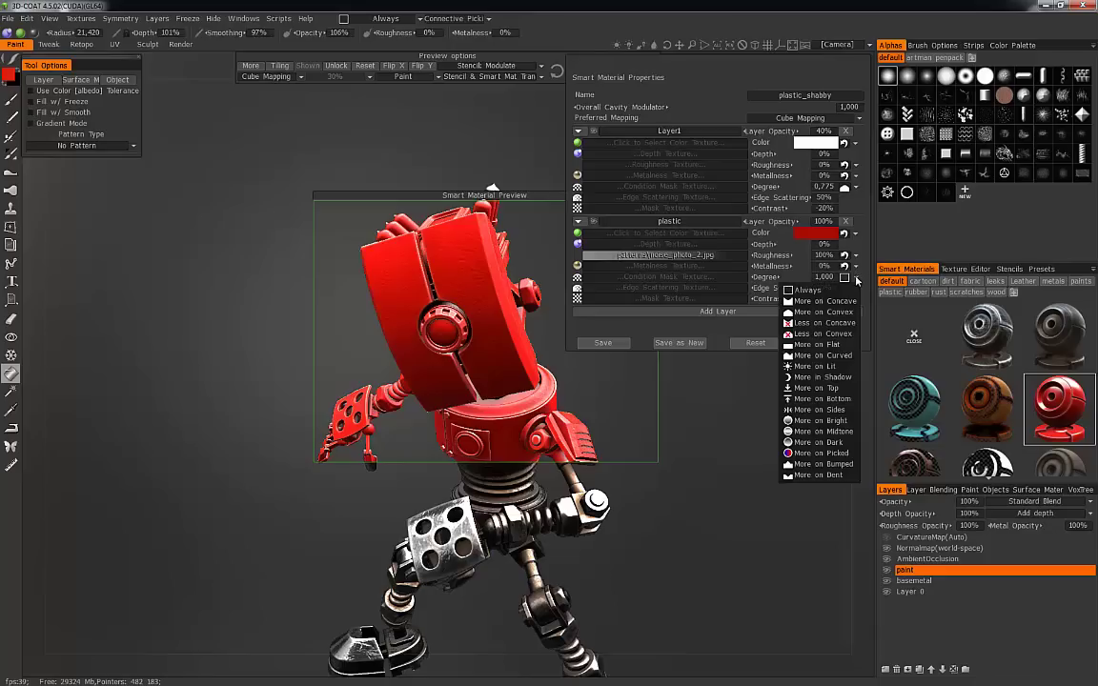
left_click(826, 323)
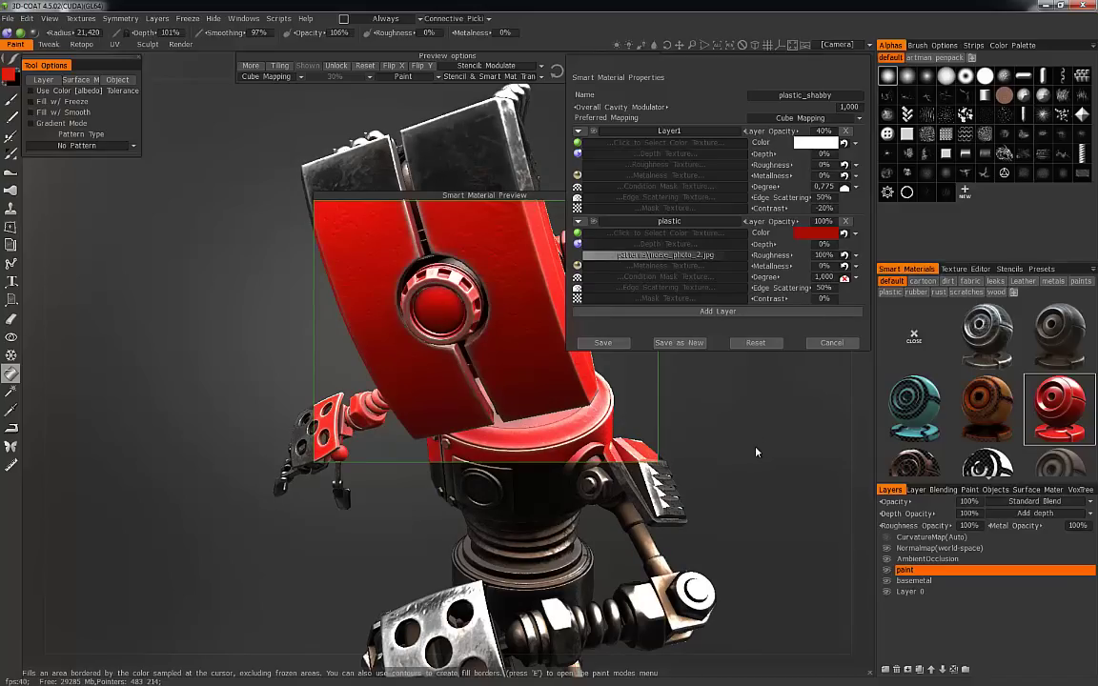
left_click_drag(767, 276, 755, 276)
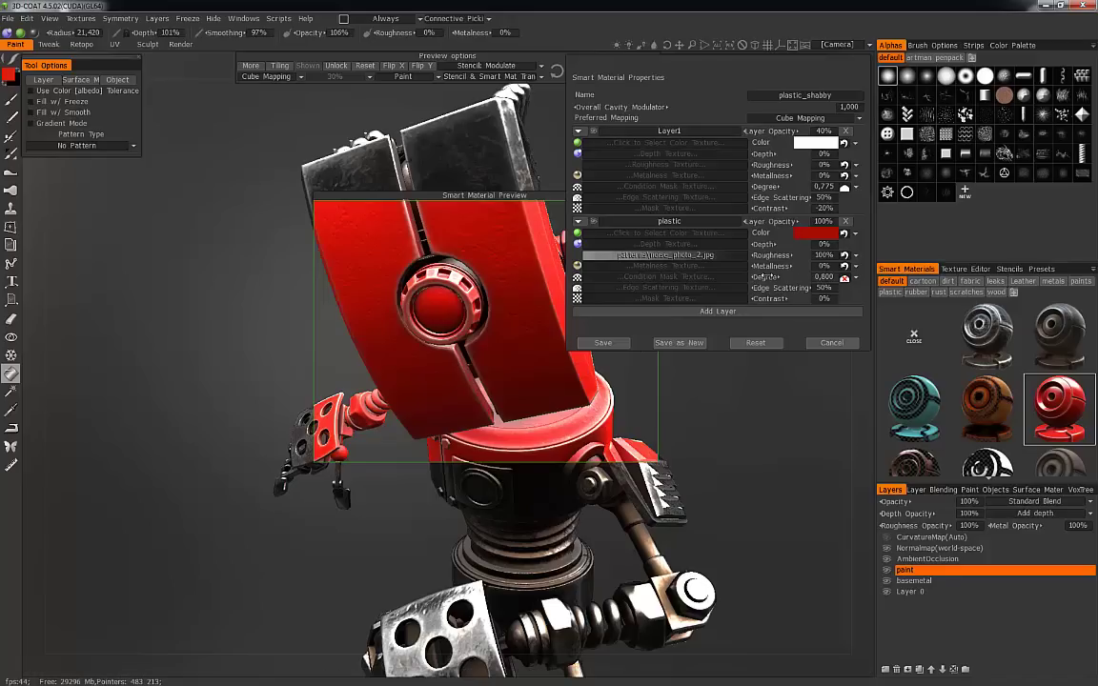
left_click(606, 344)
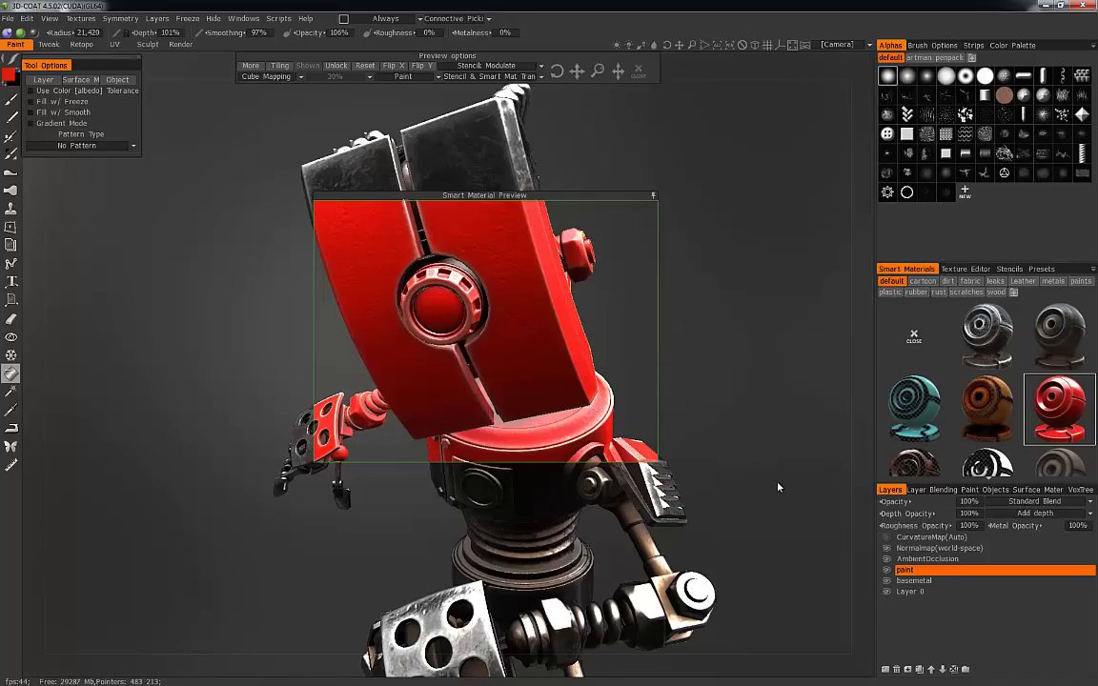
Move the Smart Material Preview frame aside and collapse it to clear the view of the robot.
right_click_drag(726, 345, 647, 341)
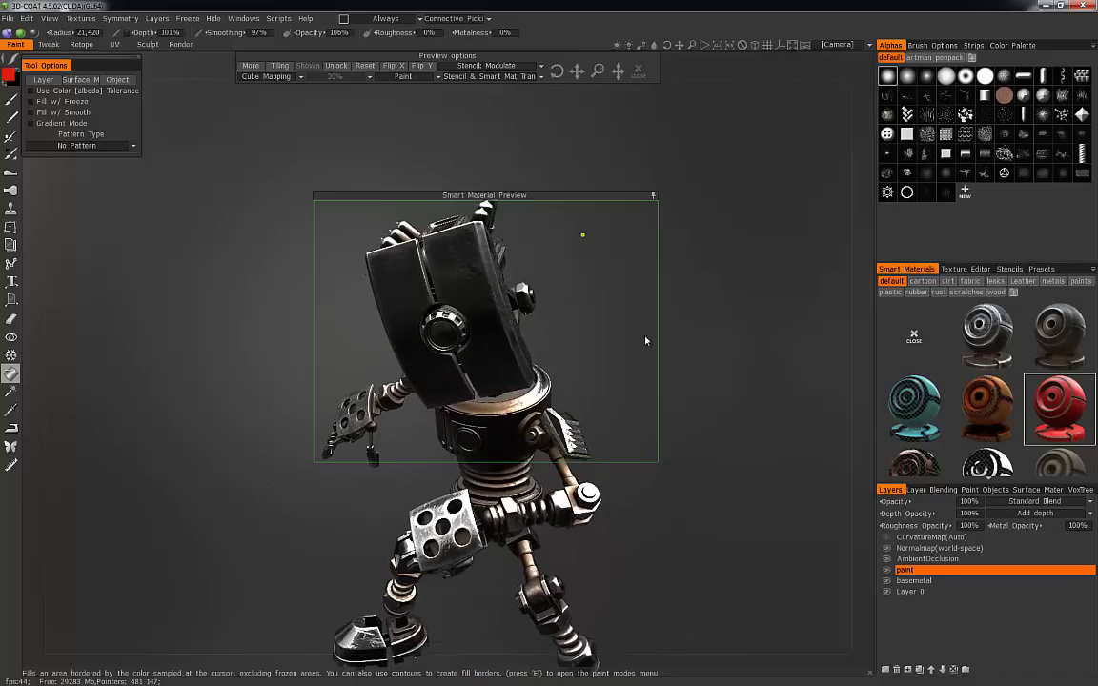
left_click_drag(511, 196, 605, 185)
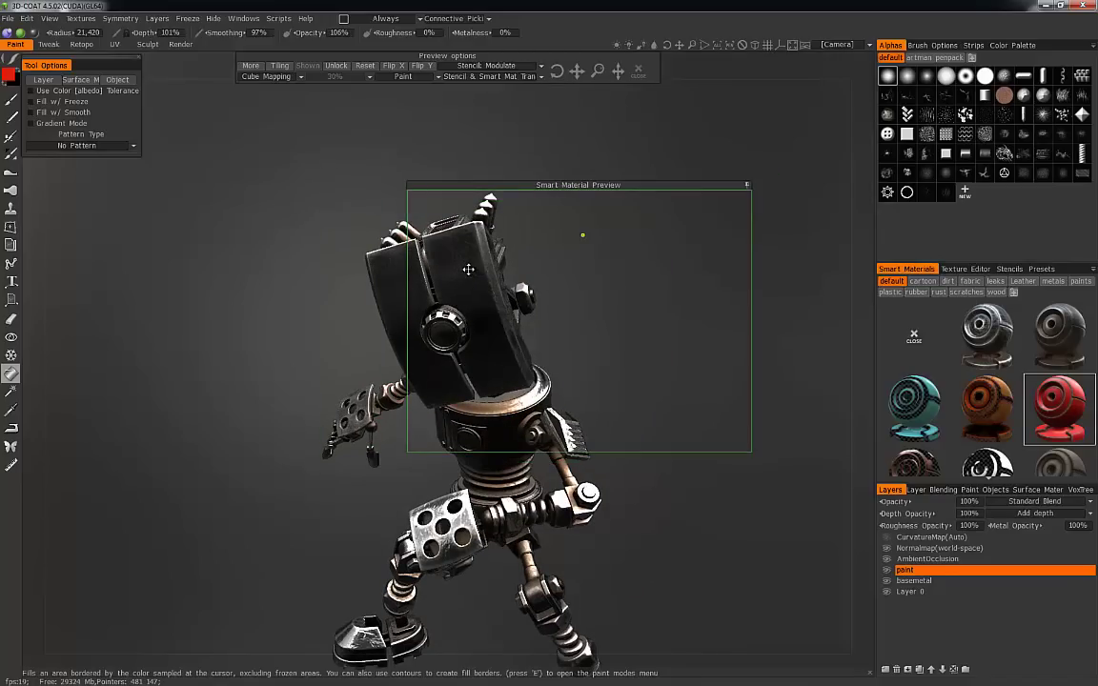
left_click_drag(326, 372, 155, 362)
left_click(747, 185)
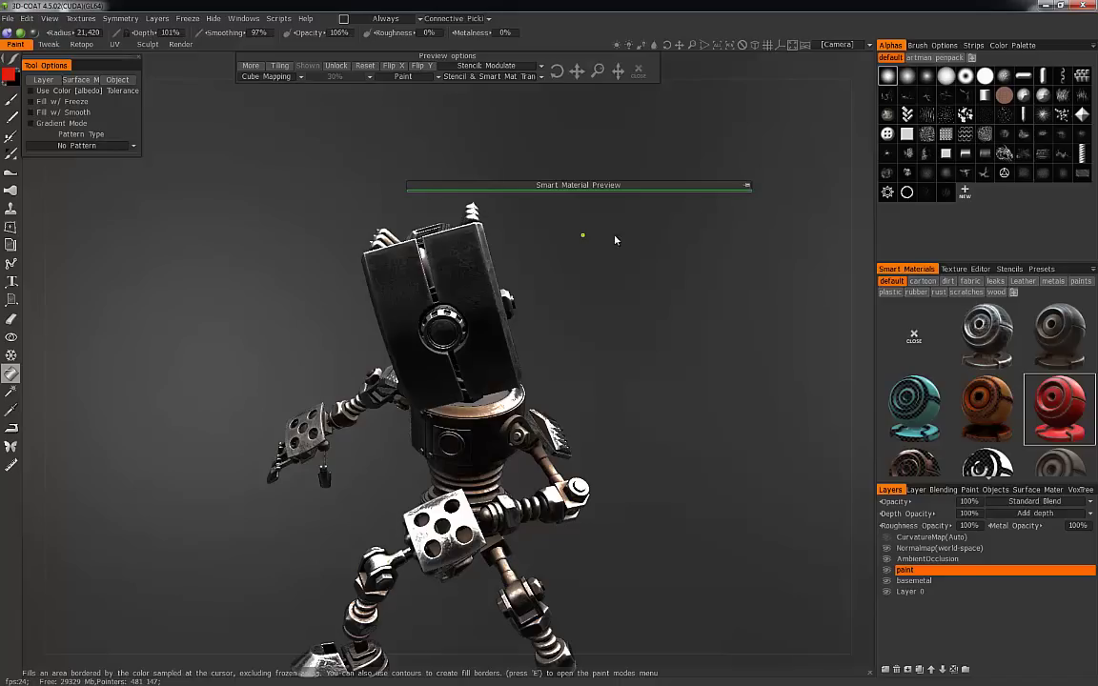
Fill the robot's head panels, torso rings, shoulder plates and waist ring with the red plastic_shabby material from several angles.
left_click(471, 286)
left_click(407, 329)
mouse_move(717, 408)
left_mouse_down()
mouse_move(642, 442)
mouse_move(577, 450)
left_mouse_up()
left_click(584, 434)
left_click_drag(789, 450, 532, 440)
left_click(509, 440)
left_click_drag(638, 431, 803, 399)
left_click(367, 387)
mouse_move(669, 443)
left_mouse_down()
mouse_move(769, 321)
mouse_move(551, 537)
mouse_move(467, 476)
left_mouse_up()
left_click(453, 538)
mouse_move(689, 581)
left_mouse_down()
mouse_move(667, 596)
mouse_move(687, 563)
left_mouse_up()
left_click_drag(825, 336, 505, 387)
left_click(505, 387)
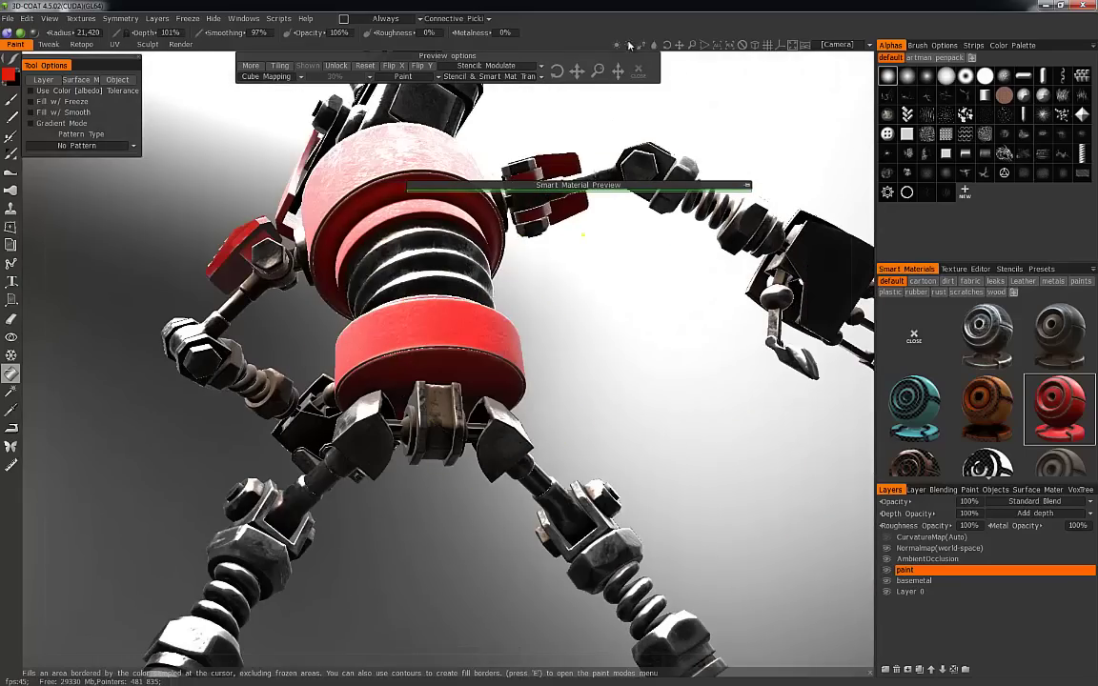
Adjust the viewport's environment lighting to darken the scene around the robot.
left_click_drag(644, 45, 671, 45)
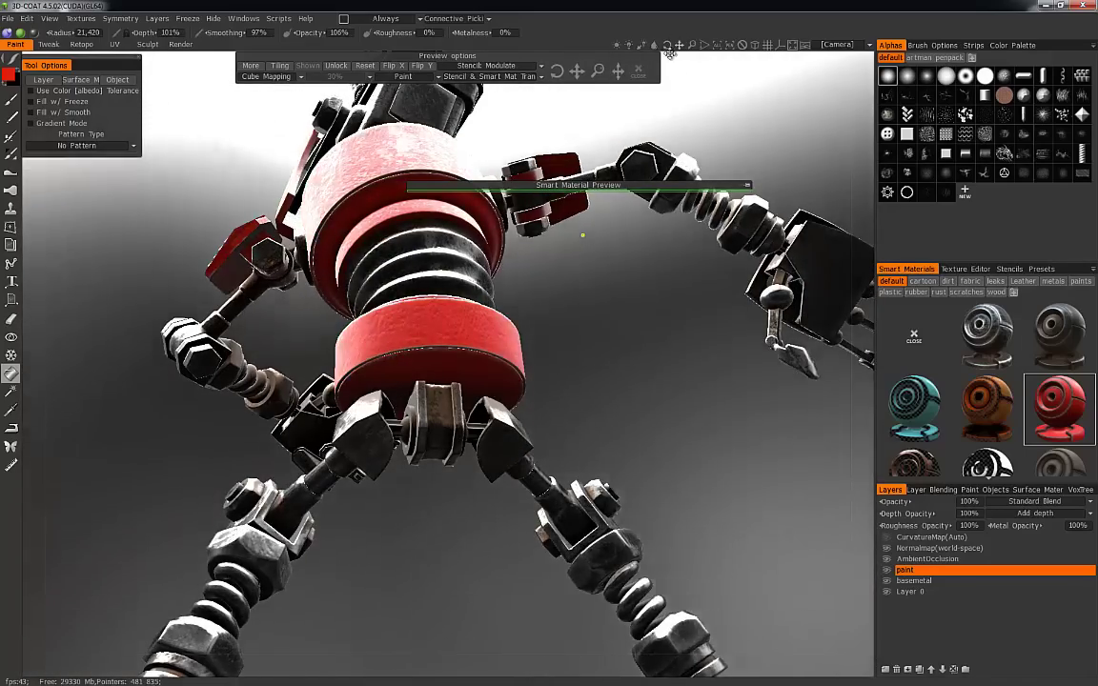
right_click_drag(634, 451, 656, 507)
left_click_drag(657, 508, 629, 466)
Try a red fill over the whole robot and undo it.
left_click(630, 466)
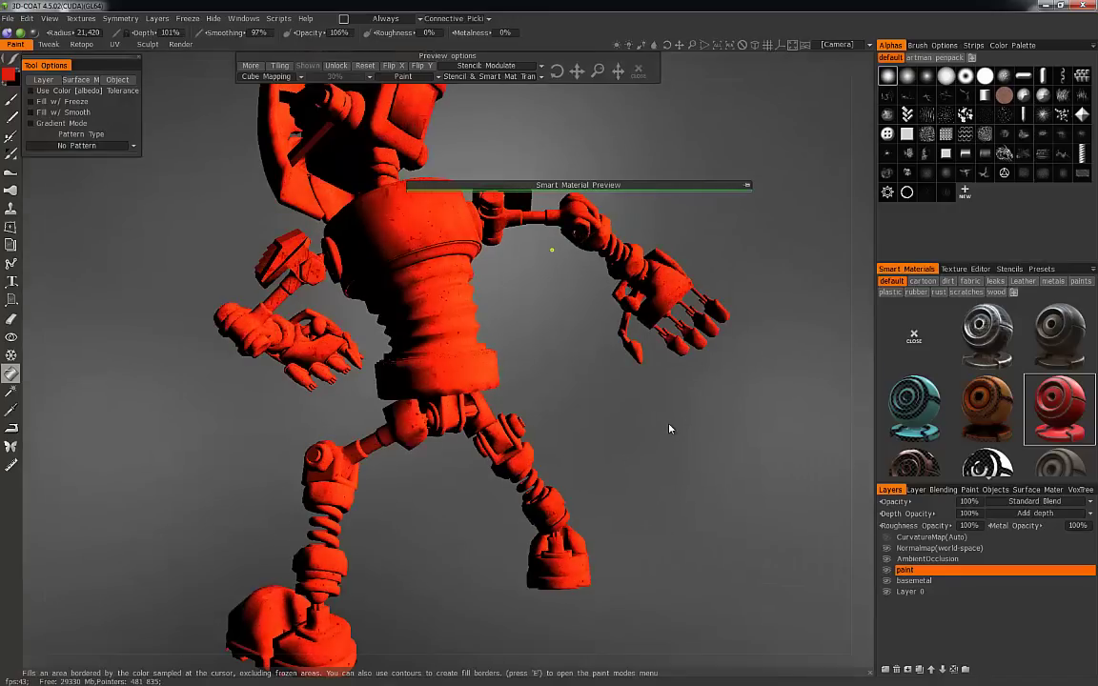
key("ctrl+z")
key("ctrl+y")
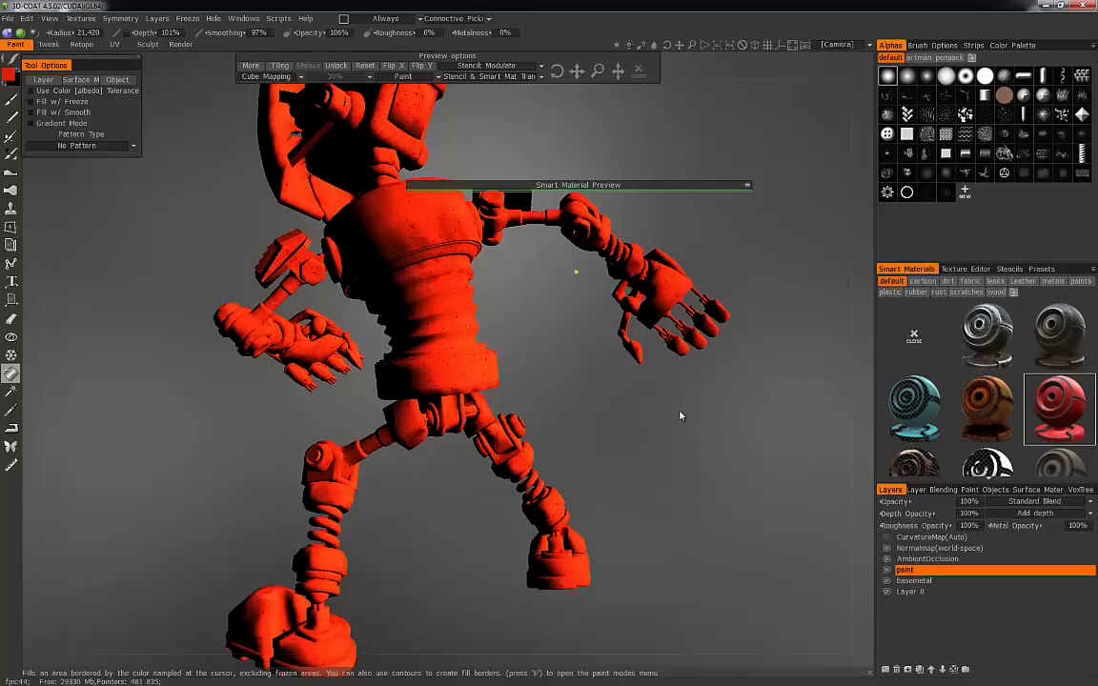
key("ctrl+z")
Fill the two hip joint blocks below the waist ring with the red plastic_shabby material.
left_click(407, 434)
left_click_drag(620, 449, 548, 435)
left_click(464, 410)
left_click_drag(660, 460, 716, 449)
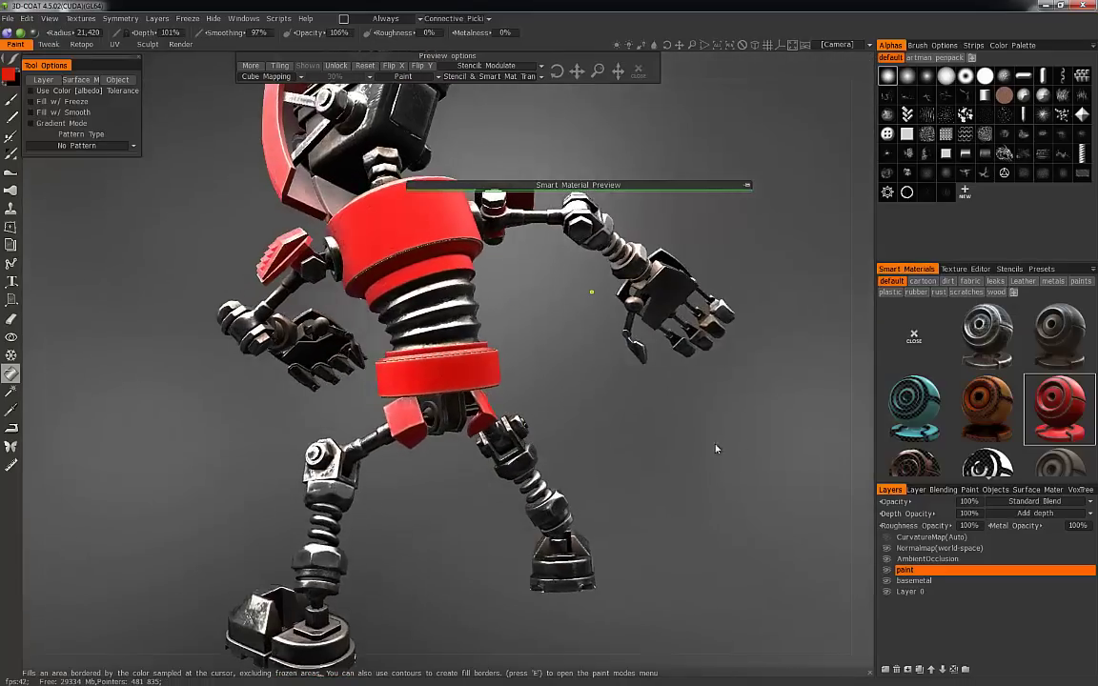
right_click_drag(716, 449, 610, 462)
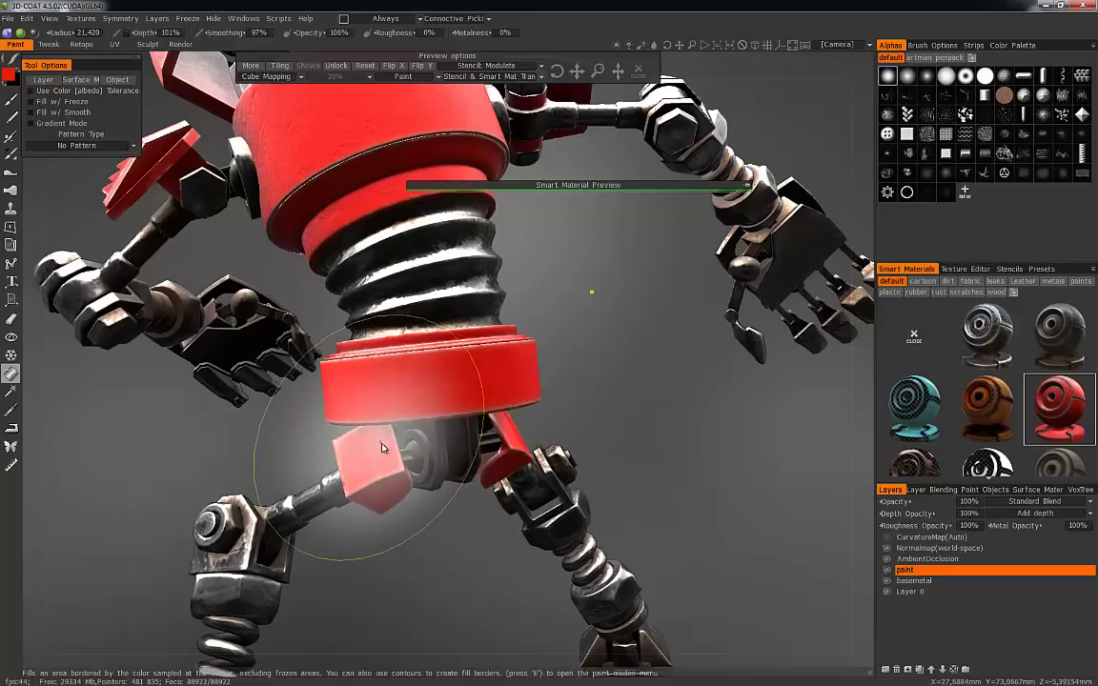
Fill the two knee brackets on the robot's legs with the red plastic_shabby material.
left_click_drag(691, 478, 669, 483)
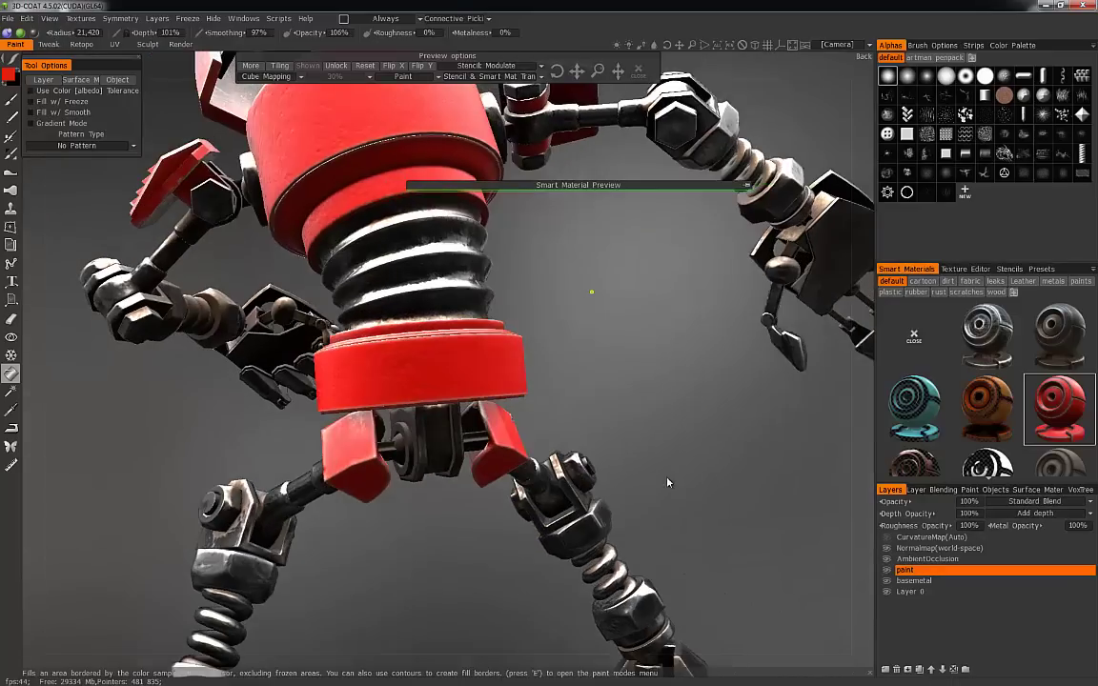
right_click_drag(669, 483, 665, 498)
left_click_drag(665, 498, 598, 484)
left_click(316, 503)
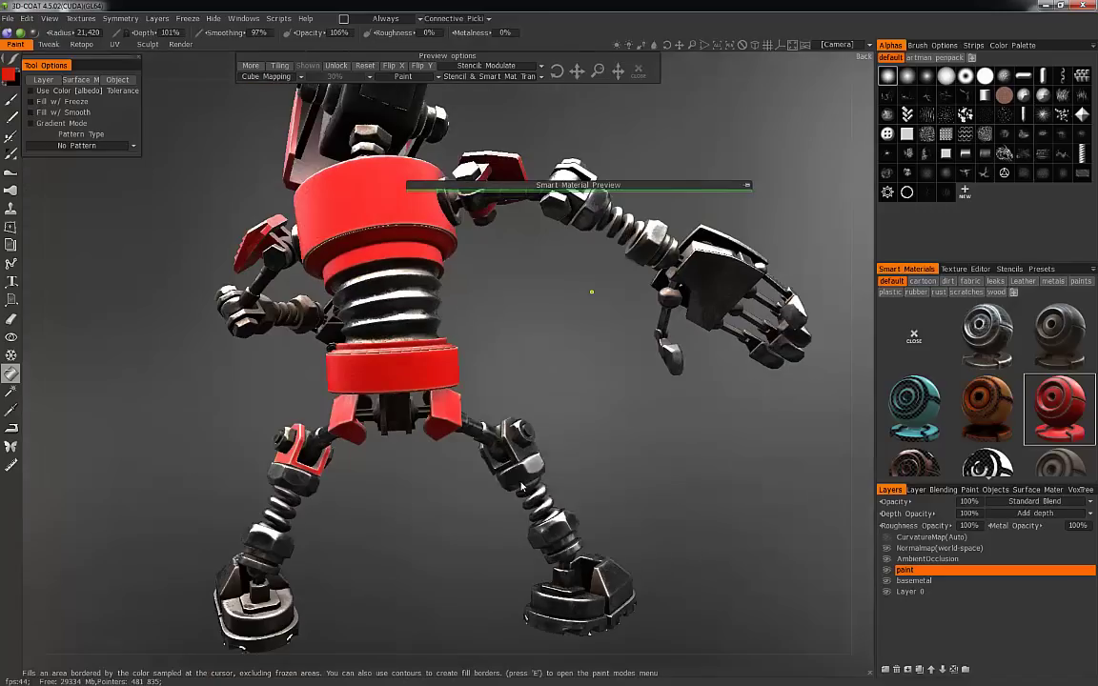
left_click(519, 452)
Fill all the shell parts of both feet with the red plastic_shabby material.
left_click_drag(656, 460, 591, 448)
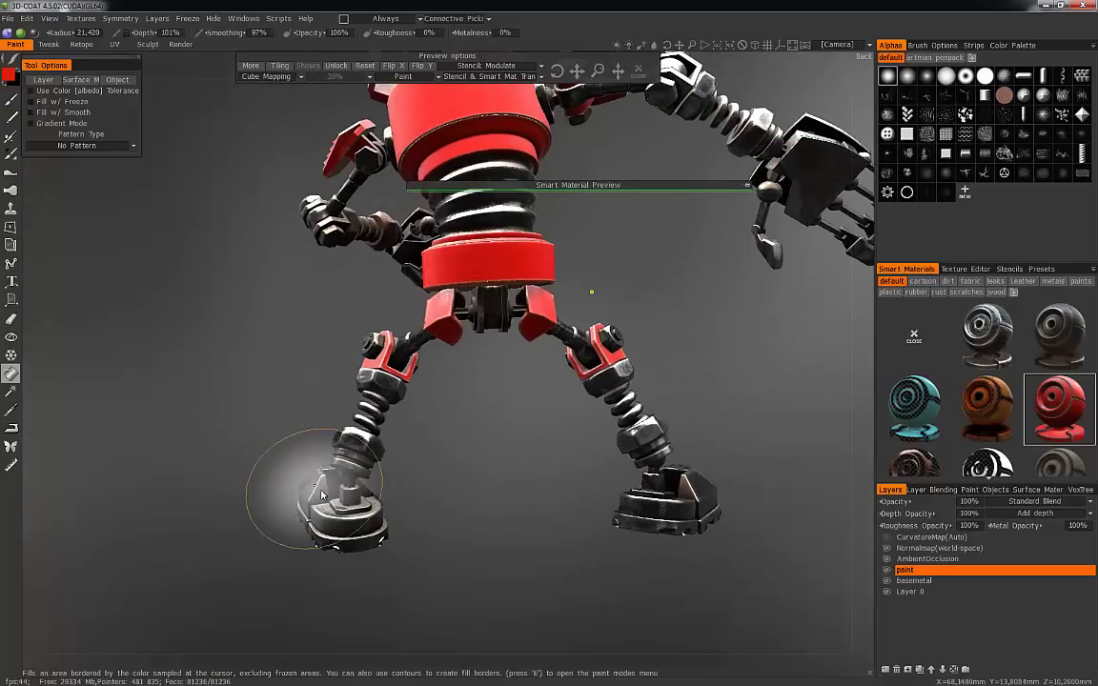
left_click(314, 507)
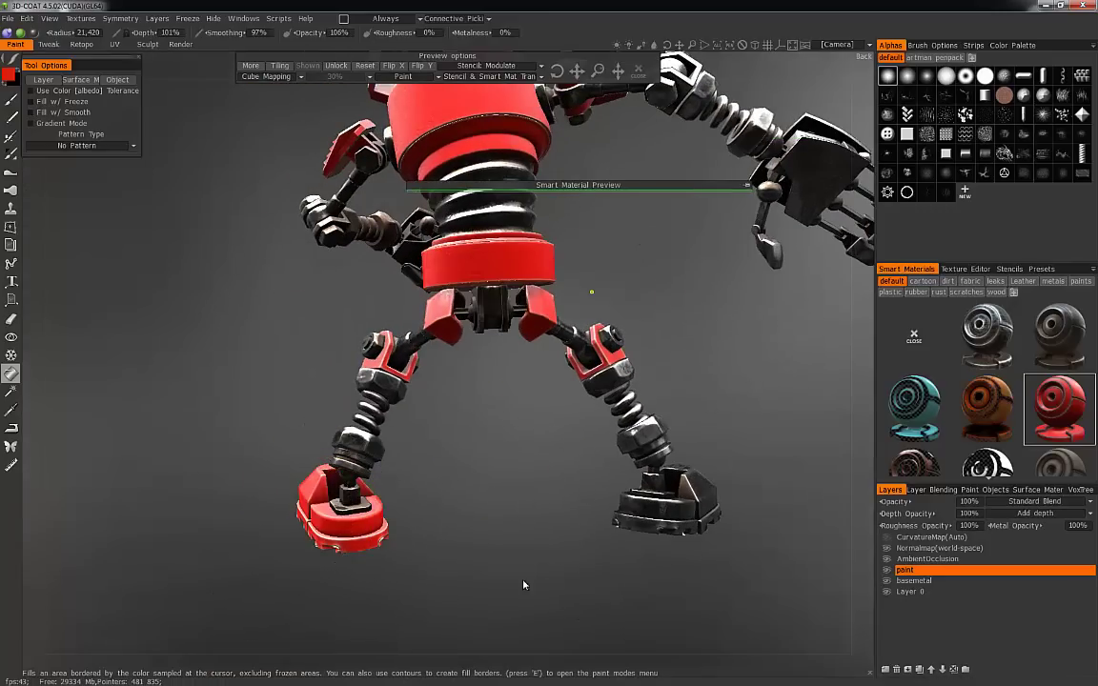
left_click(686, 510)
left_click(707, 505)
Fill the perforated plates on both hands and the block behind the head with the red plastic_shabby material.
mouse_move(736, 532)
left_mouse_down()
mouse_move(666, 541)
mouse_move(636, 537)
mouse_move(746, 530)
mouse_move(520, 527)
mouse_move(346, 596)
mouse_move(329, 572)
left_mouse_up()
left_click(315, 334)
mouse_move(602, 379)
left_mouse_down()
mouse_move(548, 405)
mouse_move(588, 380)
left_mouse_up()
left_click(603, 389)
mouse_move(764, 476)
left_mouse_down()
mouse_move(795, 410)
mouse_move(441, 329)
left_mouse_up()
left_click(513, 168)
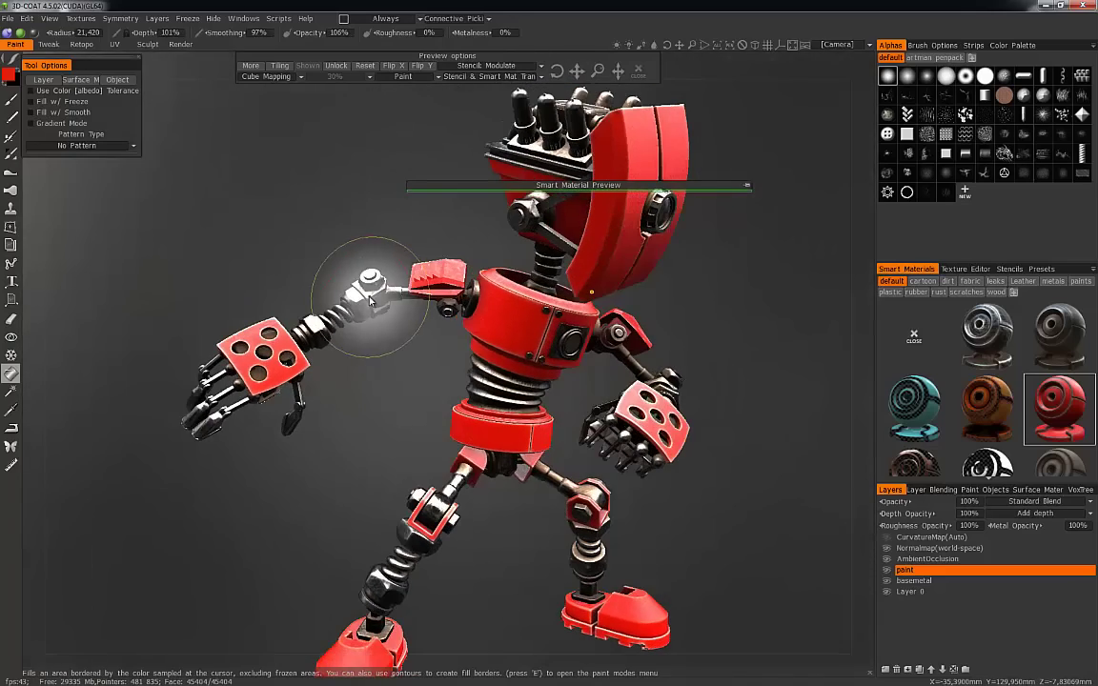
Fill the elbow bracket with the red plastic_shabby material and check the painted robot from several angles.
left_click_drag(762, 404, 625, 420)
left_click(771, 394)
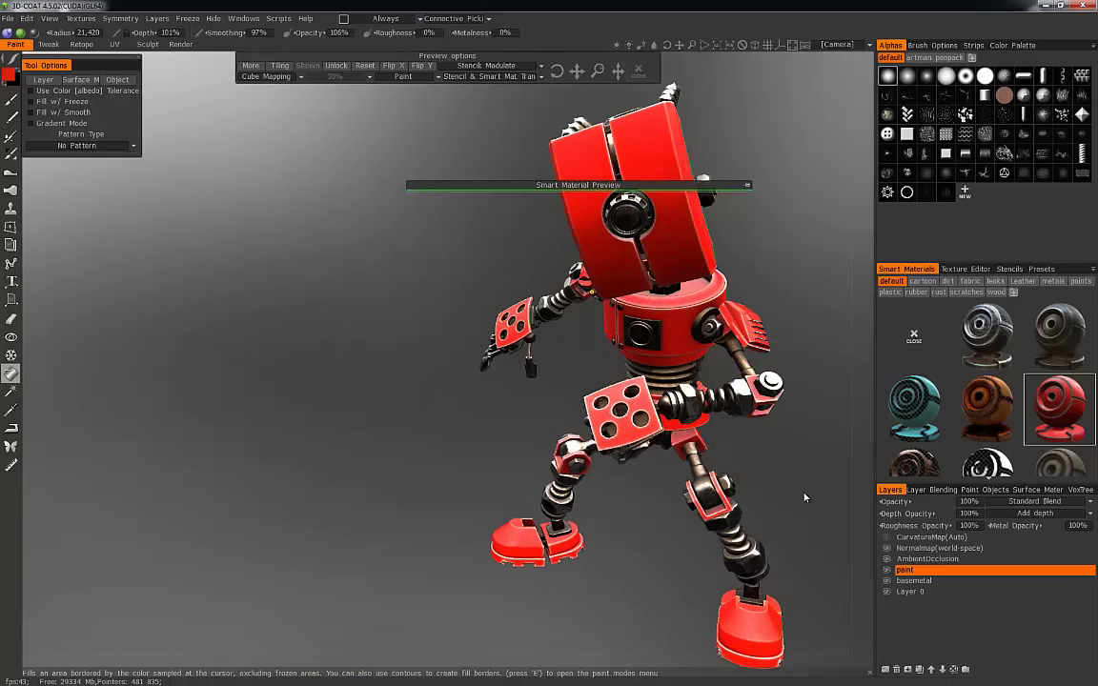
left_click_drag(664, 494, 684, 421)
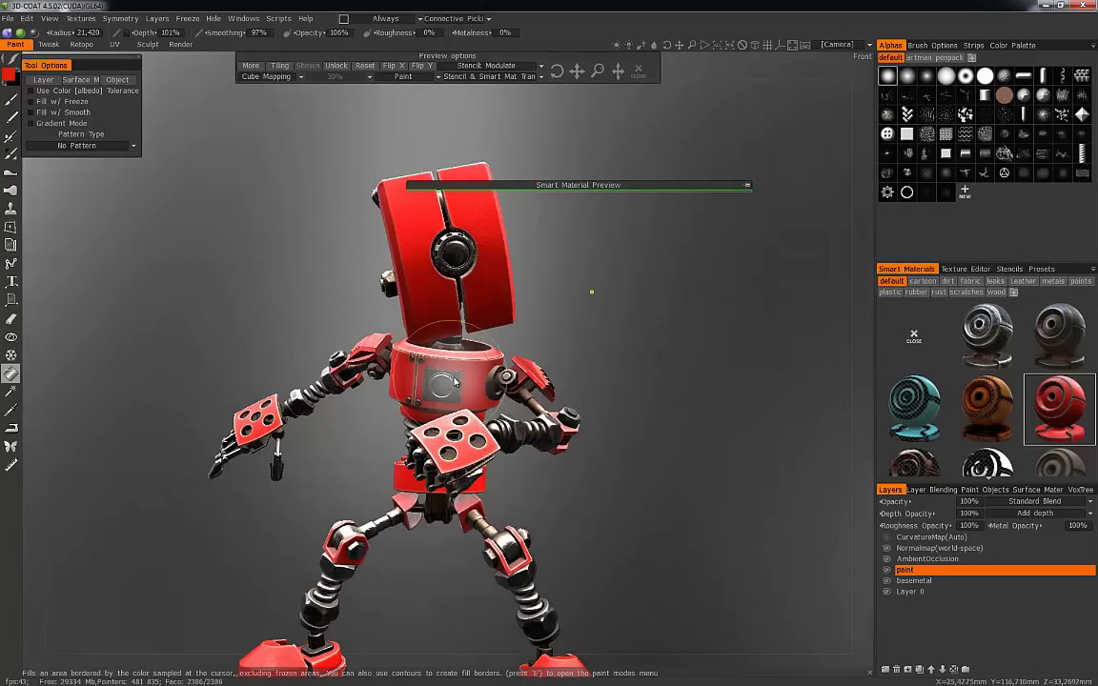
left_click_drag(615, 443, 702, 592)
left_click_drag(764, 501, 753, 598)
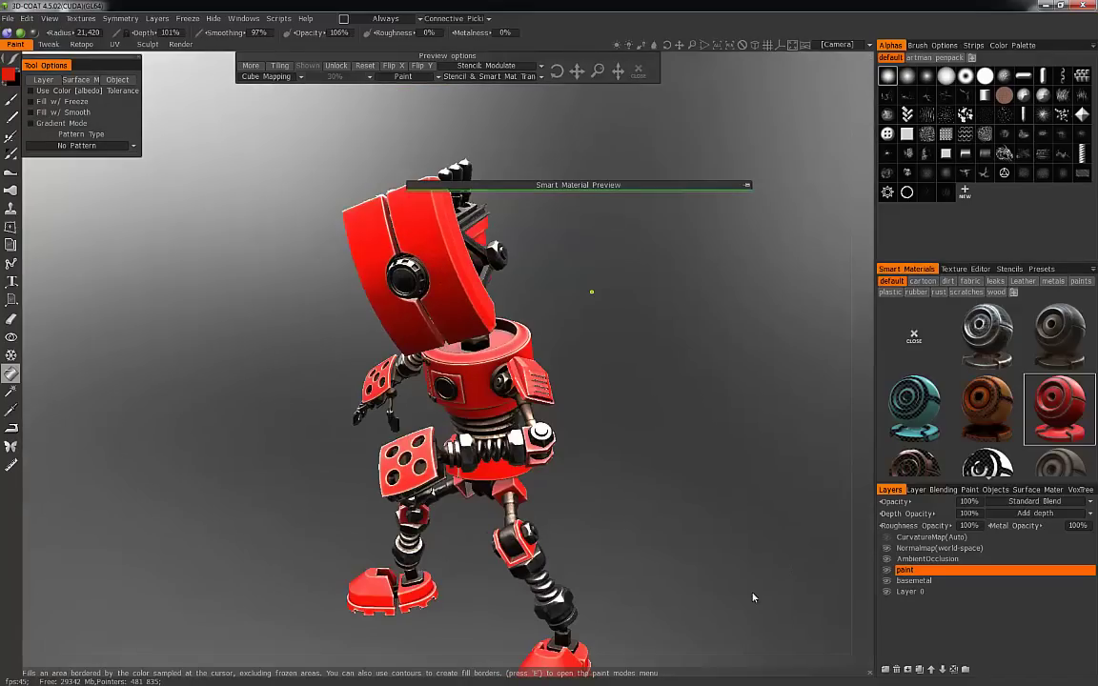
Add a new layer directly above the paint layer and name it rust.
left_click(884, 669)
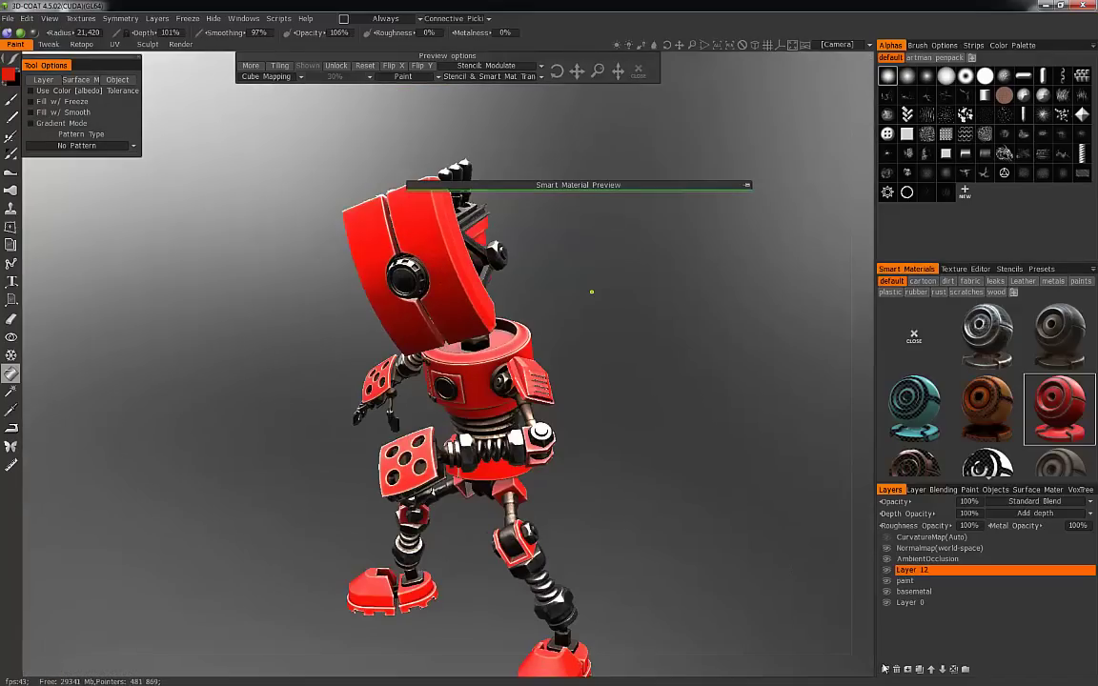
double_click(908, 570)
type("rust")
key("Return")
Open the rust1 smart material for editing and remove its color, depth, roughness and edge scattering textures.
left_click_drag(719, 559, 856, 526)
scroll(992, 472, "down", 1)
right_click(921, 423)
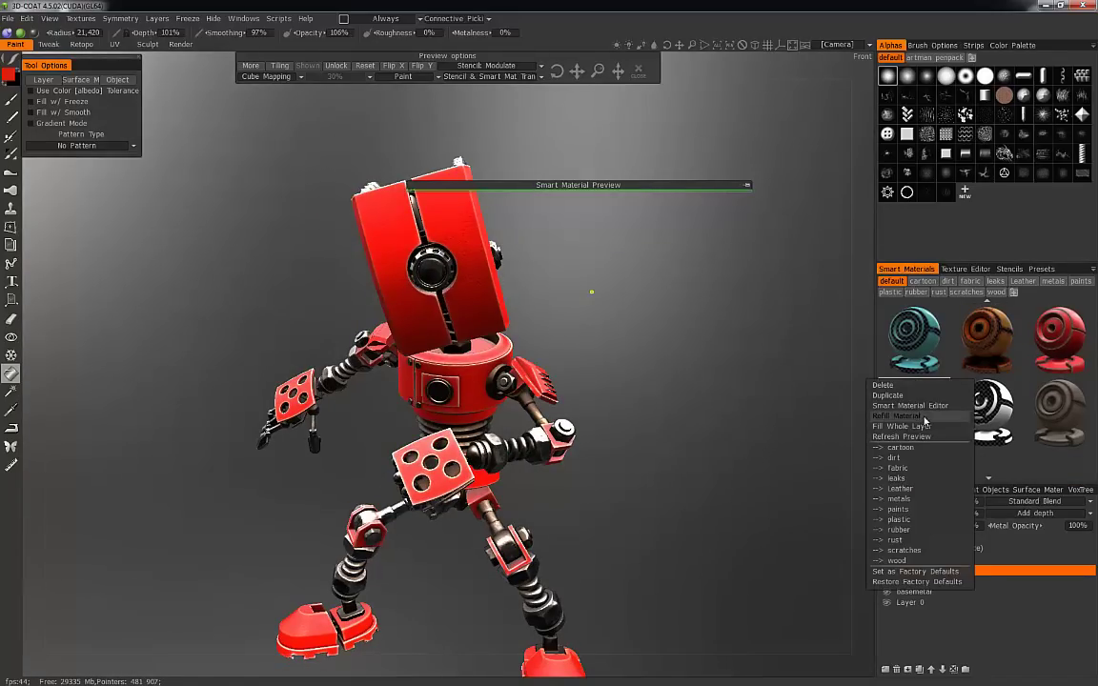
left_click(910, 406)
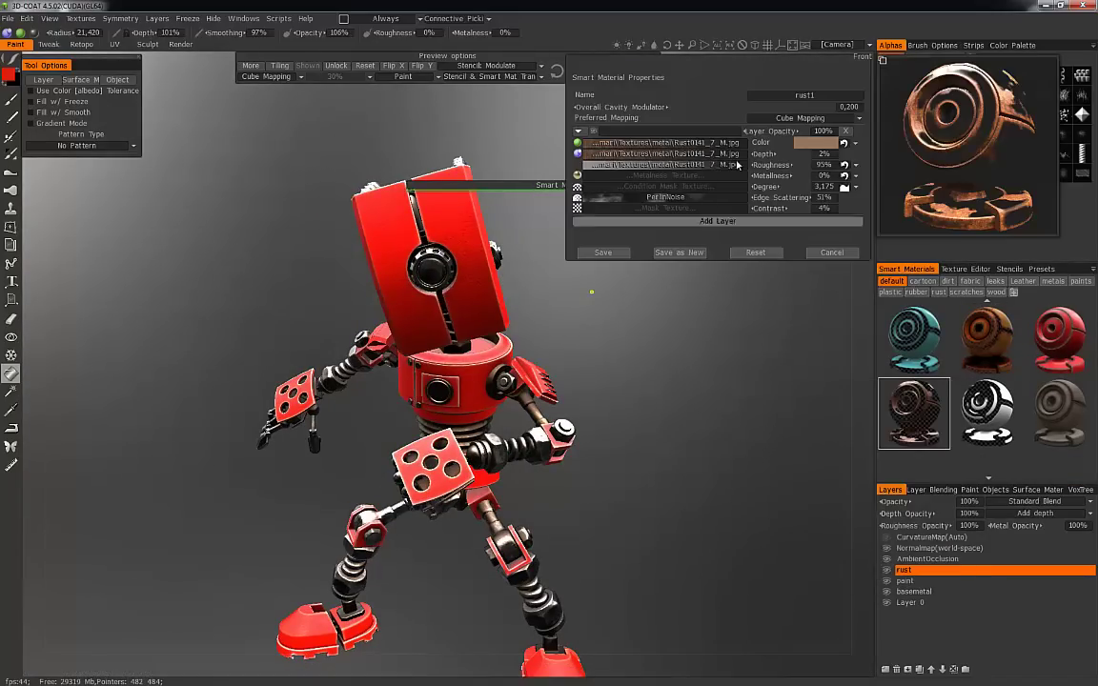
left_click(742, 166)
left_click(743, 154)
left_click(743, 143)
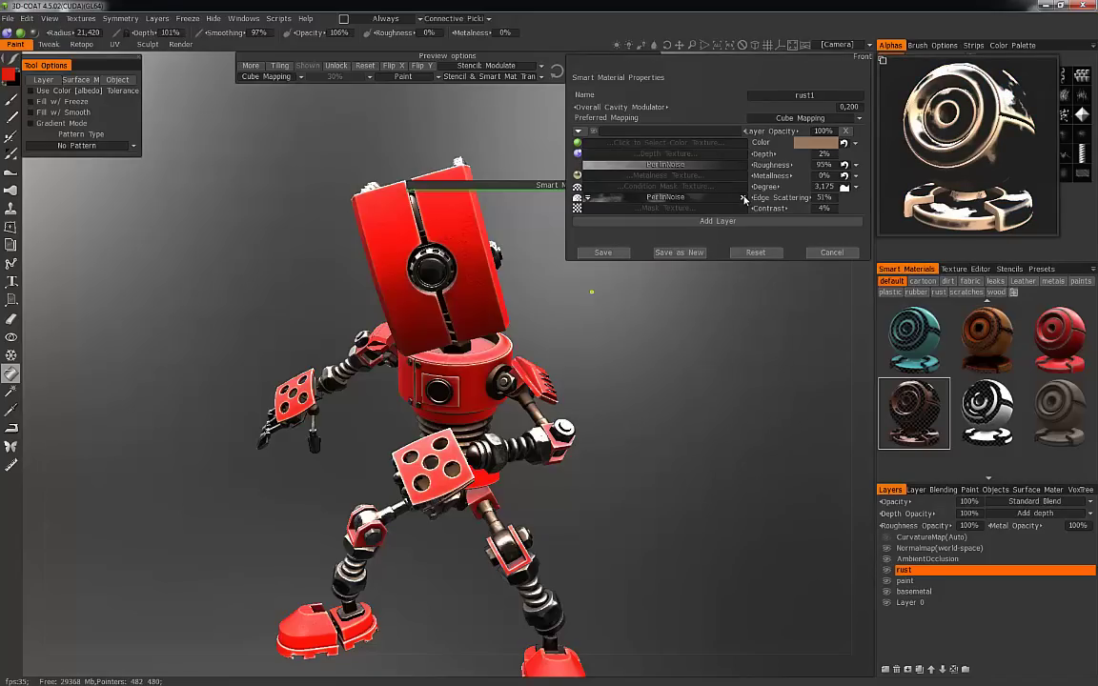
left_click(743, 197)
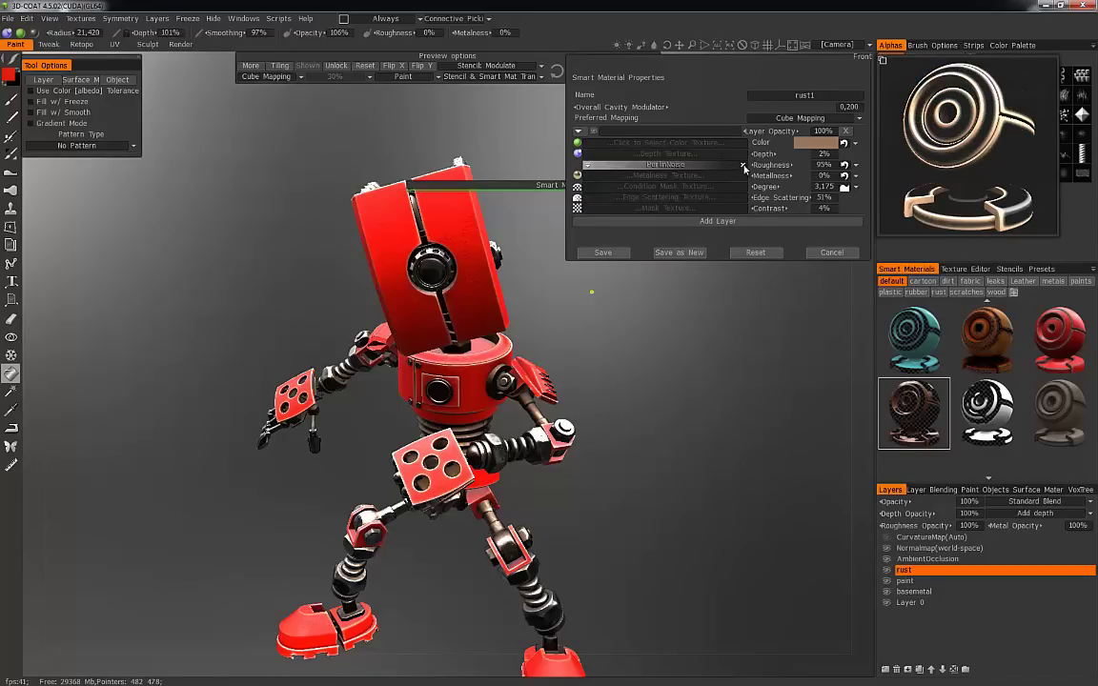
left_click(743, 166)
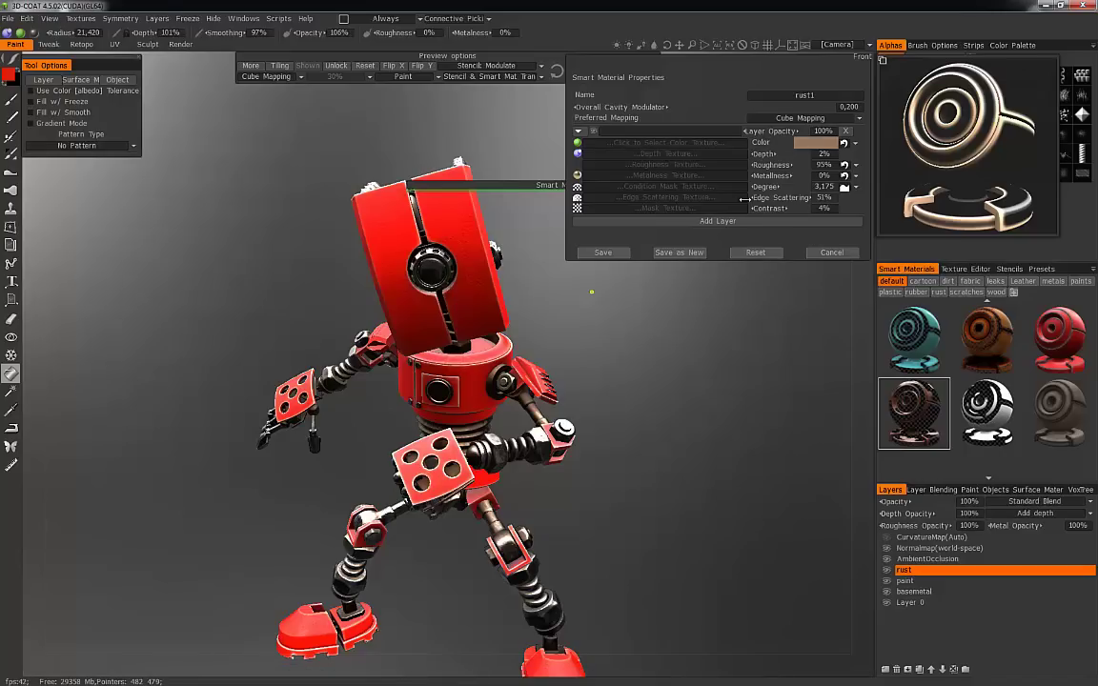
Reset rust1 to a plain white color without a coverage condition and with 0% edge scattering.
left_click(857, 191)
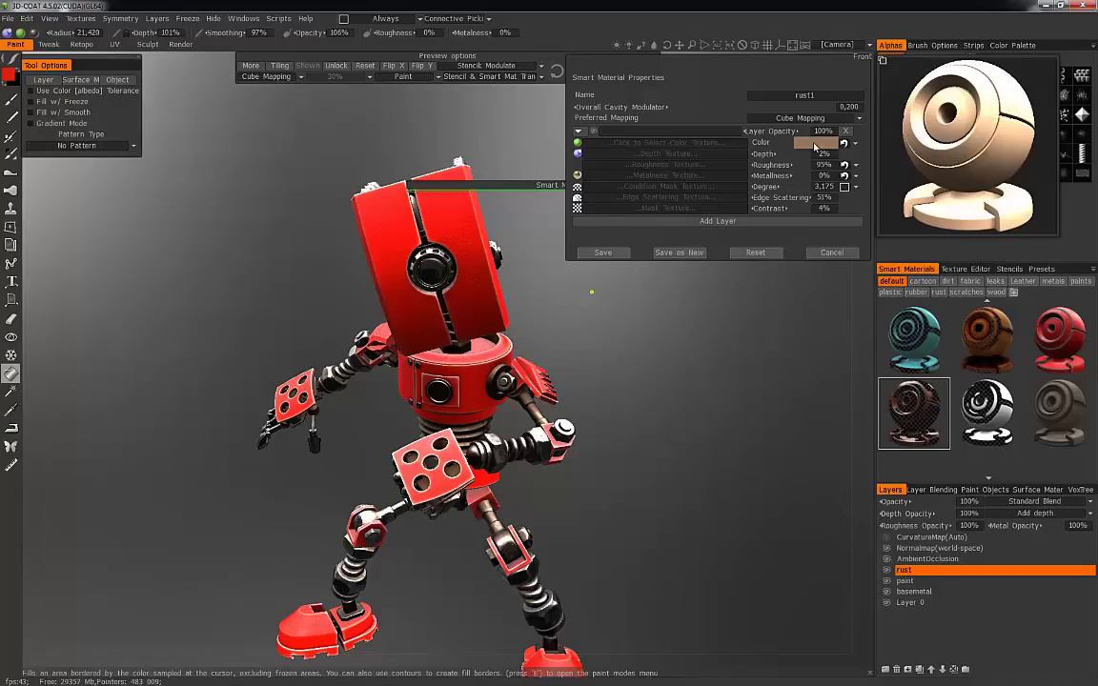
left_click(736, 200)
left_click_drag(515, 478, 591, 477)
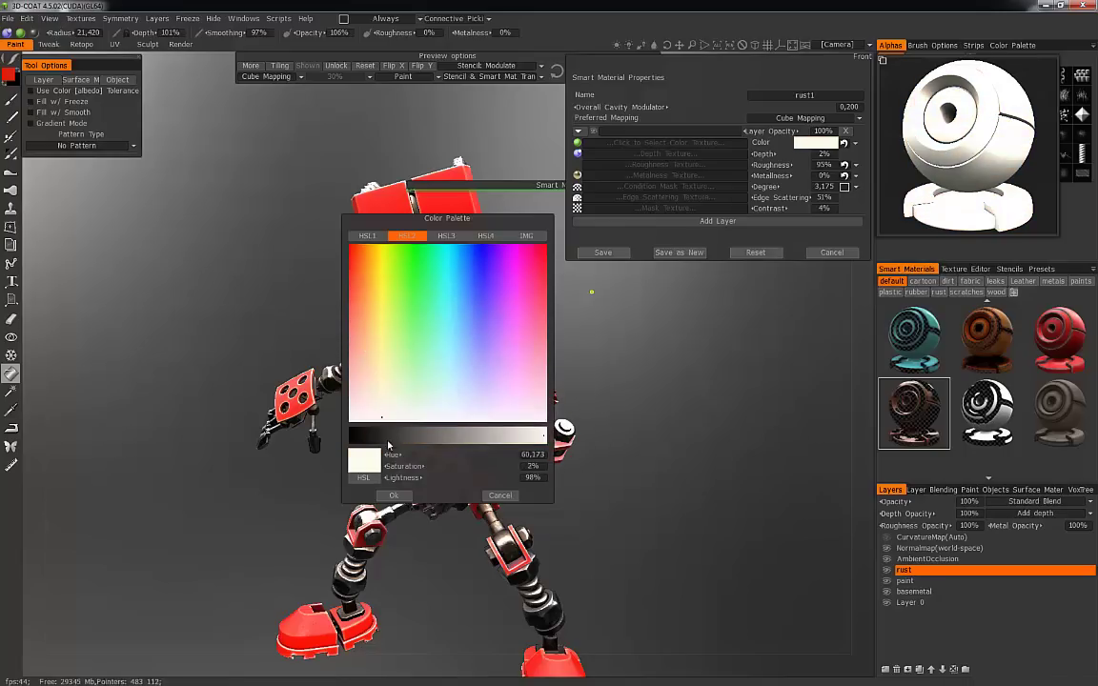
left_click(394, 495)
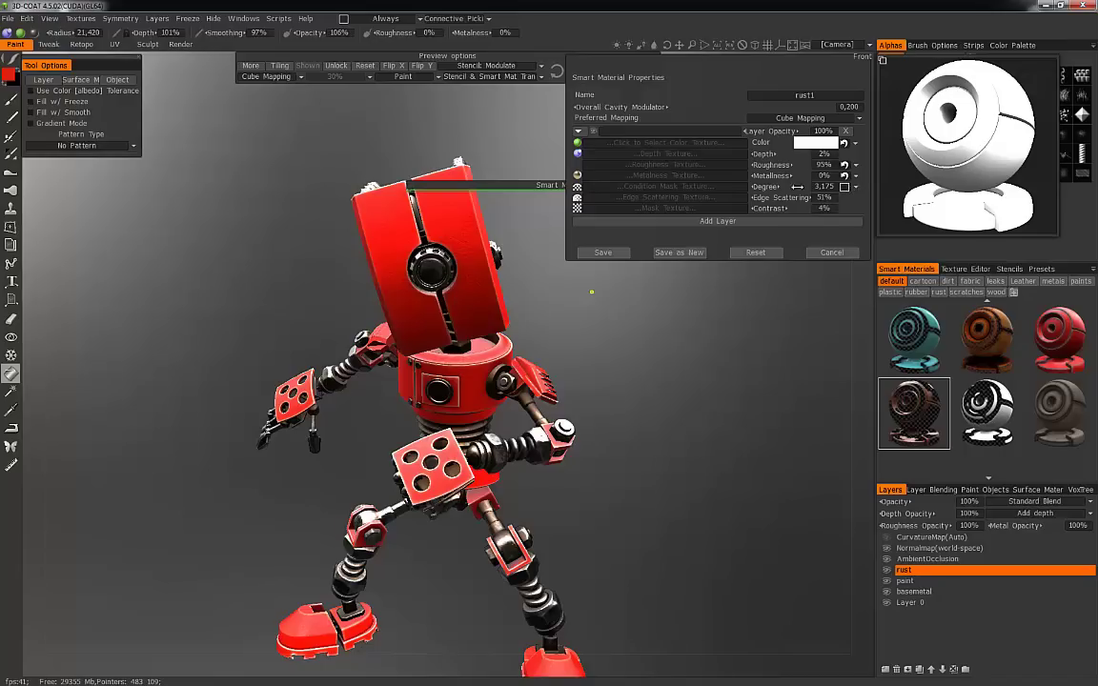
left_click_drag(753, 201, 664, 182)
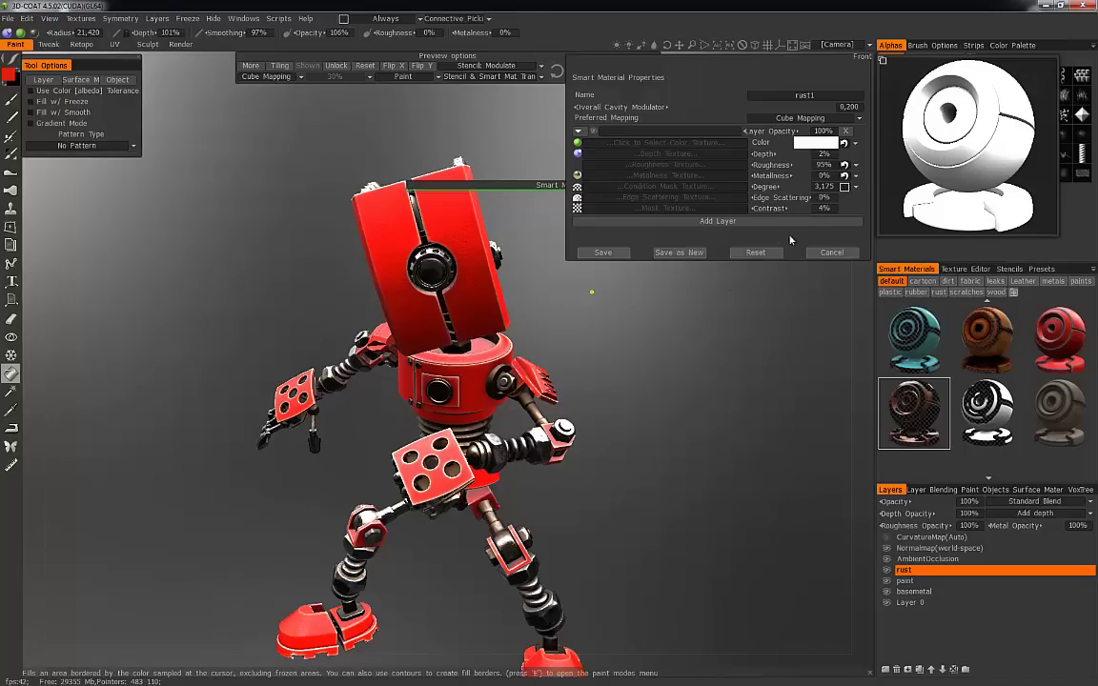
Assign Rust0141_7_M.jpg as rust1's color texture and place the Smart Material Preview over the robot's upper body.
left_click(719, 144)
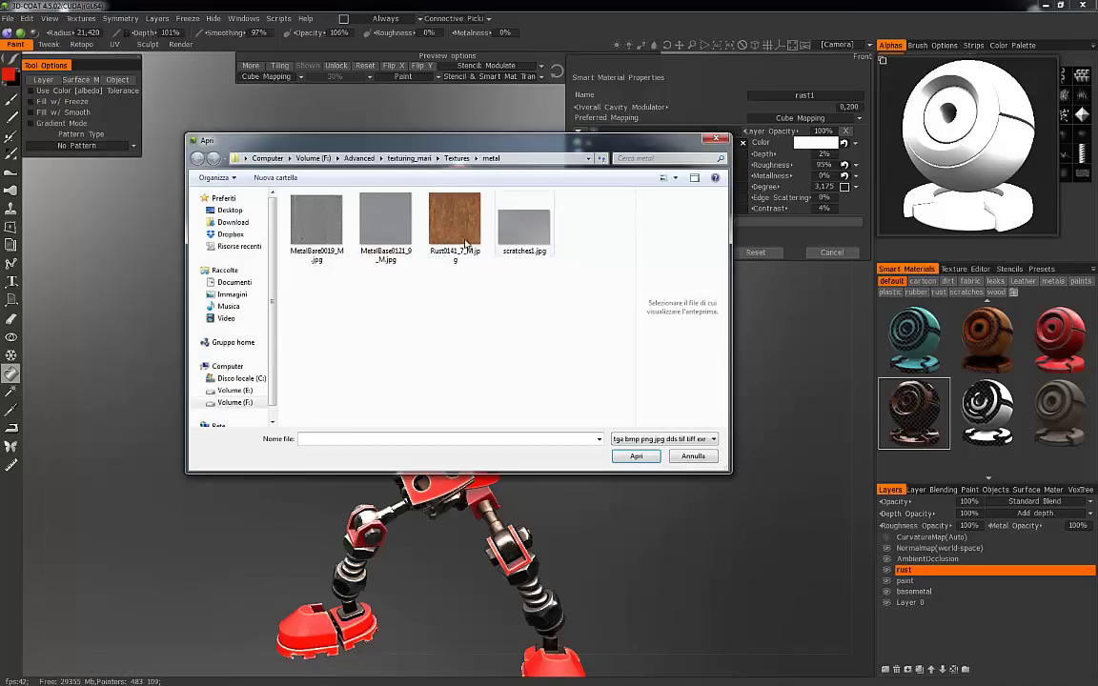
double_click(455, 221)
left_click_drag(498, 185, 566, 248)
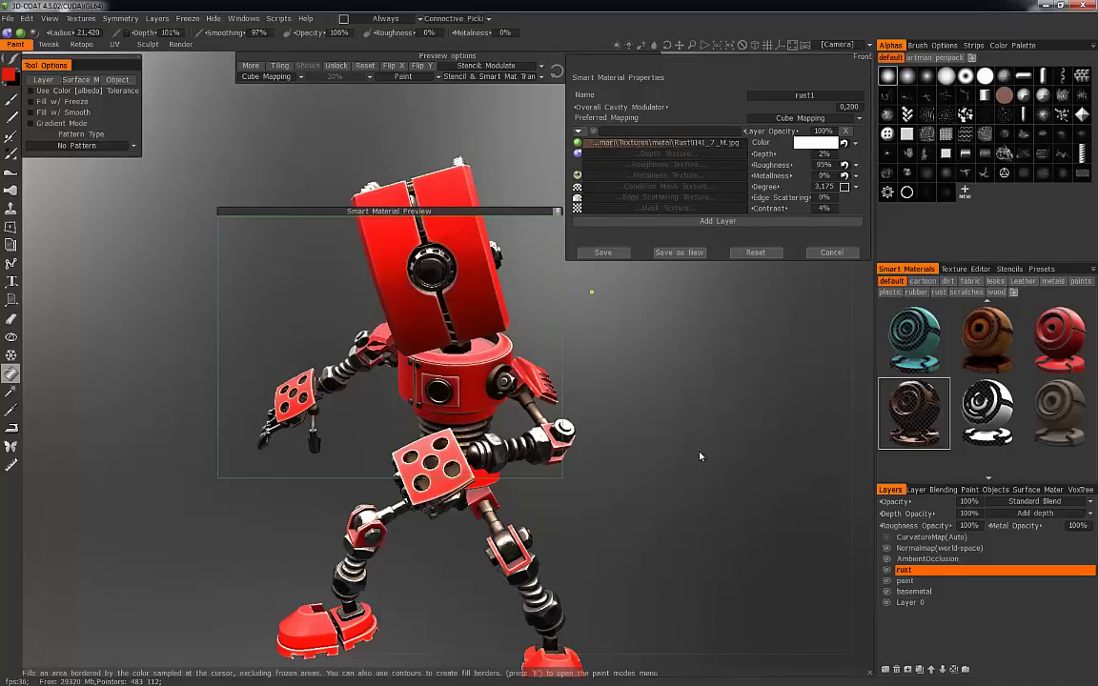
left_click_drag(710, 466, 677, 522)
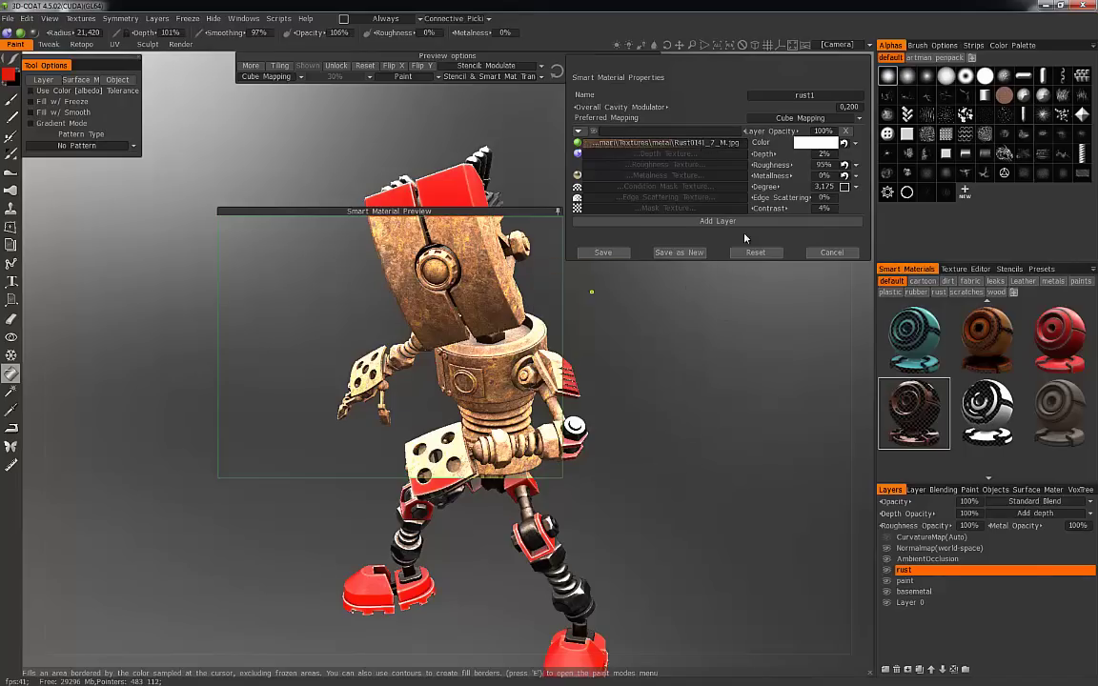
left_click_drag(718, 425, 697, 462)
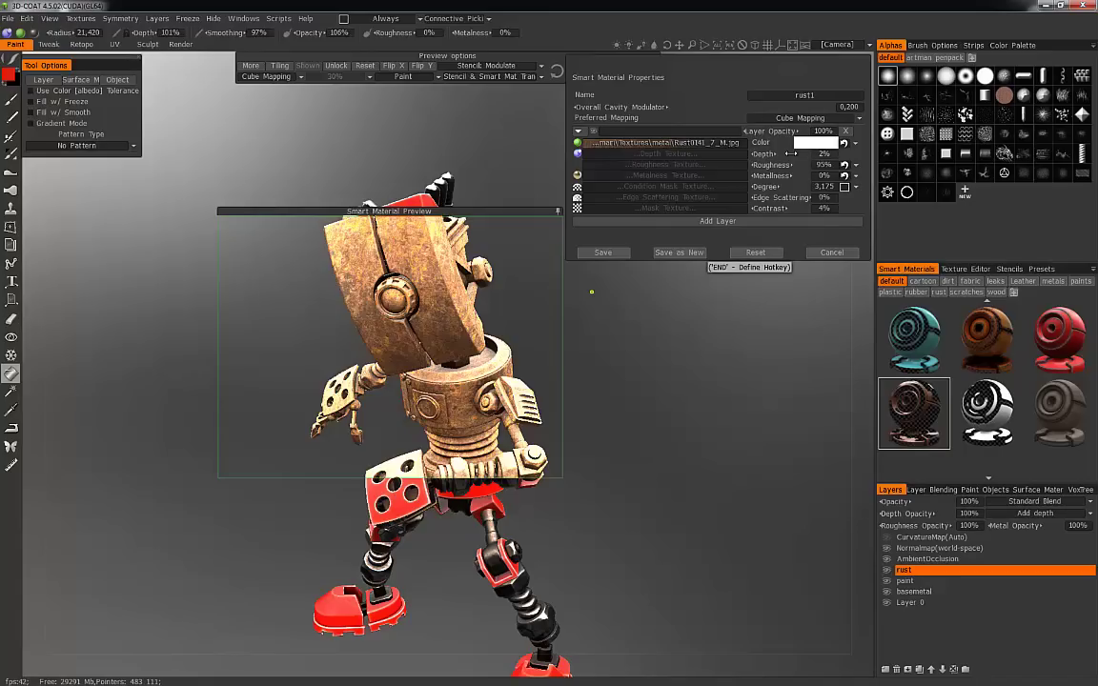
mouse_move(629, 354)
left_mouse_down()
mouse_move(618, 373)
mouse_move(492, 302)
mouse_move(469, 255)
mouse_move(647, 367)
mouse_move(634, 402)
mouse_move(668, 429)
mouse_move(726, 465)
mouse_move(732, 442)
left_mouse_up()
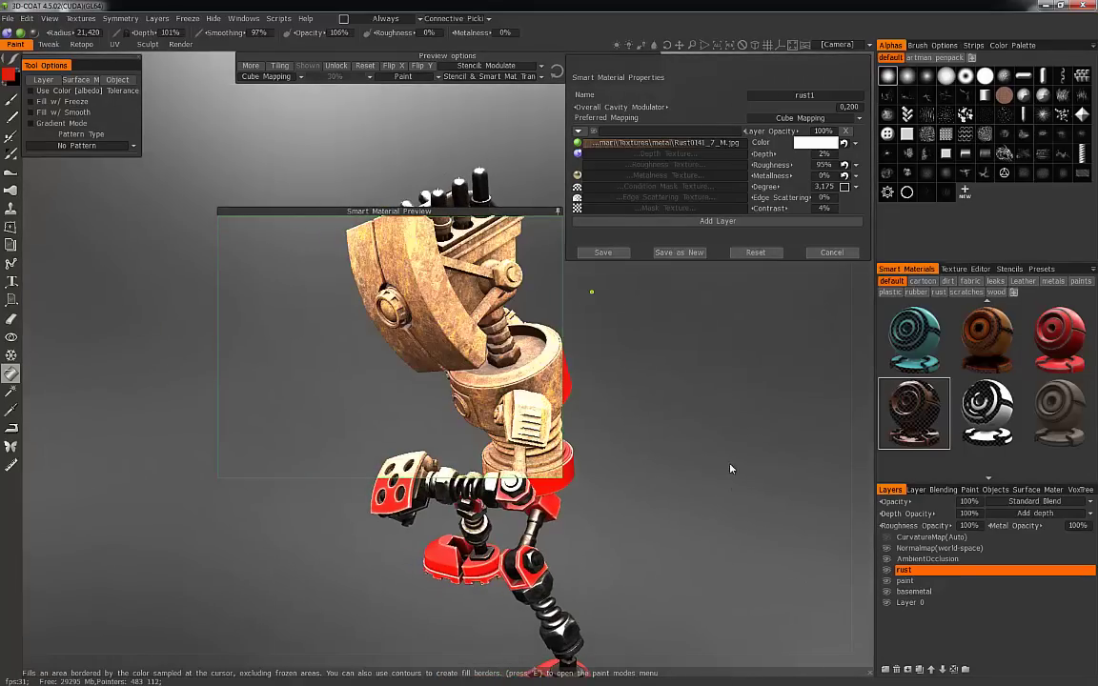
Keep Cube Mapping as the preferred mapping and examine the rust preview on the robot from several angles.
left_click(860, 120)
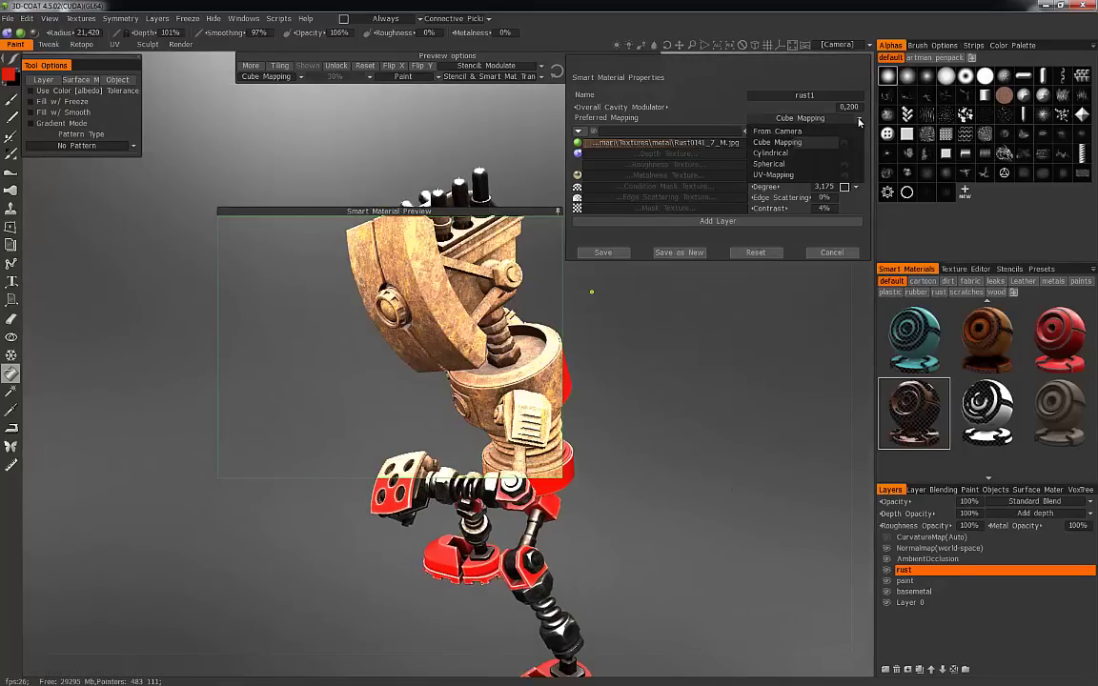
left_click(791, 143)
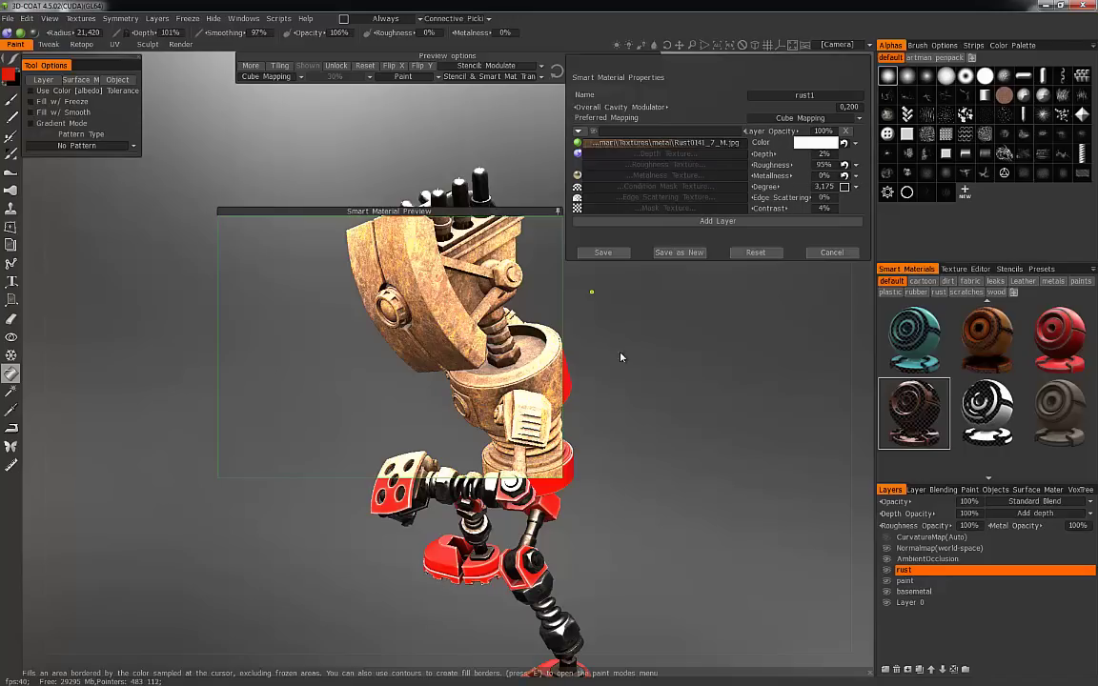
left_click_drag(684, 486, 706, 362)
left_click_drag(765, 476, 665, 485)
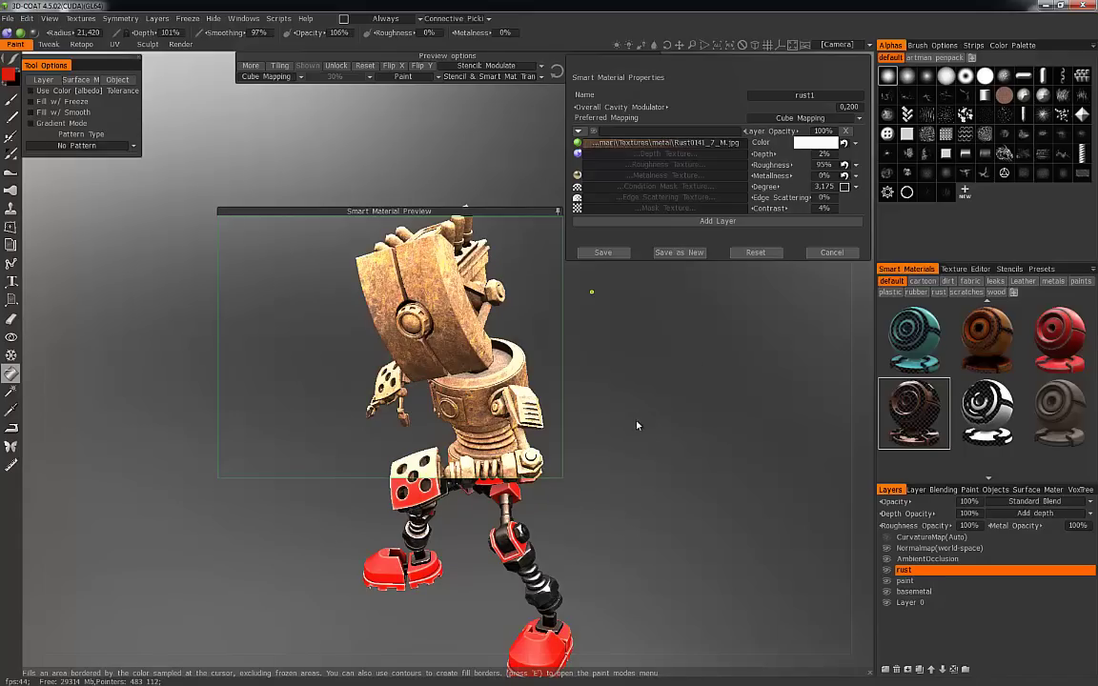
left_click_drag(717, 527, 721, 529)
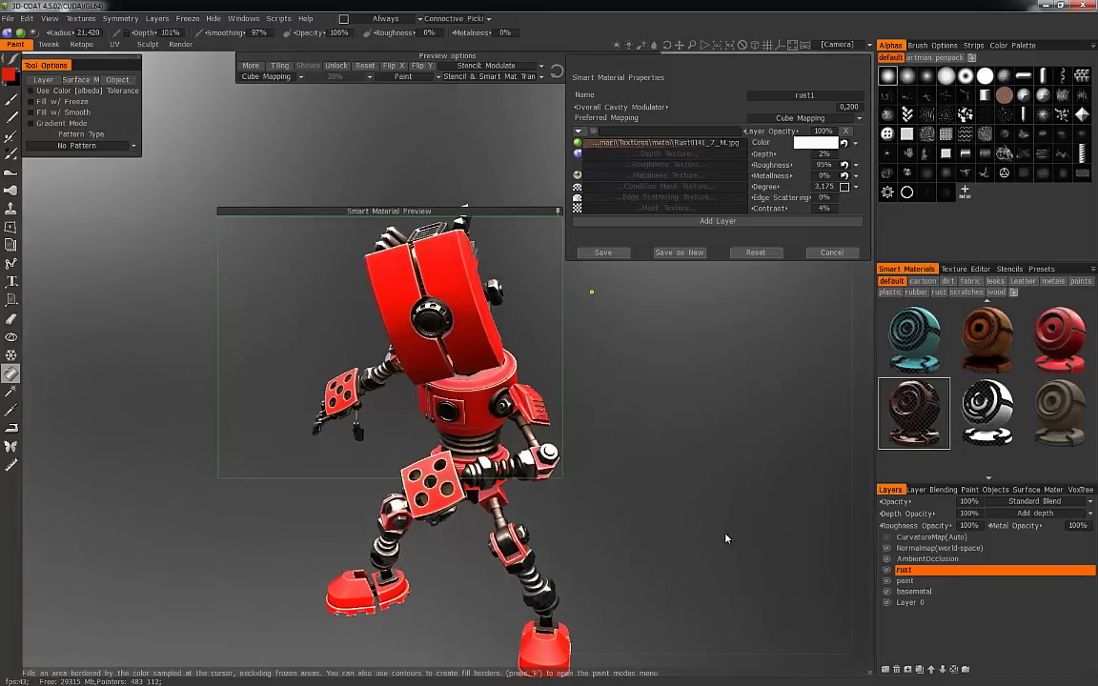
left_click_drag(638, 399, 753, 292)
Tint the rust texture a muted brown with hue about 22.8, saturation 44% and lightness 56%.
left_click(826, 145)
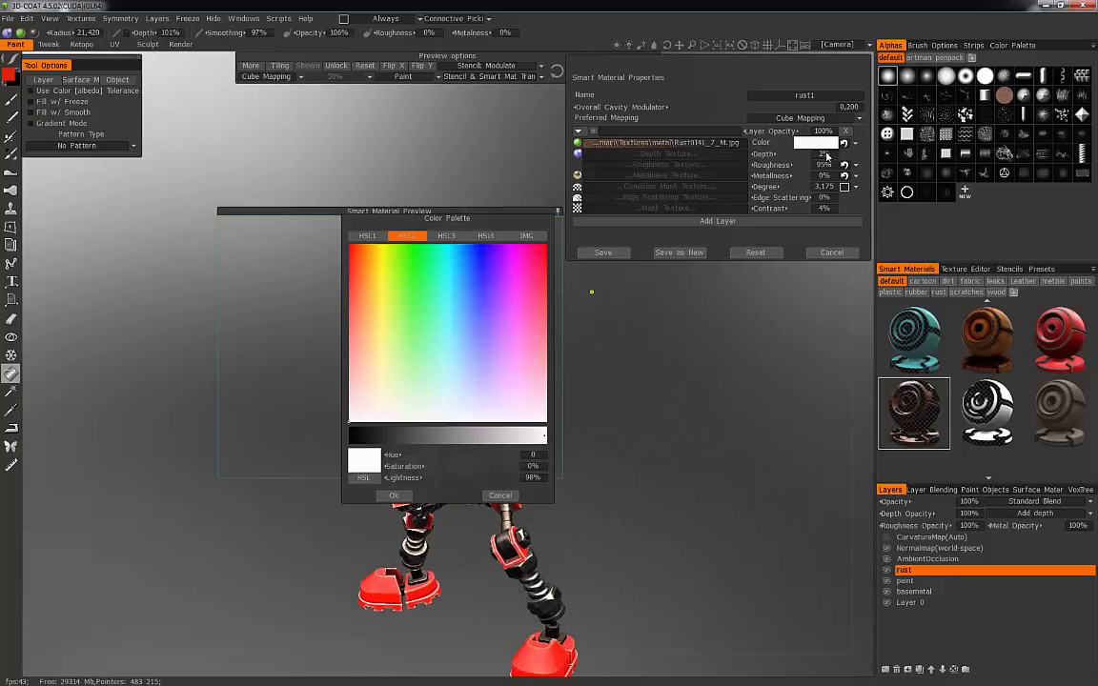
left_click_drag(392, 226, 667, 342)
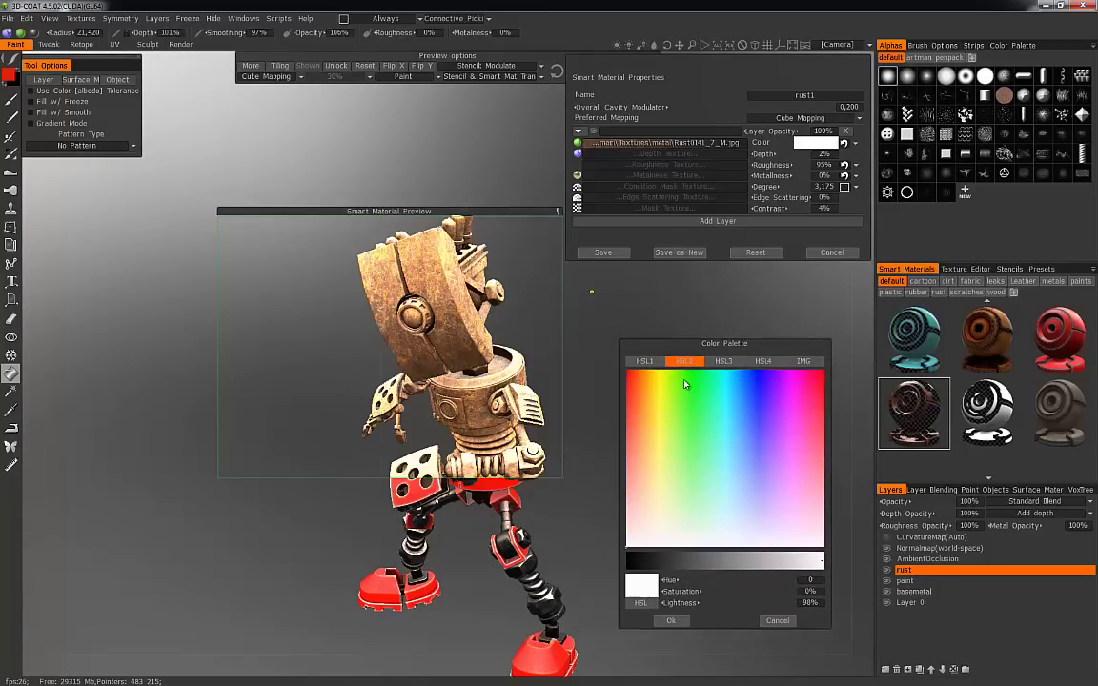
left_click(642, 446)
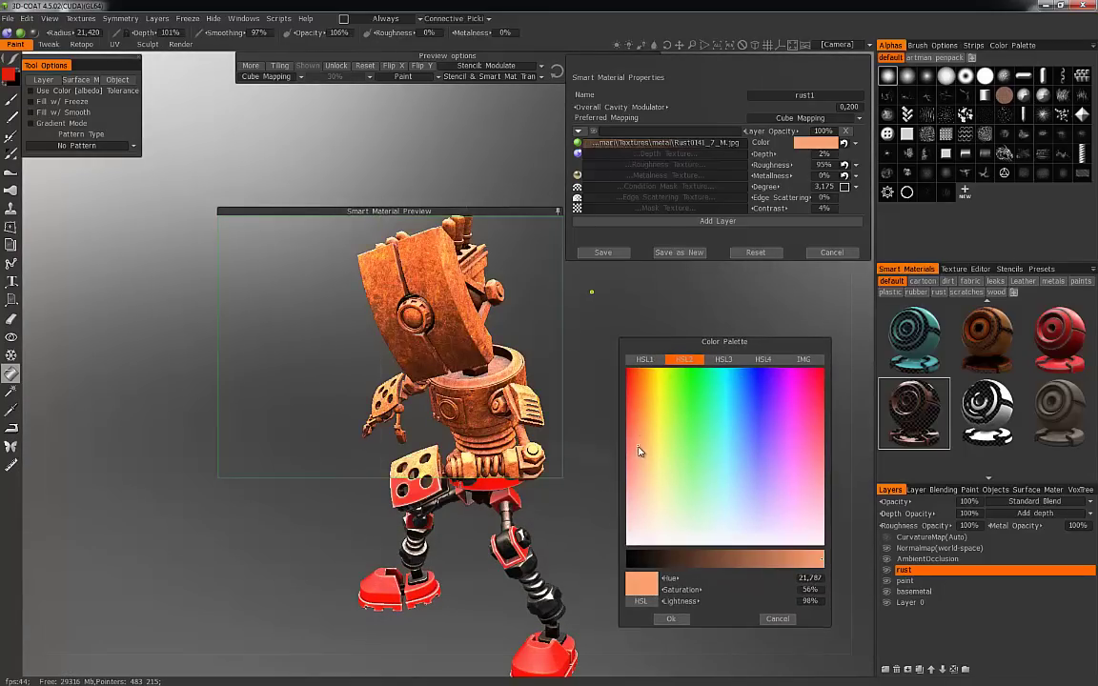
left_click(637, 445)
mouse_move(640, 490)
left_mouse_down()
mouse_move(642, 380)
mouse_move(644, 471)
left_mouse_up()
left_click(735, 561)
left_click_drag(735, 561, 739, 562)
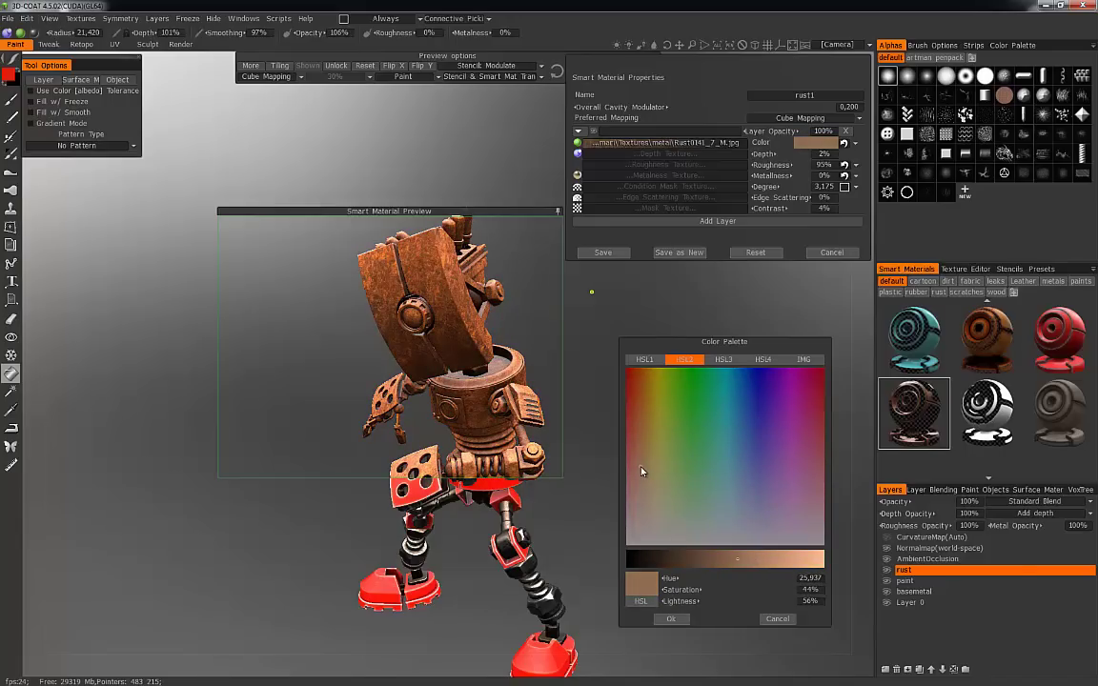
left_click(638, 381)
left_click_drag(638, 376, 639, 378)
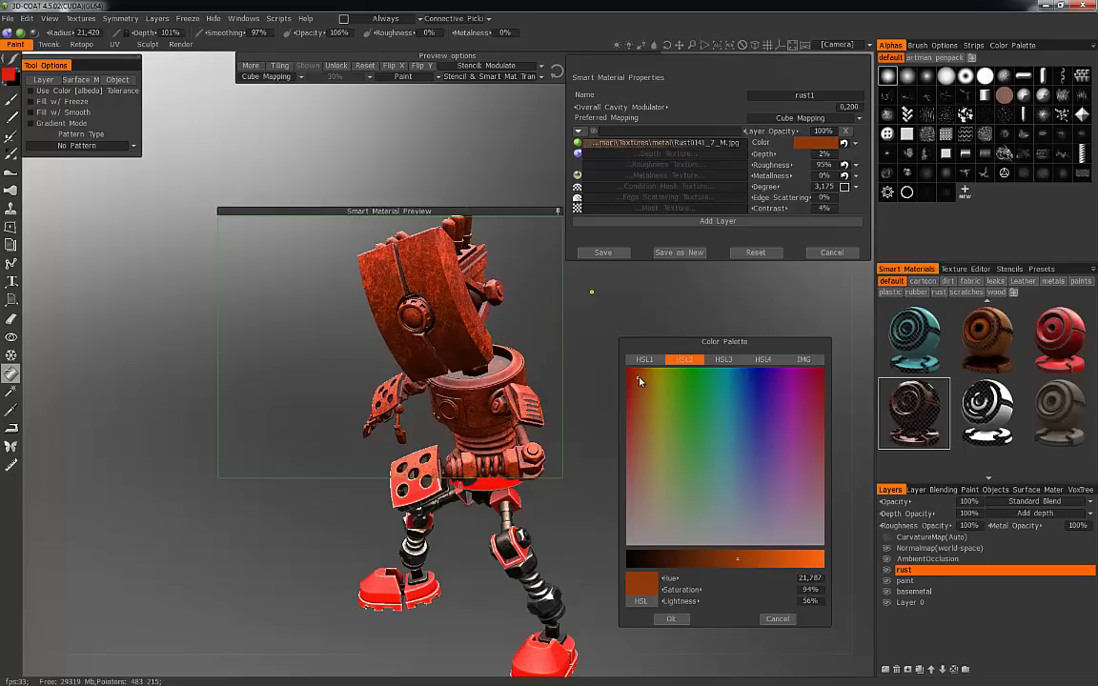
mouse_move(640, 385)
left_mouse_down()
mouse_move(652, 487)
mouse_move(642, 470)
left_mouse_up()
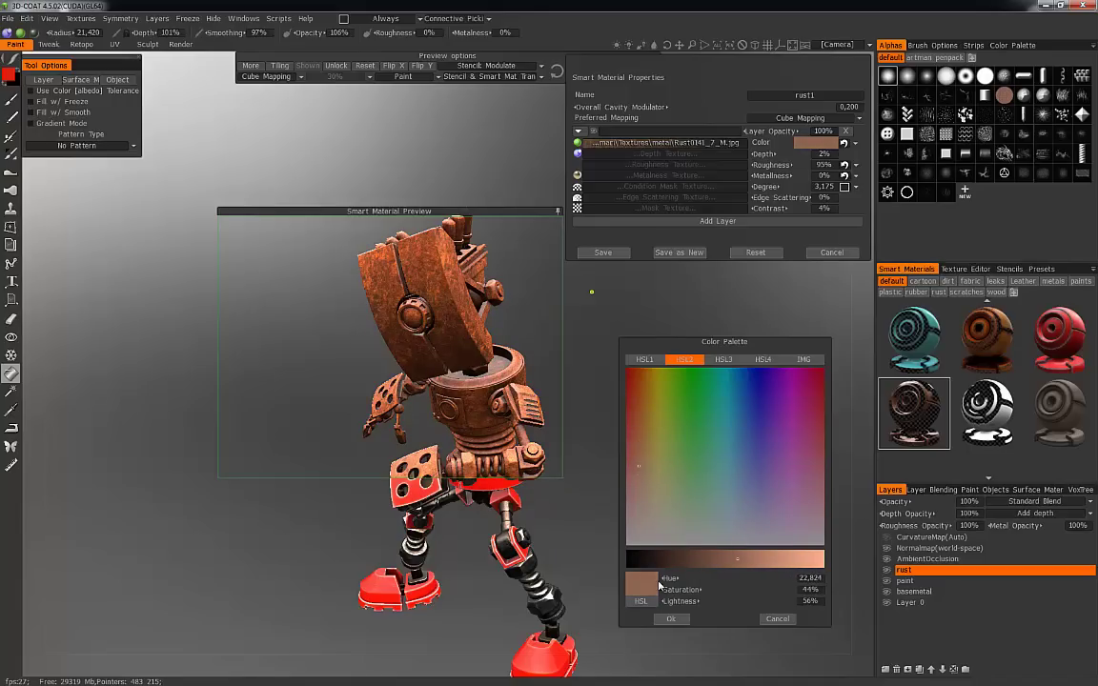
left_click(671, 619)
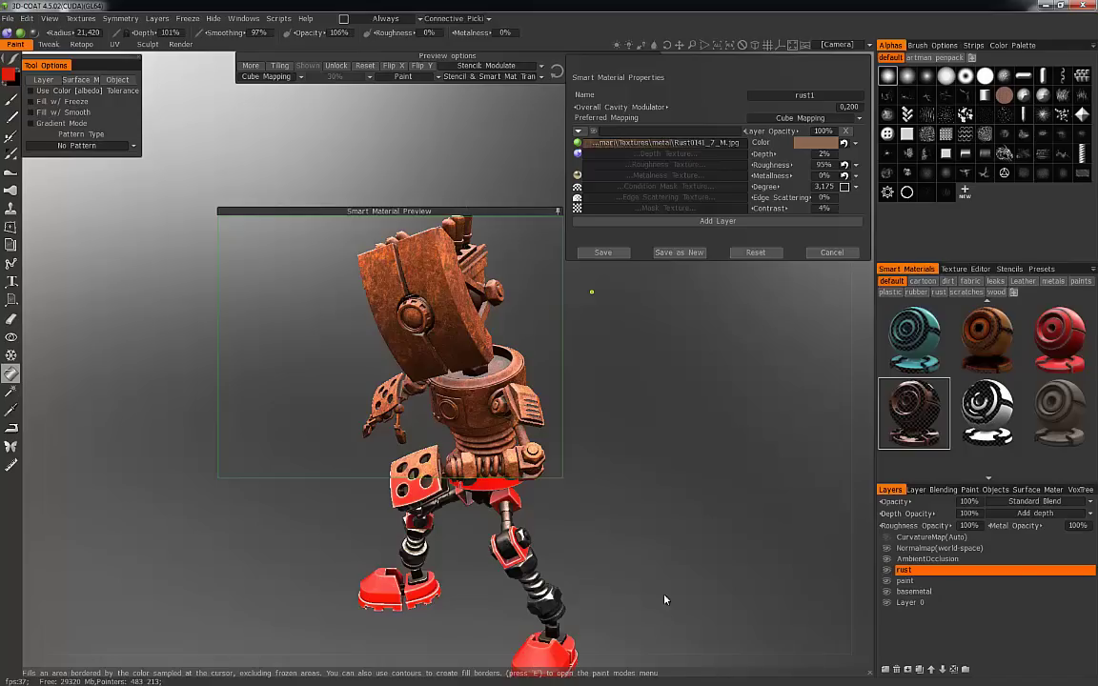
Assign Rust0141_7_M.jpg as rust1's depth texture.
left_click(676, 155)
double_click(460, 217)
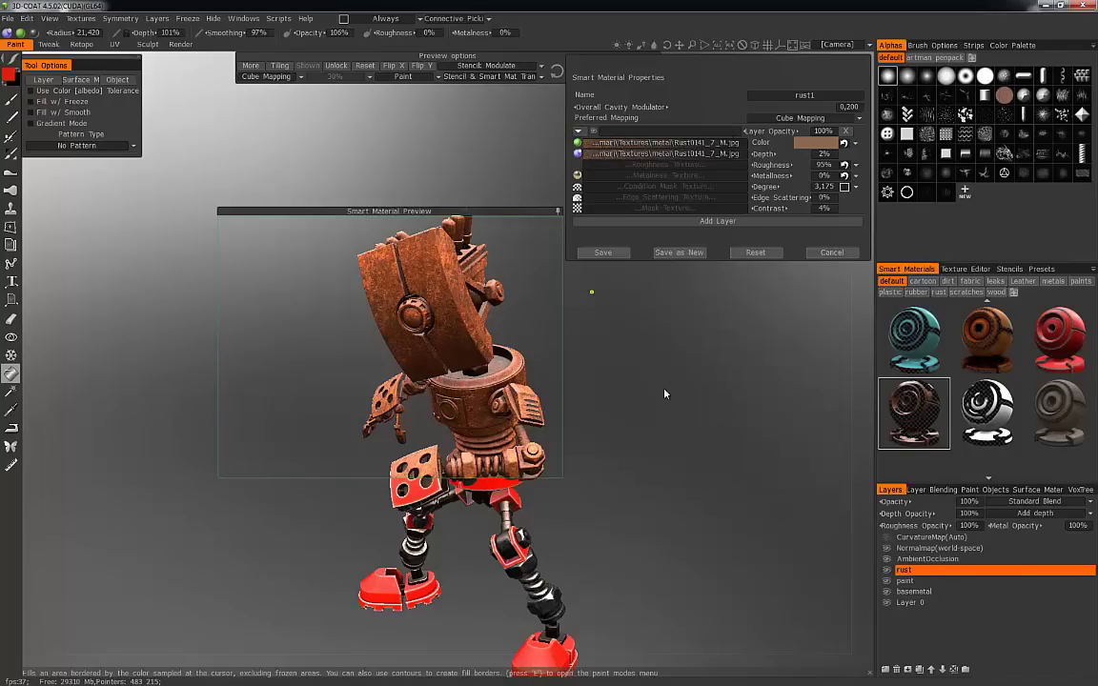
Assign Rust0141_7_M.jpg as rust1's roughness texture.
right_click_drag(691, 404, 763, 469)
mouse_move(696, 422)
left_mouse_down()
mouse_move(716, 441)
mouse_move(693, 442)
left_mouse_up()
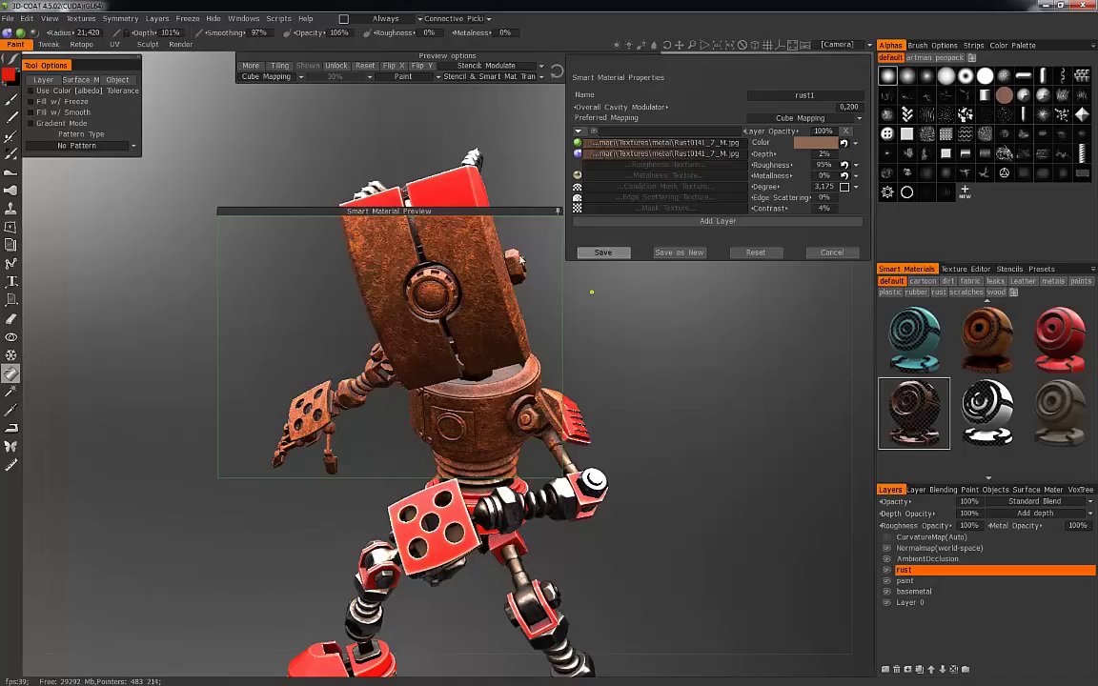
mouse_move(670, 385)
left_mouse_down()
mouse_move(647, 387)
mouse_move(673, 362)
left_mouse_up()
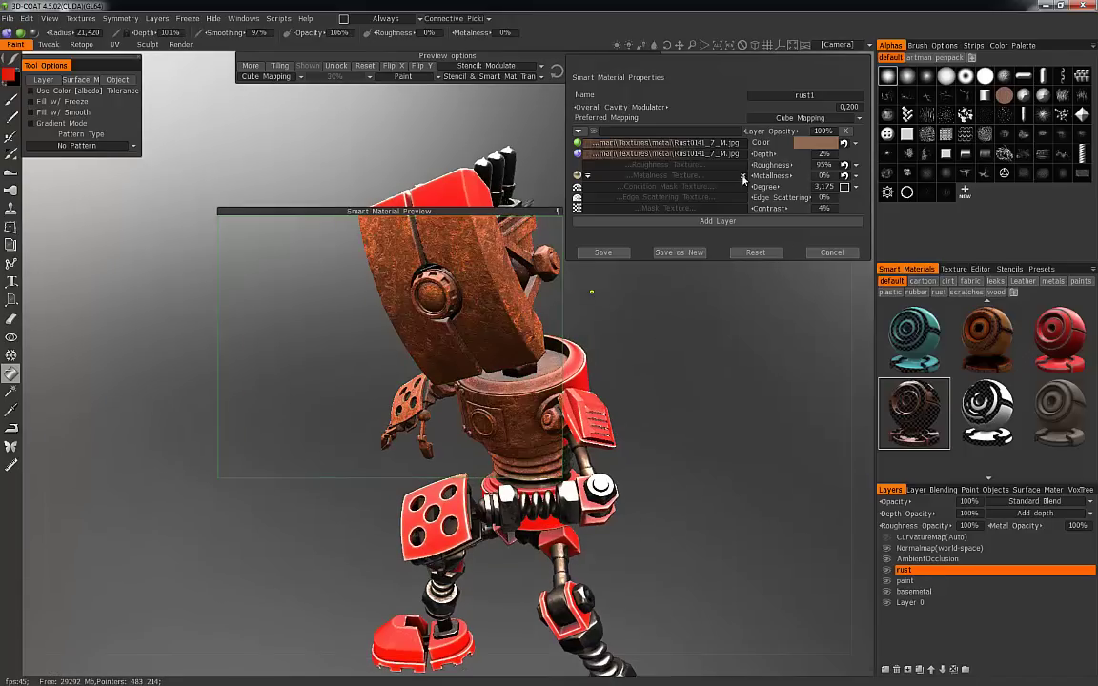
left_click(665, 166)
double_click(455, 219)
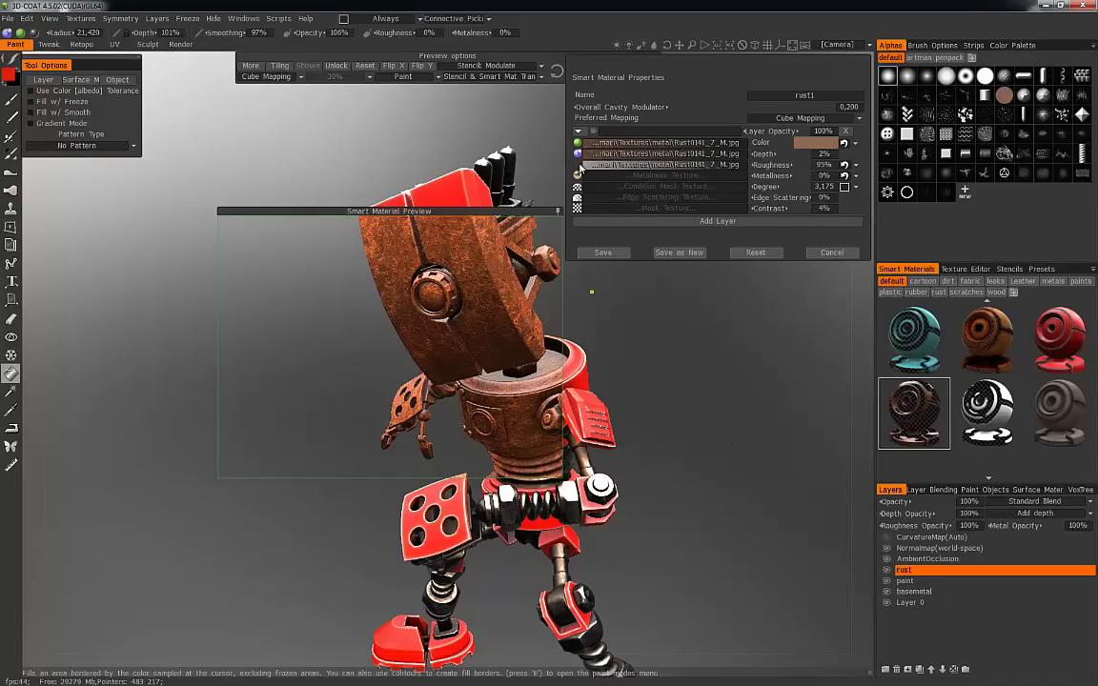
Raise the dark end of the roughness texture's overall curve almost to the maximum so the map becomes nearly white.
left_click(577, 171)
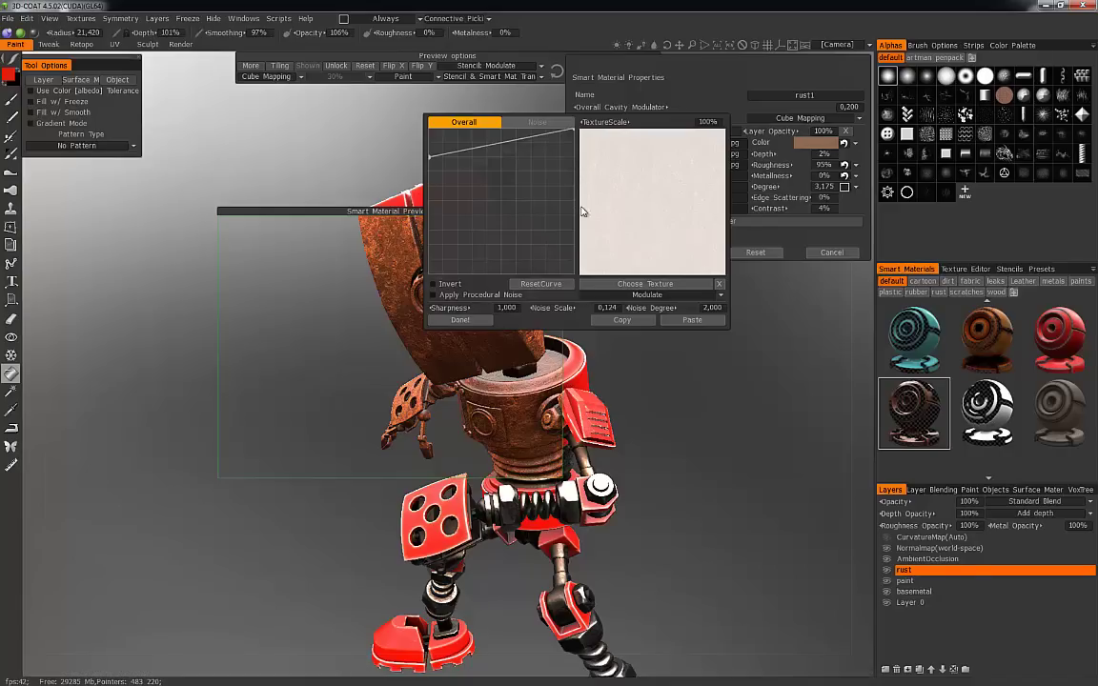
left_click_drag(429, 160, 431, 154)
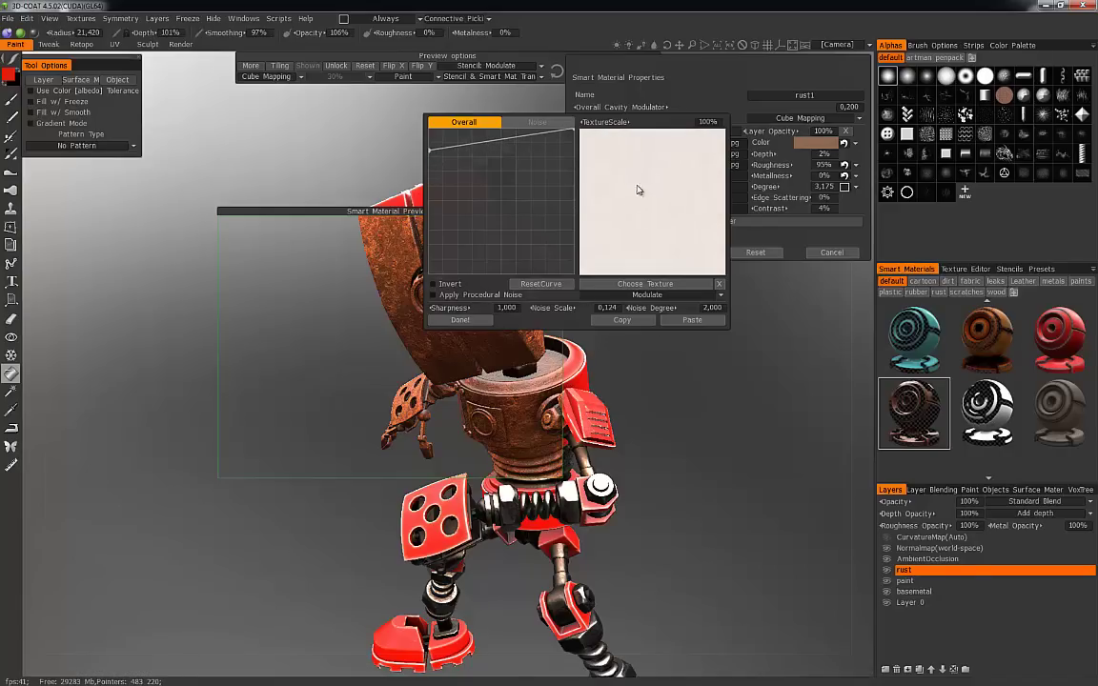
left_click_drag(430, 151, 429, 286)
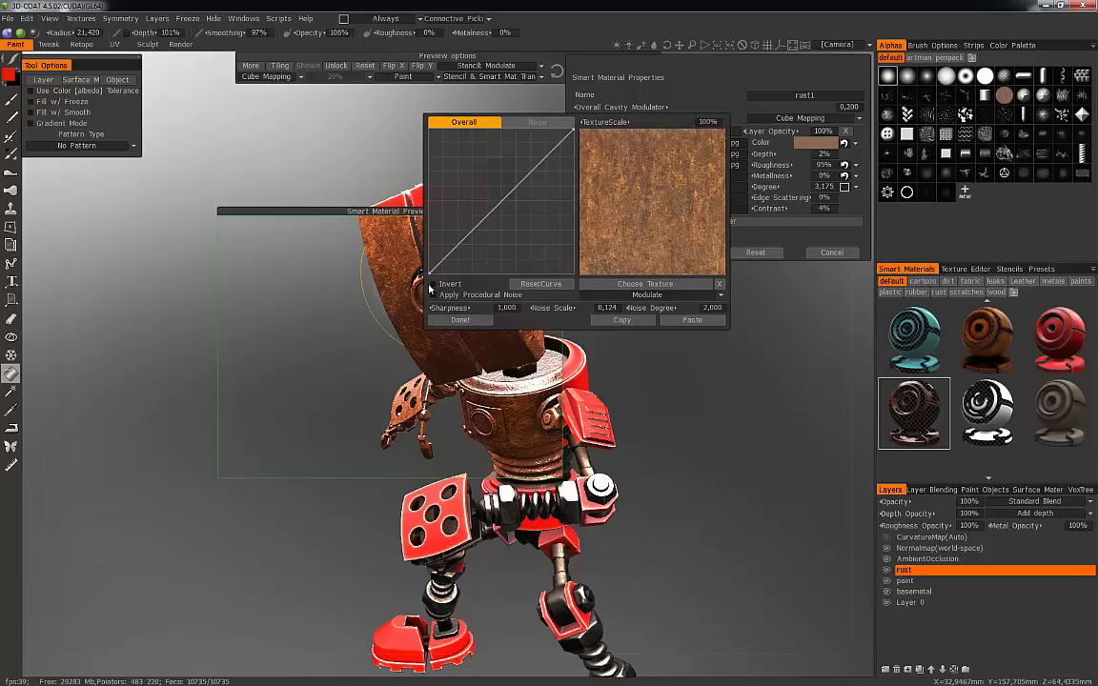
left_click(430, 286)
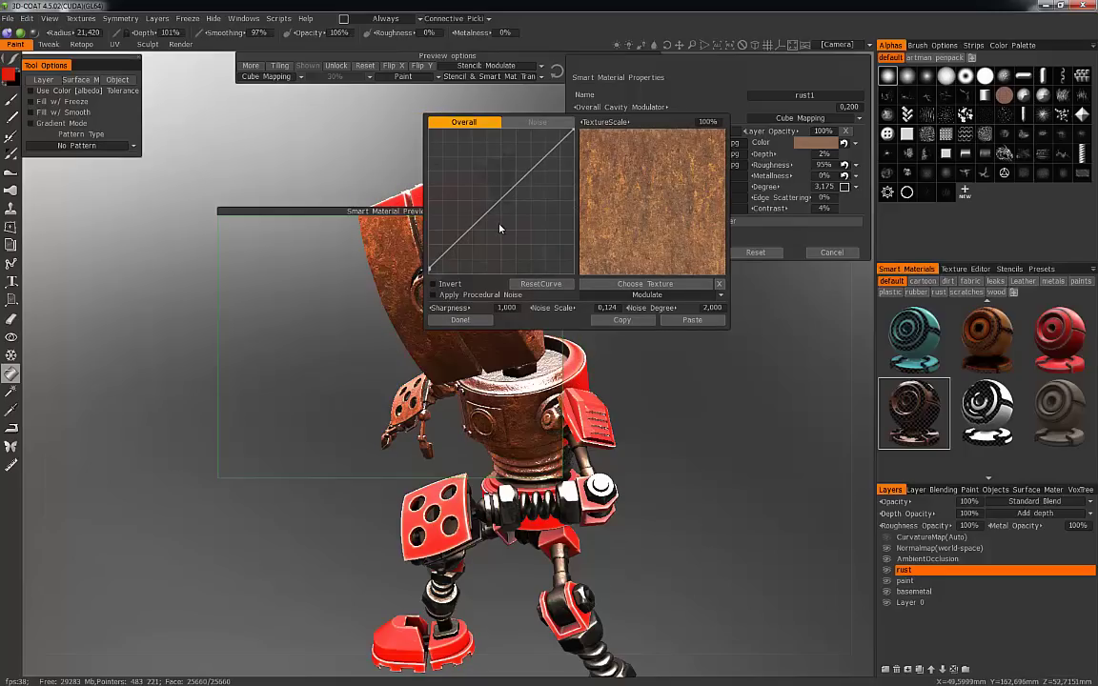
left_click_drag(430, 272, 431, 150)
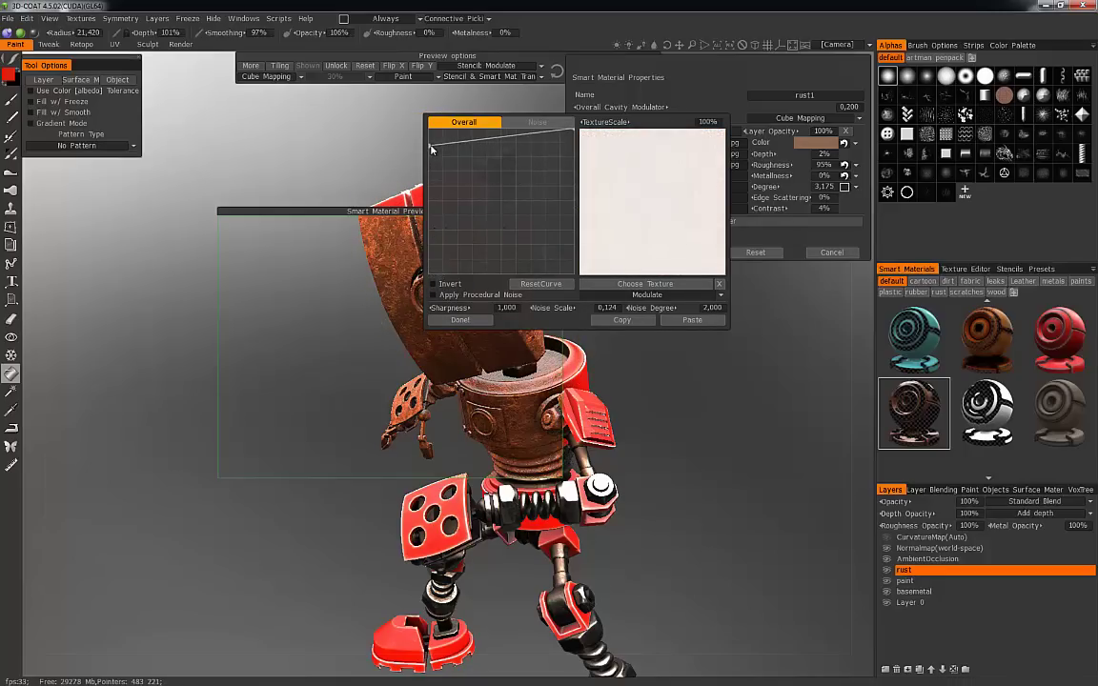
Apply procedural noise to the roughness texture with Modulate blending and a noise scale of 0.100.
left_click(469, 295)
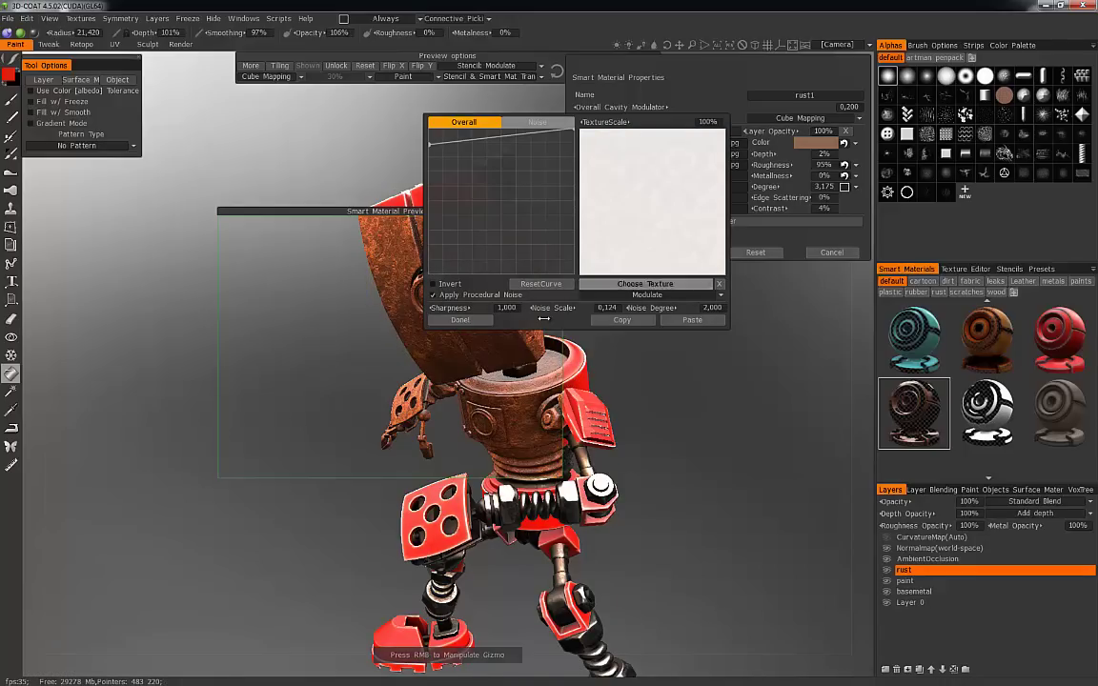
left_click(433, 297)
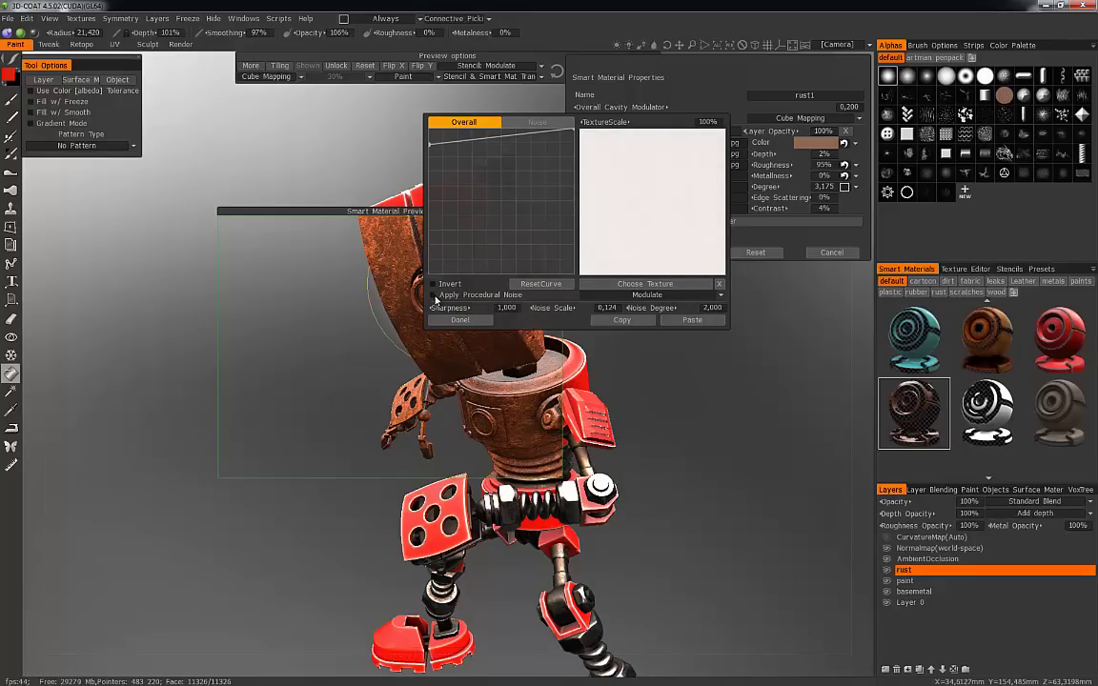
left_click(433, 296)
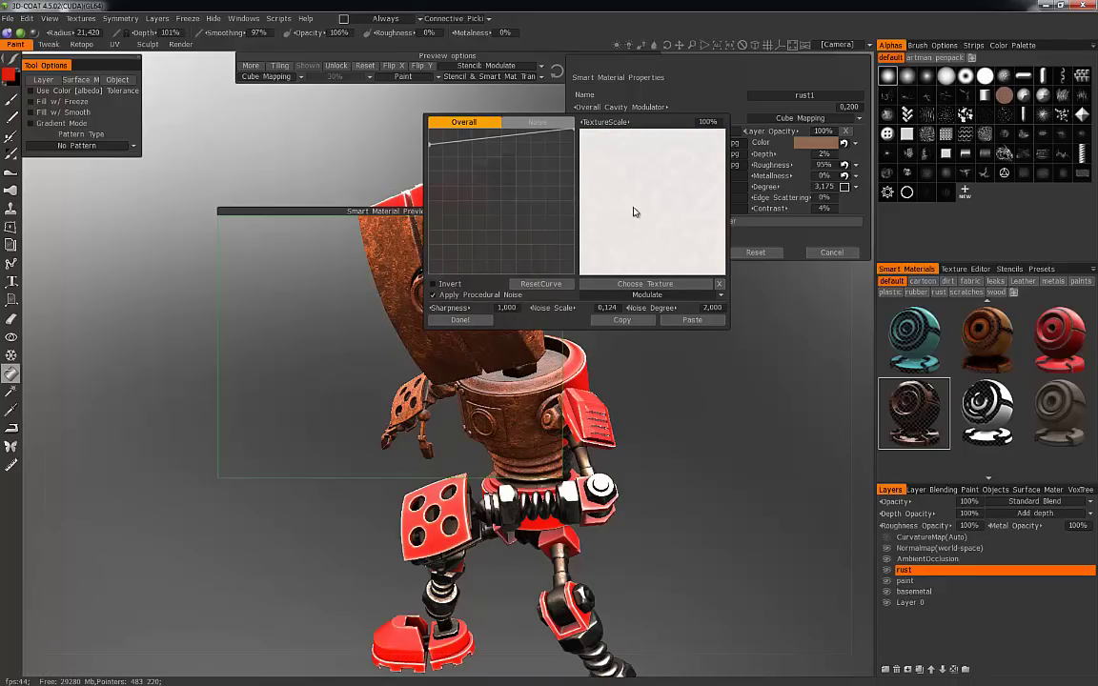
left_click_drag(563, 308, 656, 308)
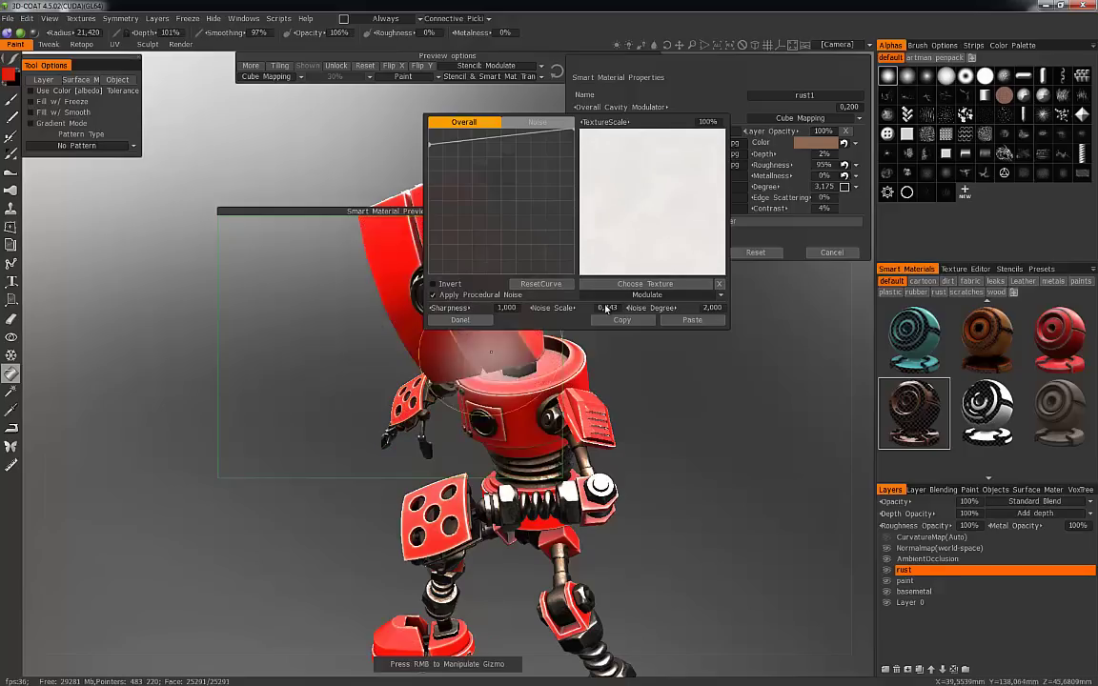
left_click(648, 294)
left_click(631, 316)
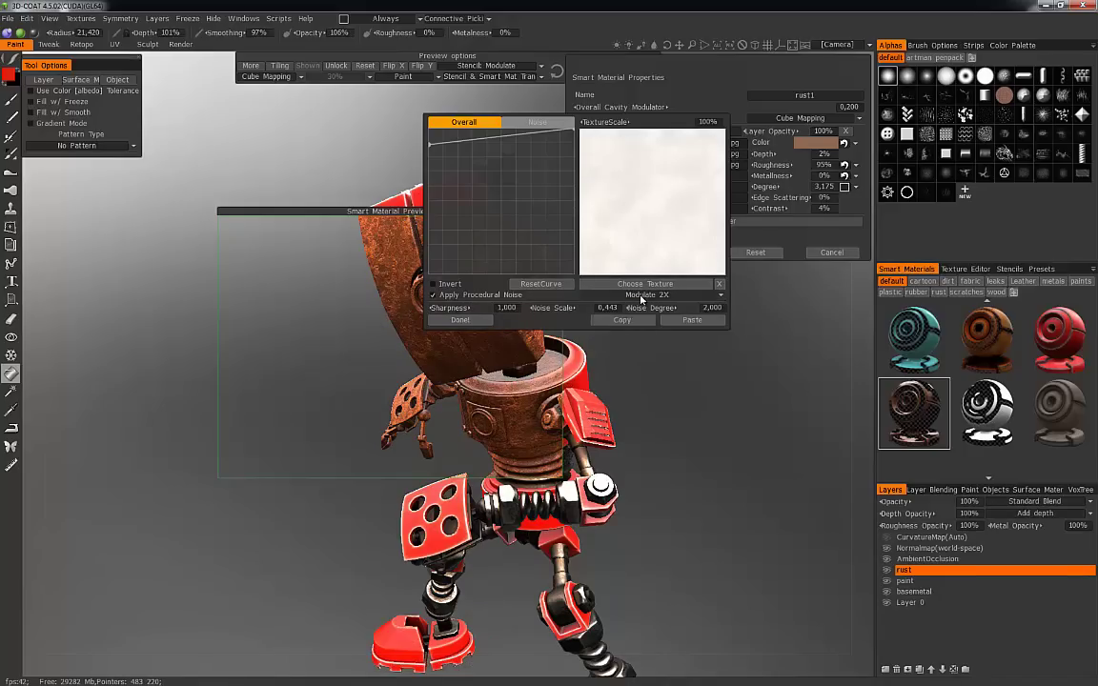
left_click(647, 294)
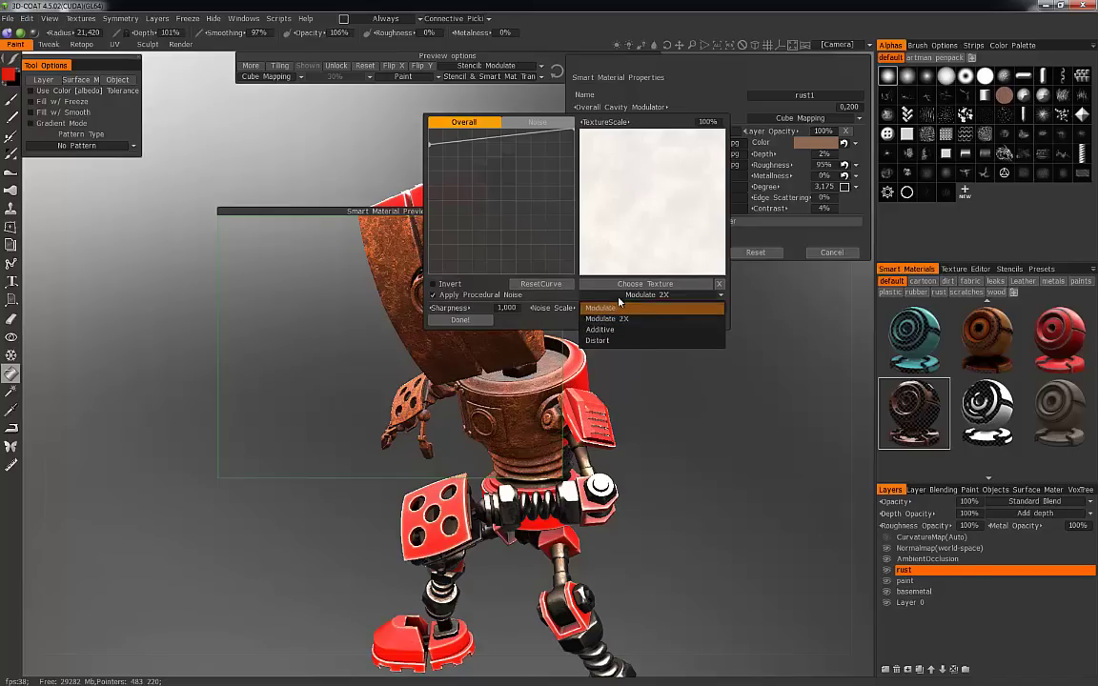
left_click(601, 308)
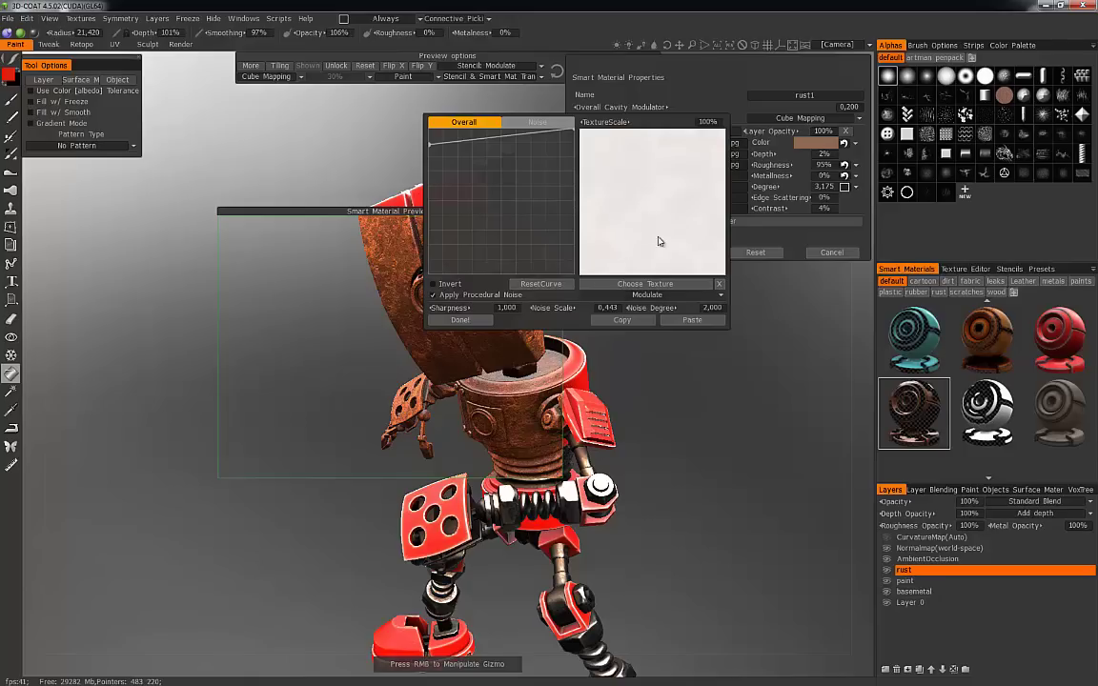
left_click_drag(559, 308, 553, 309)
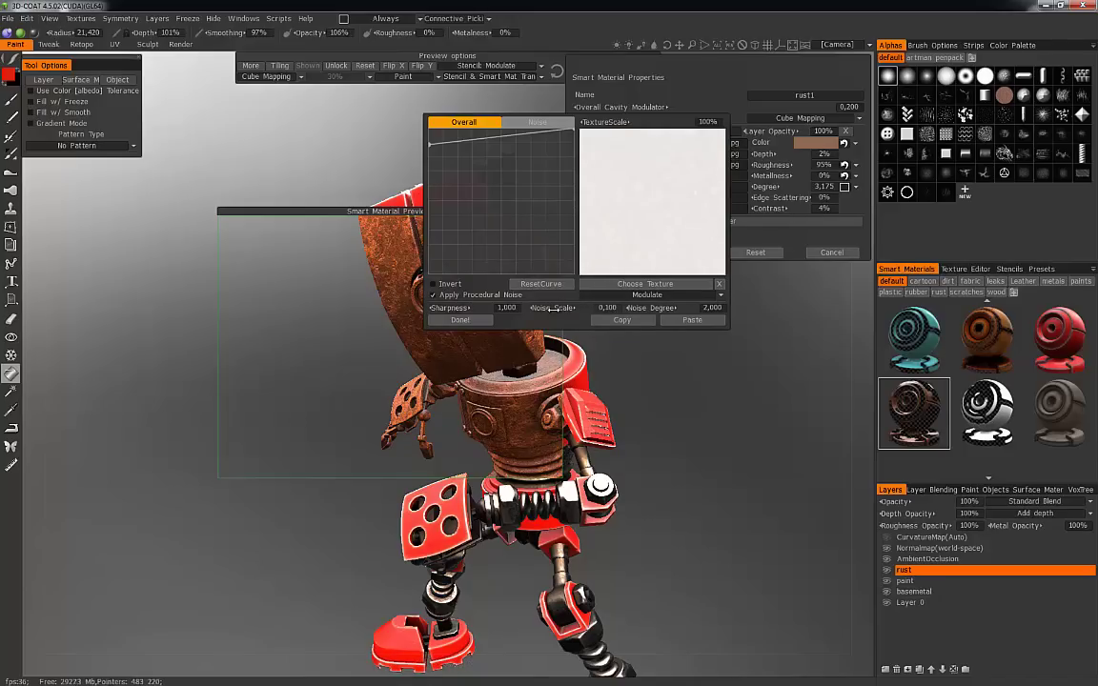
left_click(473, 321)
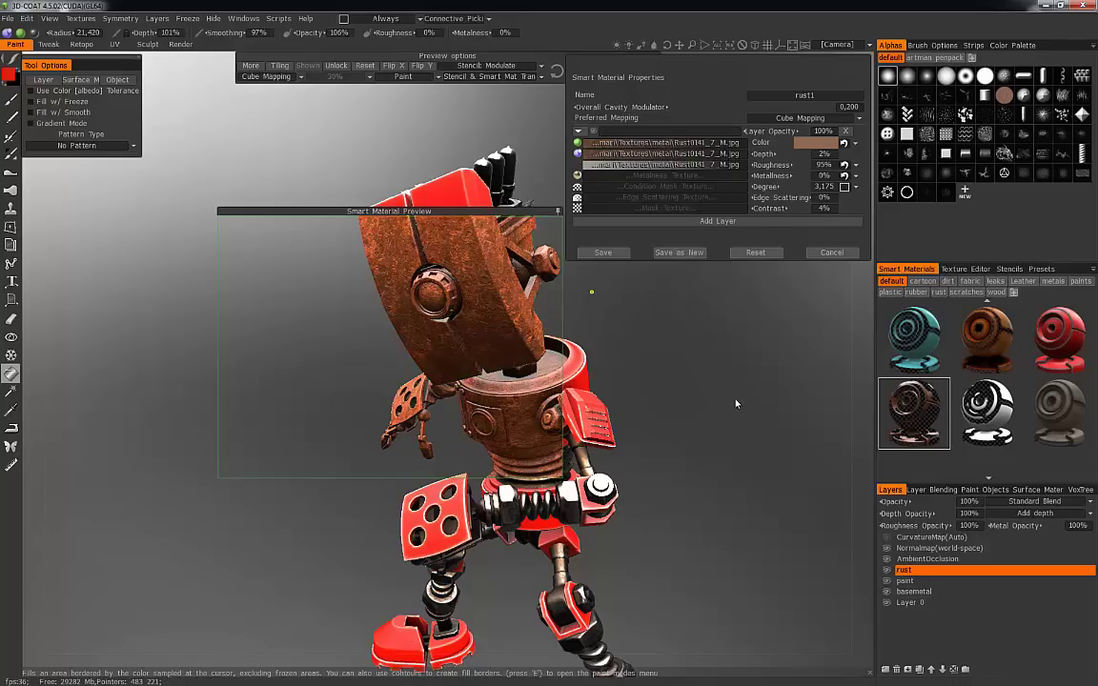
Set rust1's roughness to 100% and keep its blending mode on Replace.
left_click_drag(735, 398, 762, 307)
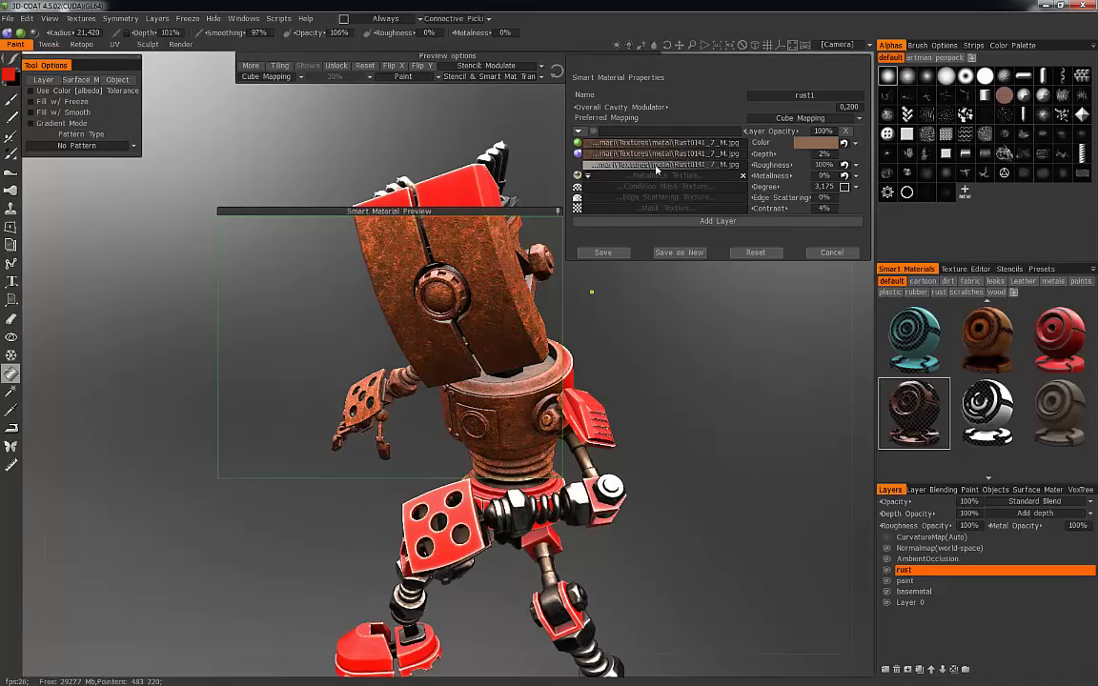
left_click(855, 164)
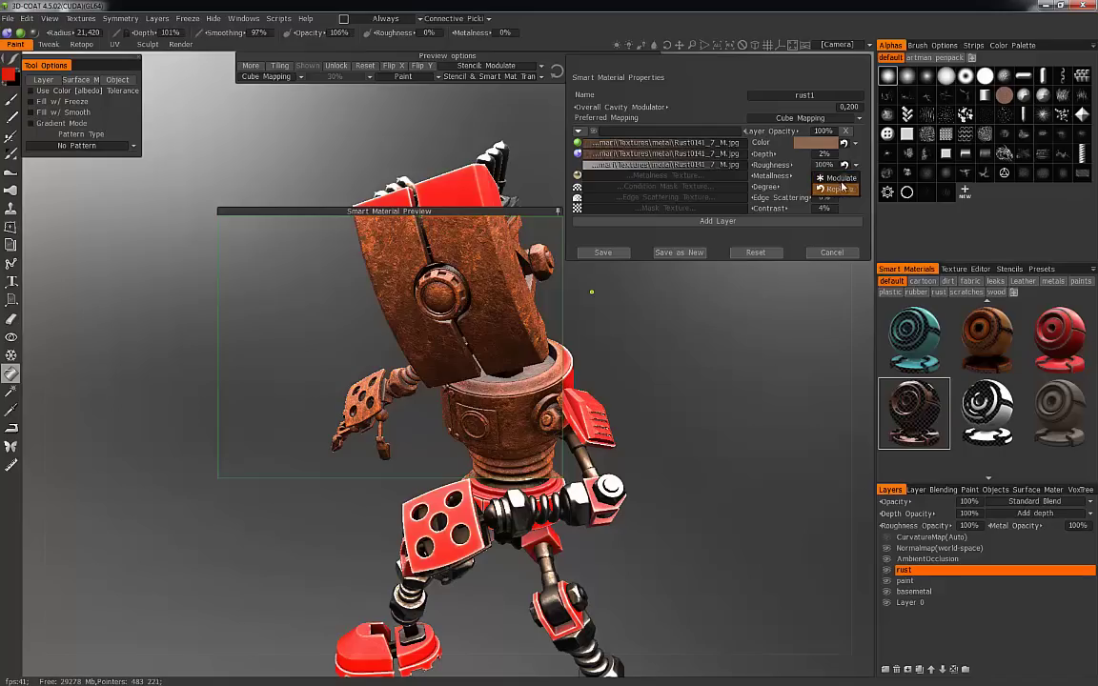
left_click(840, 190)
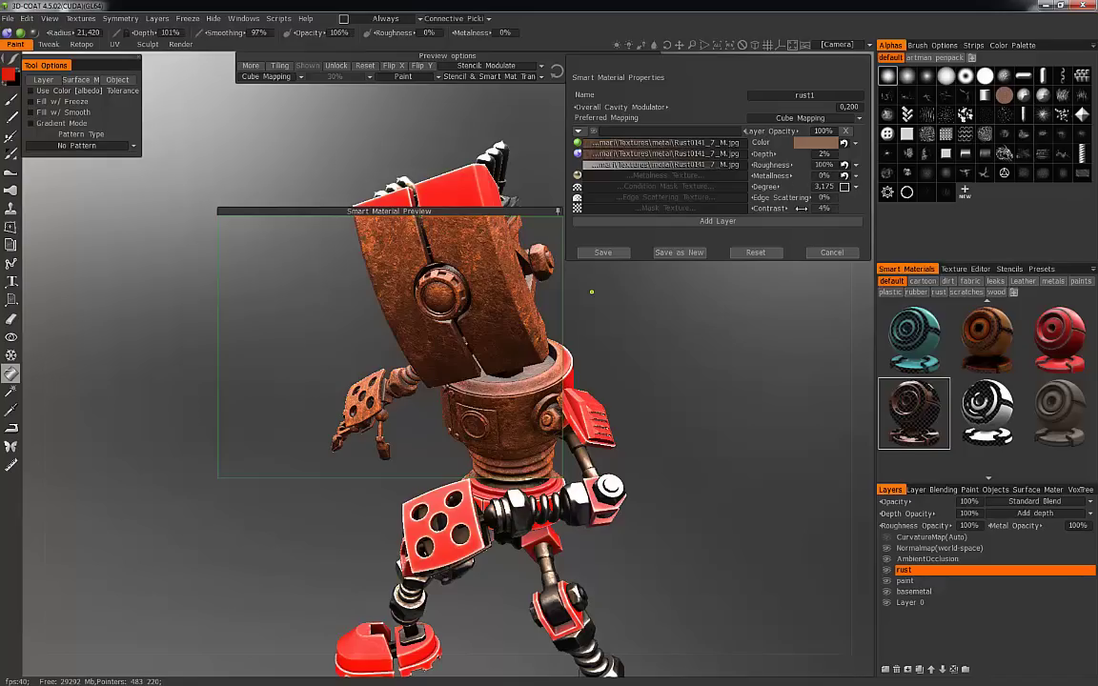
Set rust1's condition to More on Curved, with an overall cavity modulator of 0.447 and a degree of 2.525.
left_click(856, 188)
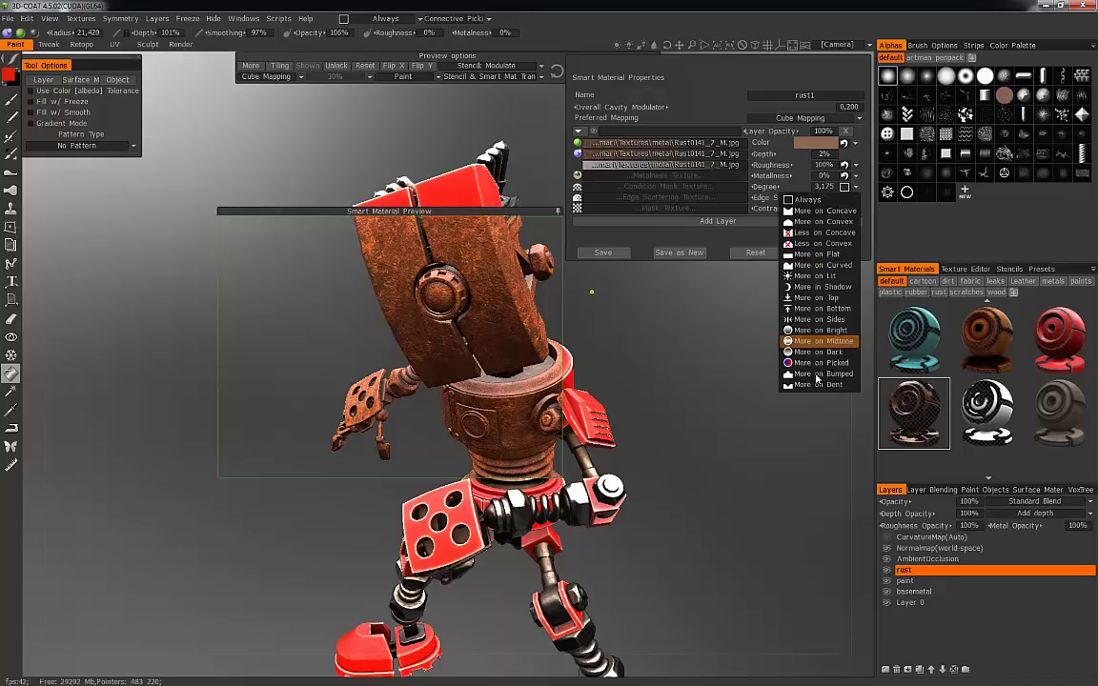
left_click(827, 267)
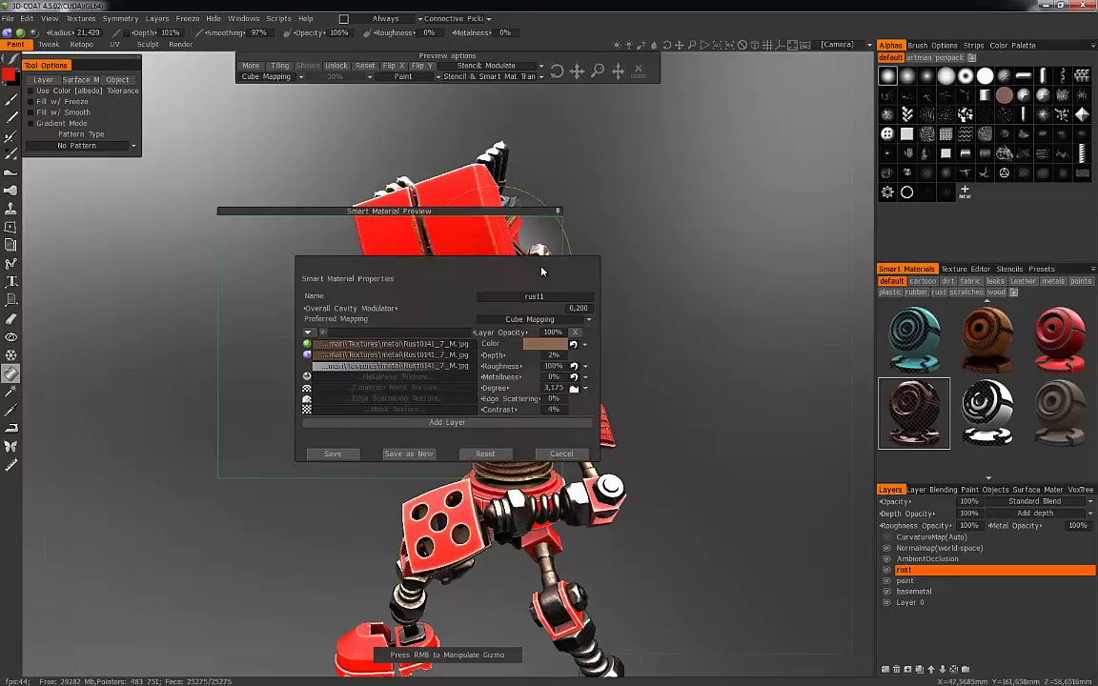
left_click_drag(391, 265, 713, 111)
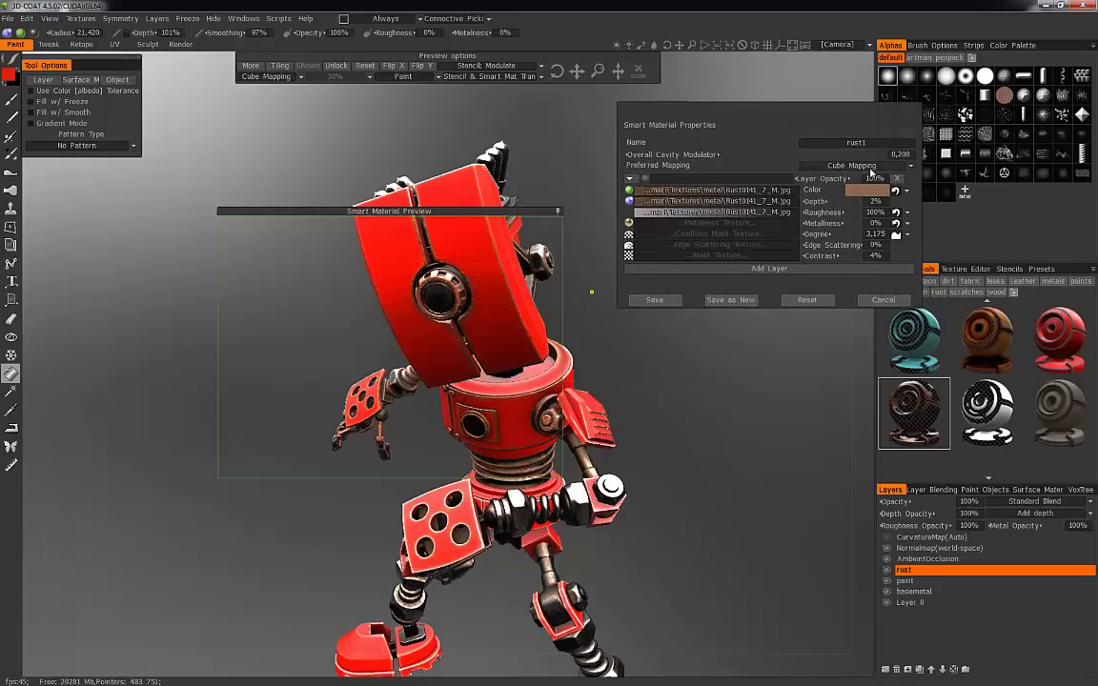
left_click_drag(668, 155, 674, 155)
left_click_drag(828, 234, 804, 234)
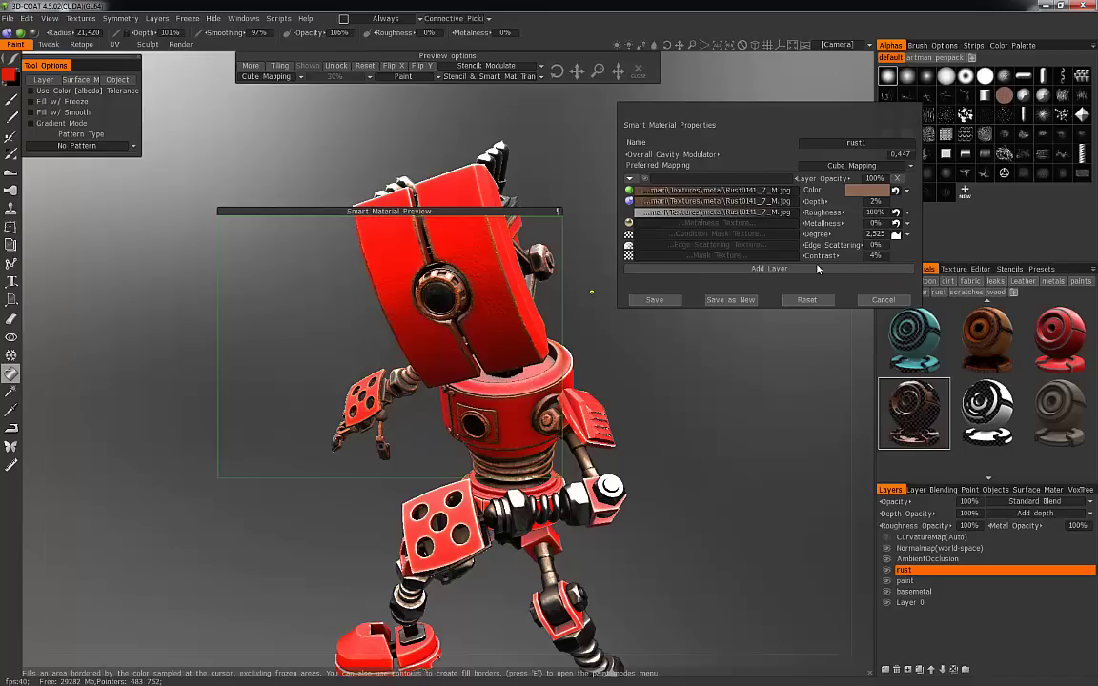
Set edge scattering to 24% and apply procedural noise to the edge scattering texture.
left_click_drag(837, 246, 847, 245)
left_click(639, 245)
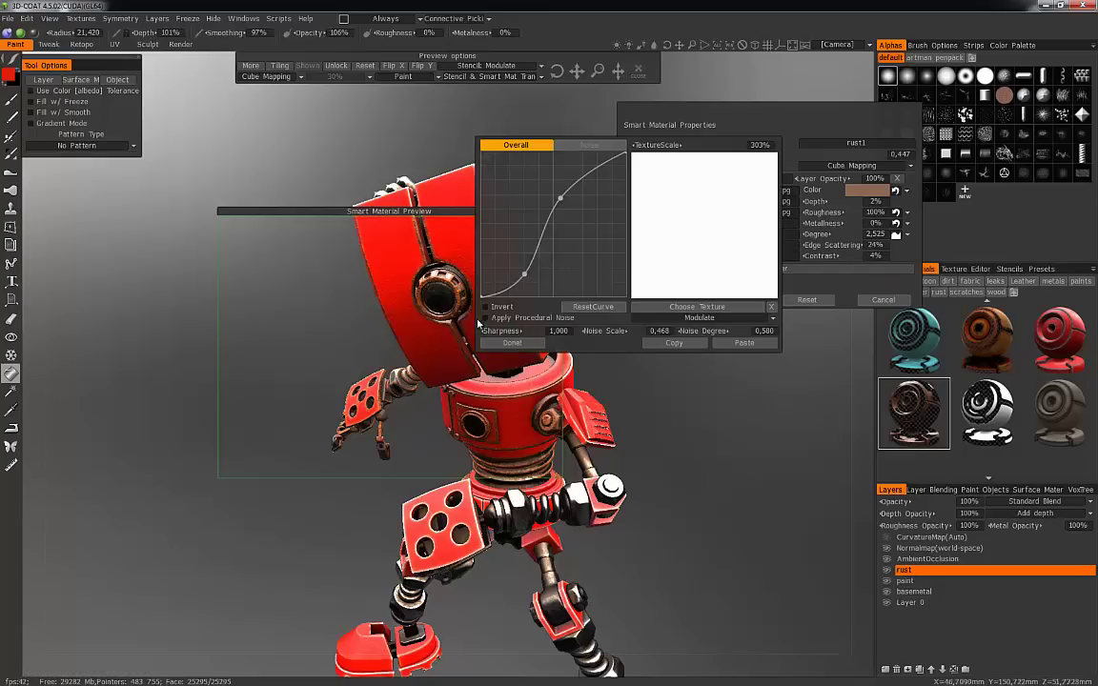
left_click(504, 317)
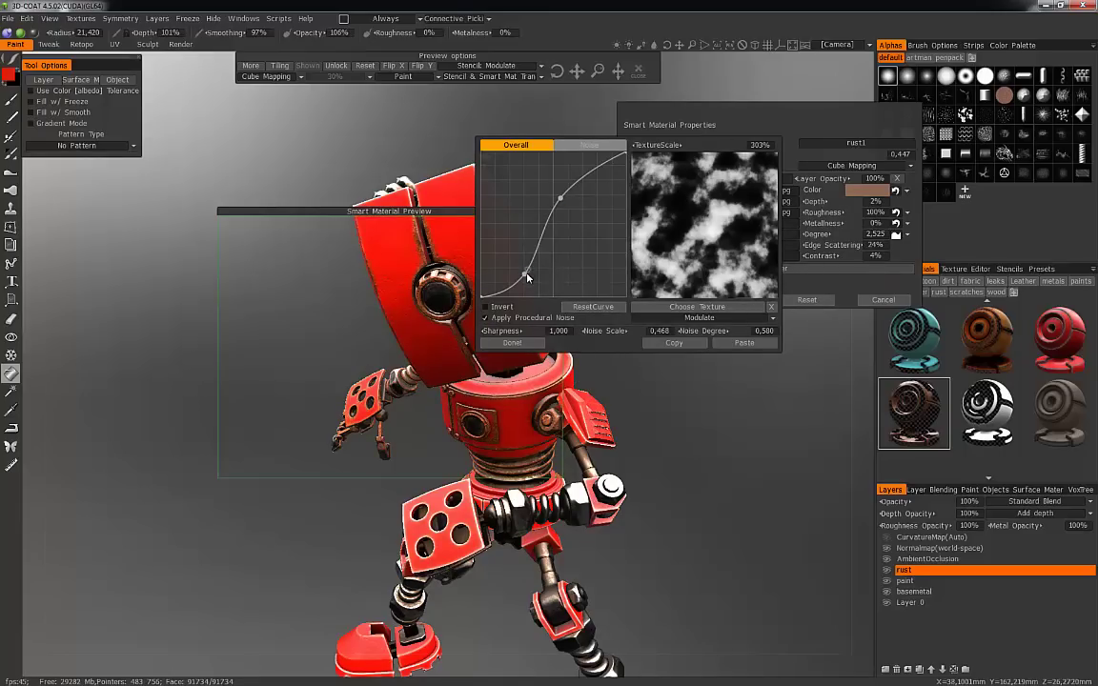
left_click(561, 200)
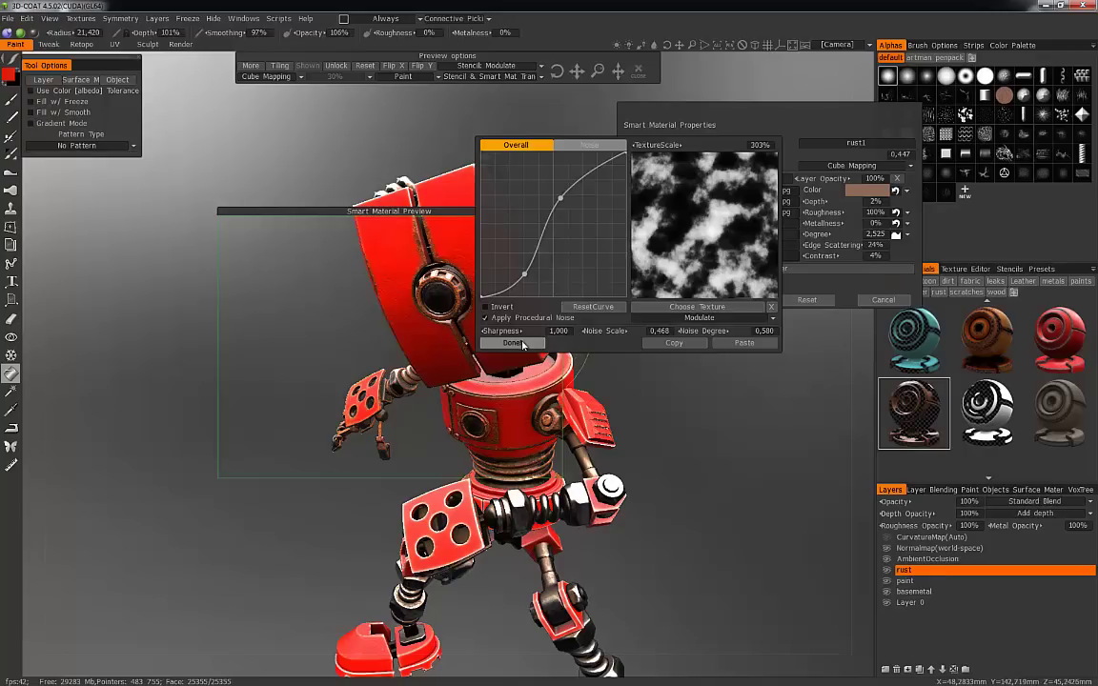
left_click(520, 345)
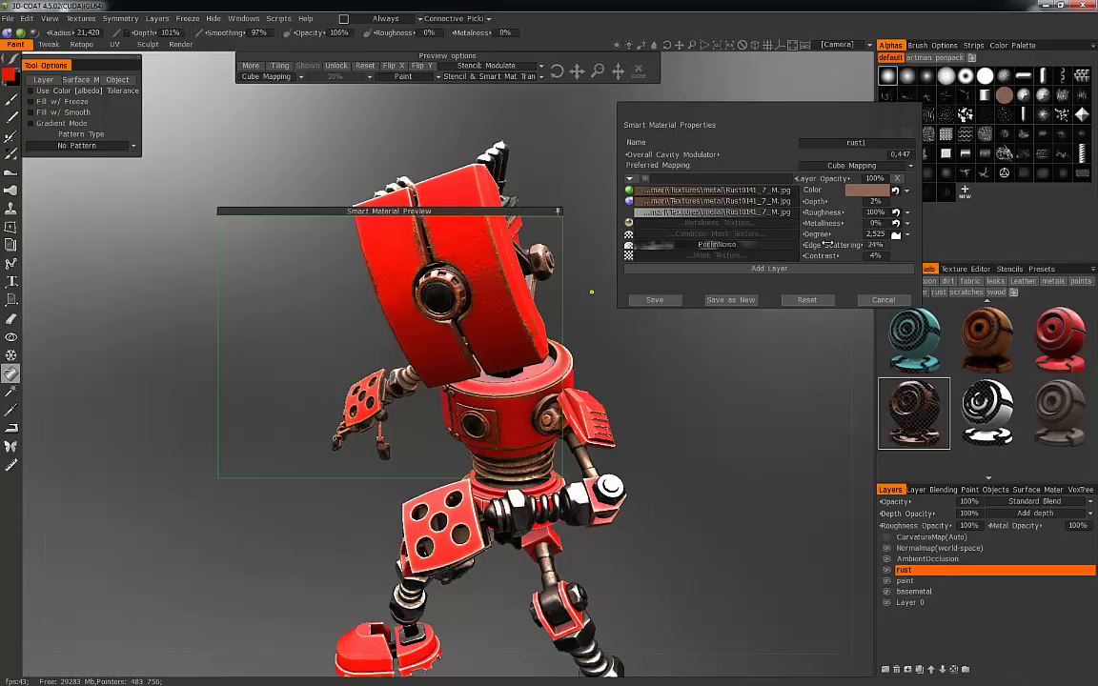
Set edge scattering to 37% and reduce its texture's noise scale to 0.174.
left_click_drag(835, 245, 803, 255)
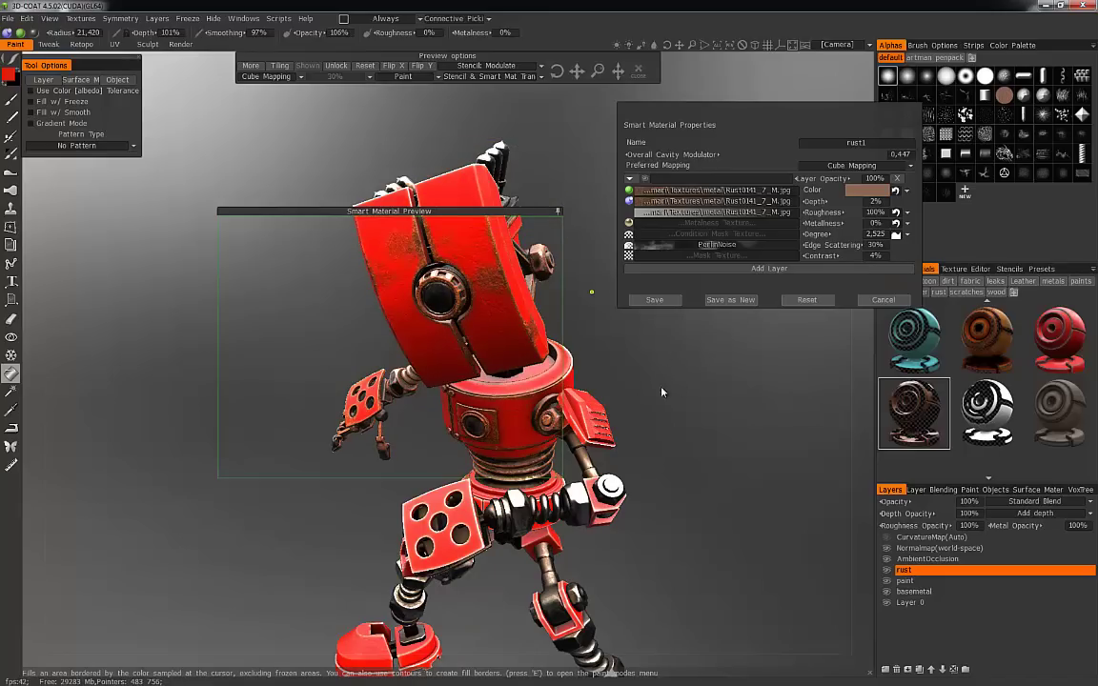
left_click_drag(825, 245, 832, 245)
left_click(628, 246)
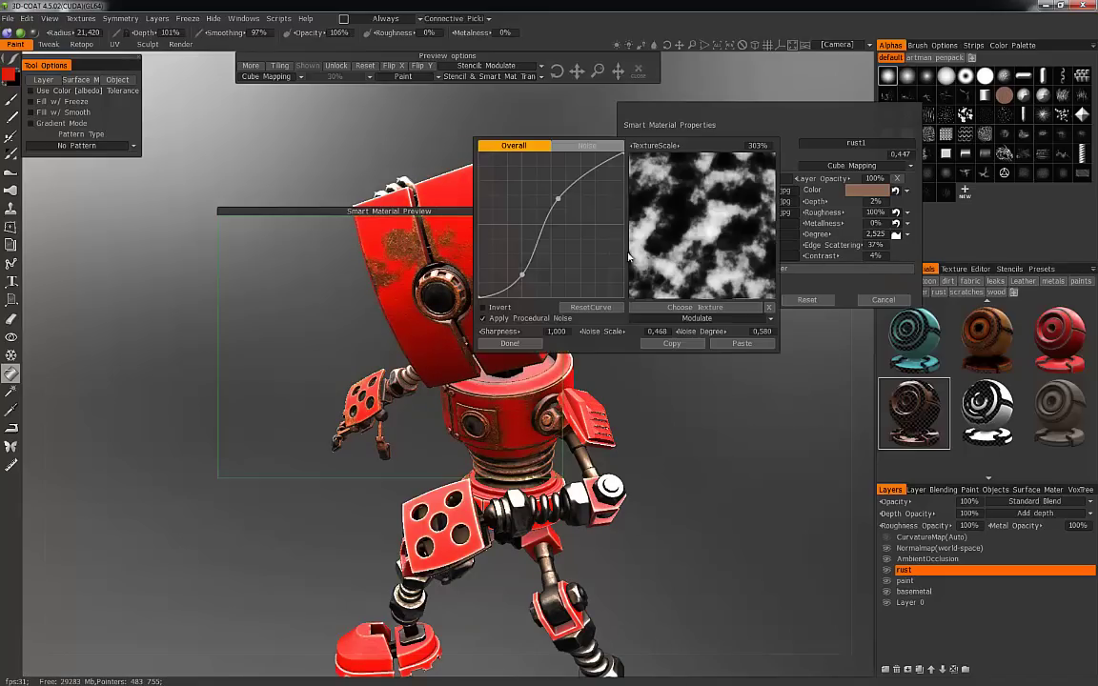
left_click_drag(606, 331, 608, 330)
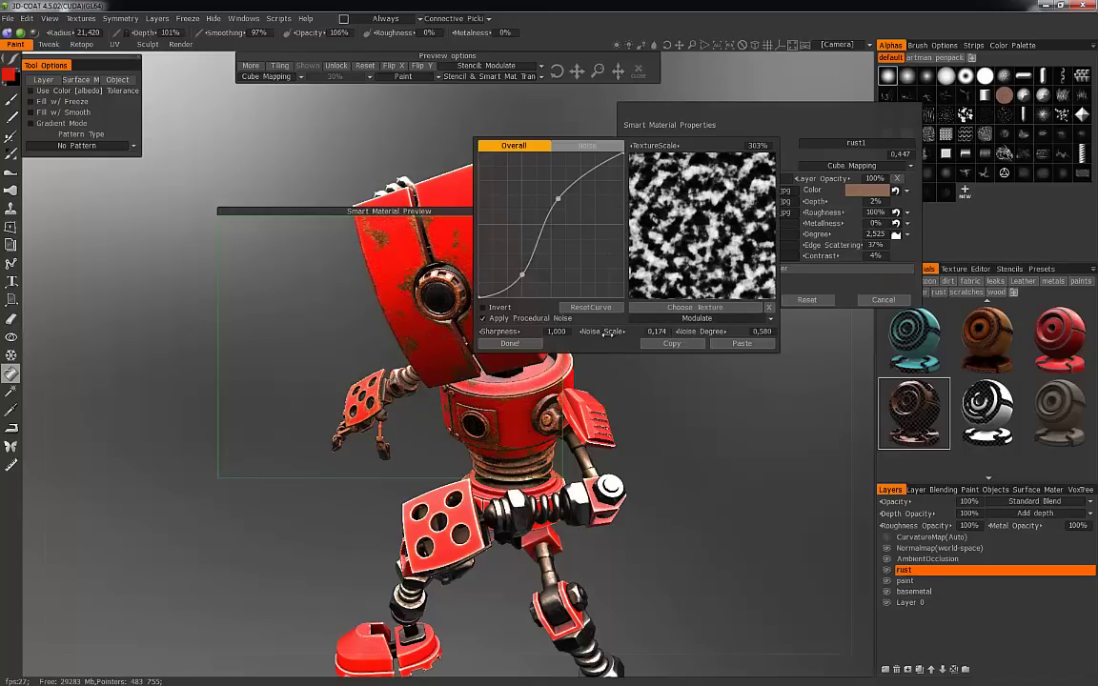
left_click(512, 344)
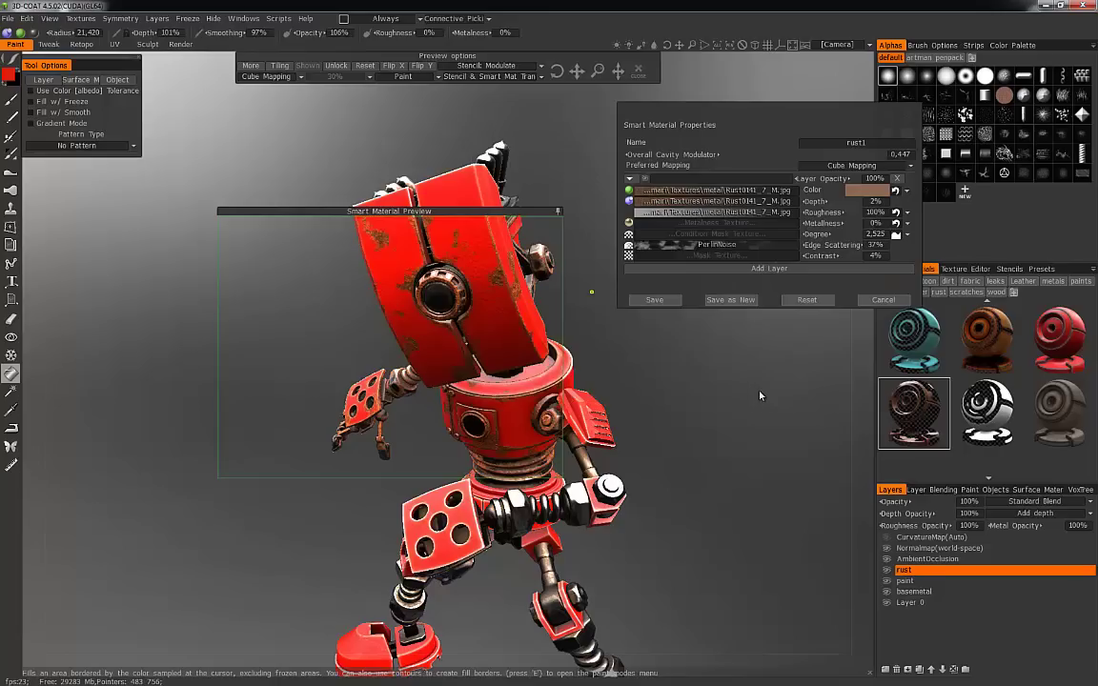
Enlarge the edge scattering texture's noise scale and set edge scattering to 38%.
left_click(631, 247)
left_click_drag(628, 330, 620, 330)
left_click(640, 431)
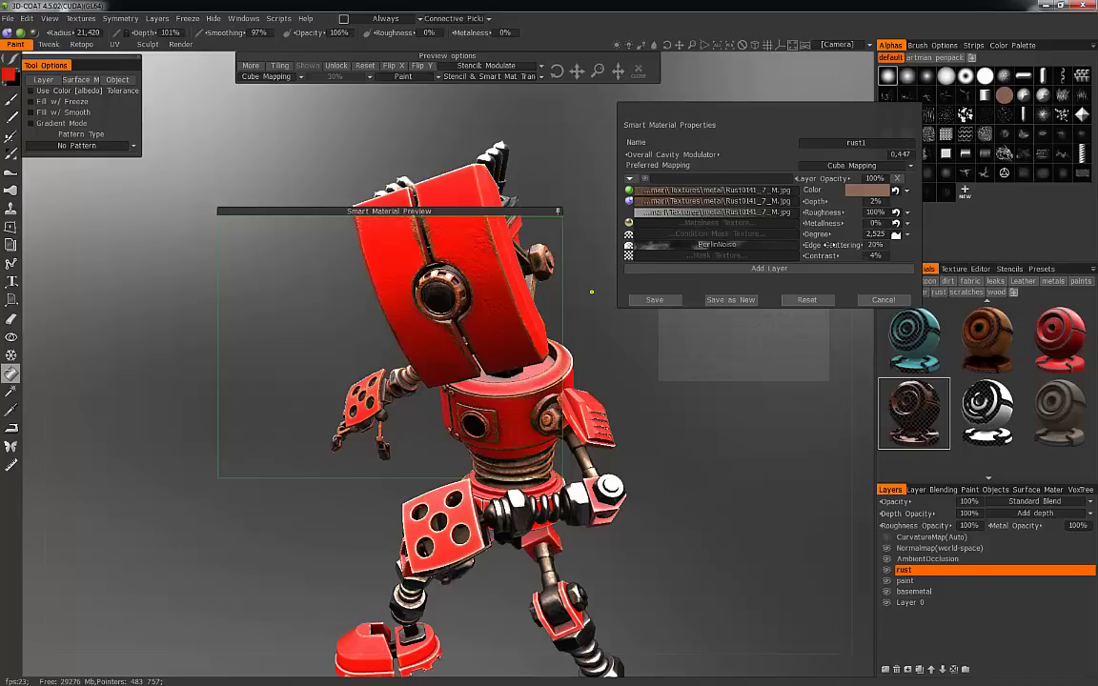
left_click_drag(831, 245, 833, 244)
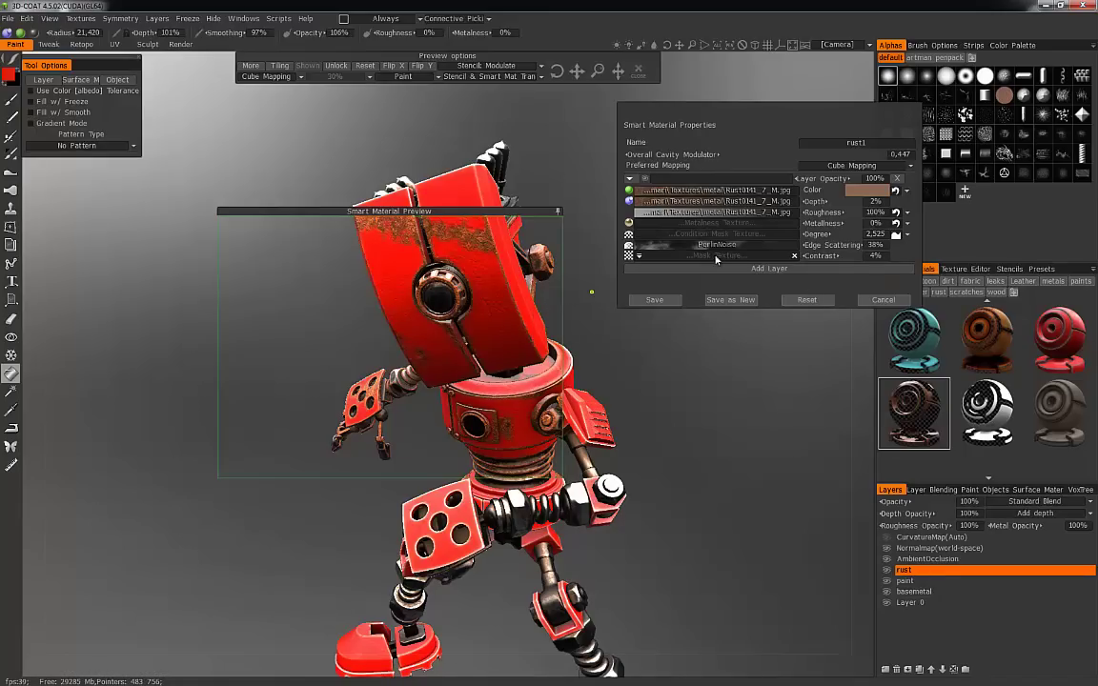
Apply procedural noise to rust1's mask texture and bend its overall curve into a steep S-shape for stronger contrast.
left_click(630, 260)
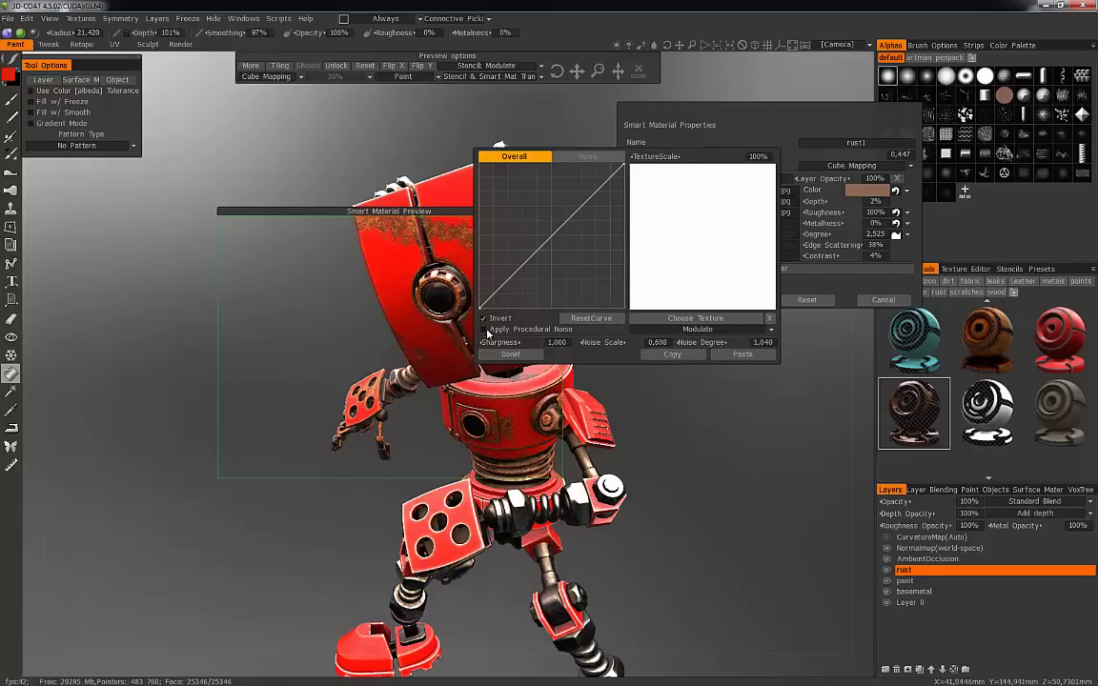
left_click(485, 330)
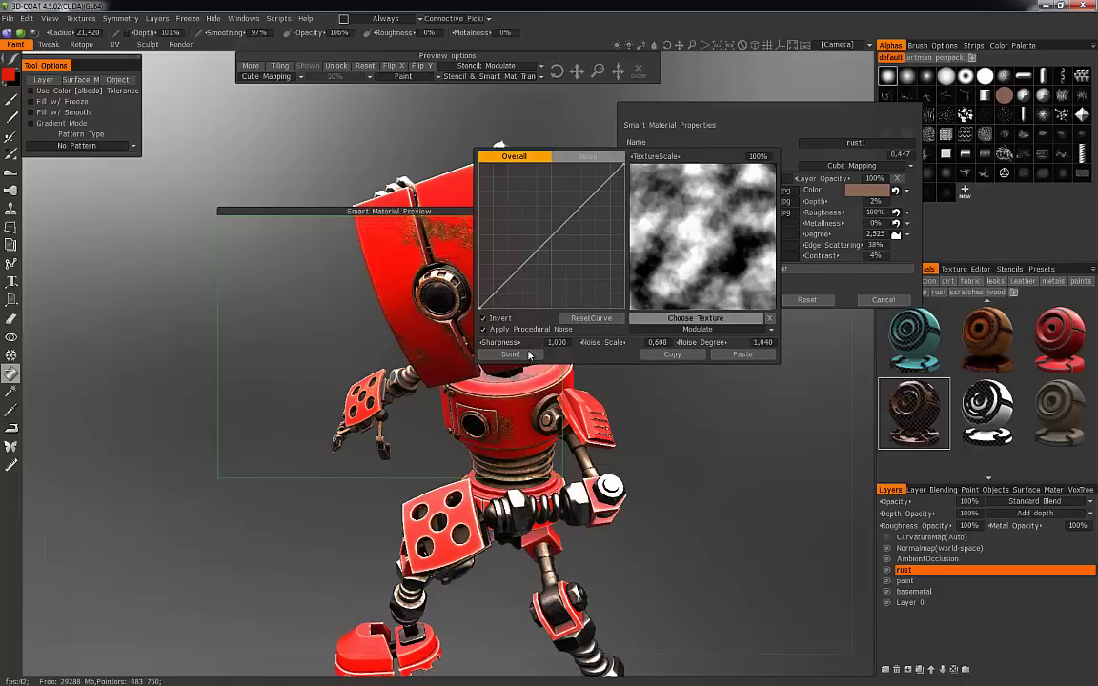
left_click_drag(510, 283, 517, 292)
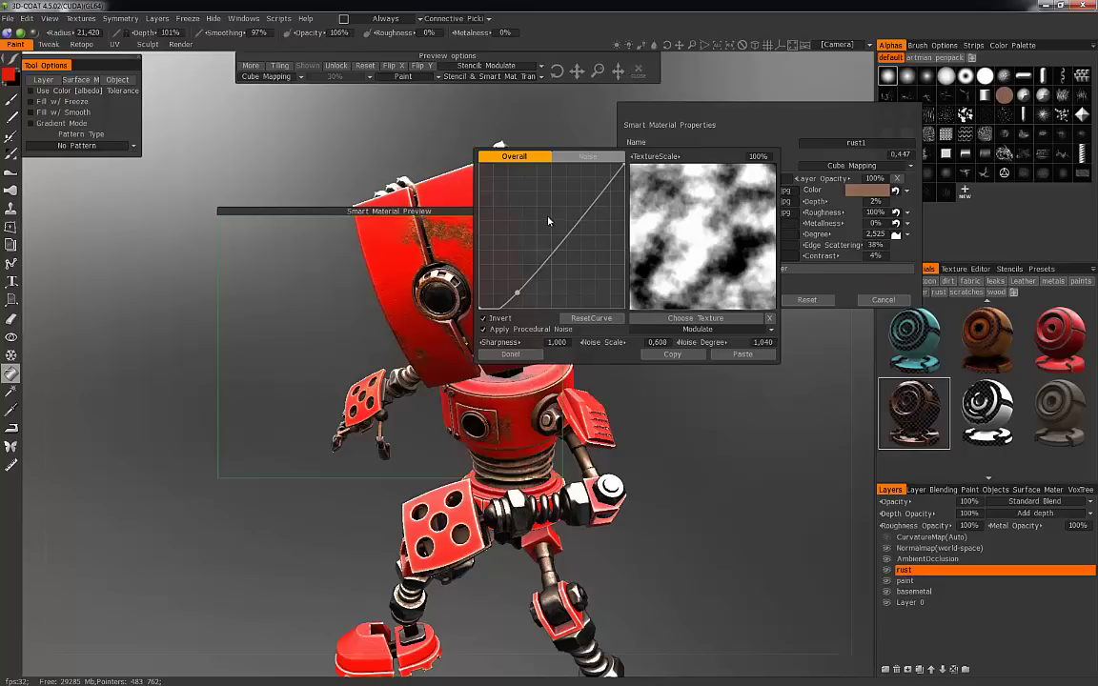
left_click_drag(562, 249, 546, 204)
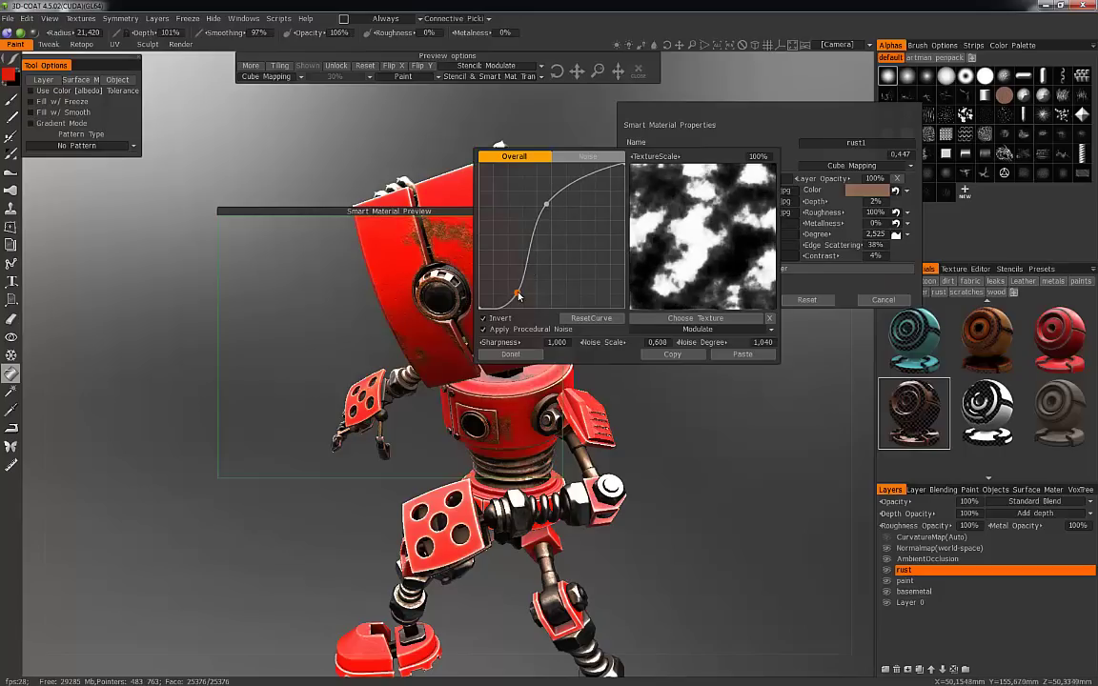
left_click_drag(517, 292, 523, 302)
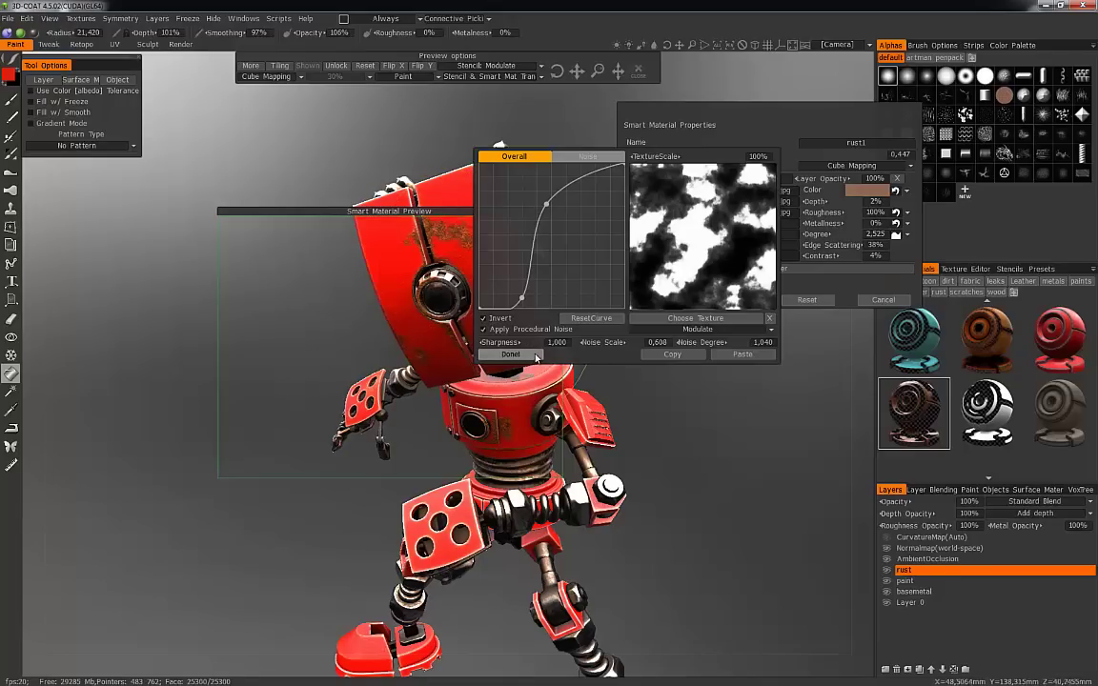
left_click(511, 355)
Set rust1's contrast to 24% and save the smart material.
key("ctrl+z")
left_click_drag(739, 468, 733, 464)
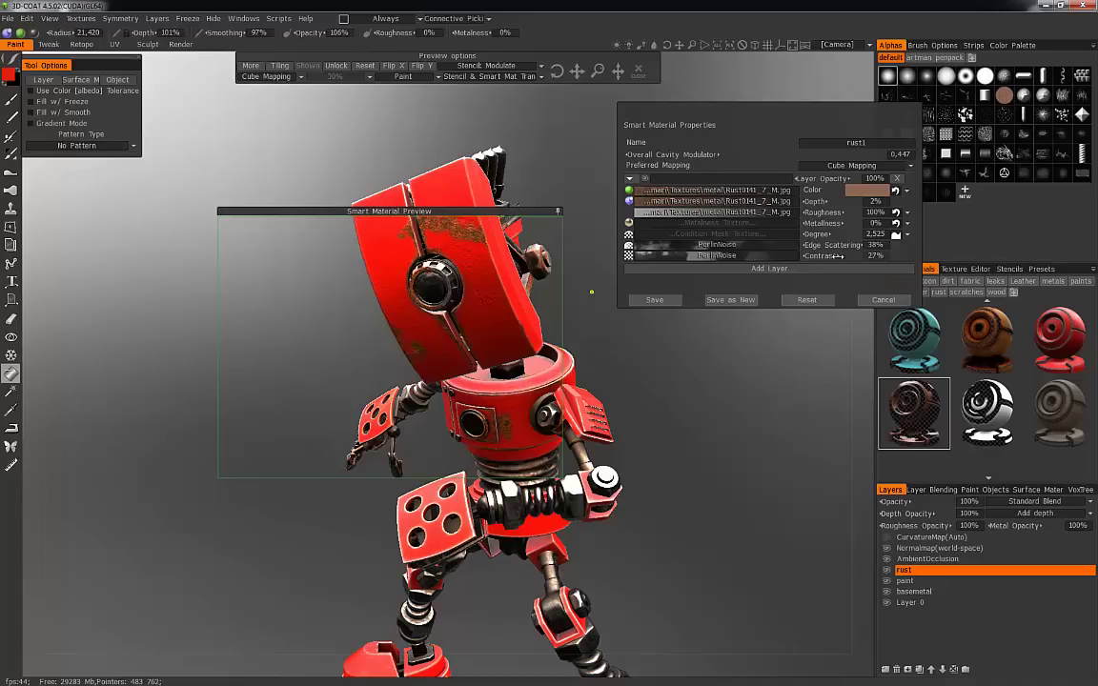
left_click_drag(839, 257, 831, 256)
right_click_drag(757, 511, 721, 527)
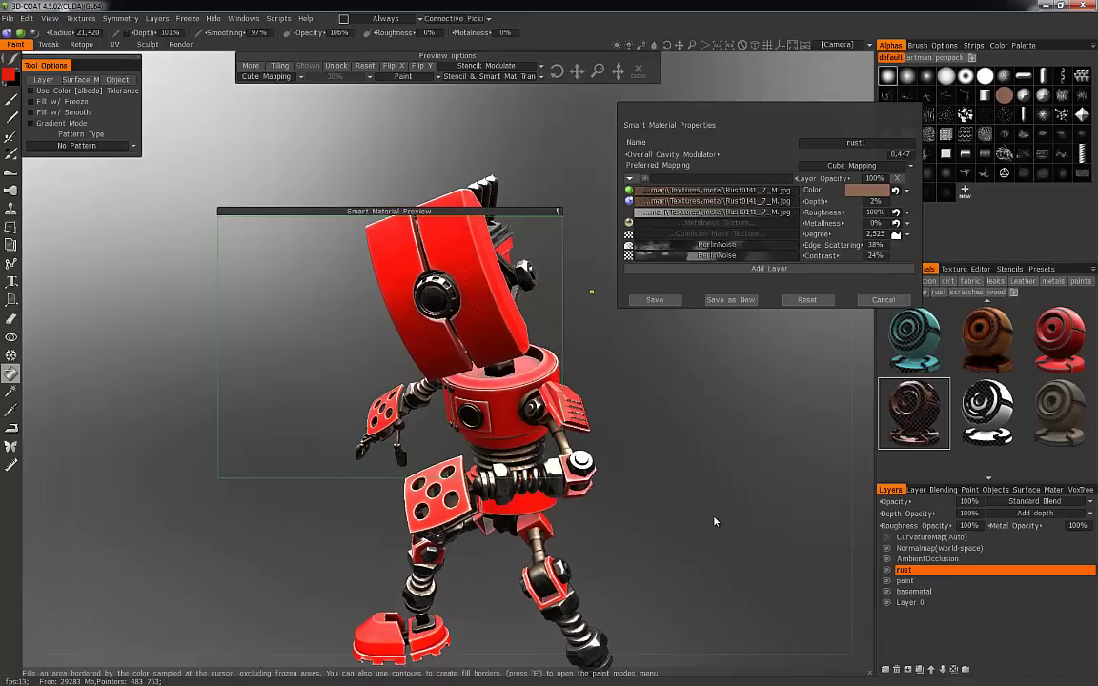
left_click_drag(689, 547, 561, 232)
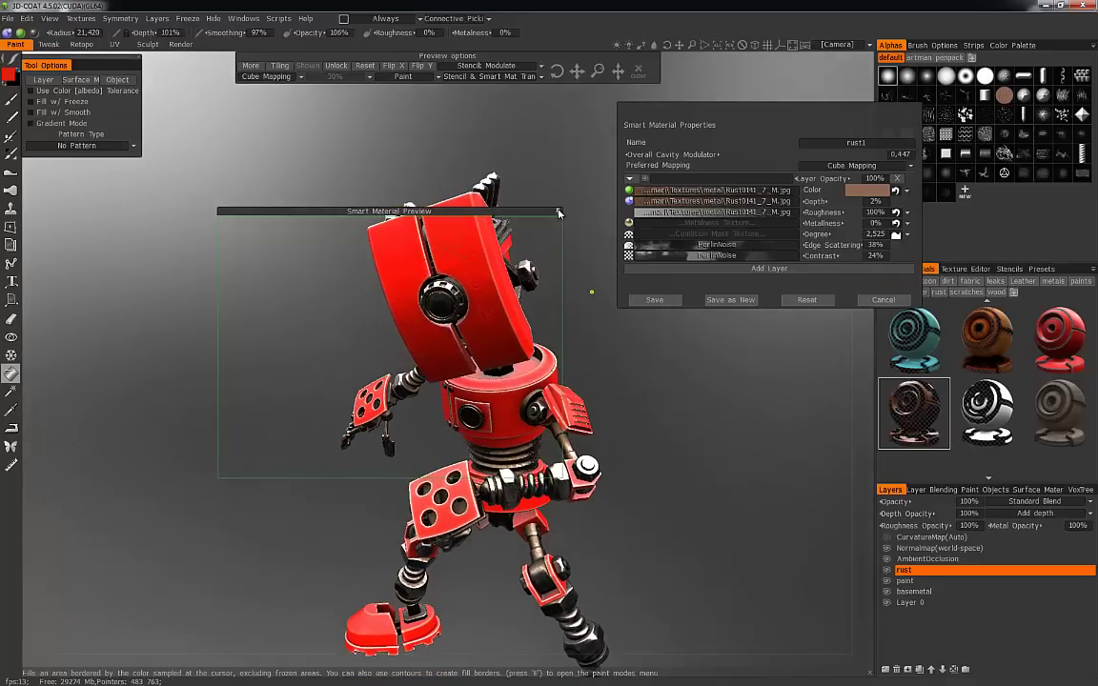
left_click(656, 301)
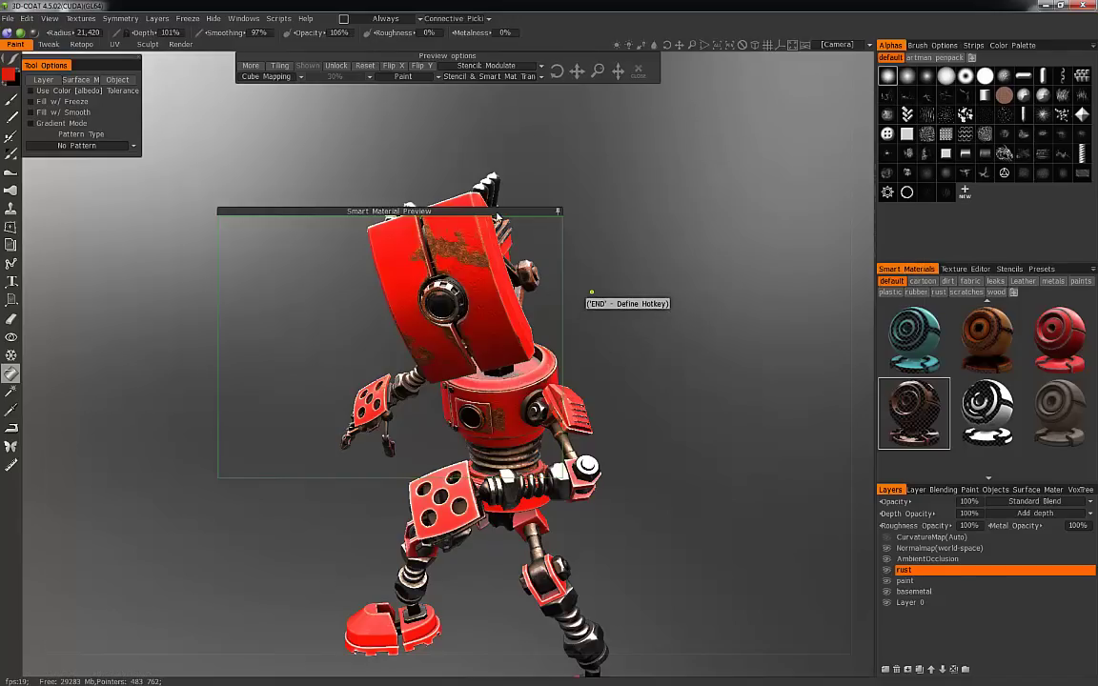
Collapse the smart material preview and examine the rust distribution on the robot's head, torso, back, legs and feet.
left_click(559, 212)
left_click_drag(532, 212, 683, 112)
left_click_drag(720, 322, 686, 335)
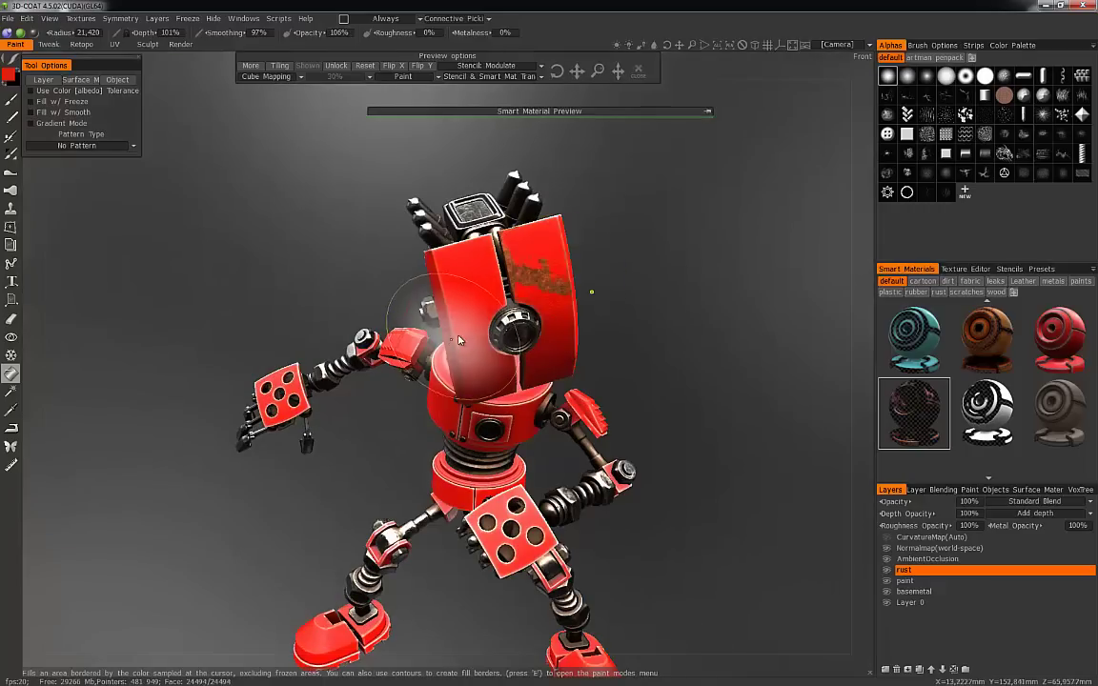
mouse_move(757, 399)
left_mouse_down()
mouse_move(639, 307)
mouse_move(615, 315)
left_mouse_up()
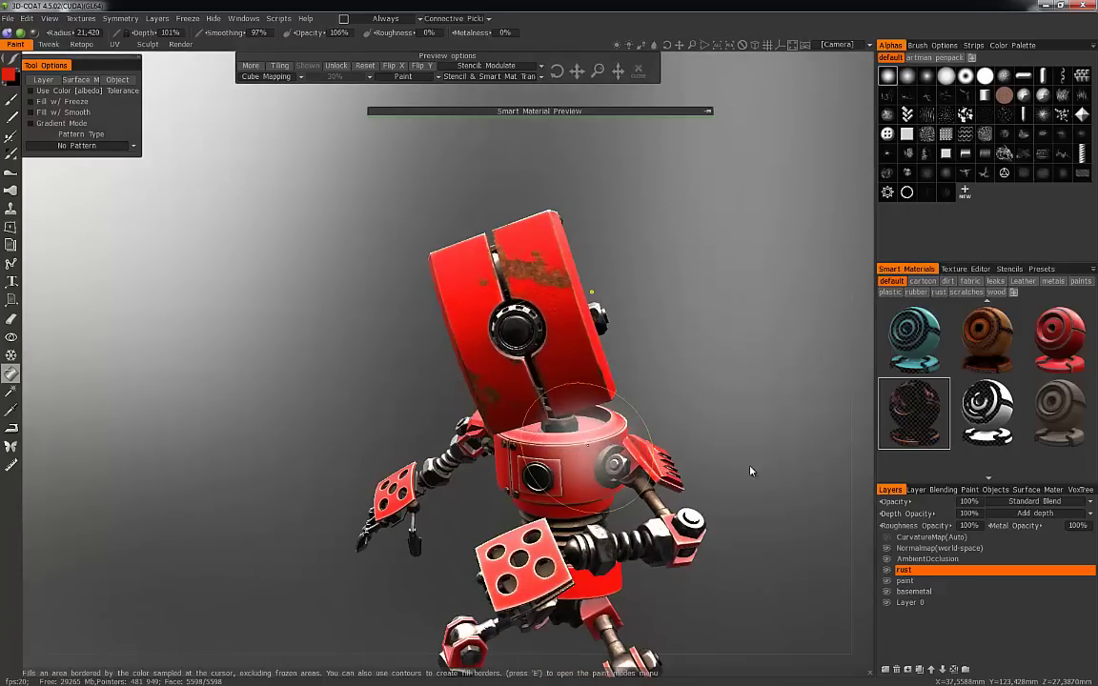
left_click_drag(730, 443, 733, 490)
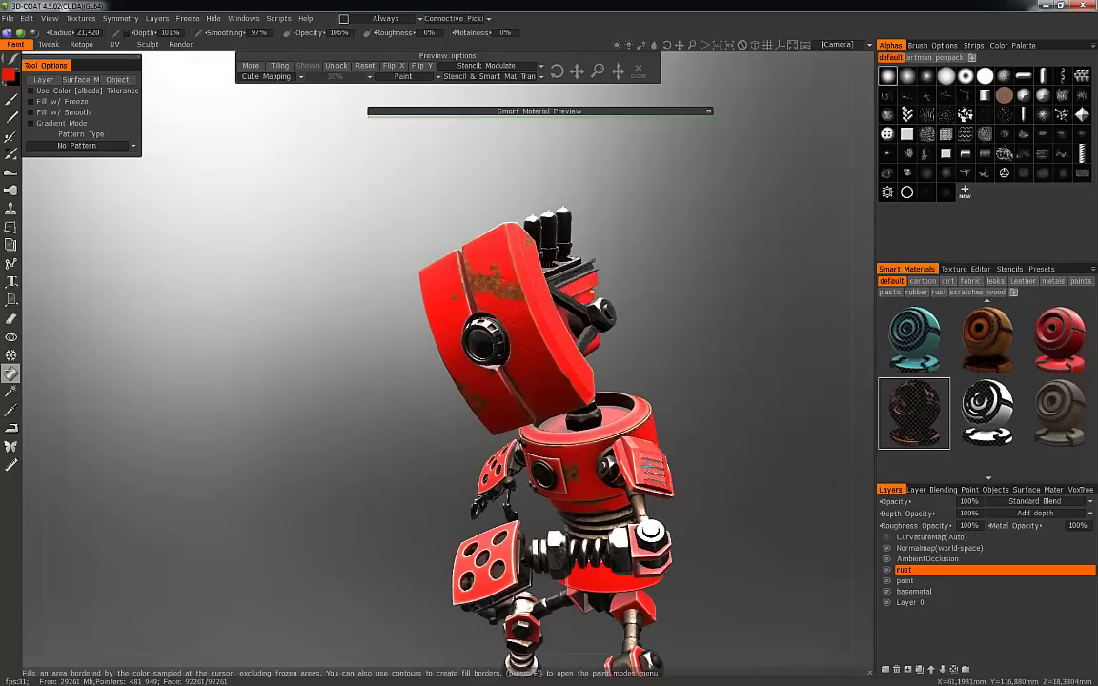
left_click_drag(767, 532, 596, 477)
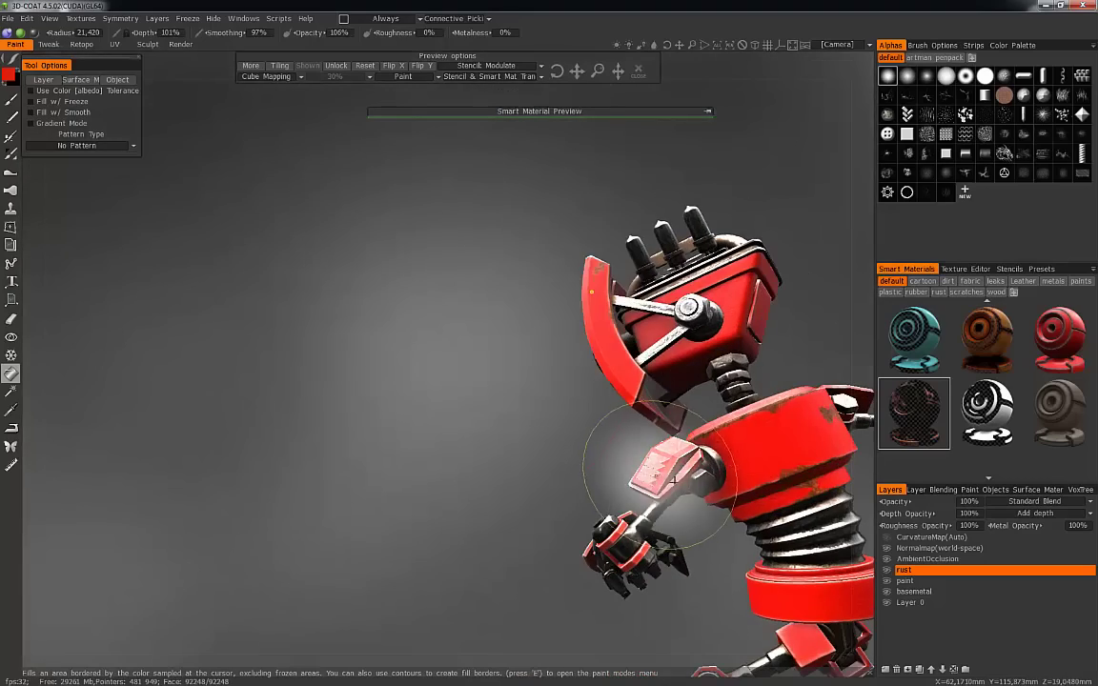
left_click_drag(407, 556, 229, 536)
left_click_drag(367, 469, 209, 465)
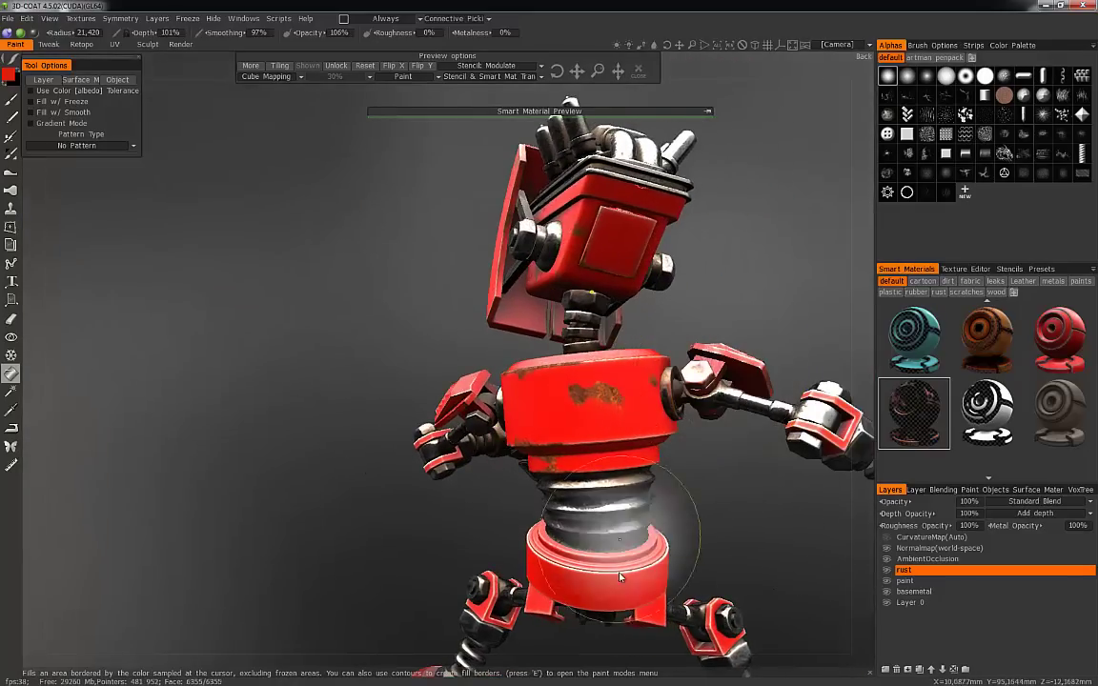
left_click_drag(740, 575, 576, 450)
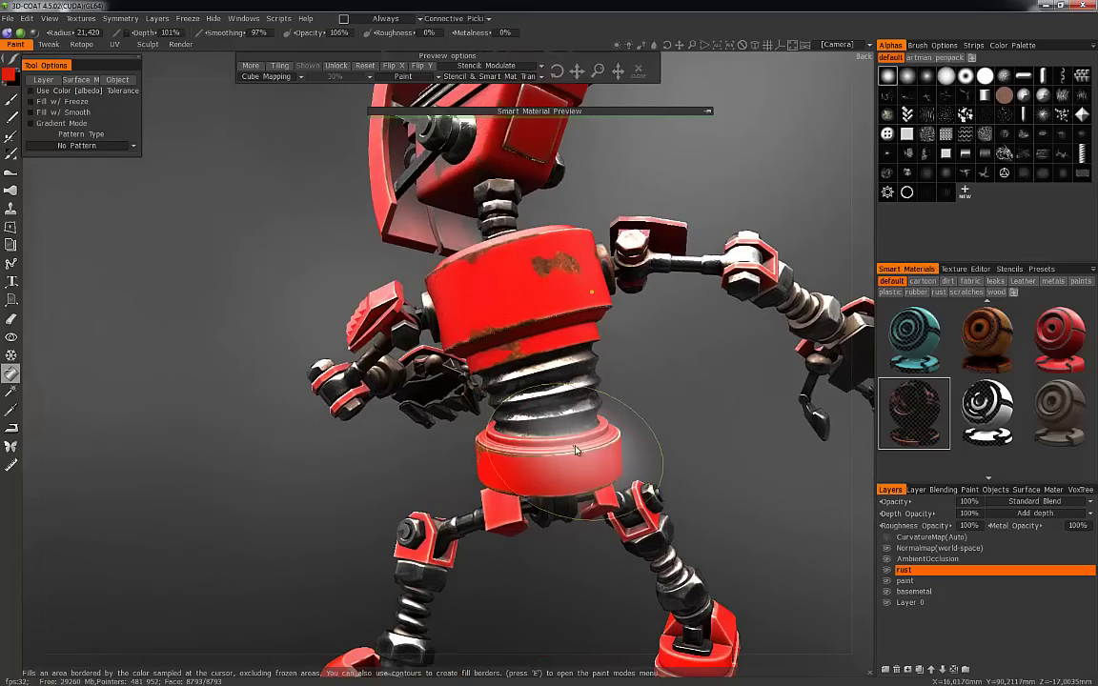
mouse_move(706, 495)
left_mouse_down()
mouse_move(747, 498)
mouse_move(711, 575)
mouse_move(704, 502)
left_mouse_up()
left_click_drag(699, 546, 488, 495)
middle_click_drag(707, 486, 753, 377)
mouse_move(753, 376)
left_mouse_down()
mouse_move(784, 417)
mouse_move(717, 436)
left_mouse_up()
left_click(632, 513)
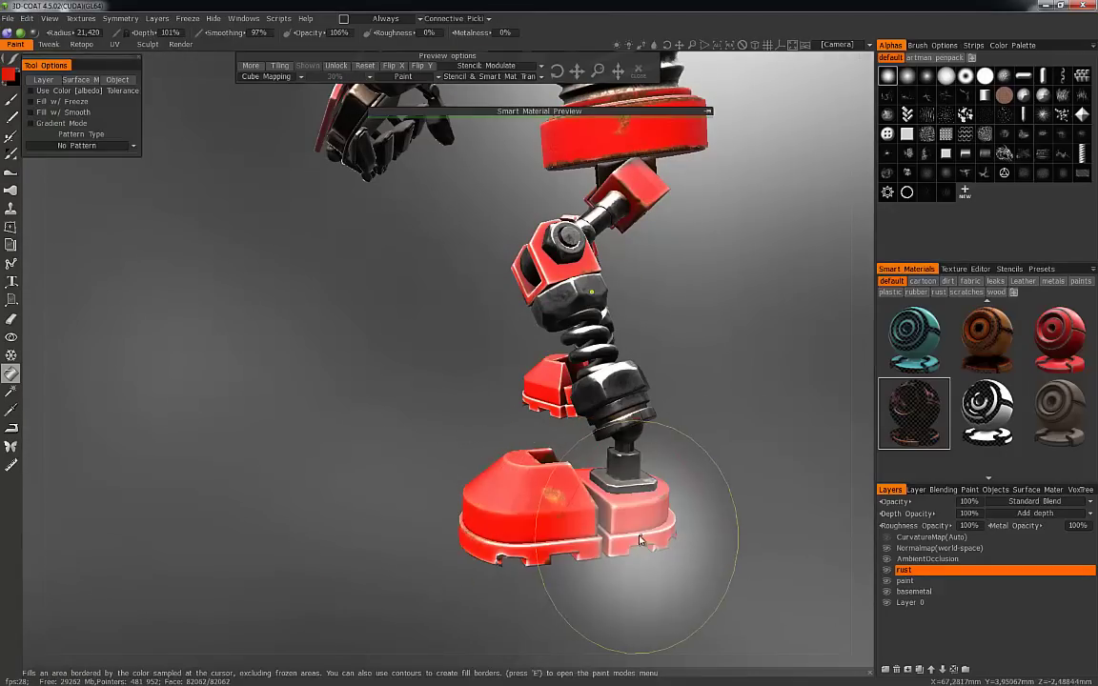
mouse_move(743, 536)
left_mouse_down()
mouse_move(838, 505)
mouse_move(882, 458)
left_mouse_up()
mouse_move(354, 465)
left_mouse_down()
mouse_move(400, 445)
mouse_move(490, 359)
left_mouse_up()
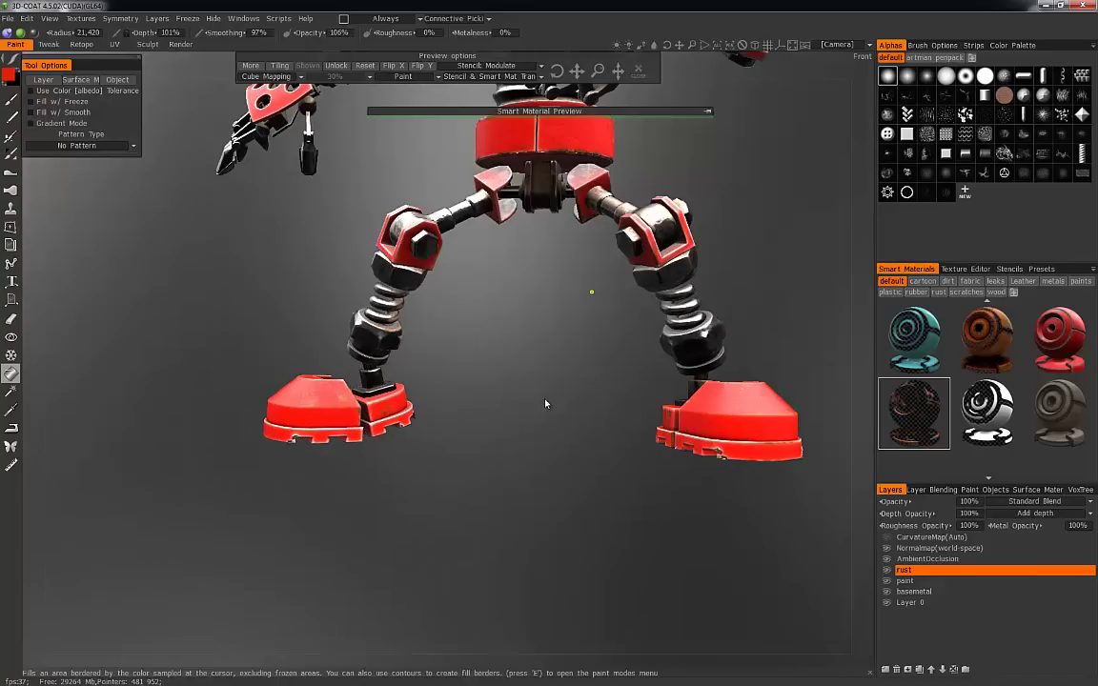
left_click_drag(568, 470, 617, 394)
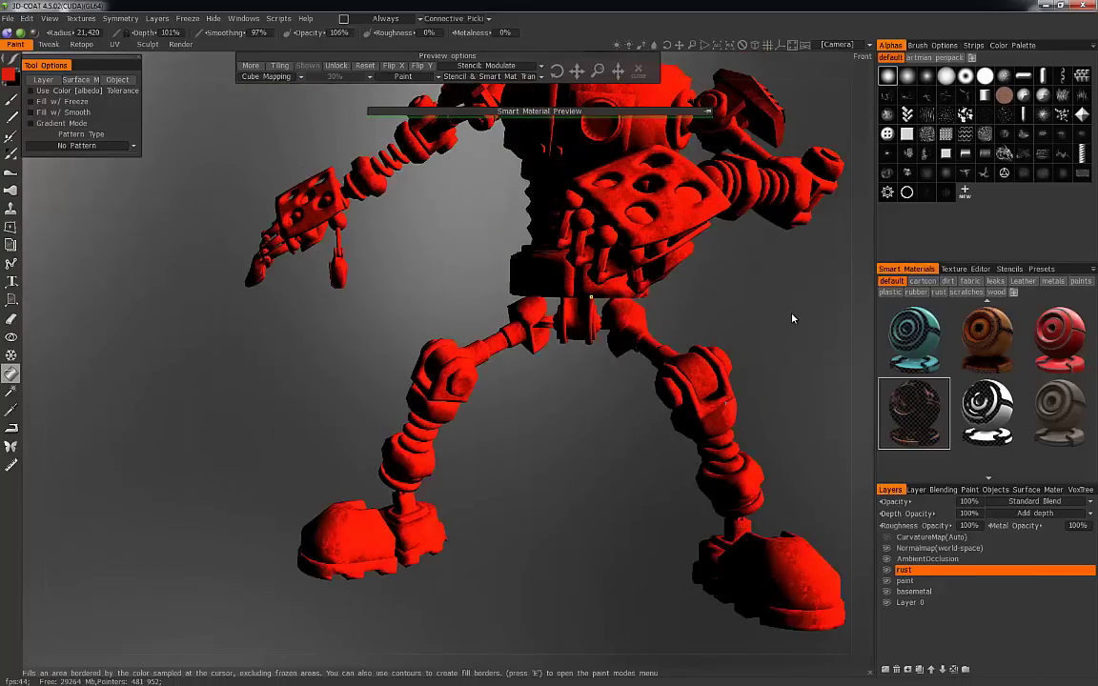
Compare the robot with the smart material preview expanded and collapsed, checking the rust on the torso and head from several sides.
left_click_drag(688, 286, 621, 338)
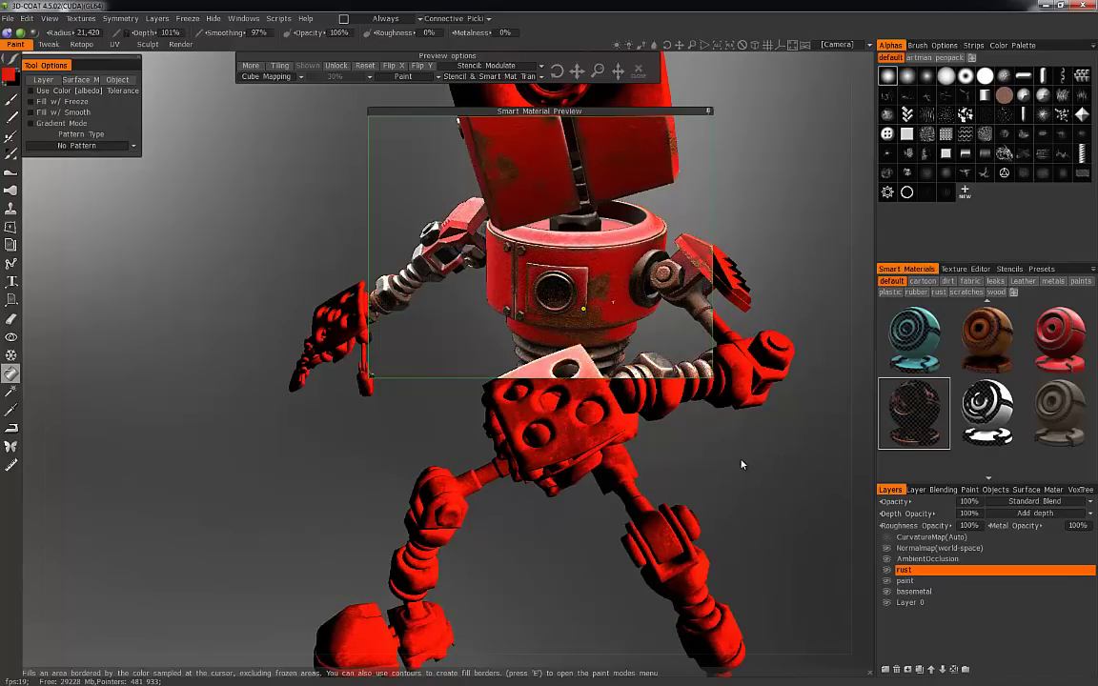
left_click_drag(762, 514, 515, 400)
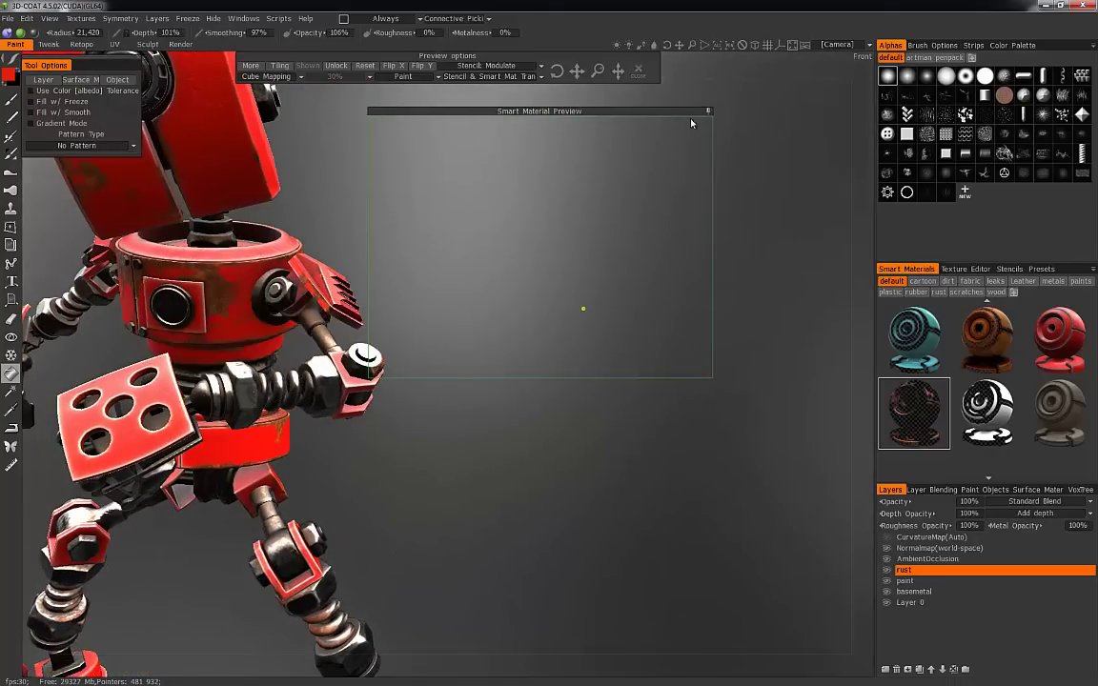
left_click_drag(649, 232, 736, 431)
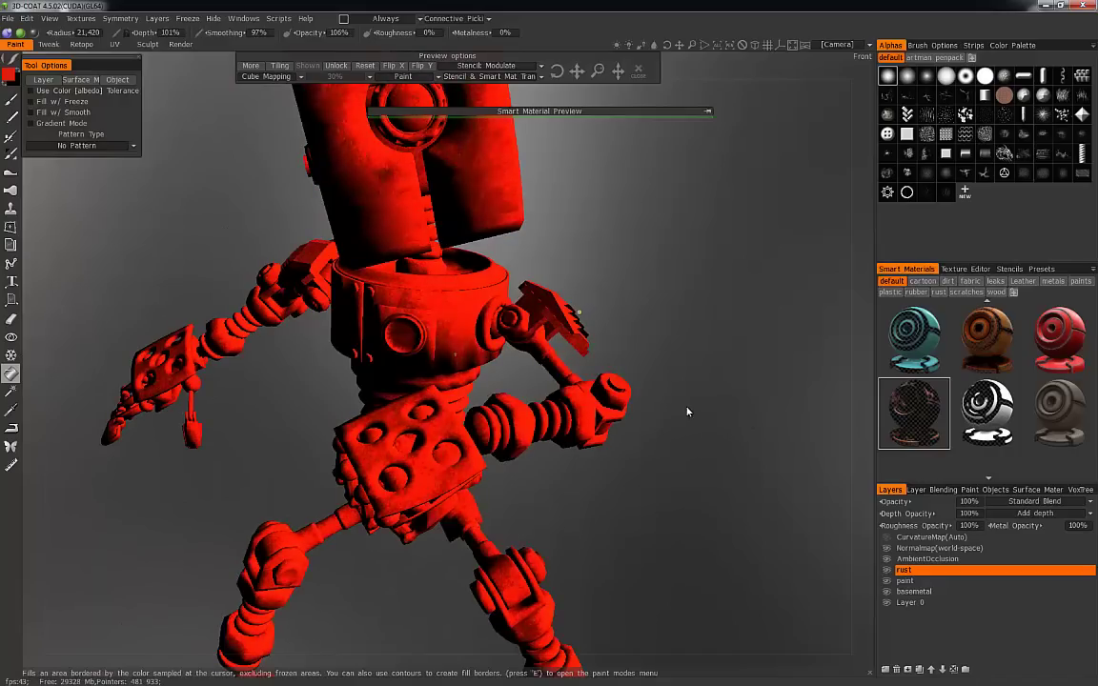
left_click_drag(729, 429, 702, 413)
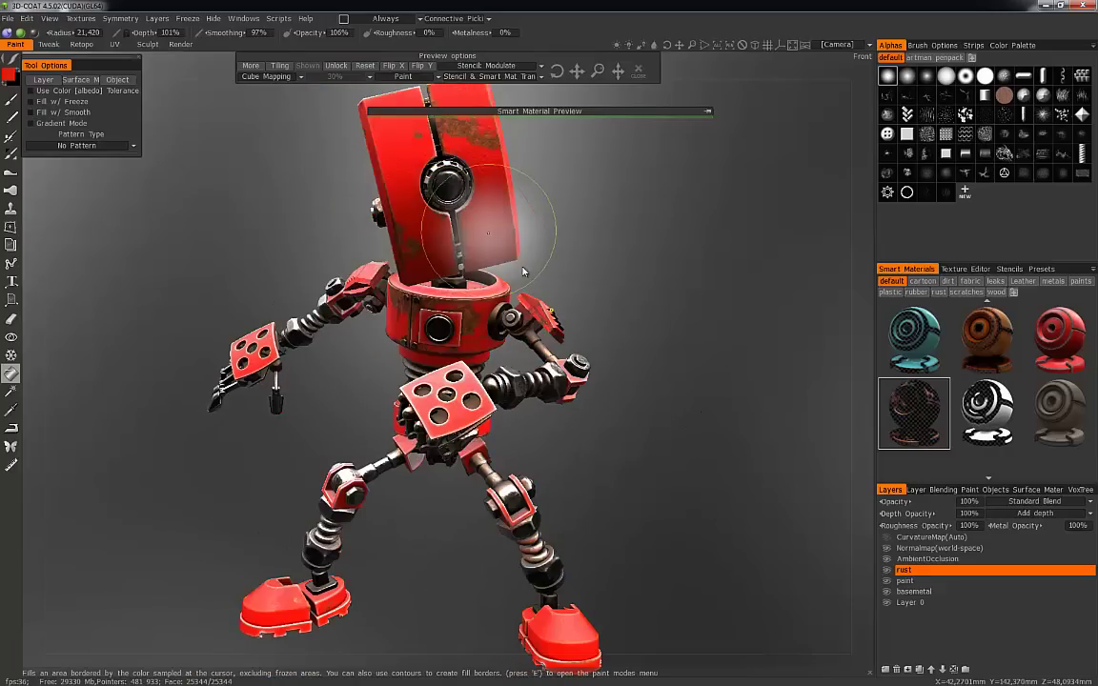
left_click_drag(654, 357, 658, 458)
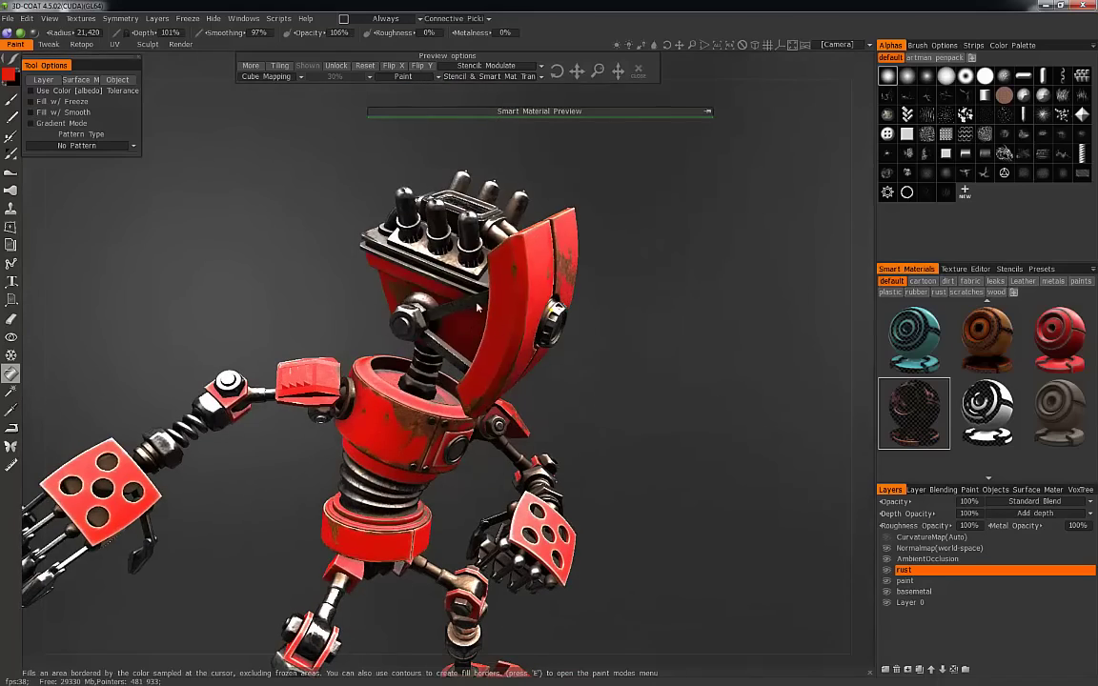
mouse_move(614, 357)
left_mouse_down()
mouse_move(802, 413)
mouse_move(315, 286)
left_mouse_up()
mouse_move(595, 473)
left_mouse_down()
mouse_move(448, 469)
mouse_move(262, 401)
left_mouse_up()
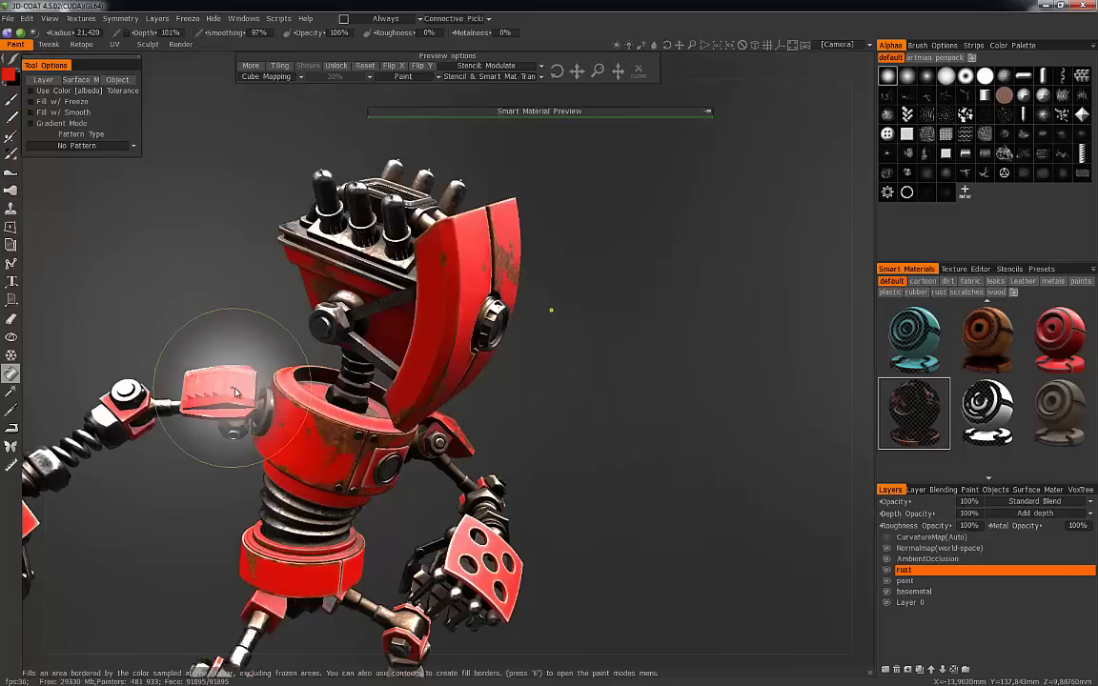
left_click_drag(601, 504, 480, 428)
scroll(481, 428, "down", 3)
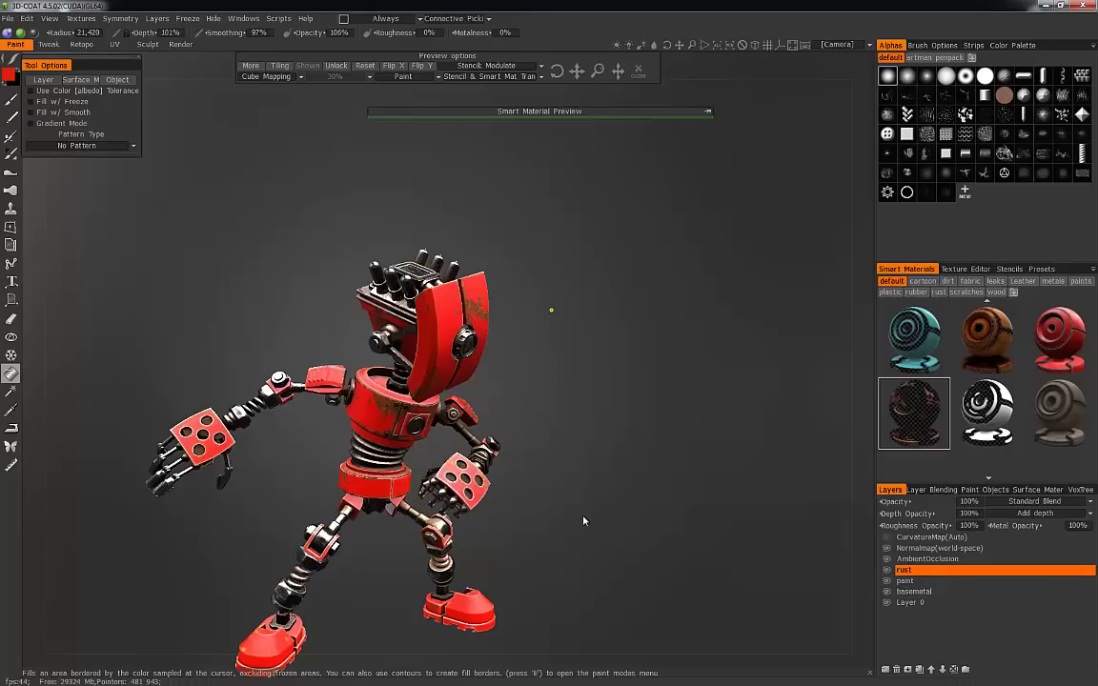
left_click_drag(580, 519, 448, 532)
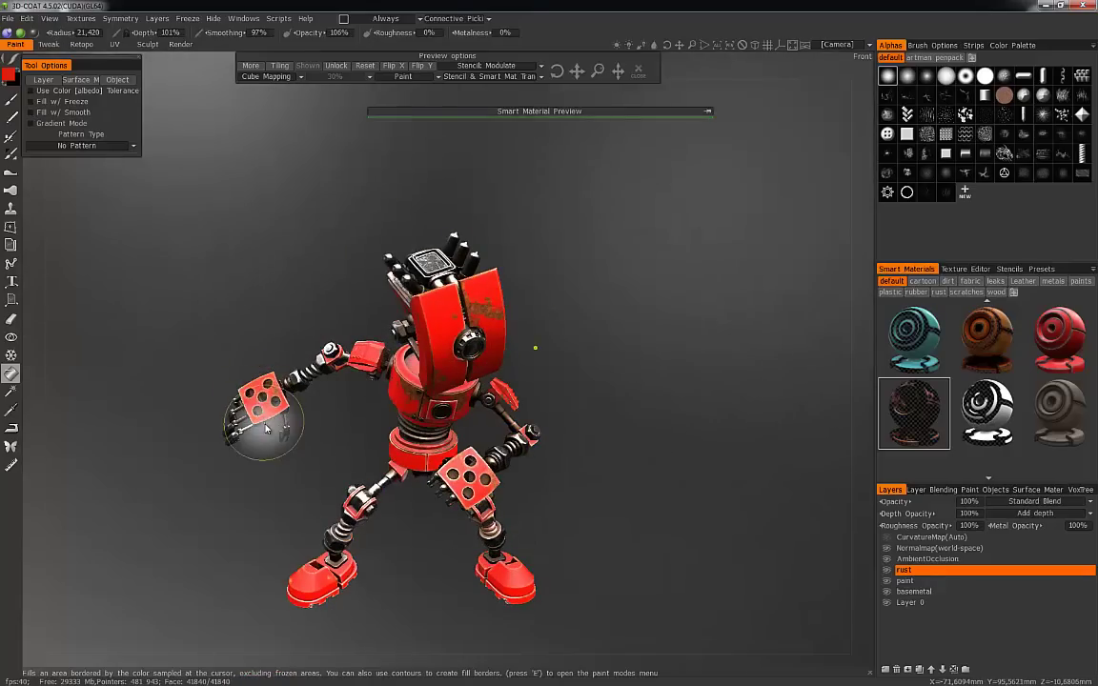
left_click_drag(600, 431, 771, 457)
mouse_move(654, 417)
left_mouse_down()
mouse_move(381, 400)
mouse_move(584, 446)
left_mouse_up()
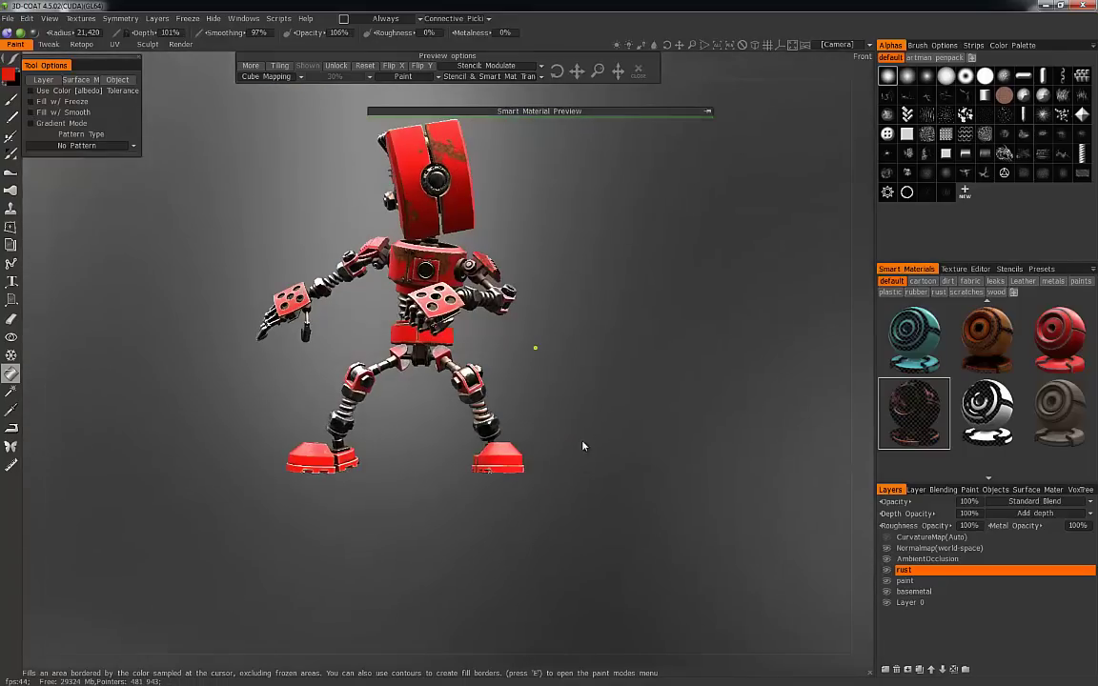
Add a new layer above the rust layer and name it leaking.
left_click(885, 669)
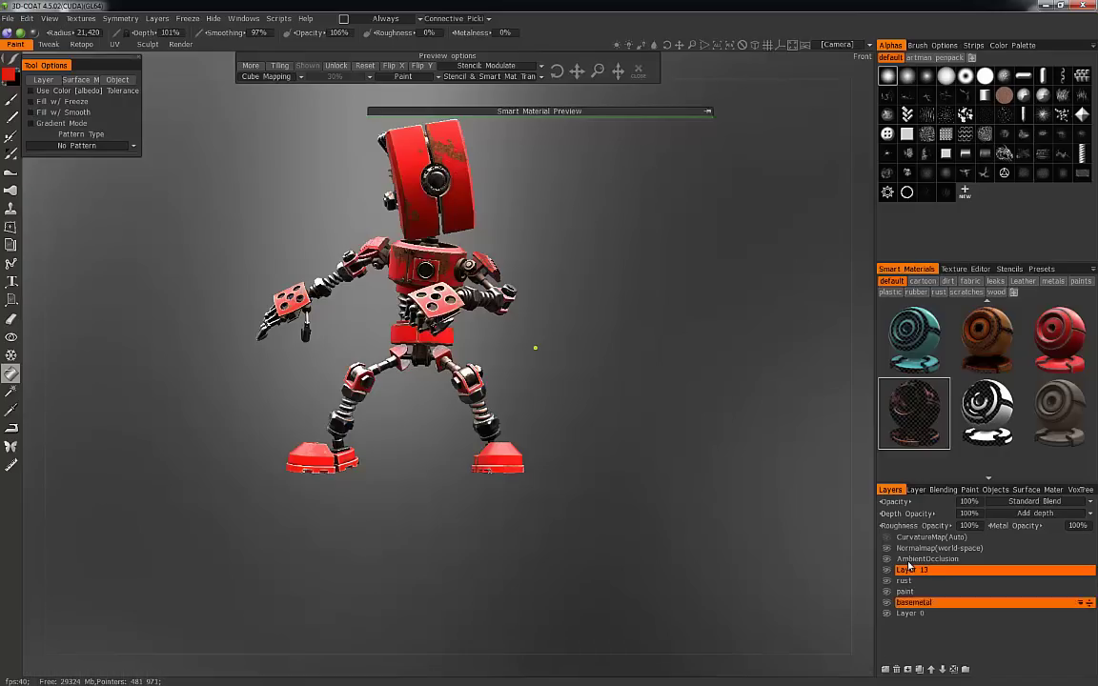
type("leaking")
key("Return")
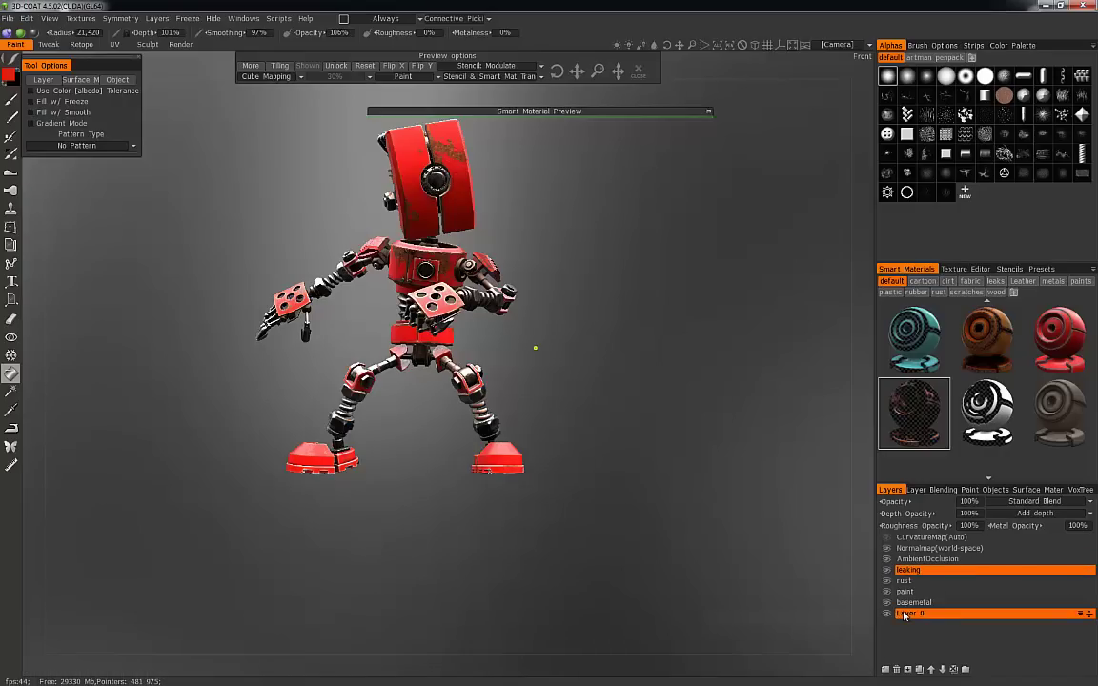
left_click_drag(652, 432, 730, 553)
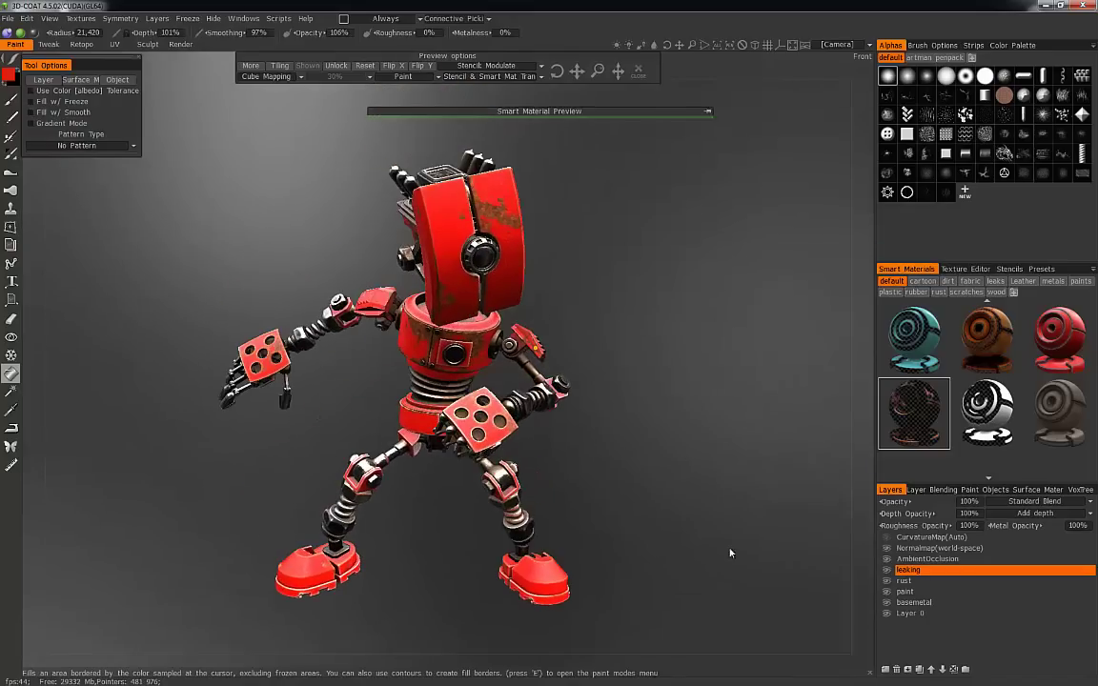
Restore the factory defaults of the first smart material in the leaks category.
left_click(970, 282)
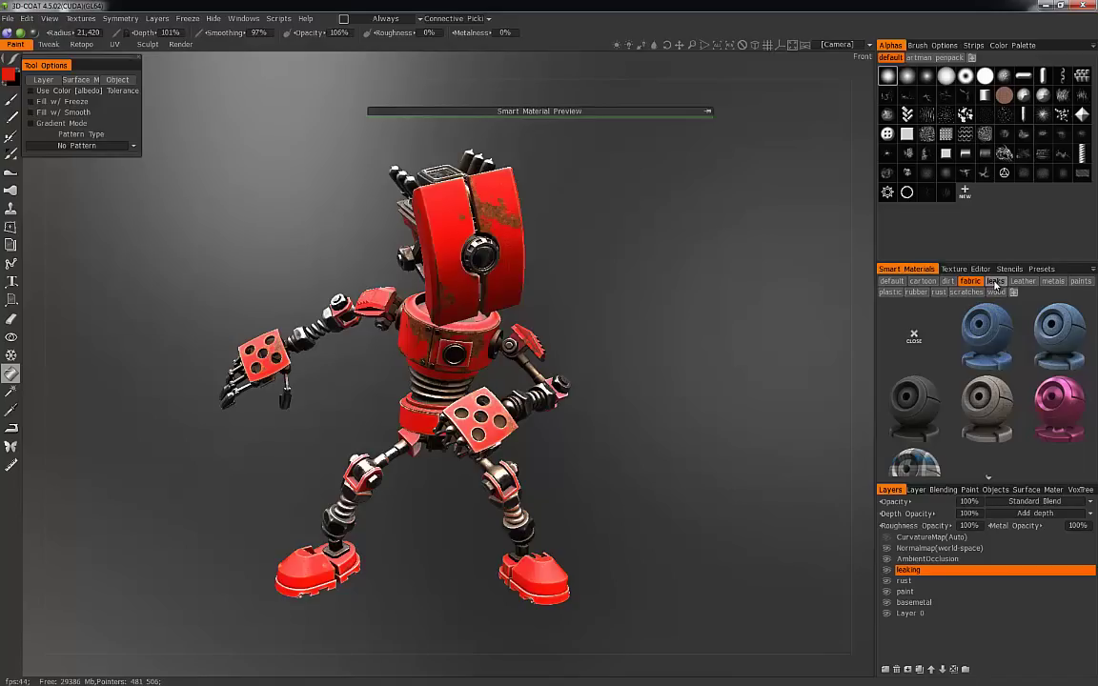
left_click(995, 282)
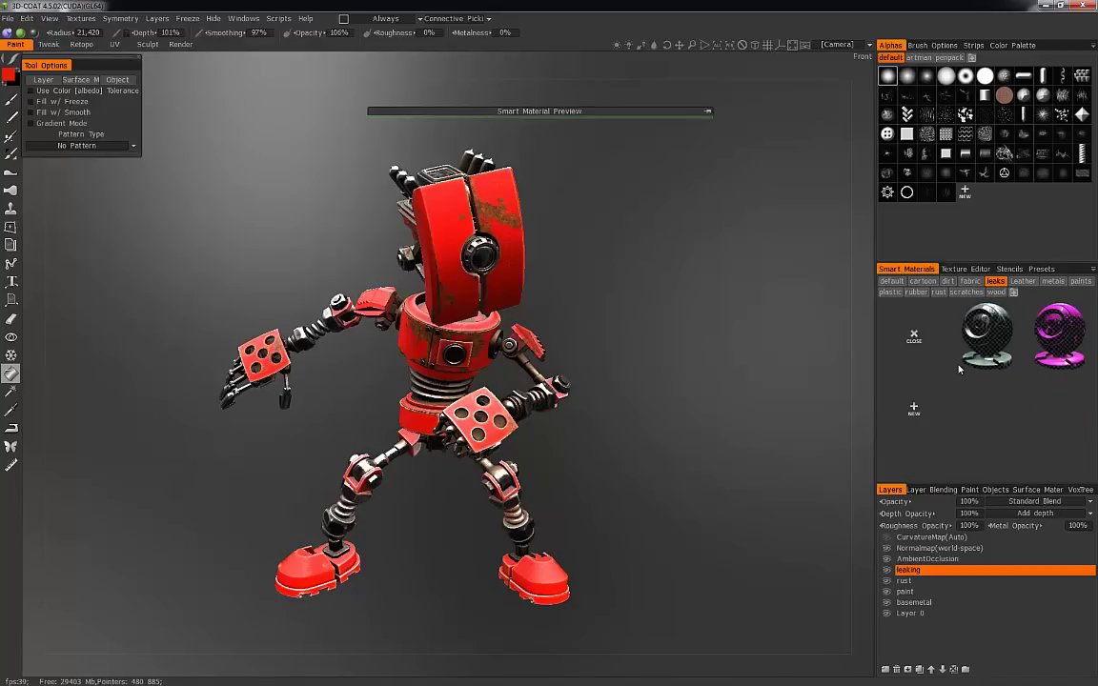
right_click(963, 319)
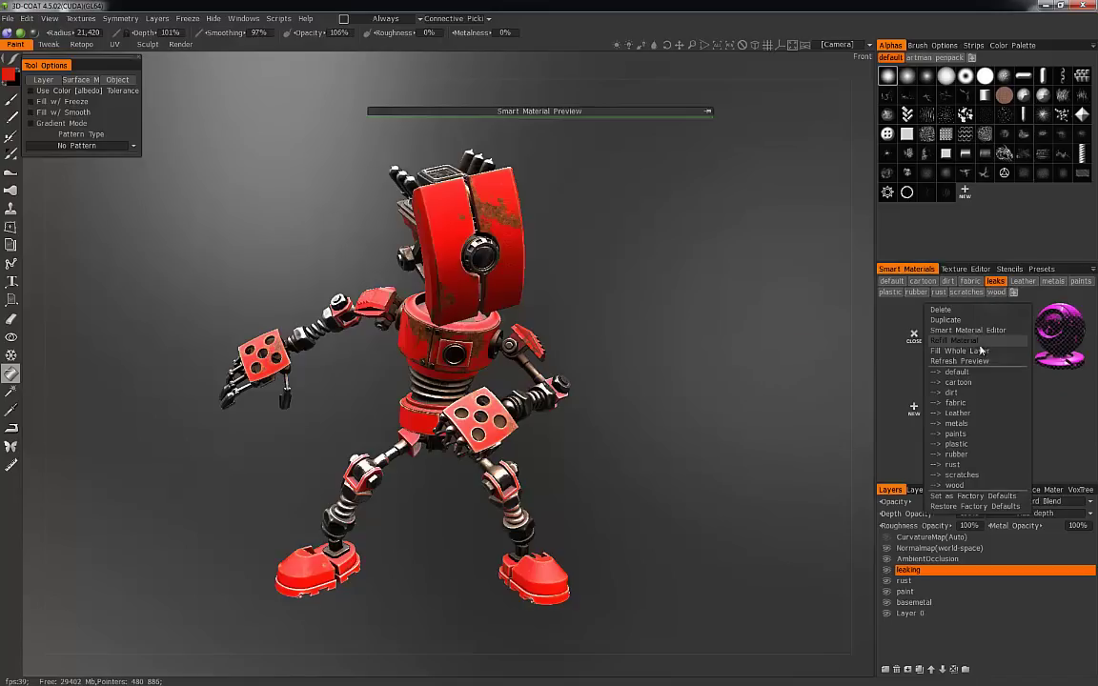
left_click(961, 508)
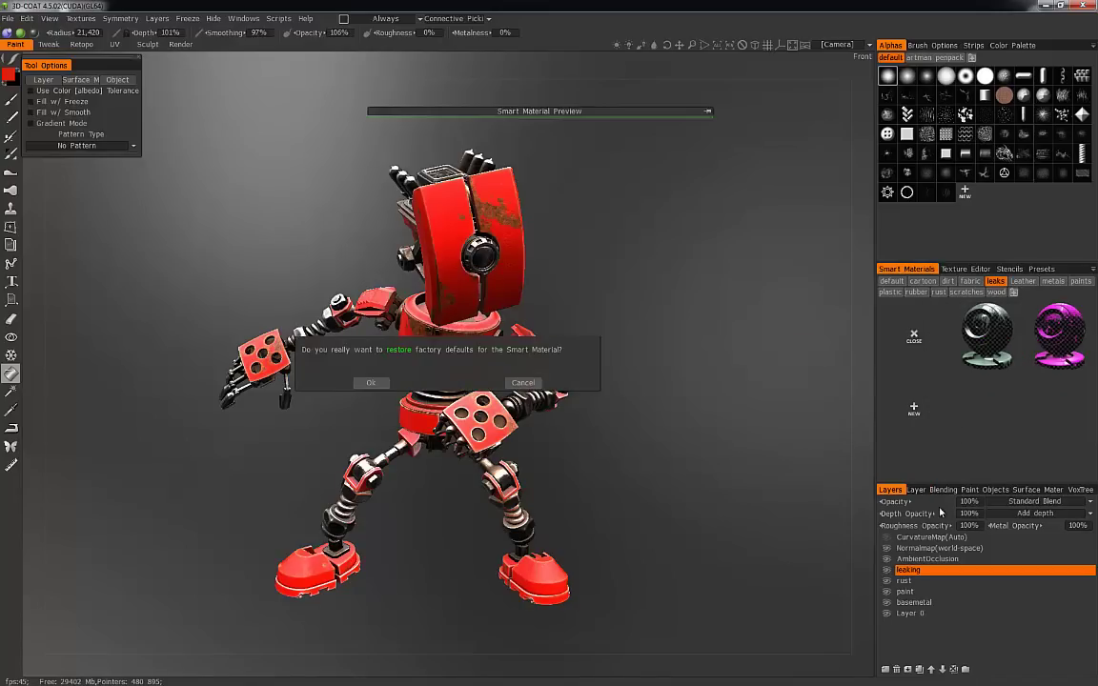
left_click(368, 383)
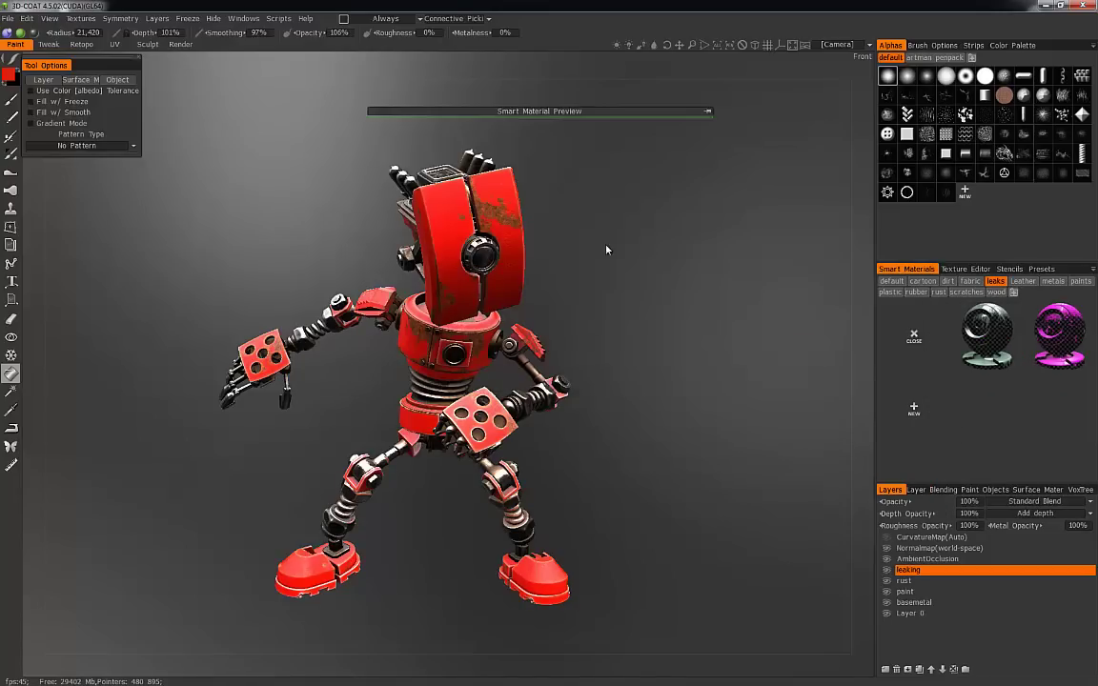
Expand the smart material preview, select the leaks material, and check where it would cover the robot.
left_click(707, 112)
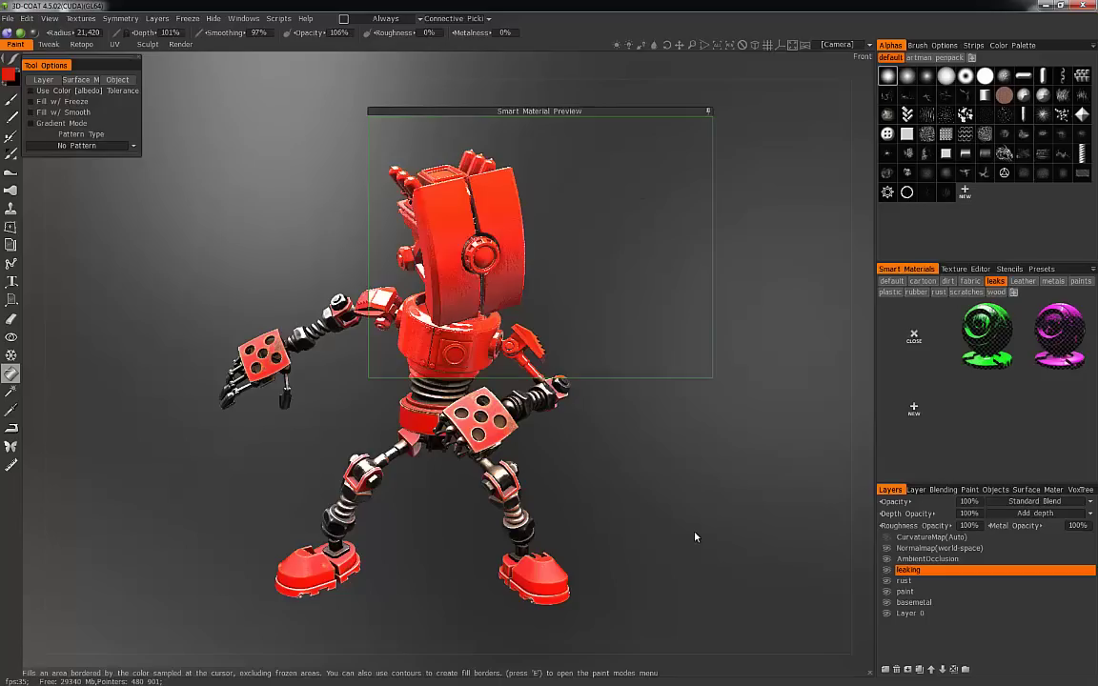
left_click(969, 336)
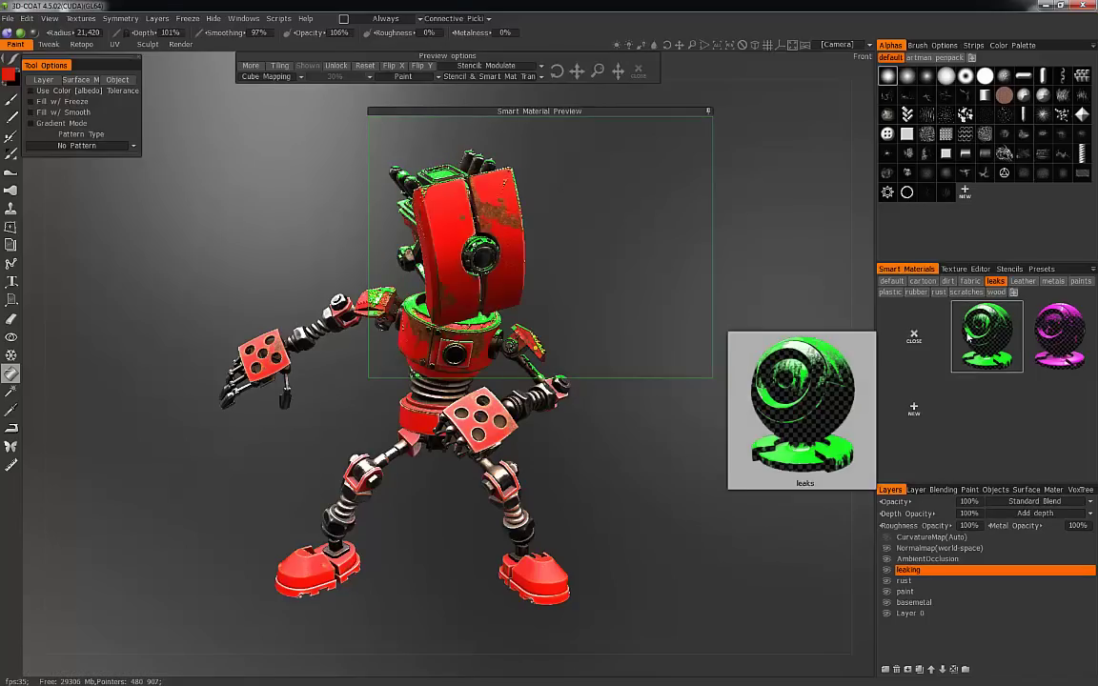
left_click_drag(652, 535, 622, 540)
left_click_drag(669, 507, 697, 502)
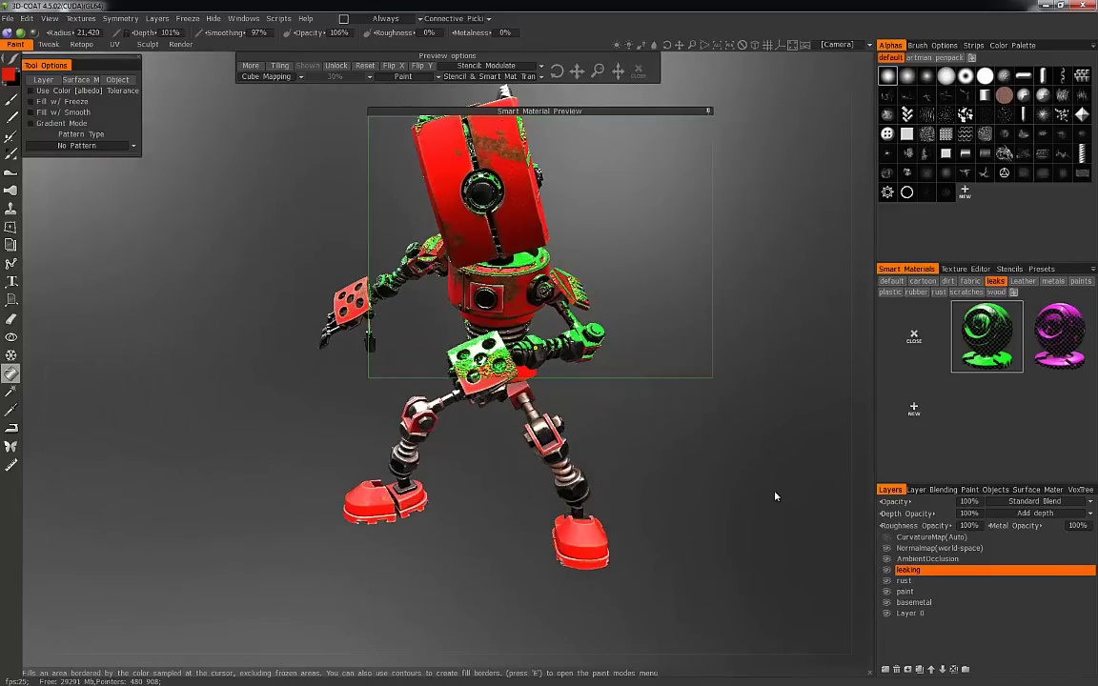
Open the leaks material for editing and set its color to dark grey-green with hue 147, saturation 9% and lightness 27%.
right_click(989, 331)
left_click(982, 316)
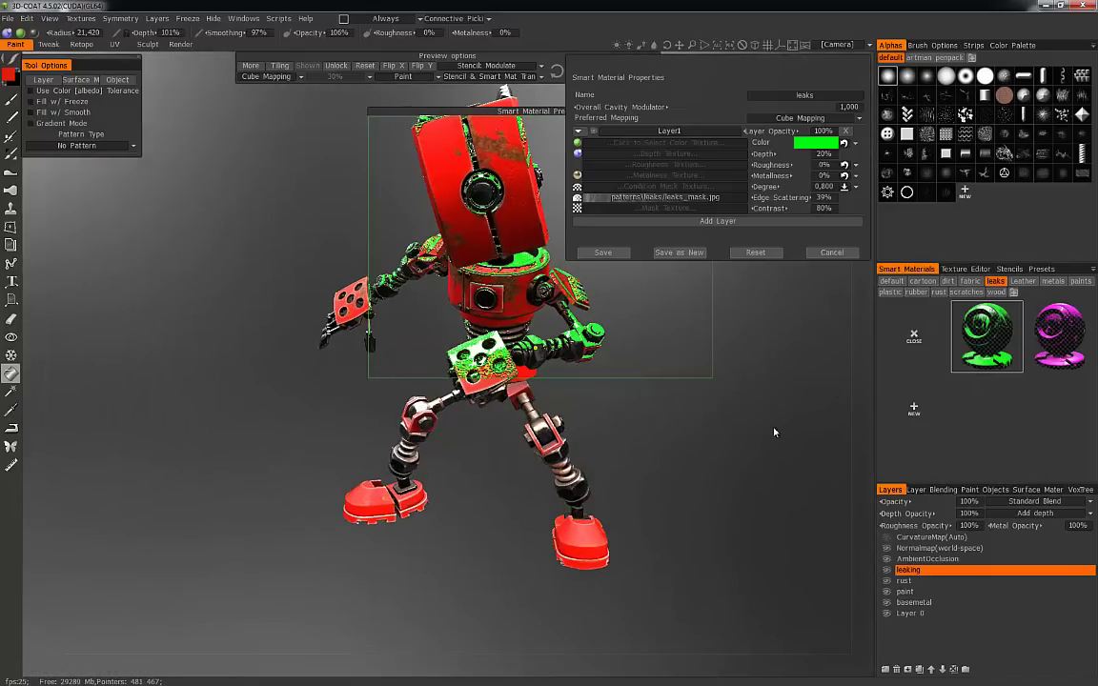
left_click(826, 143)
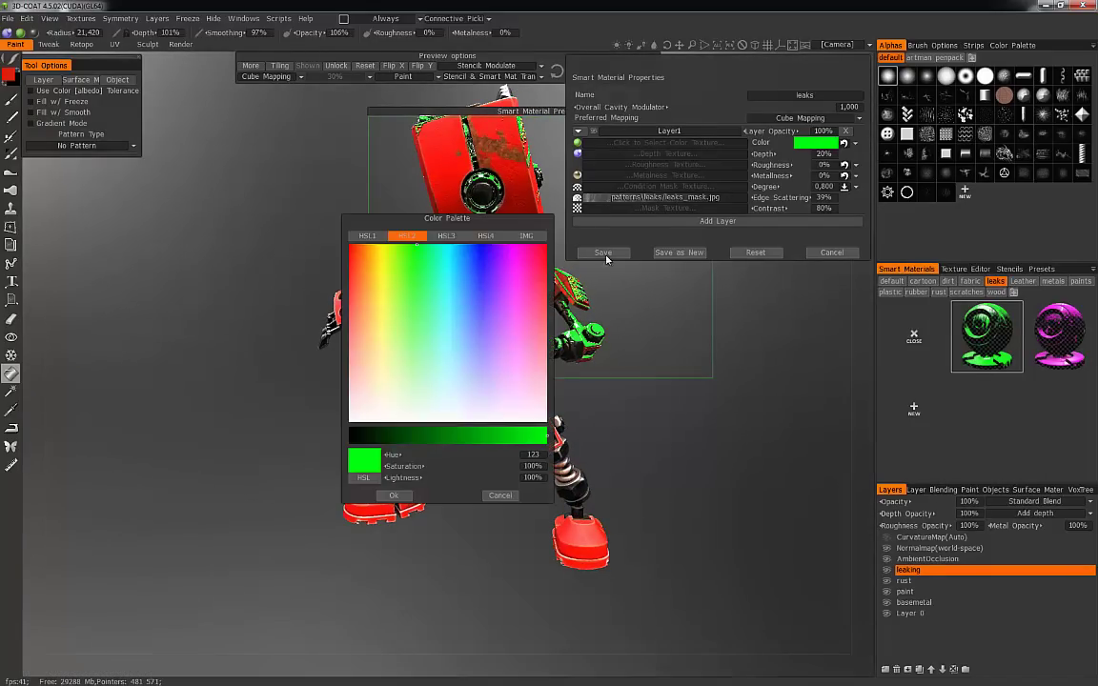
left_click(430, 437)
left_click(420, 384)
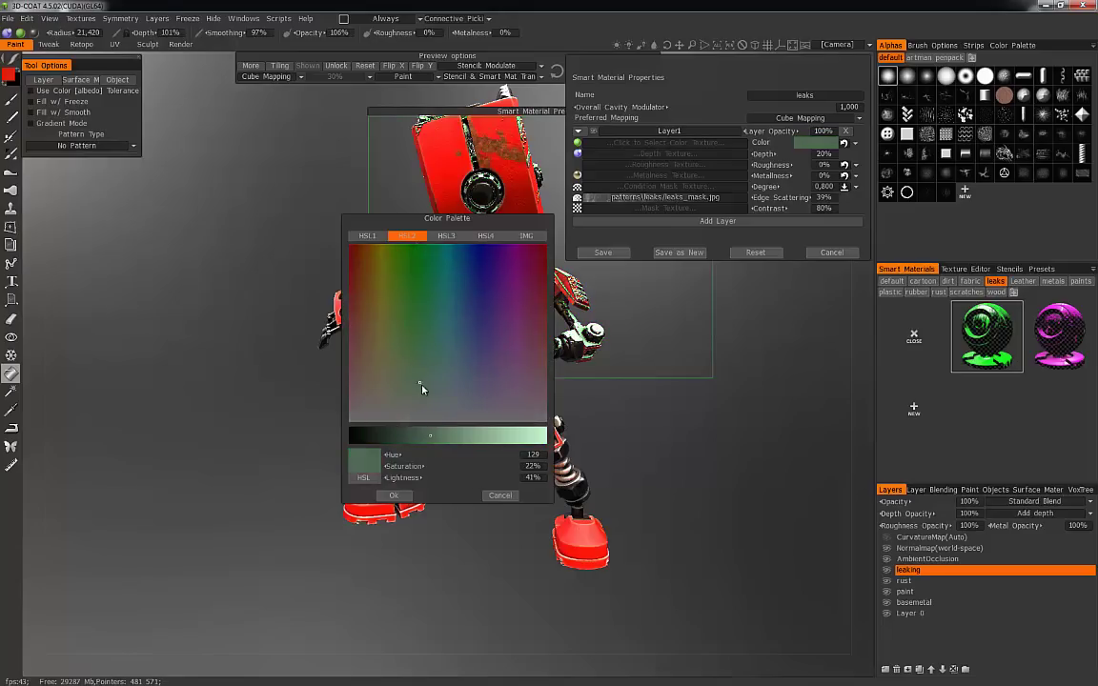
left_click(417, 437)
left_click(417, 398)
left_click(410, 437)
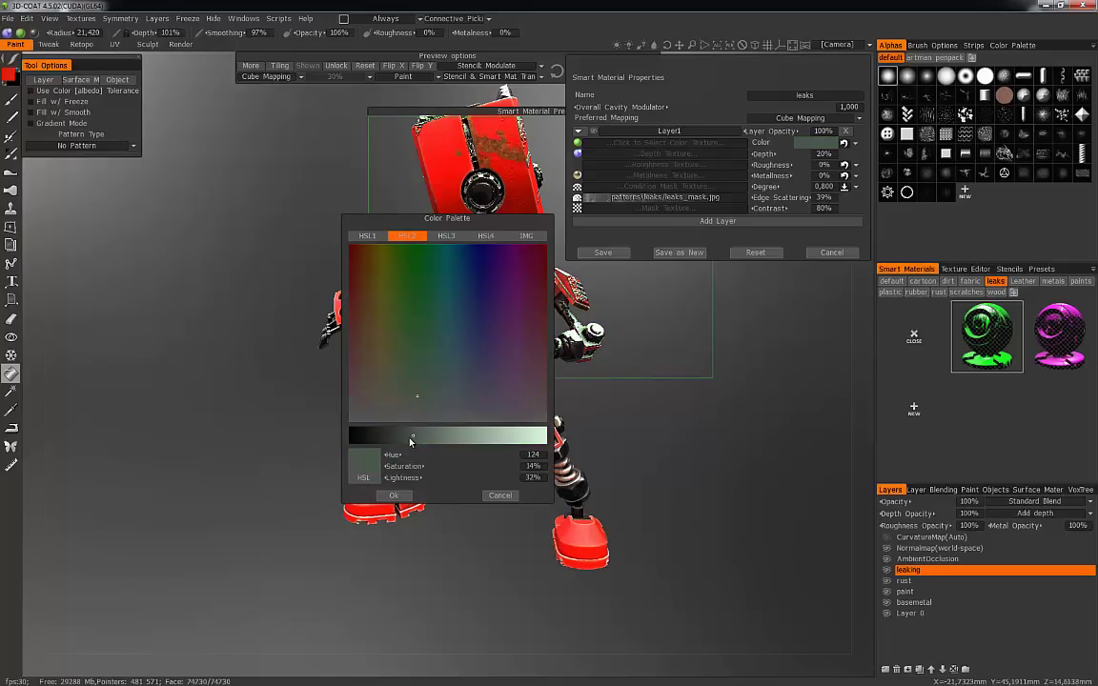
left_click(409, 411)
left_click(405, 438)
left_click(403, 438)
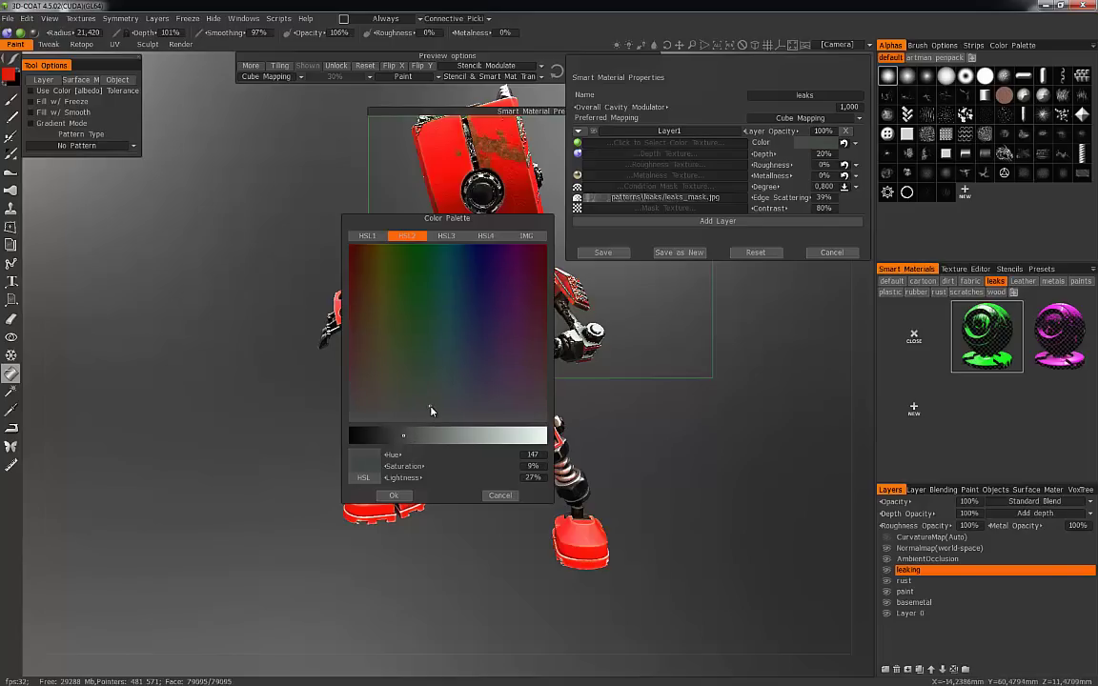
left_click(394, 496)
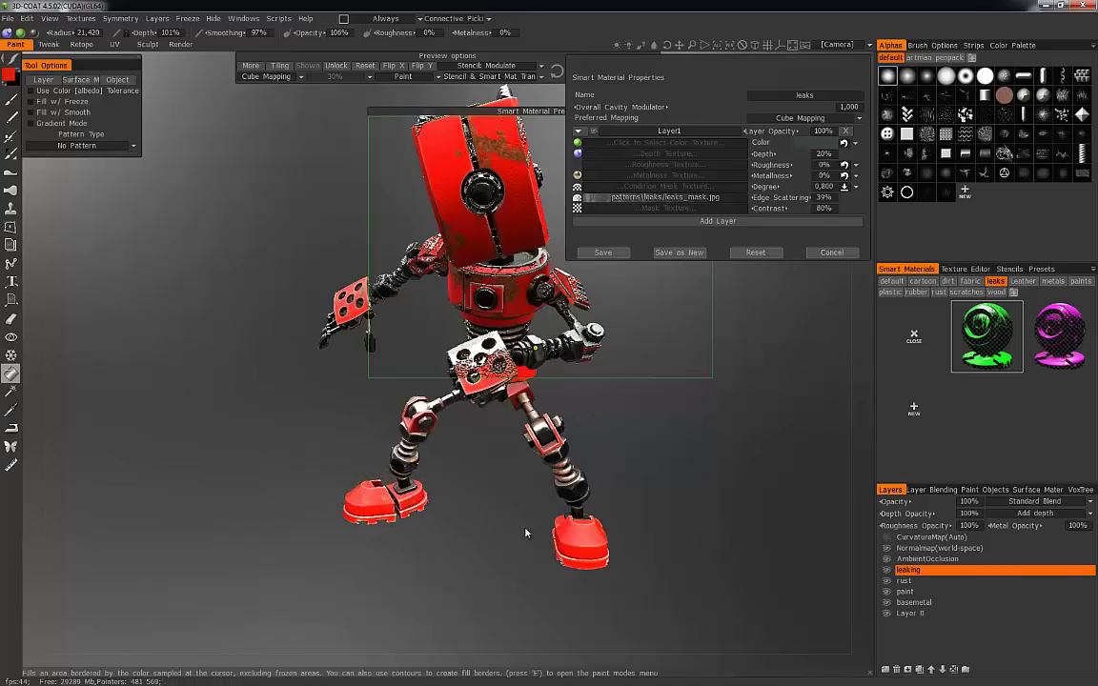
Set the leaks material's depth to 0% and check the effect on the robot.
left_click(822, 155)
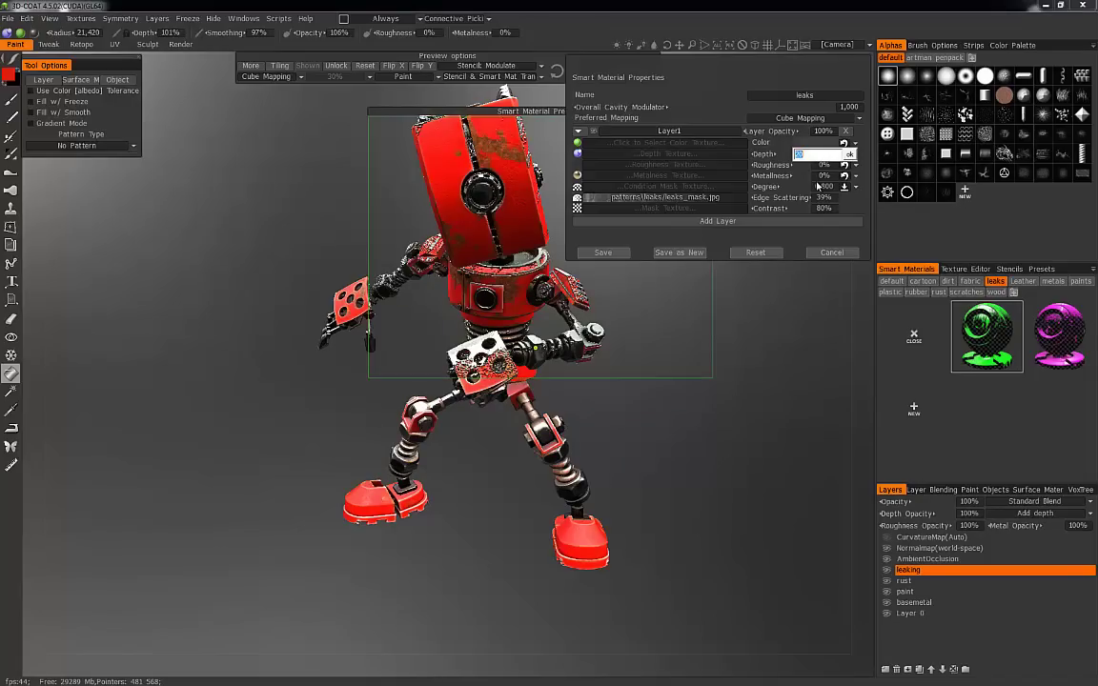
type("0")
key("Return")
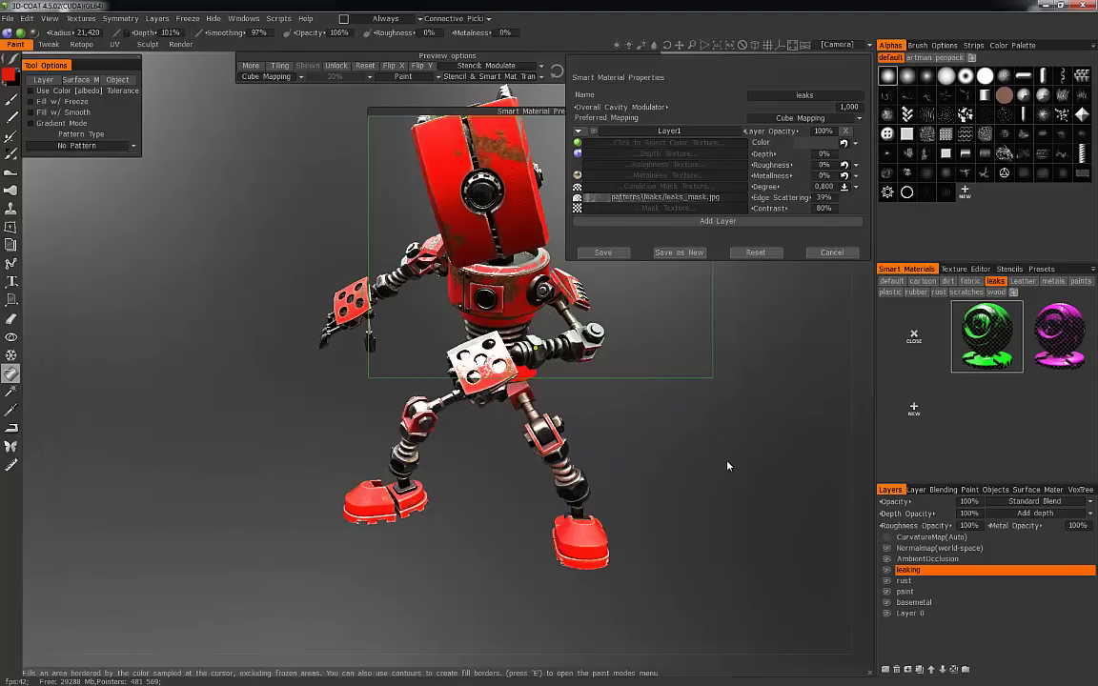
left_click_drag(725, 461, 704, 455)
middle_click_drag(689, 456, 685, 508)
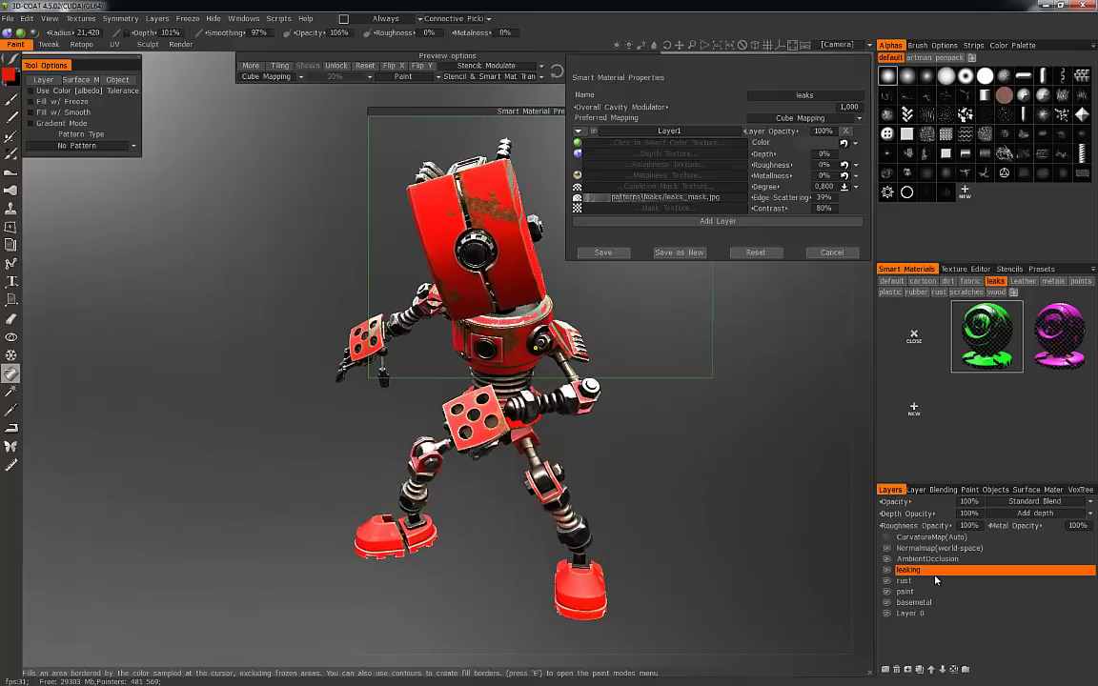
Set the leaking layer's color blending mode to Overlay and check the robot from the side.
left_click(1022, 505)
left_click(963, 249)
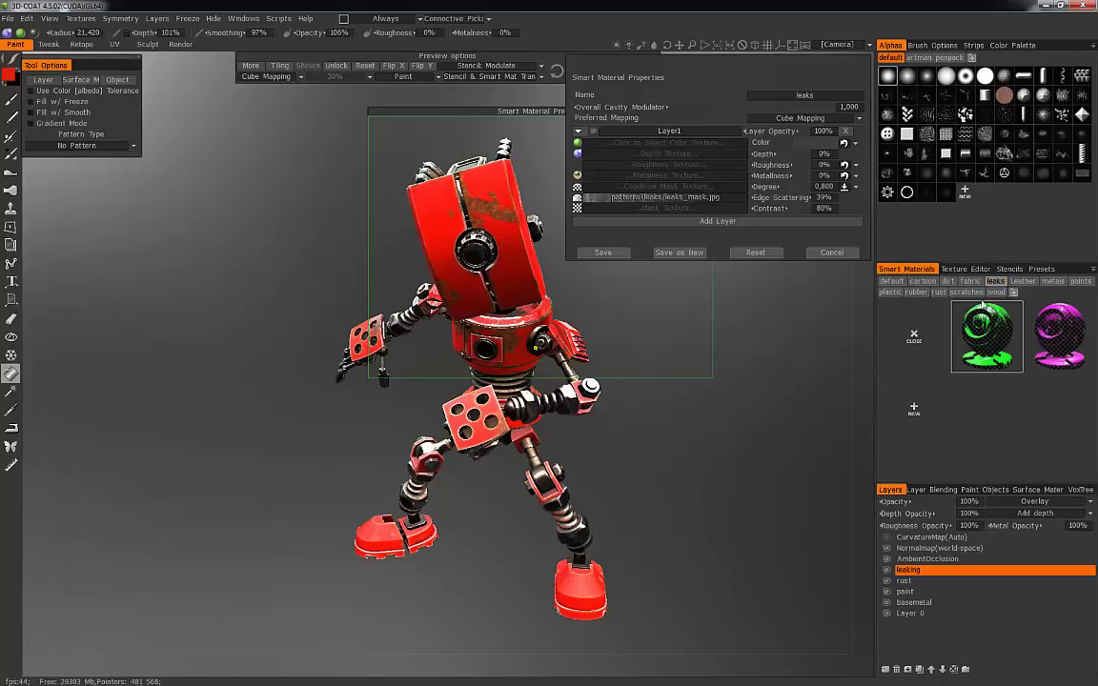
left_click_drag(745, 485, 734, 458)
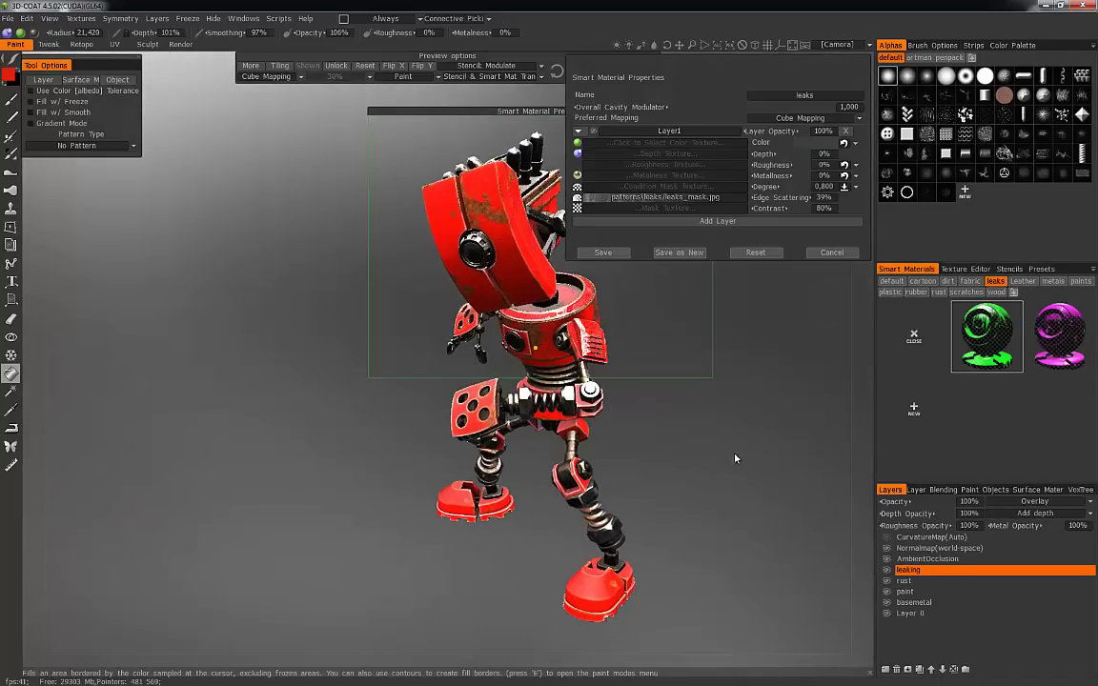
left_click_drag(607, 298, 595, 431)
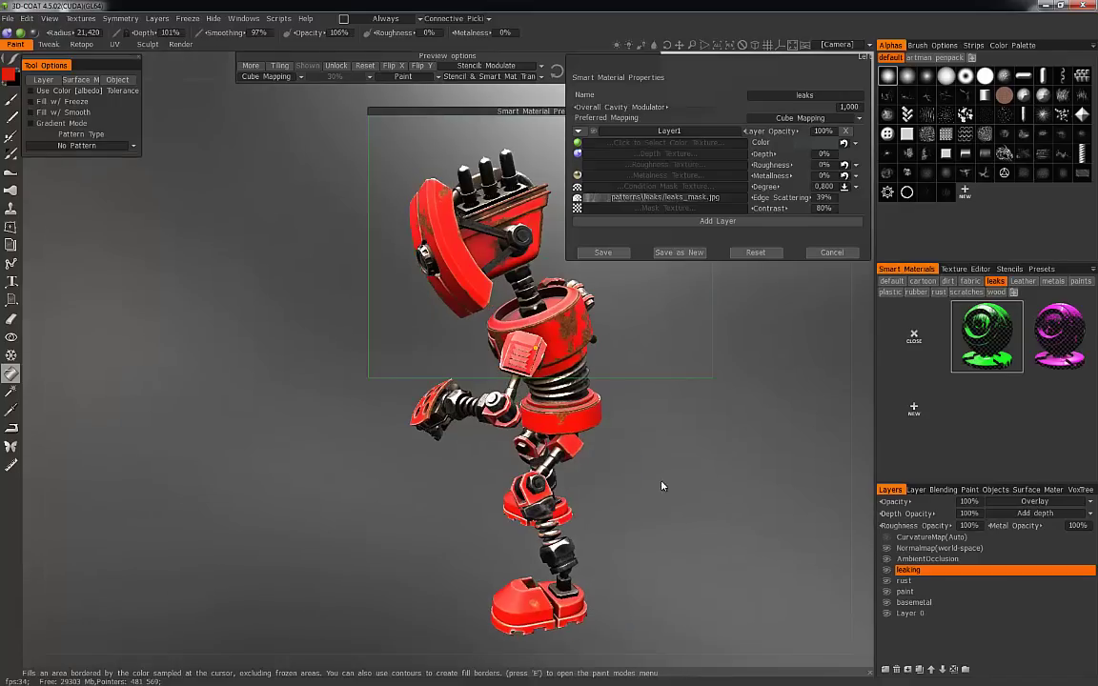
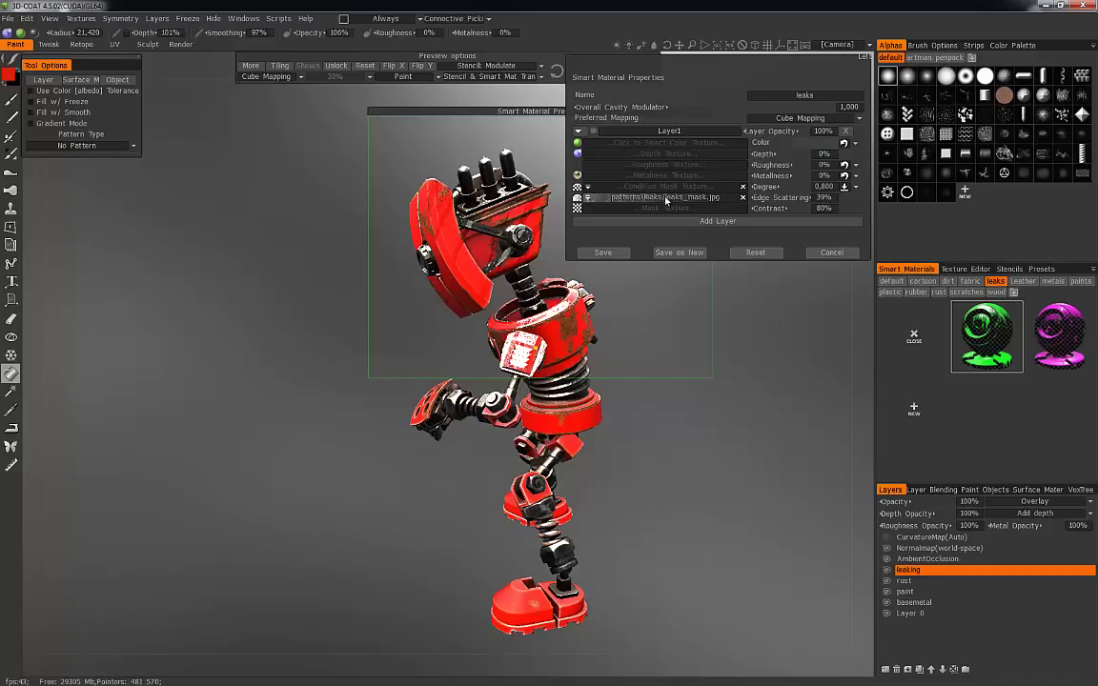
Save the edited leaks material and examine the robot's head, torso and arms from the front and side.
mouse_move(667, 199)
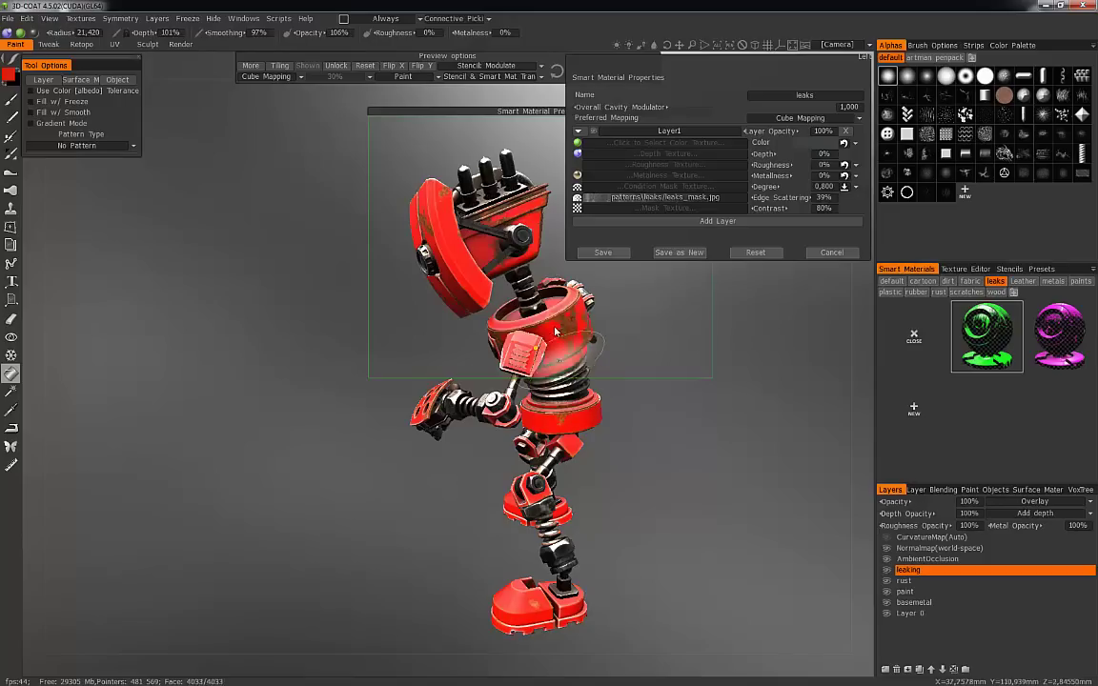
left_click(613, 253)
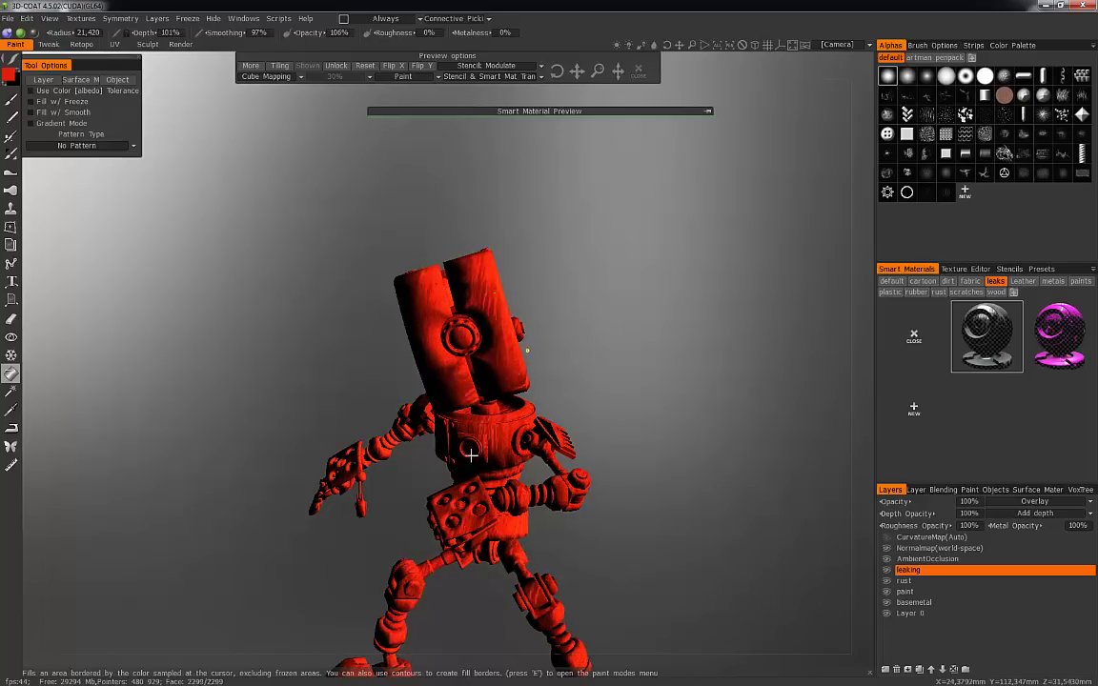
left_click_drag(623, 416, 527, 279)
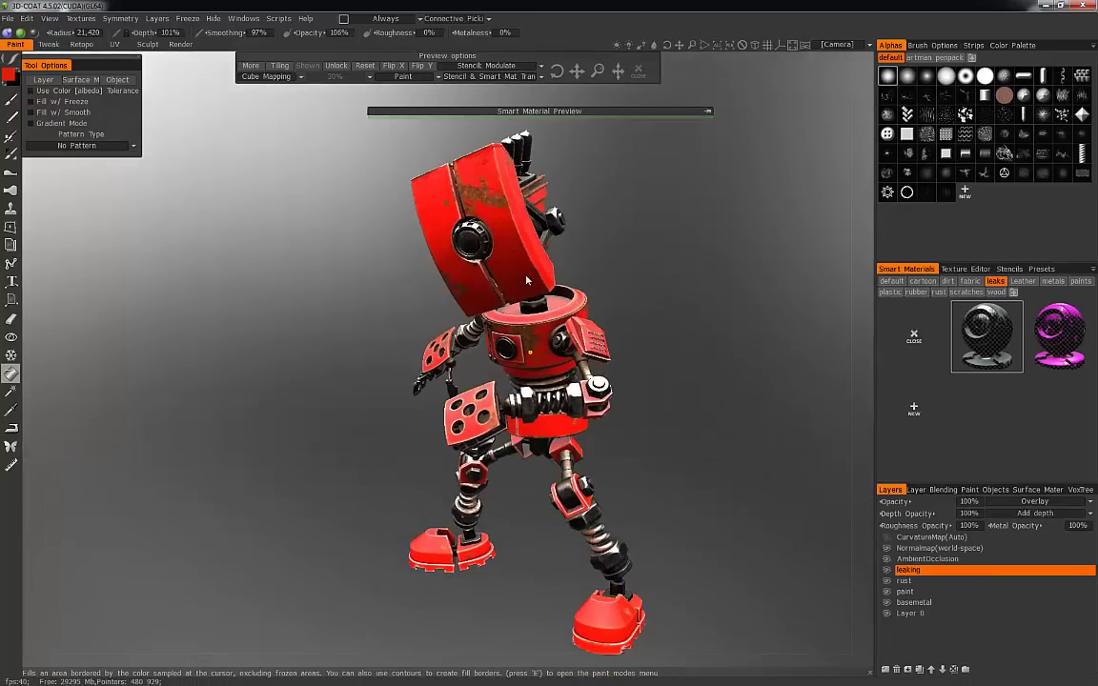
left_click_drag(682, 297, 637, 269)
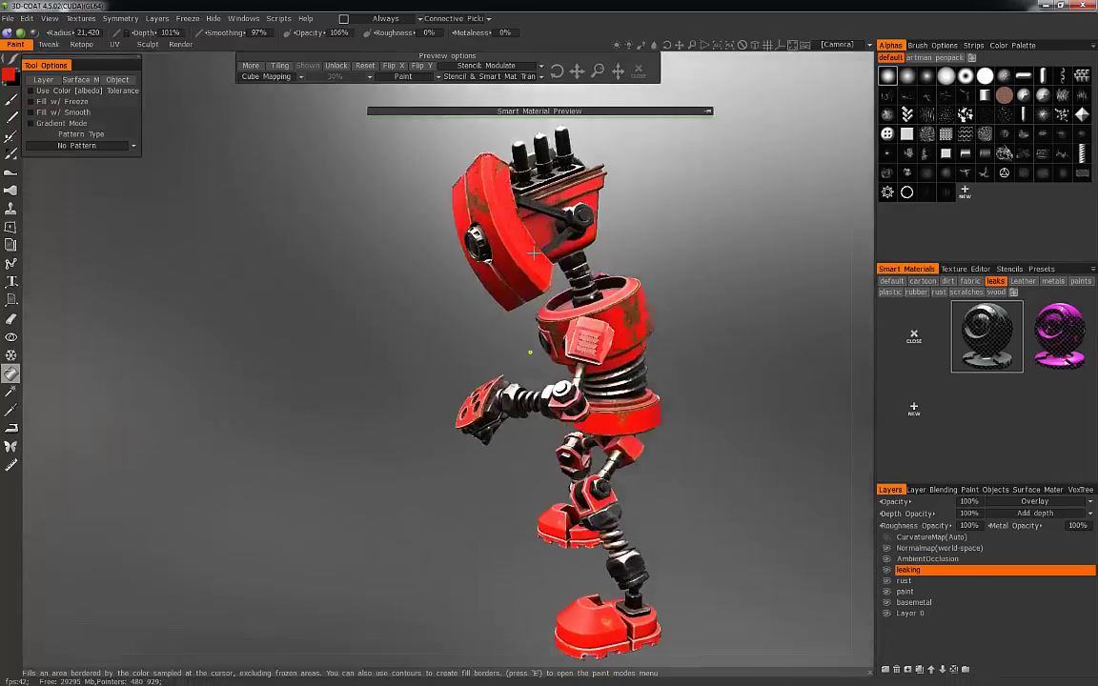
left_click_drag(535, 252, 508, 365)
right_click(982, 358)
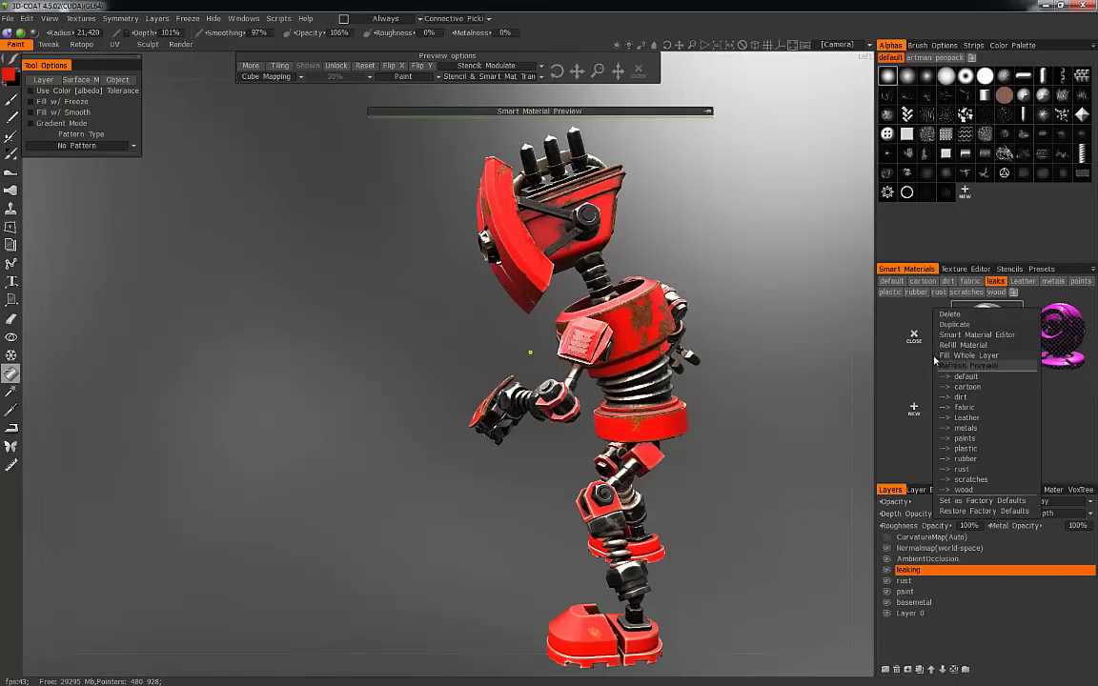
left_click_drag(777, 430, 735, 443)
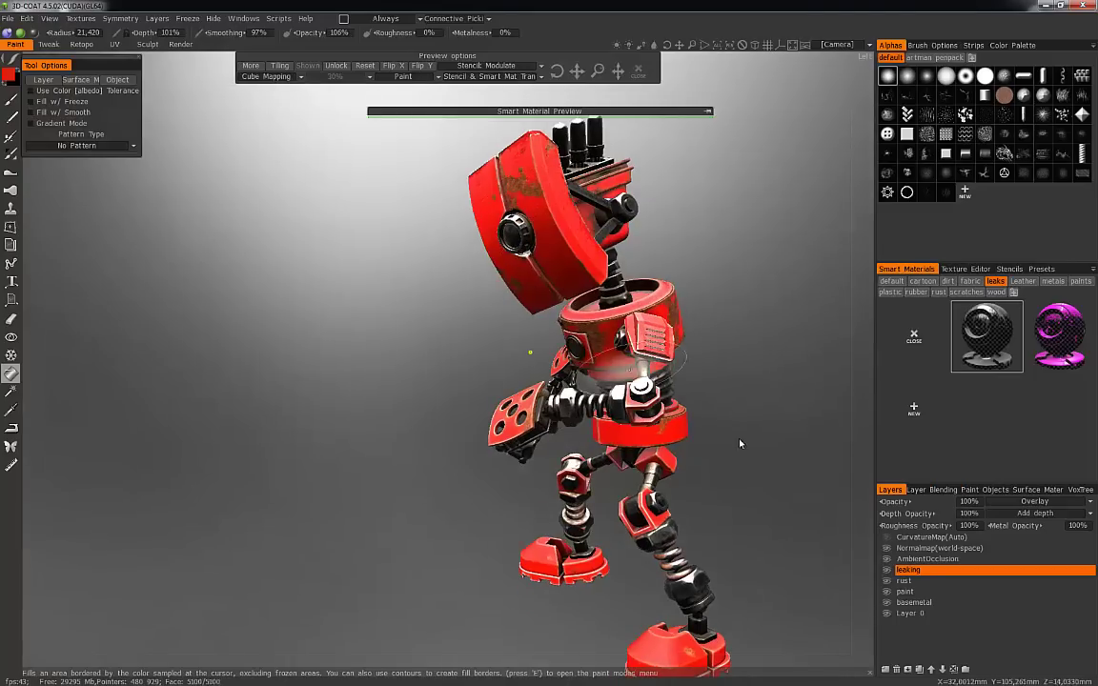
Reopen the leaks material in the Smart Material Editor and reposition the expanded preview over the robot's head.
right_click(983, 338)
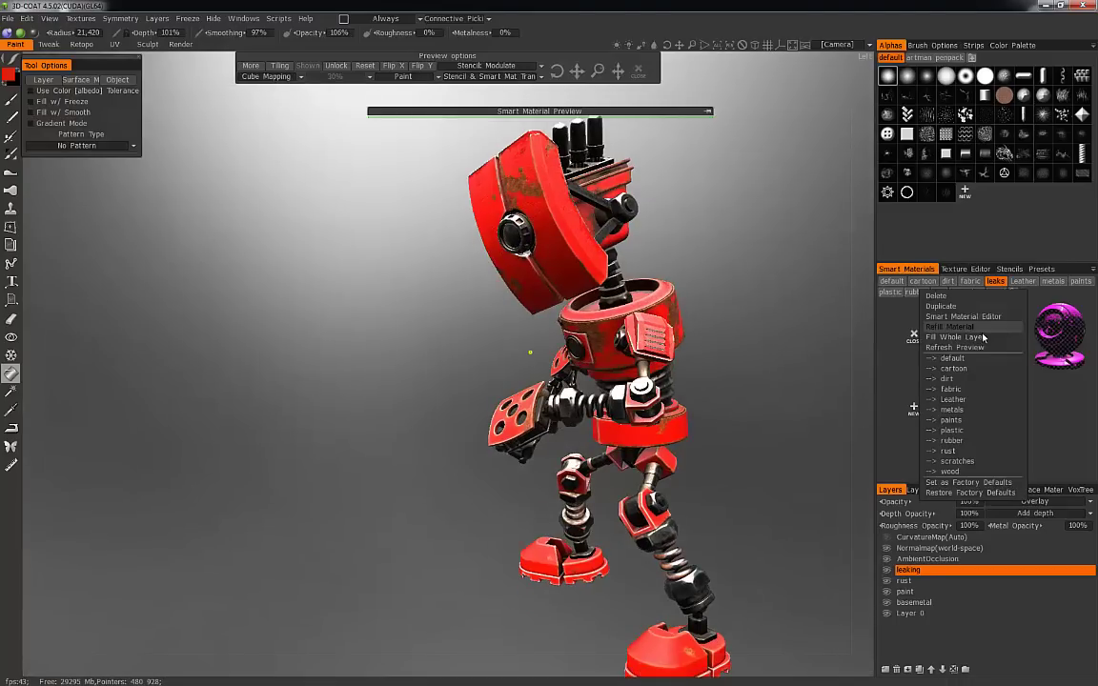
left_click(976, 318)
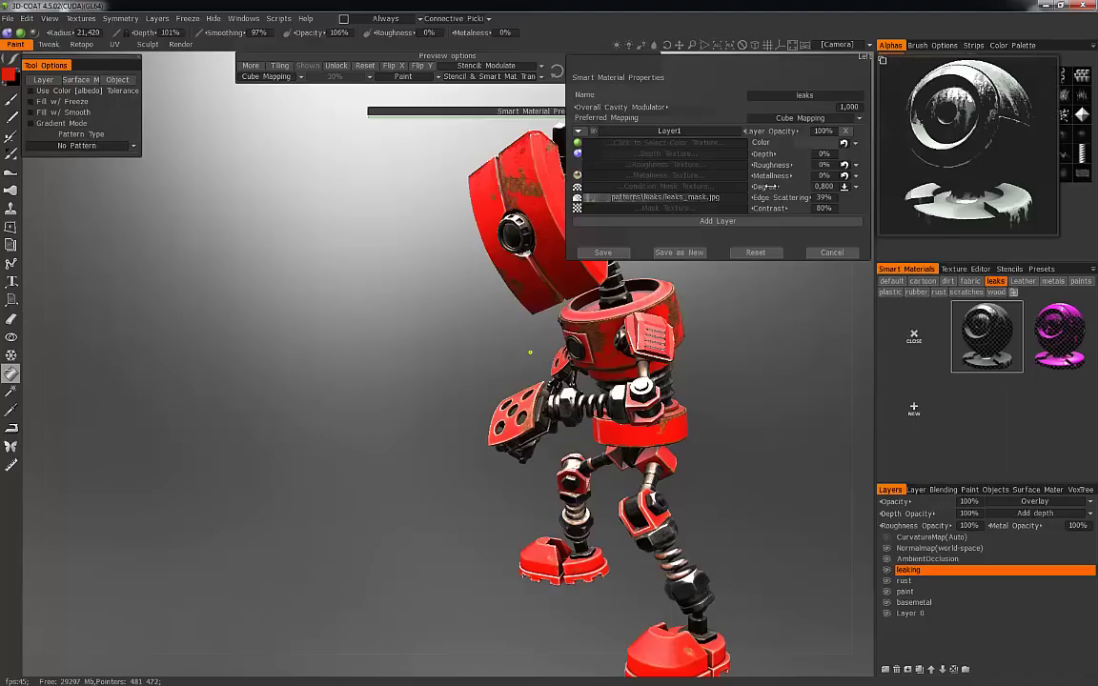
left_click_drag(548, 111, 554, 183)
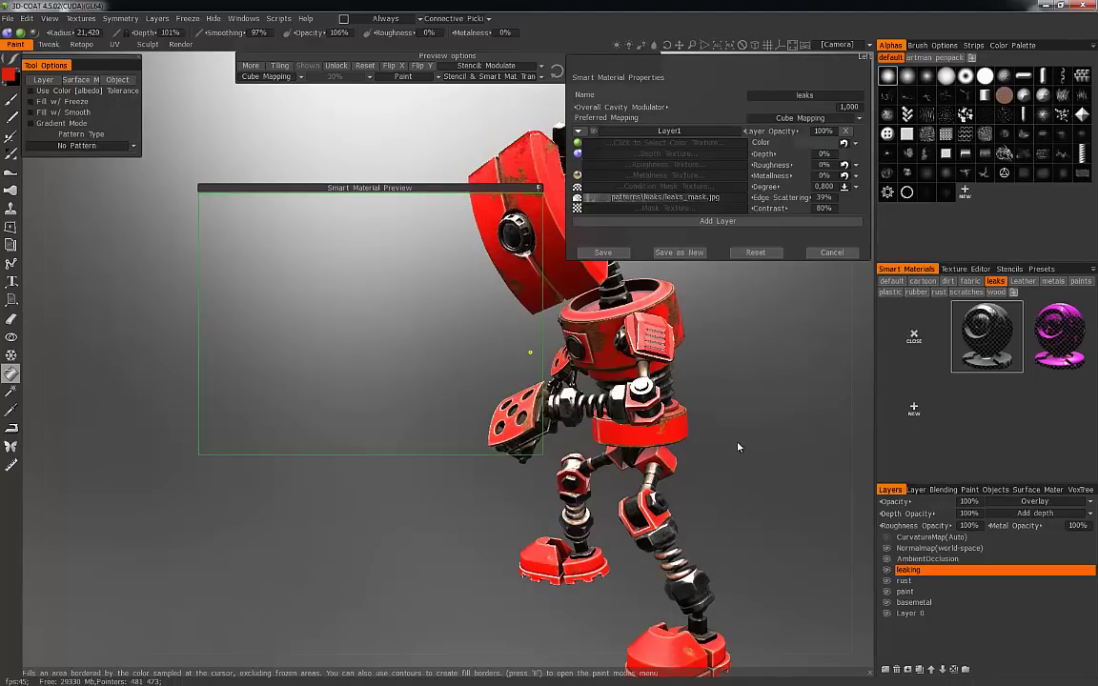
left_click_drag(734, 446, 742, 496)
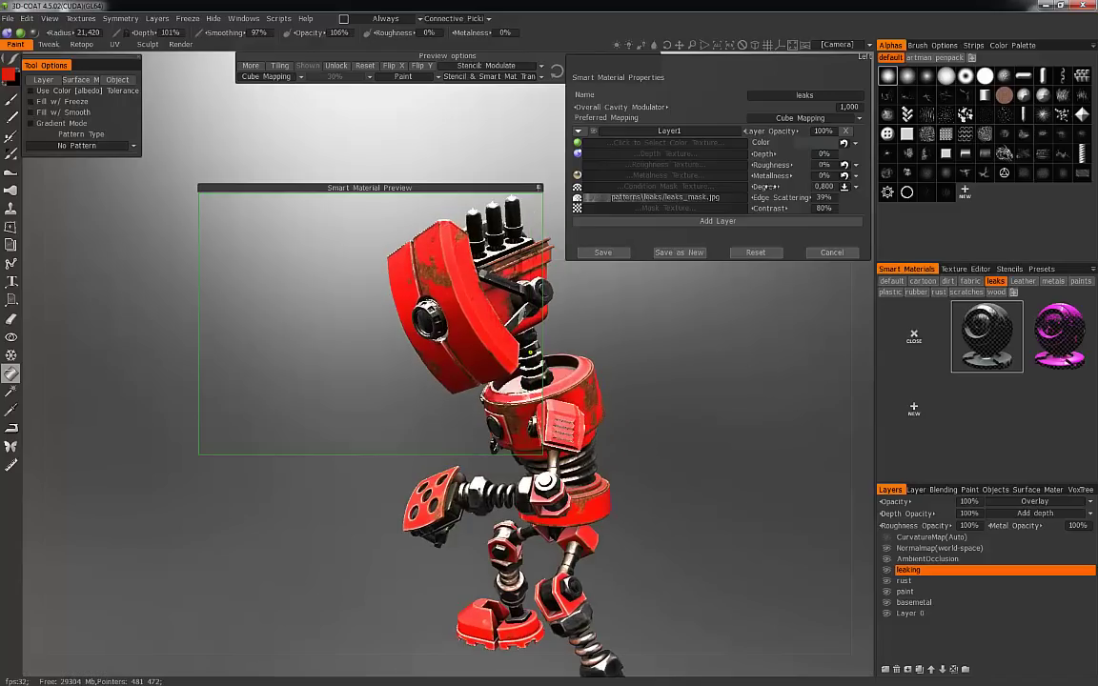
Set the leaks material's degree to 1.175 and its edge scattering to 78%.
left_click_drag(753, 187, 766, 187)
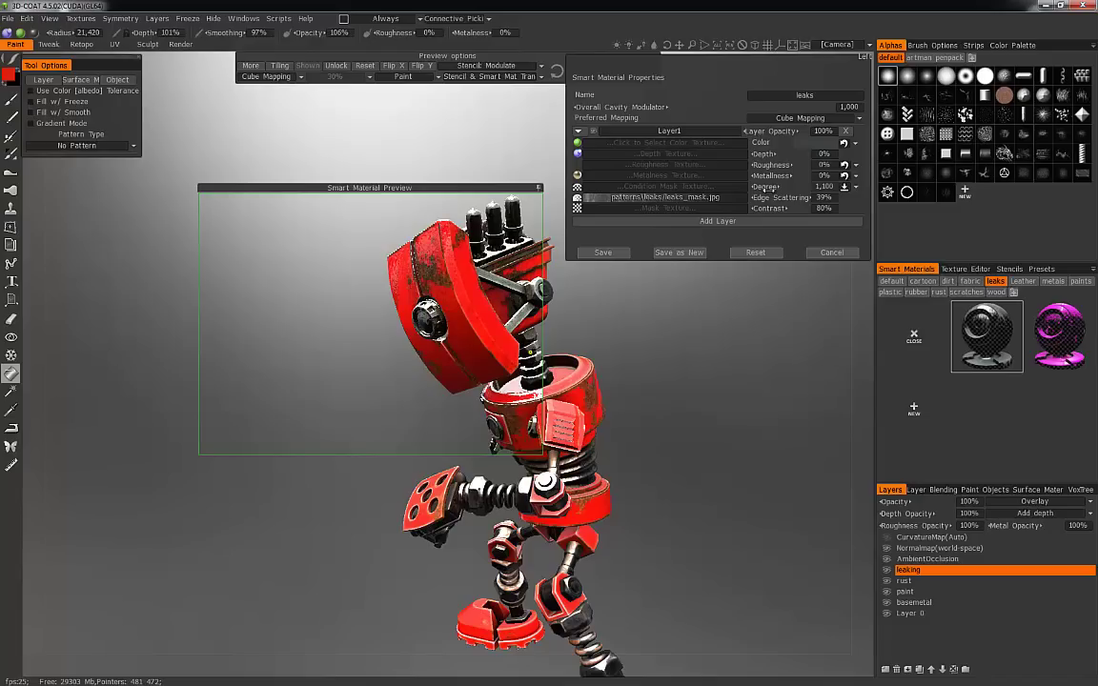
left_click_drag(769, 188, 767, 188)
left_click_drag(784, 297, 792, 452)
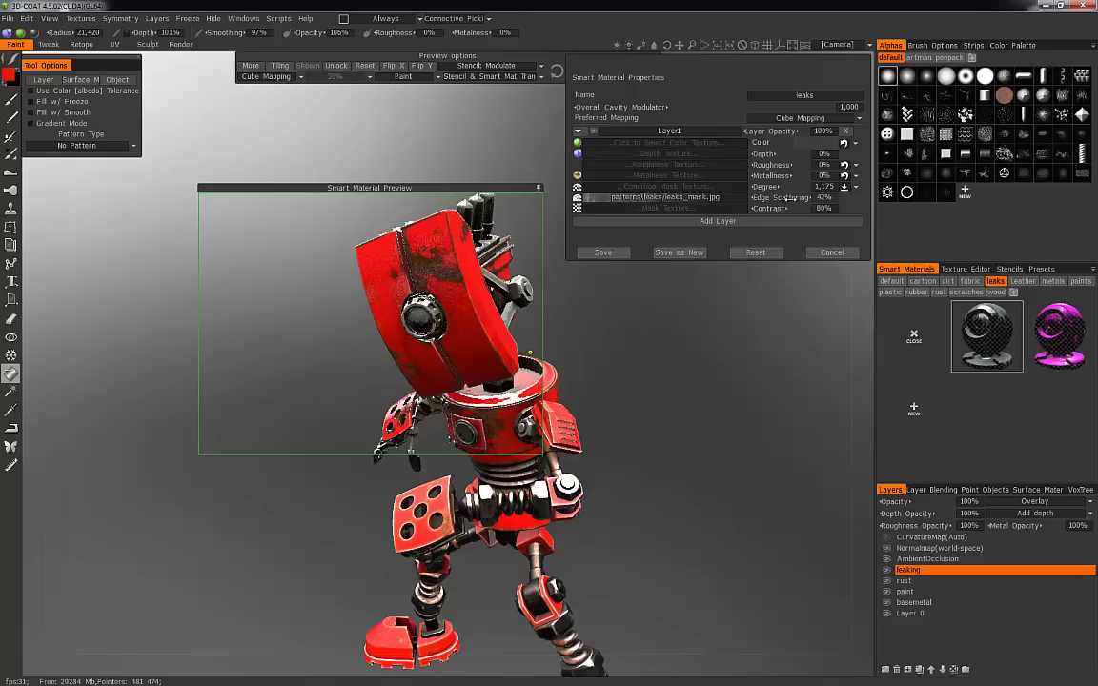
left_click_drag(804, 199, 627, 469)
Collapse the smart material preview and examine the leaks on the robot's head, torso and back from several sides.
left_click(539, 188)
left_click_drag(557, 272, 530, 317)
left_click_drag(683, 379, 666, 475)
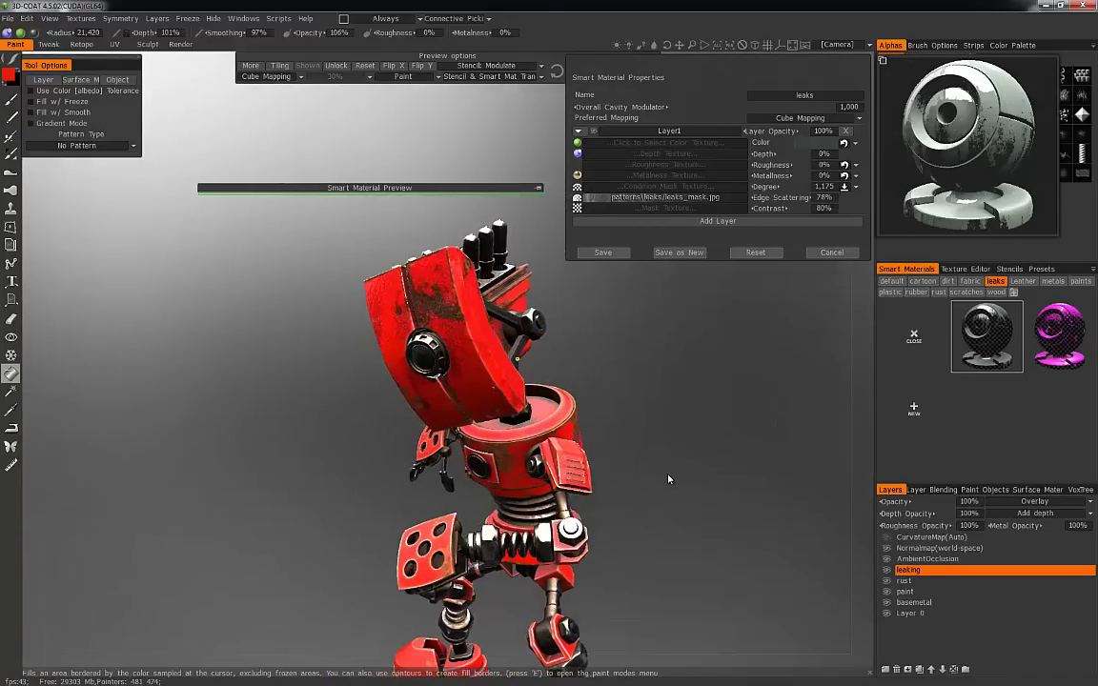
left_click_drag(728, 504, 671, 402)
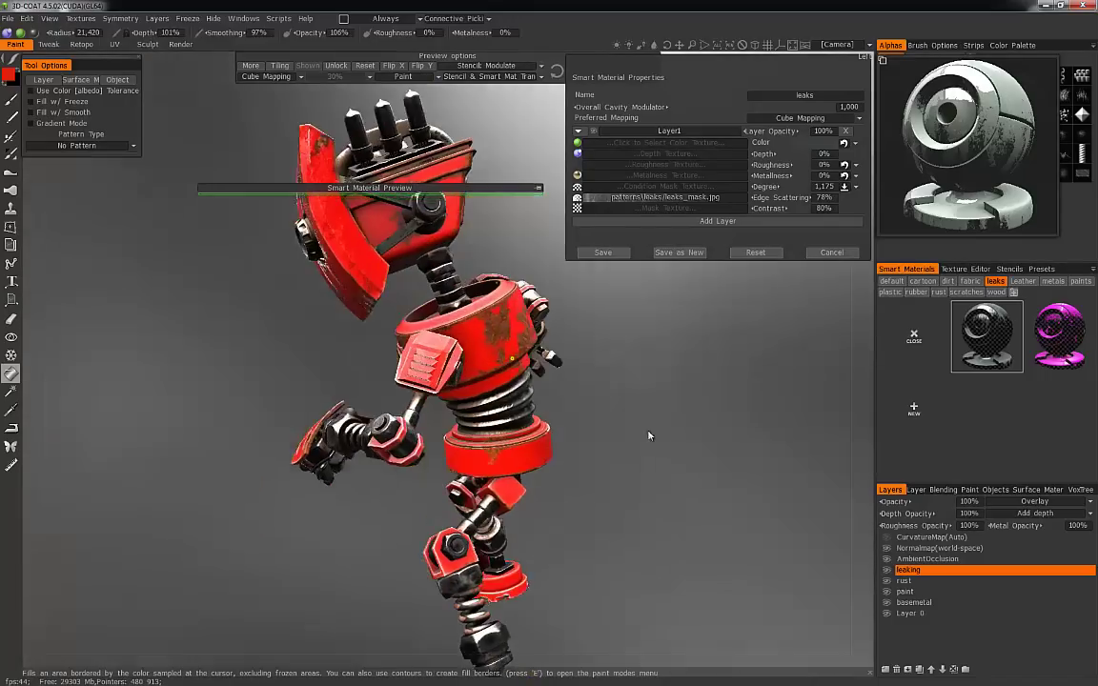
left_click_drag(493, 341, 657, 387)
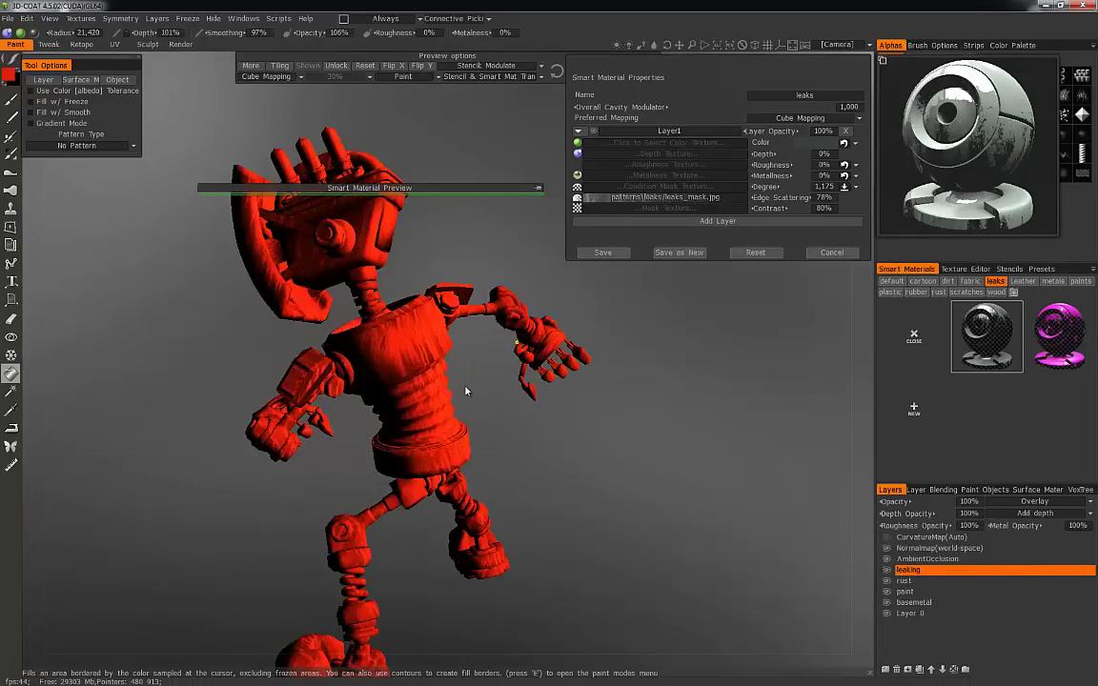
mouse_move(596, 458)
left_mouse_down()
mouse_move(627, 458)
mouse_move(620, 484)
mouse_move(583, 469)
mouse_move(630, 475)
mouse_move(580, 389)
left_mouse_up()
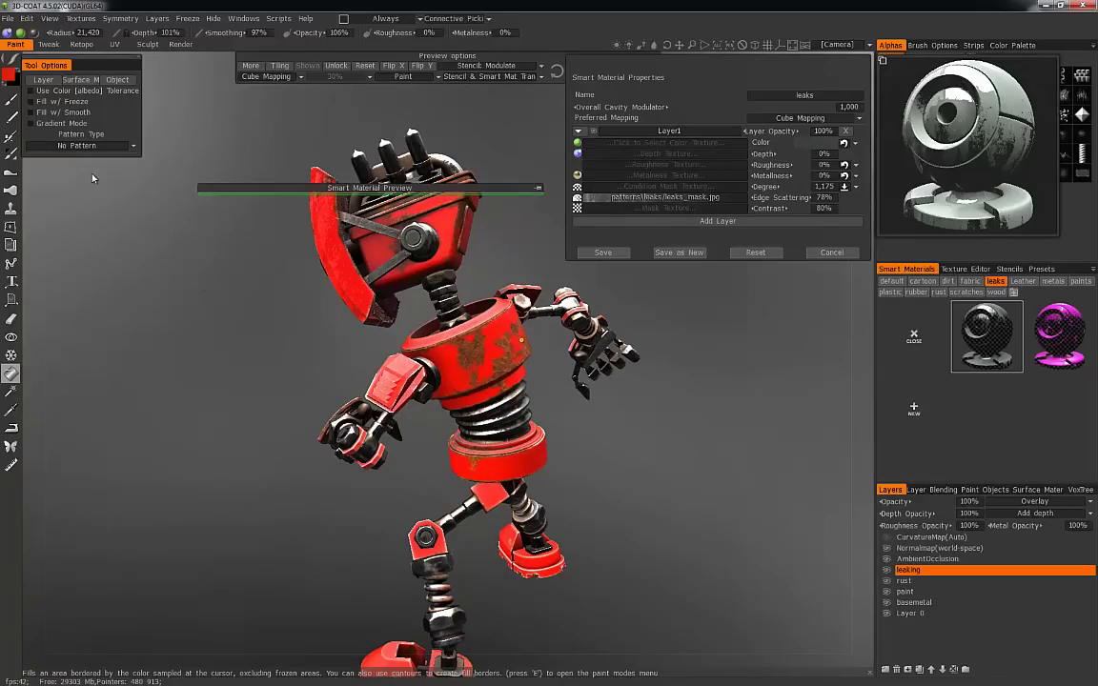
Switch to the brush tool and move the expanded smart material preview away from the robot's torso.
left_click(17, 63)
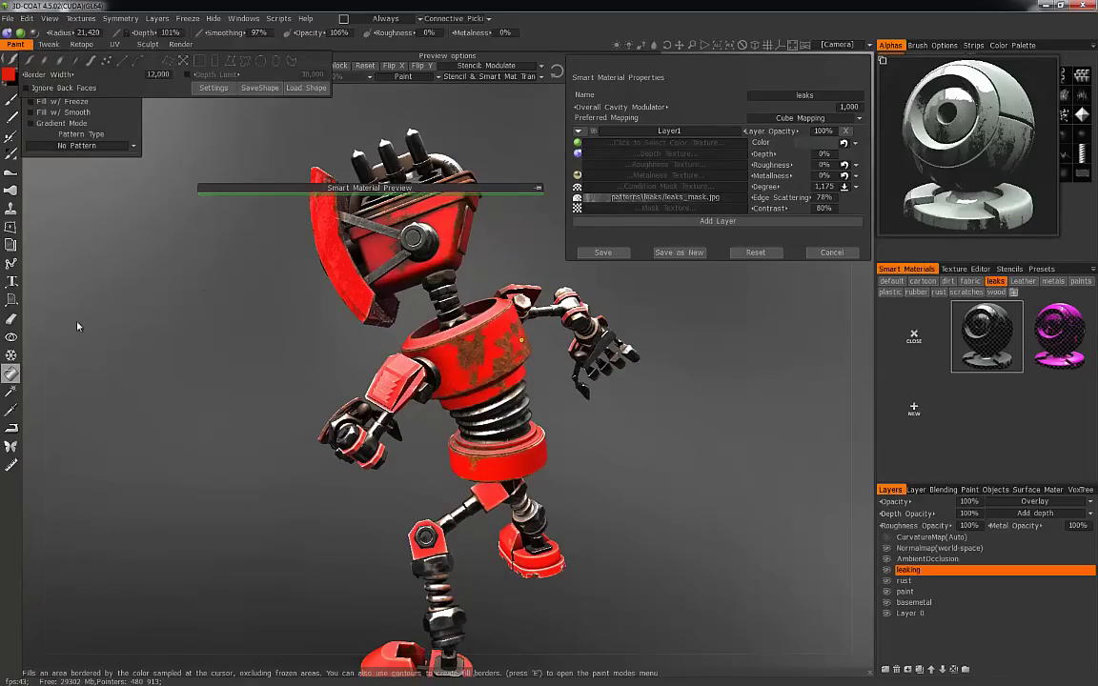
left_click(14, 60)
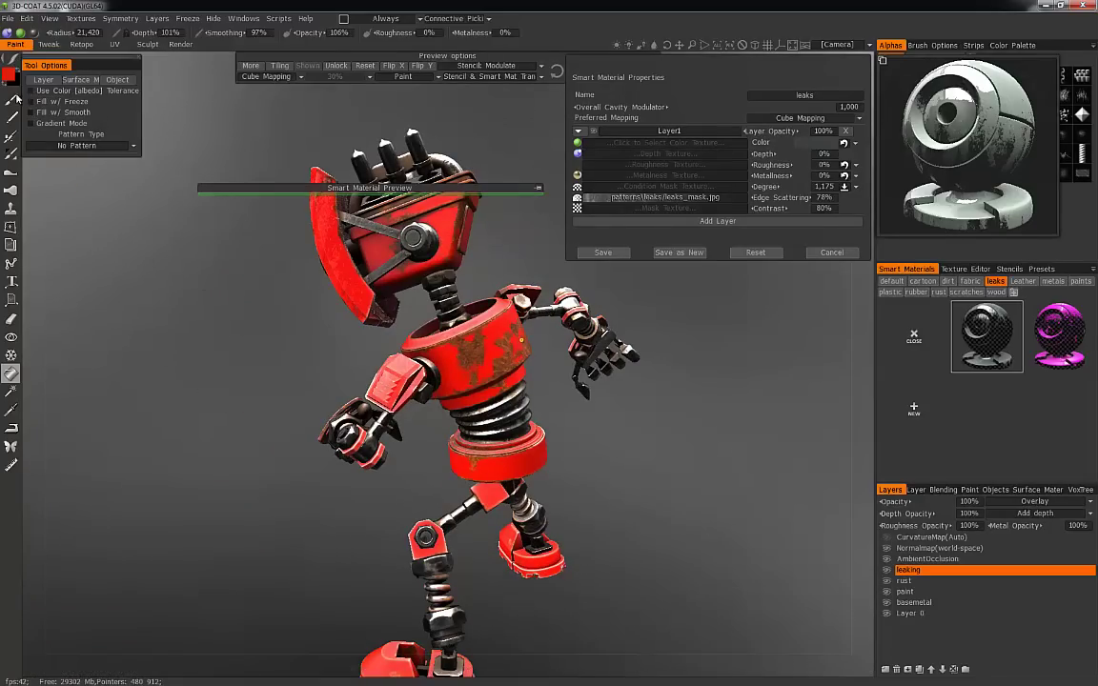
left_click(12, 99)
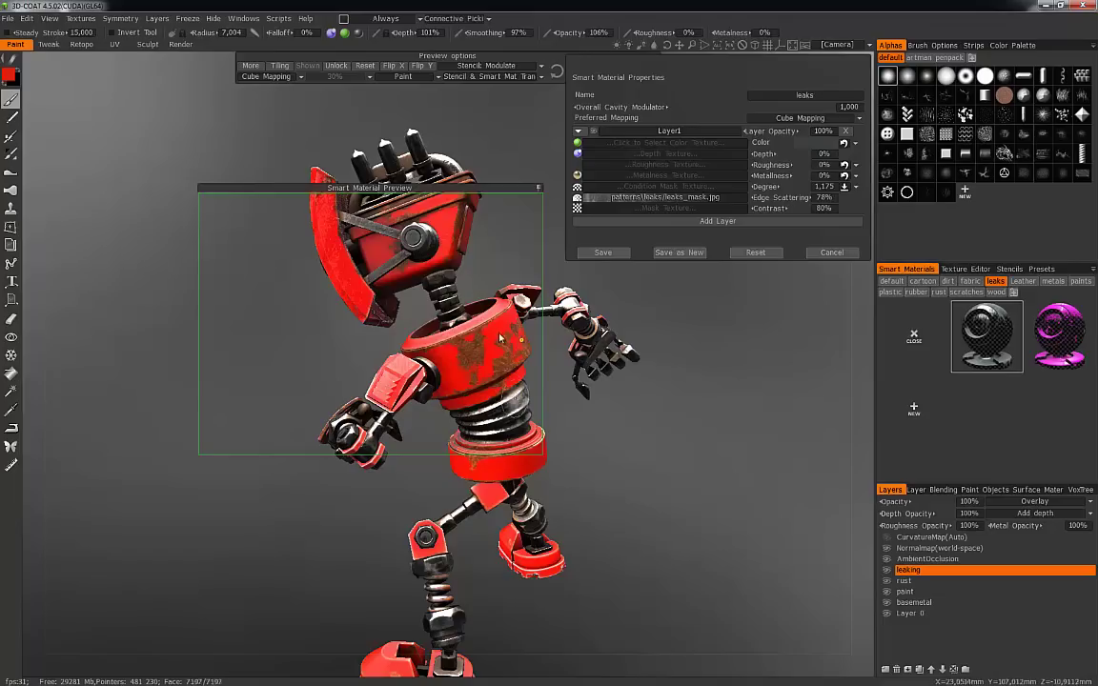
left_click_drag(410, 188, 263, 167)
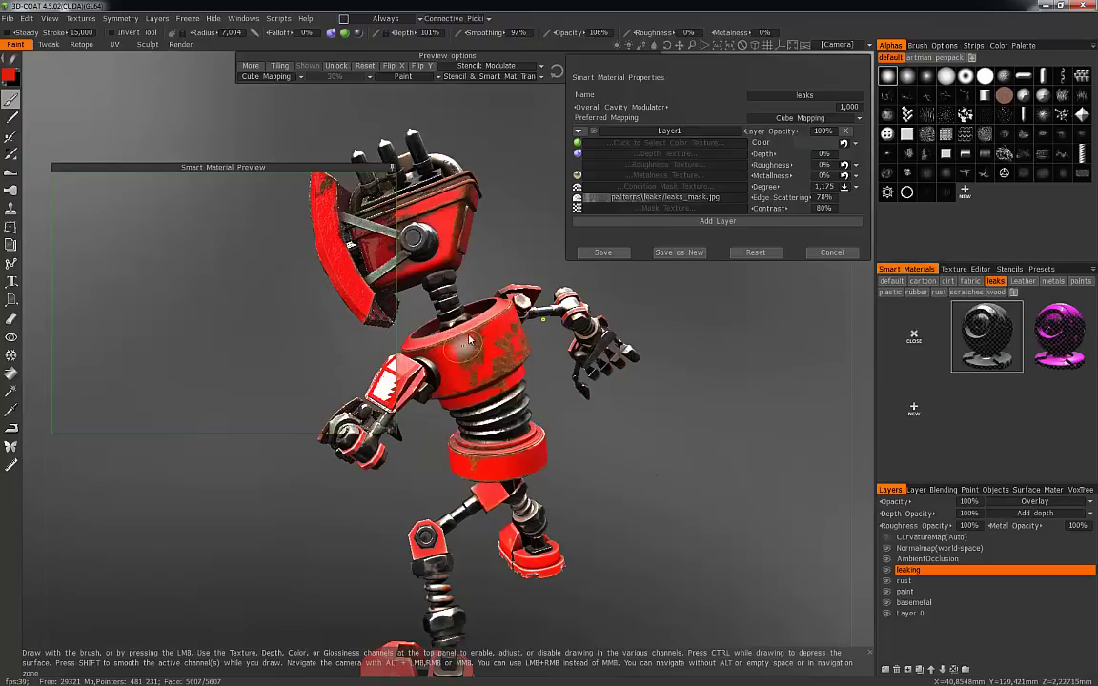
key("Escape")
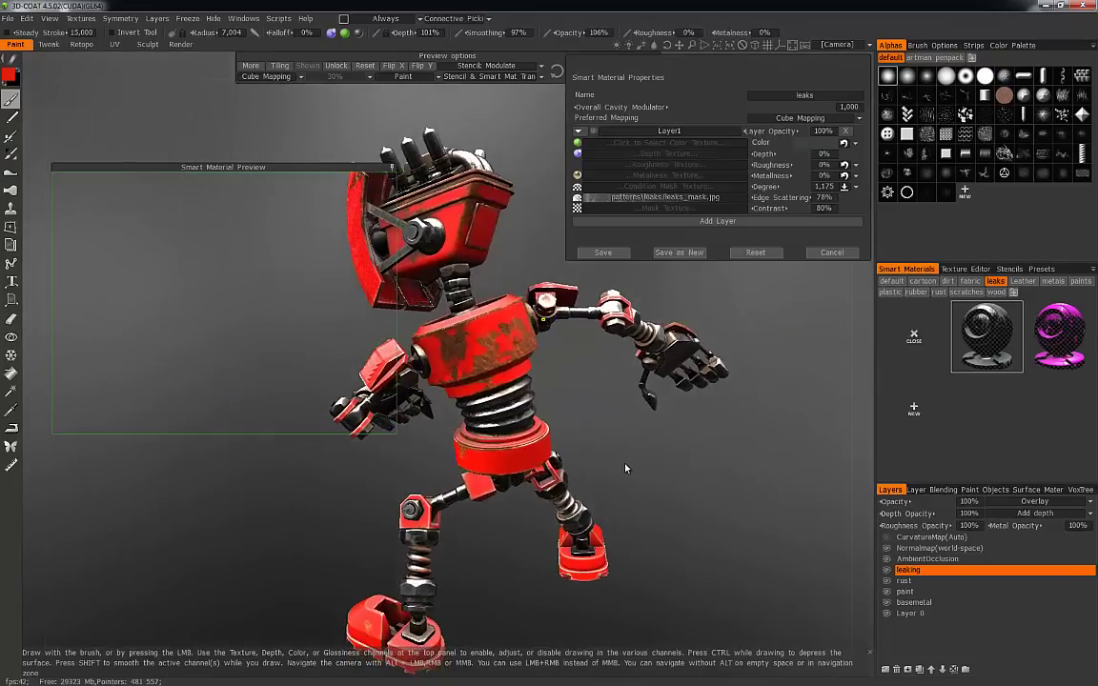
Examine the leaks on the robot's torso, head, hands and feet from the side, the front and above.
left_click_drag(628, 478, 666, 431)
key("ctrl+z")
key("Escape")
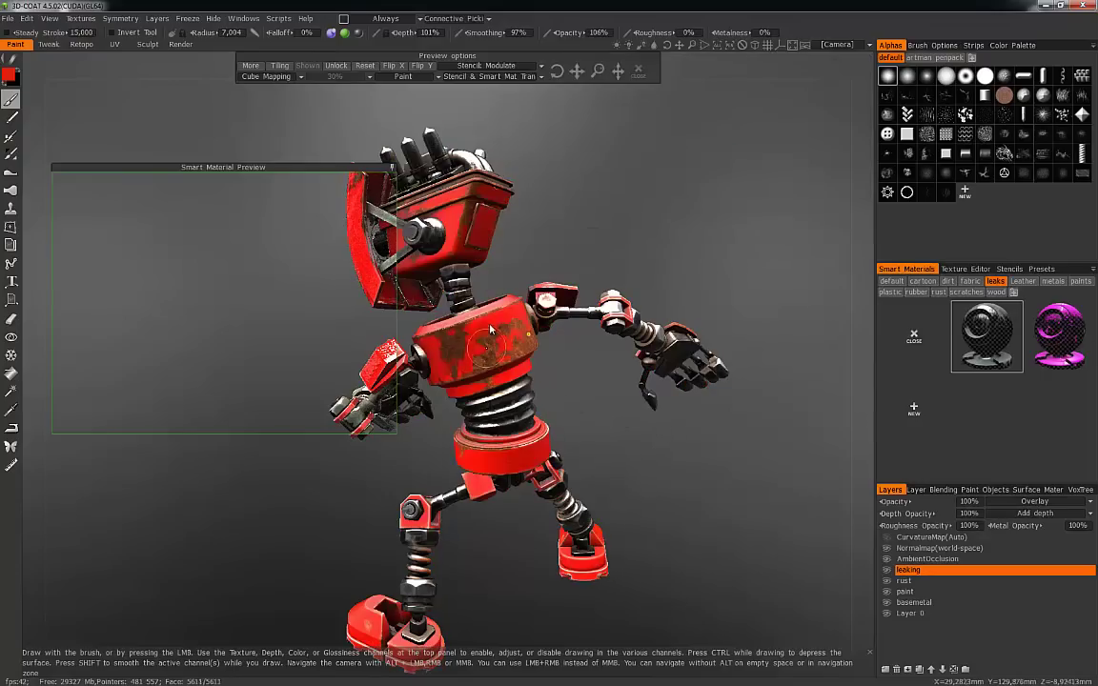
left_click_drag(509, 312, 516, 391, "alt")
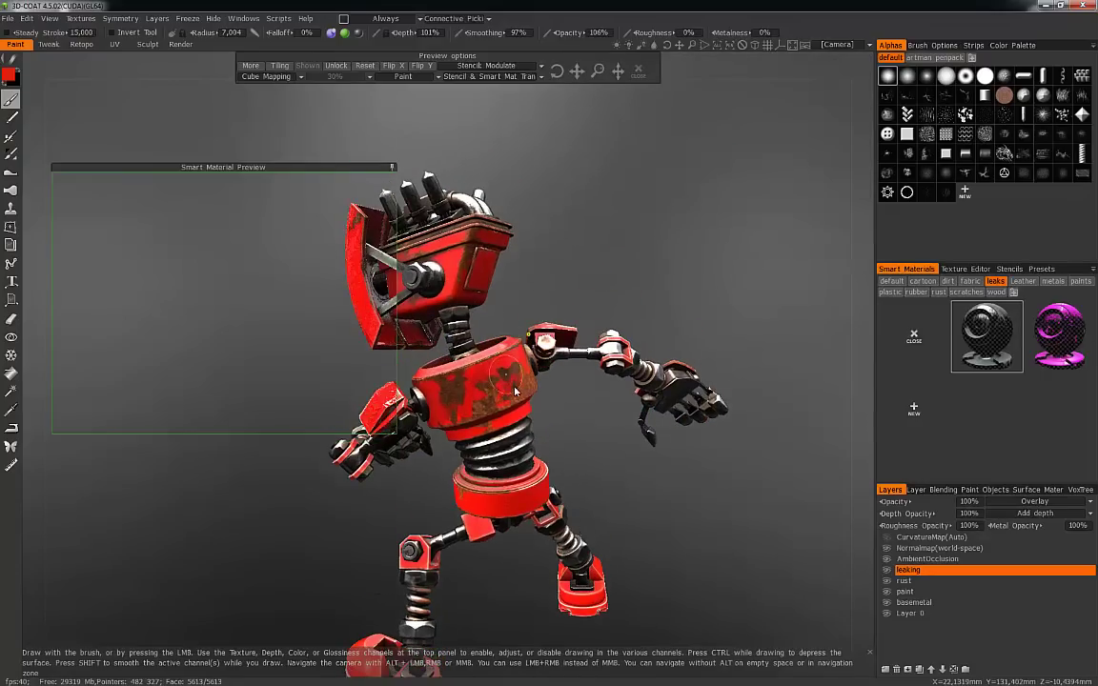
left_click_drag(666, 520, 682, 576)
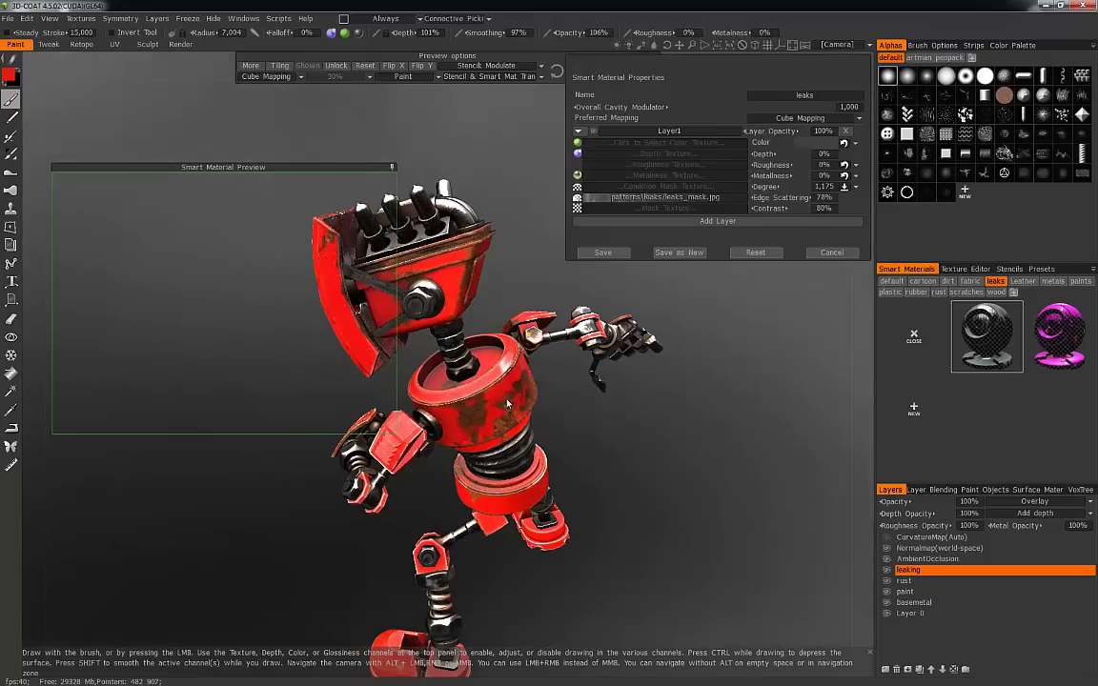
left_click_drag(494, 386, 463, 394)
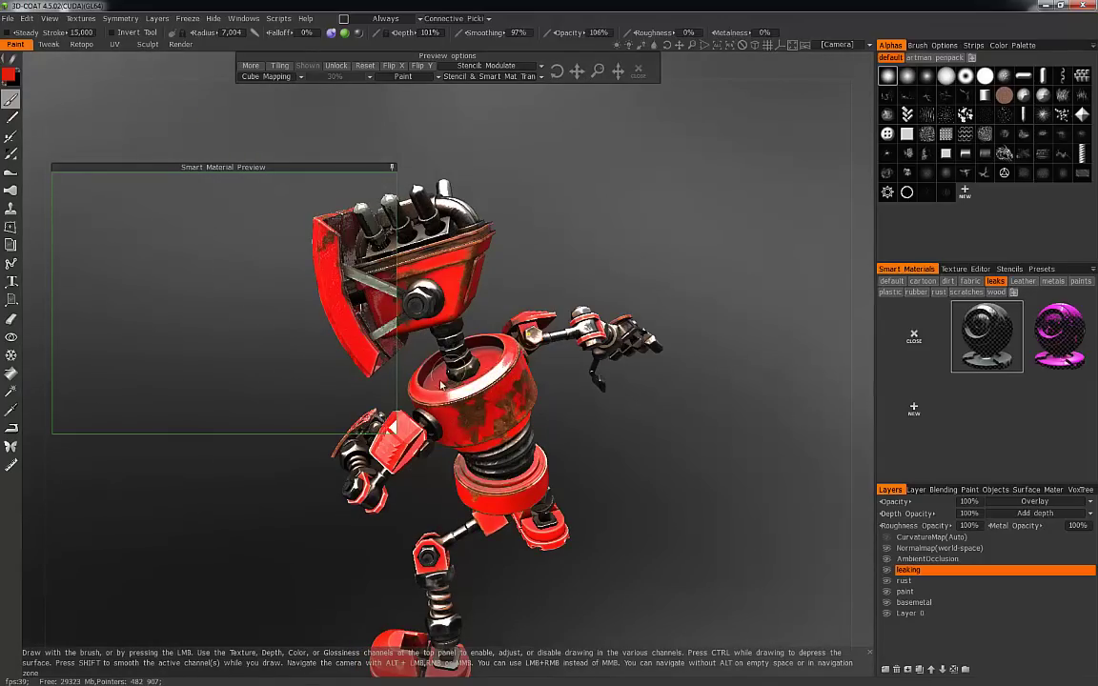
left_click_drag(665, 481, 726, 422)
right_click_drag(726, 422, 642, 418)
left_click_drag(643, 418, 581, 419)
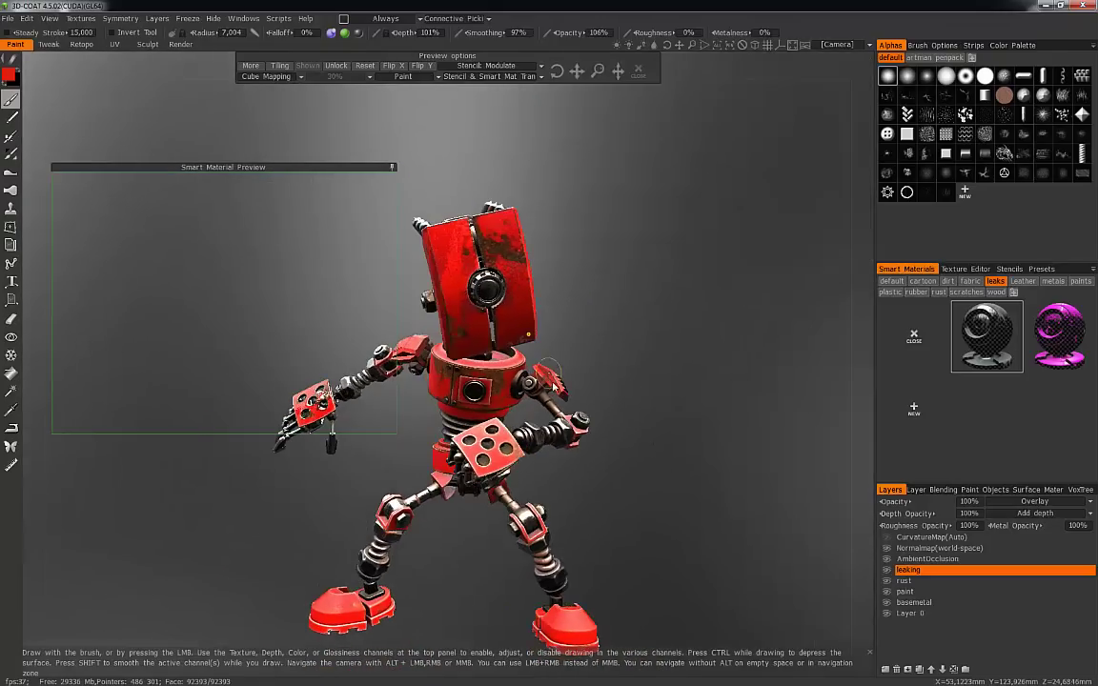
left_click_drag(534, 466, 700, 479)
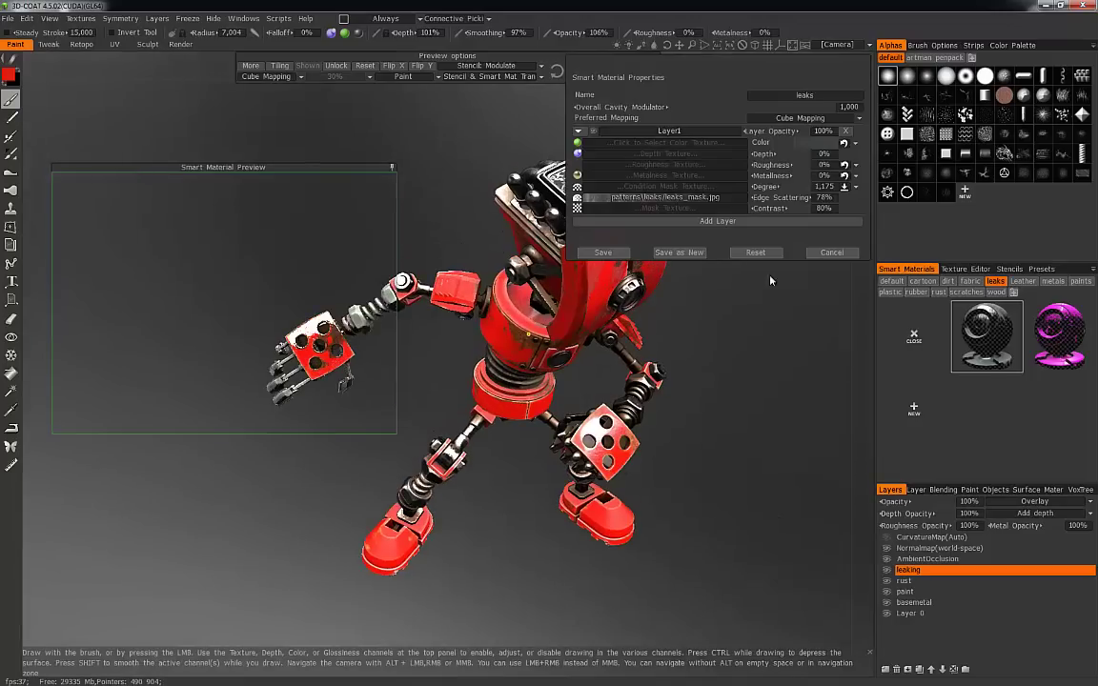
Set the leaks material's degree to 0.575 and compare the effect on the robot from the front.
left_click_drag(787, 187, 762, 187)
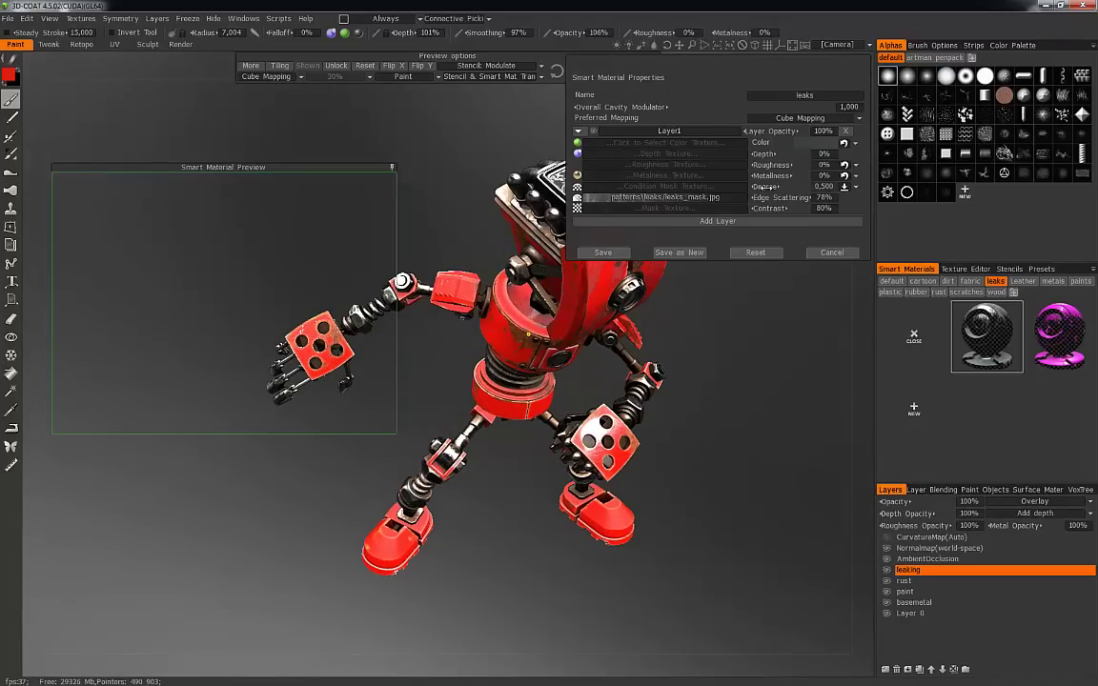
mouse_move(789, 349)
left_mouse_down()
mouse_move(723, 470)
mouse_move(562, 425)
left_mouse_up()
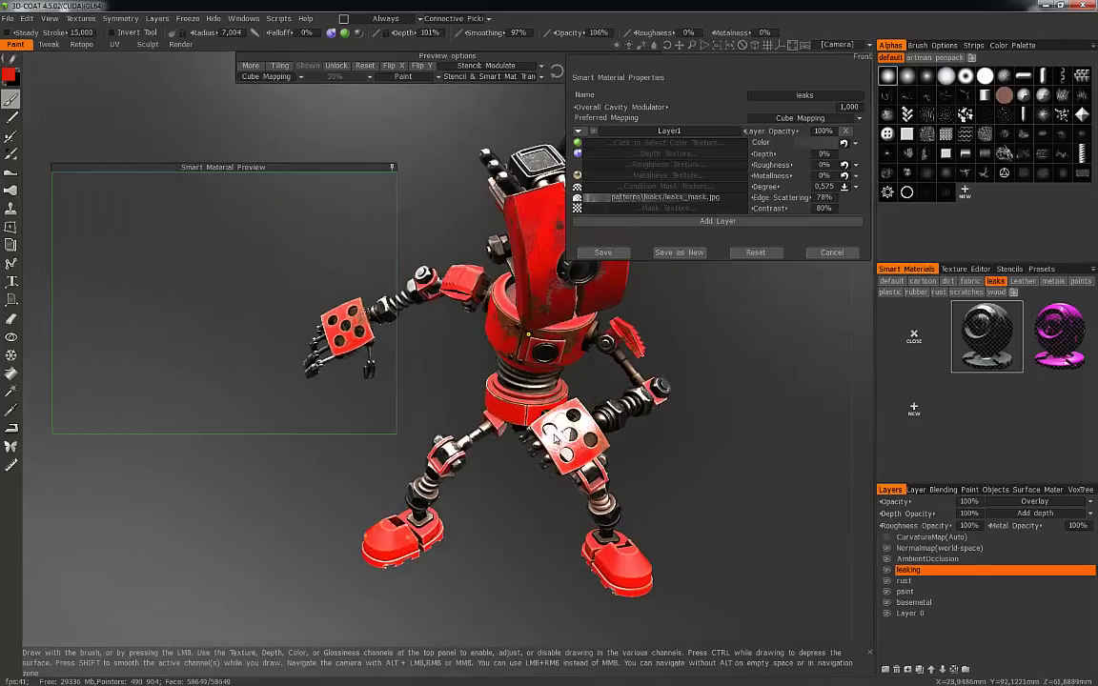
left_click_drag(727, 440, 556, 365)
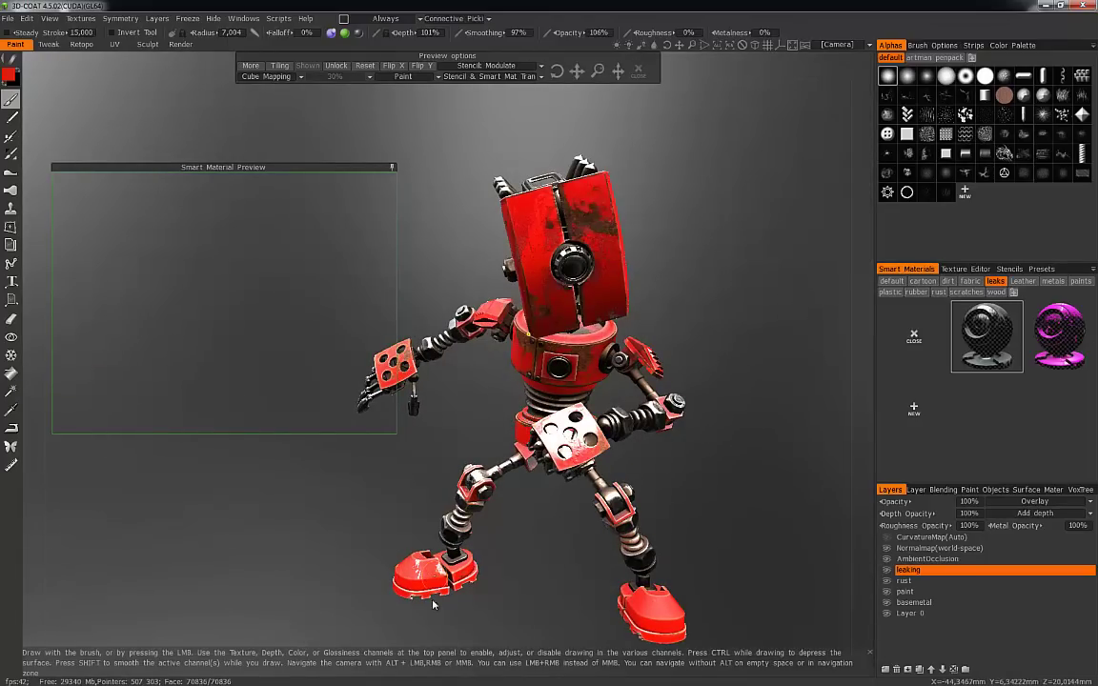
Examine the robot's legs, feet and hands up close from the front, side and back.
left_click_drag(753, 625, 728, 613)
middle_click_drag(729, 613, 529, 334)
left_click_drag(604, 429, 520, 496)
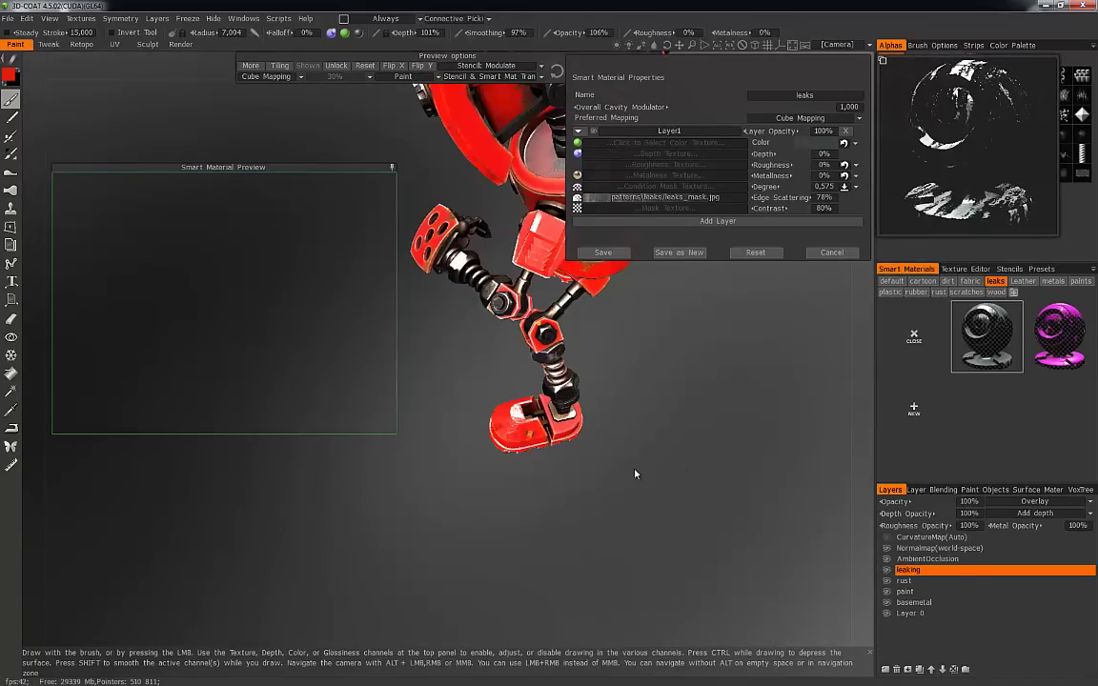
mouse_move(602, 453)
left_mouse_down()
mouse_move(593, 424)
mouse_move(601, 429)
mouse_move(589, 435)
left_mouse_up()
left_click_drag(679, 446, 629, 437)
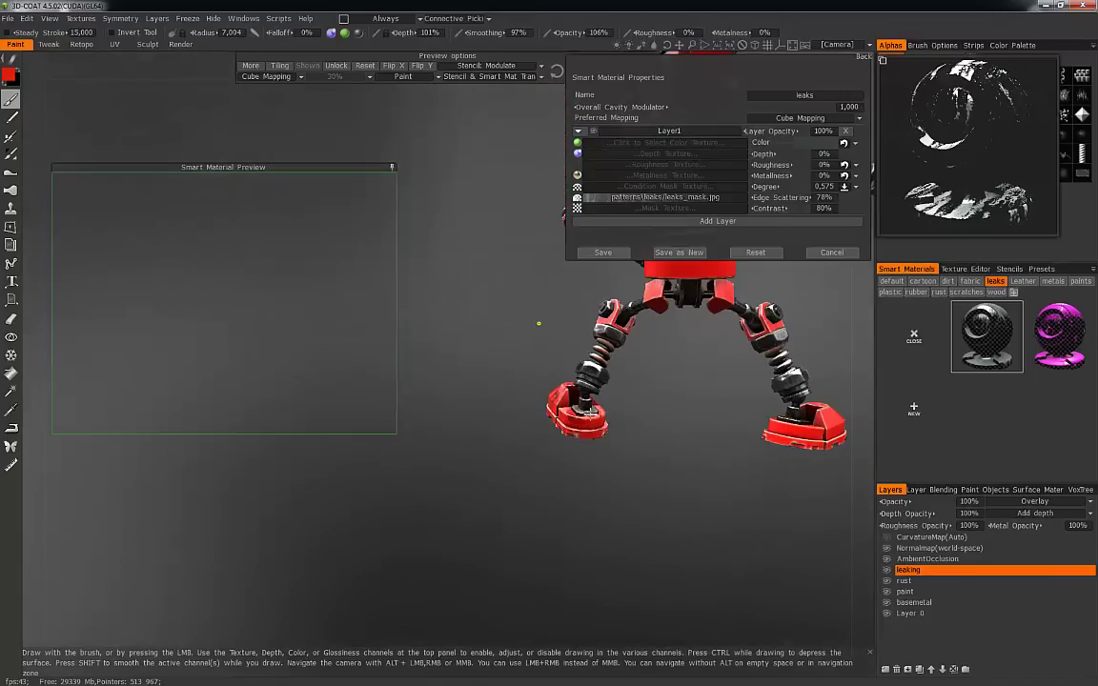
left_click_drag(732, 469, 832, 499)
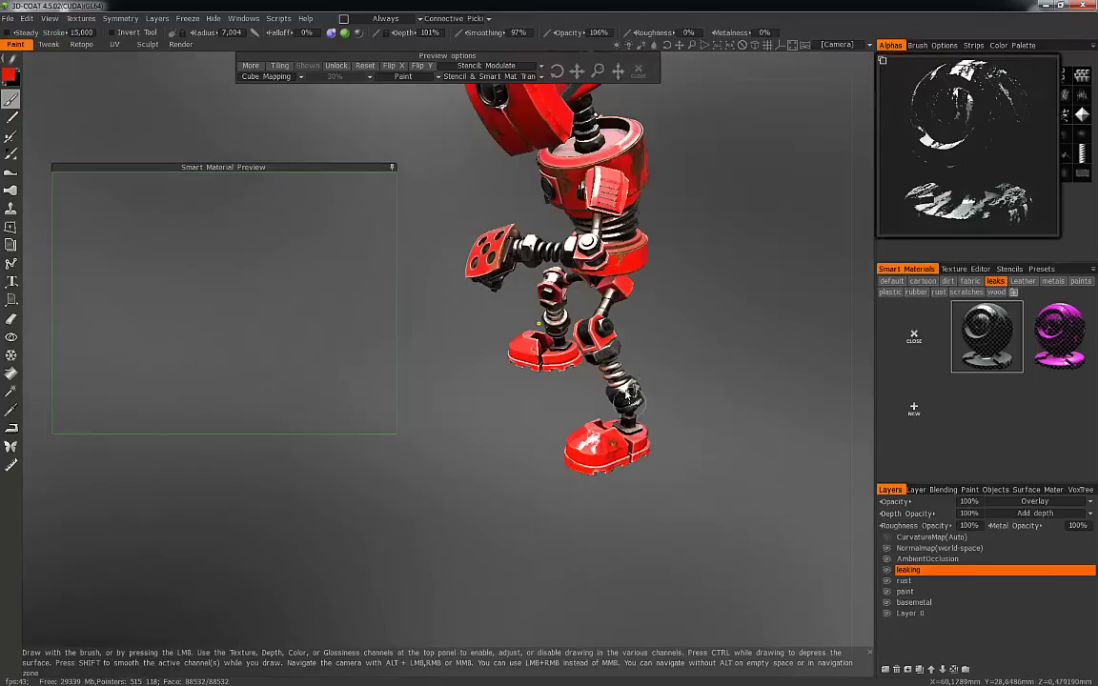
left_click_drag(713, 370, 826, 313)
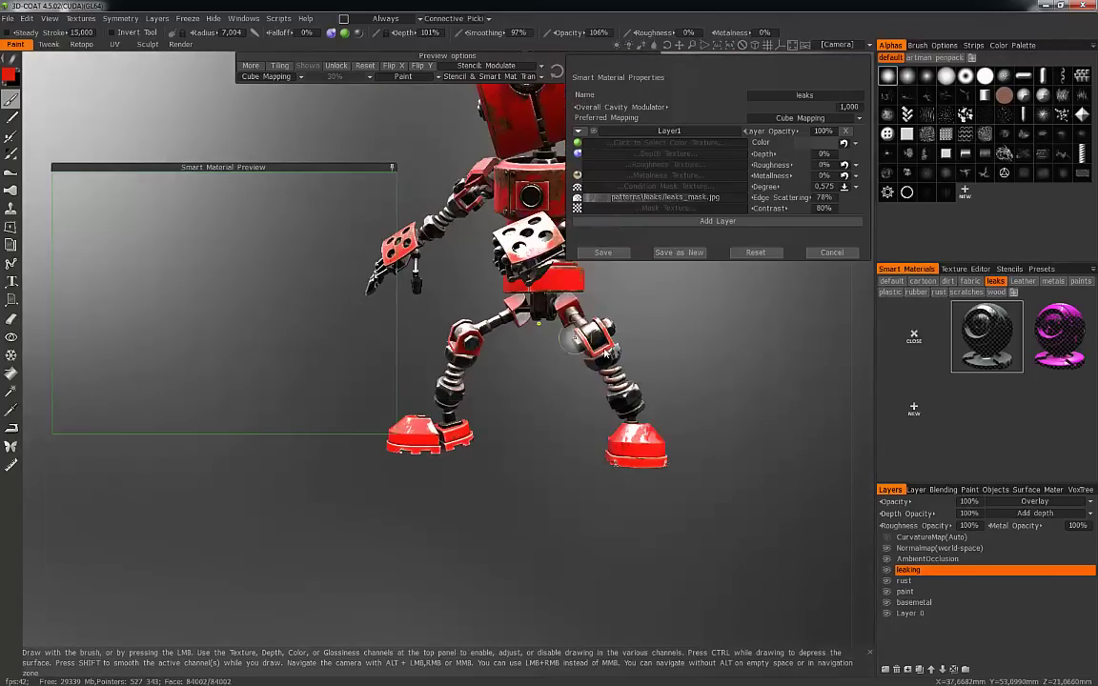
left_click_drag(468, 361, 520, 327)
left_click_drag(548, 281, 637, 563)
Add a new layer above the leaking layer and save the edited leaks material.
left_click(893, 671)
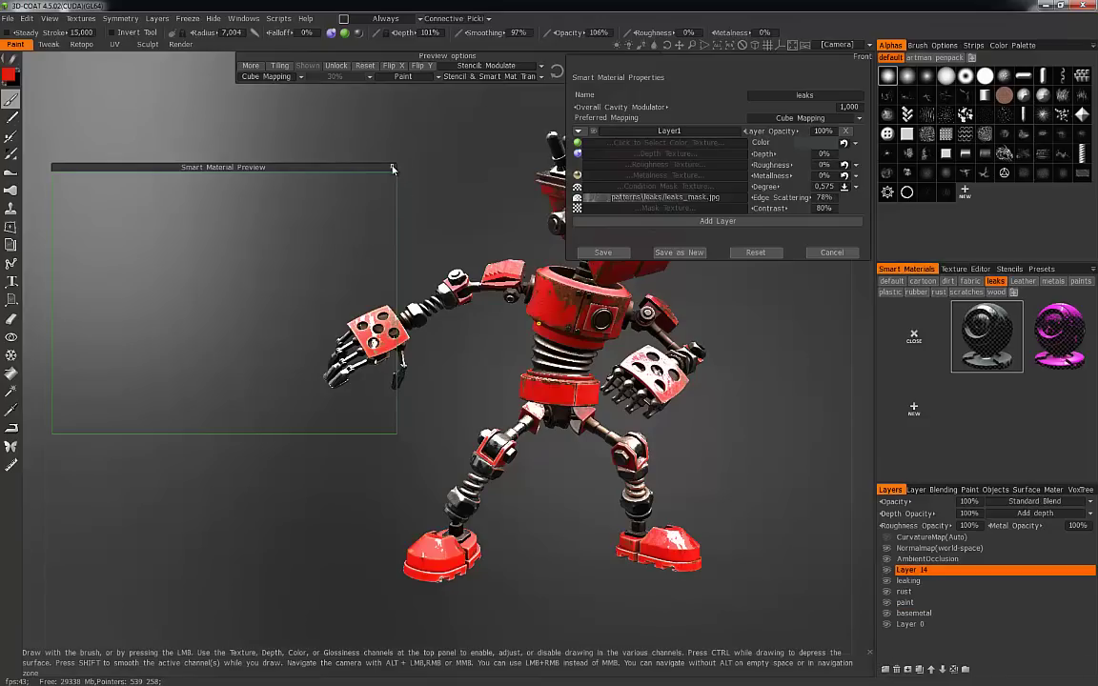
left_click(393, 169)
left_click(951, 285)
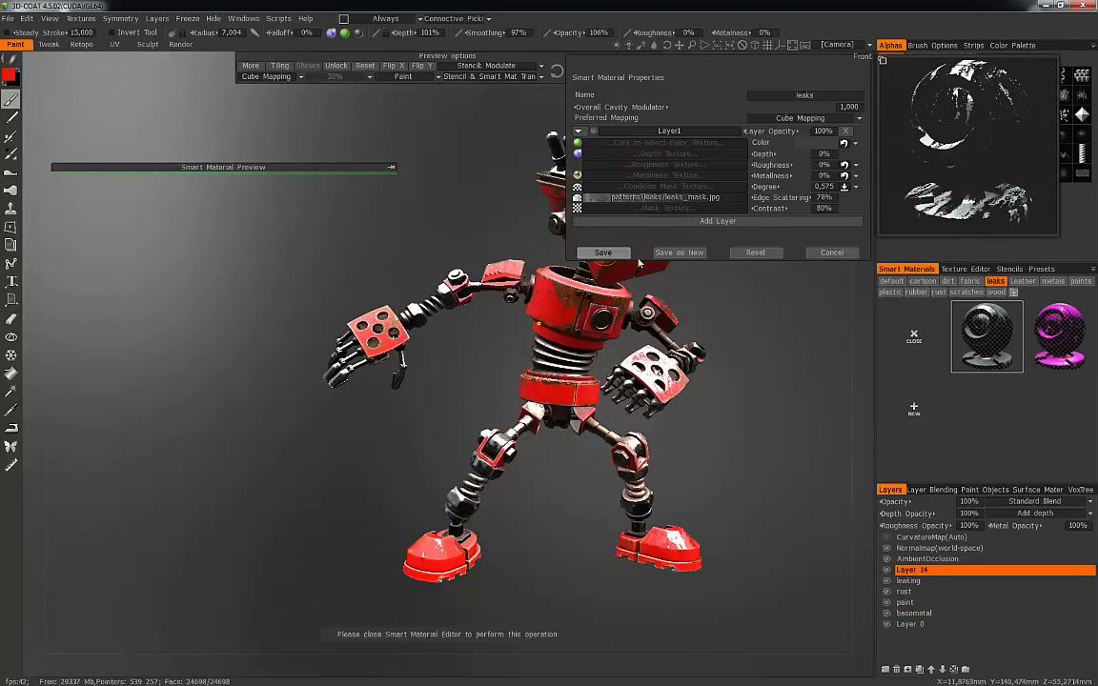
left_click(605, 253)
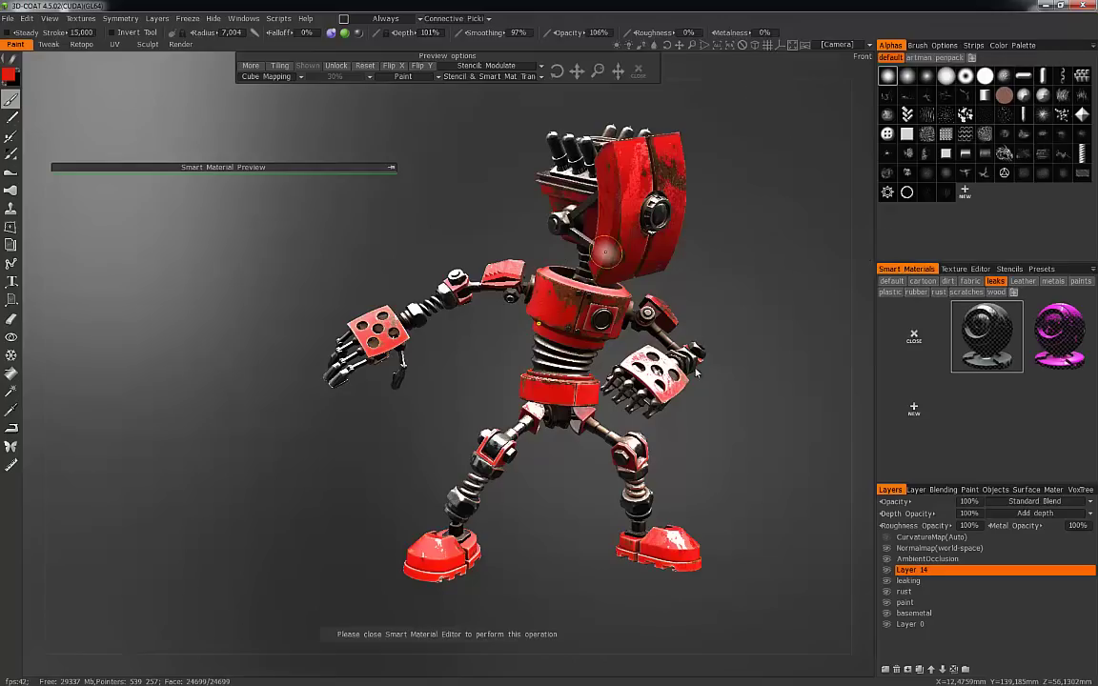
Open the dust_1 material from the dirt category in the Smart Material Editor and position its preview over the robot's torso.
left_click(949, 282)
left_click(988, 410)
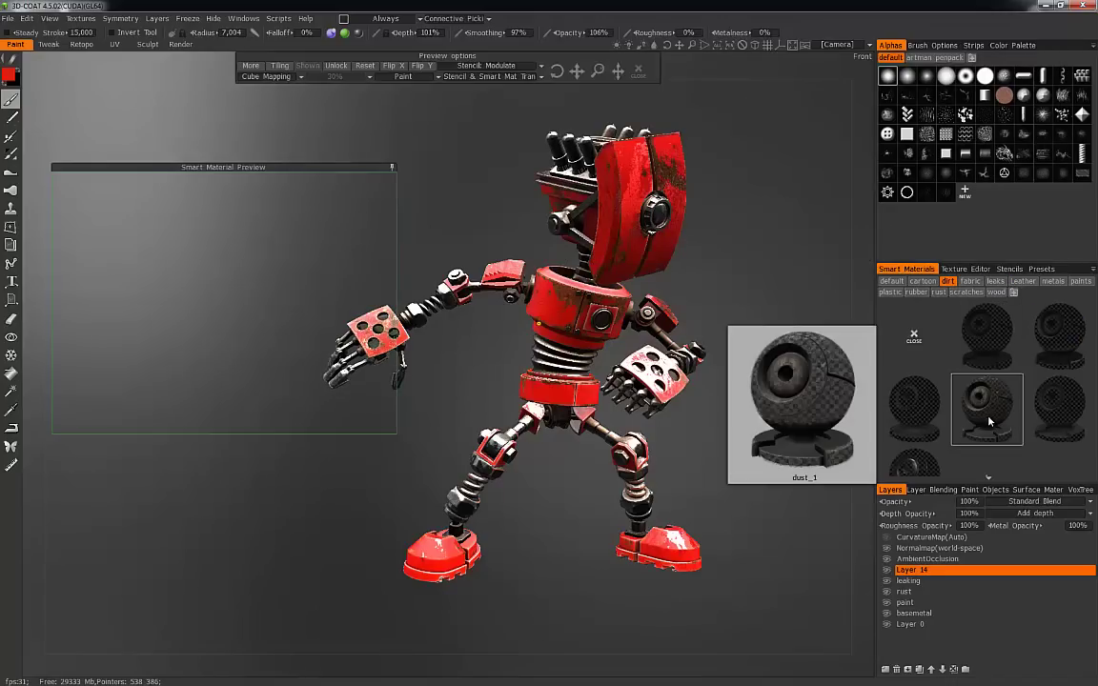
right_click(991, 418)
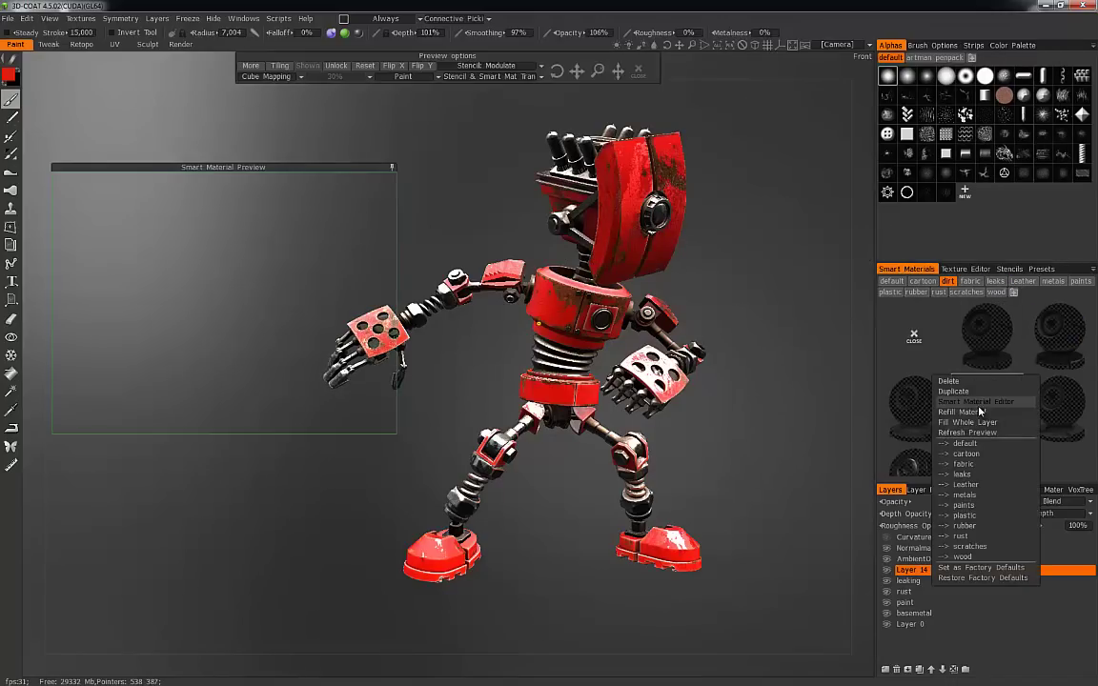
left_click(882, 363)
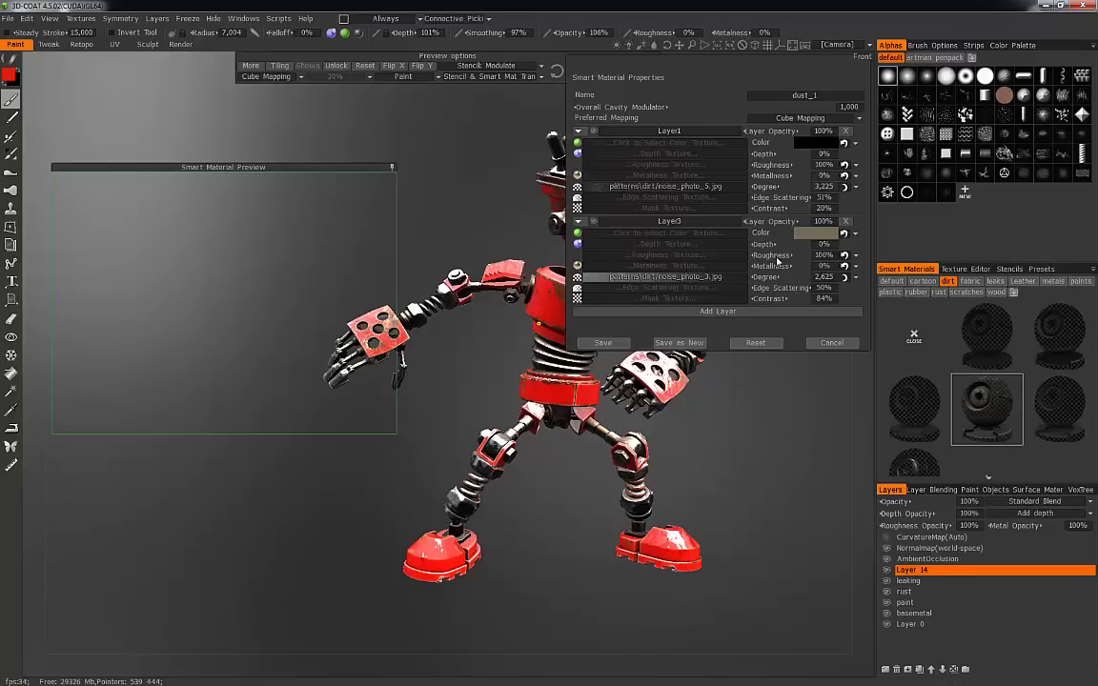
left_click_drag(296, 168, 544, 194)
middle_click_drag(711, 478, 640, 492)
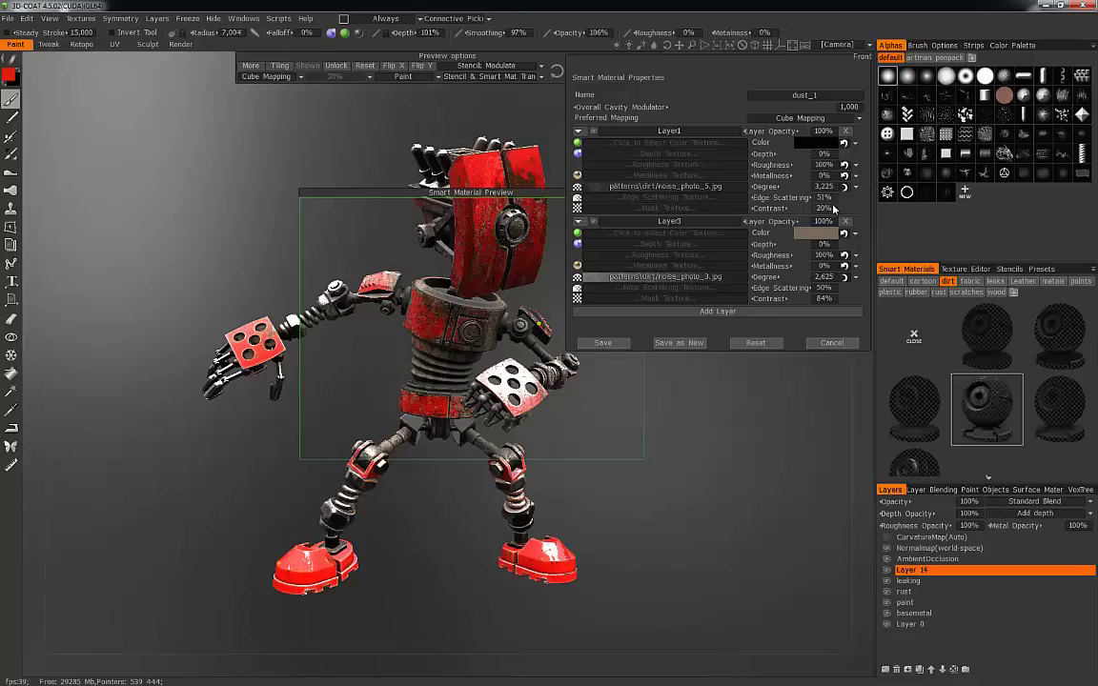
Set the dust_1 material's degree to 2.350 for Layer1 and 2.050 for Layer3, and save it.
left_click_drag(768, 277, 760, 277)
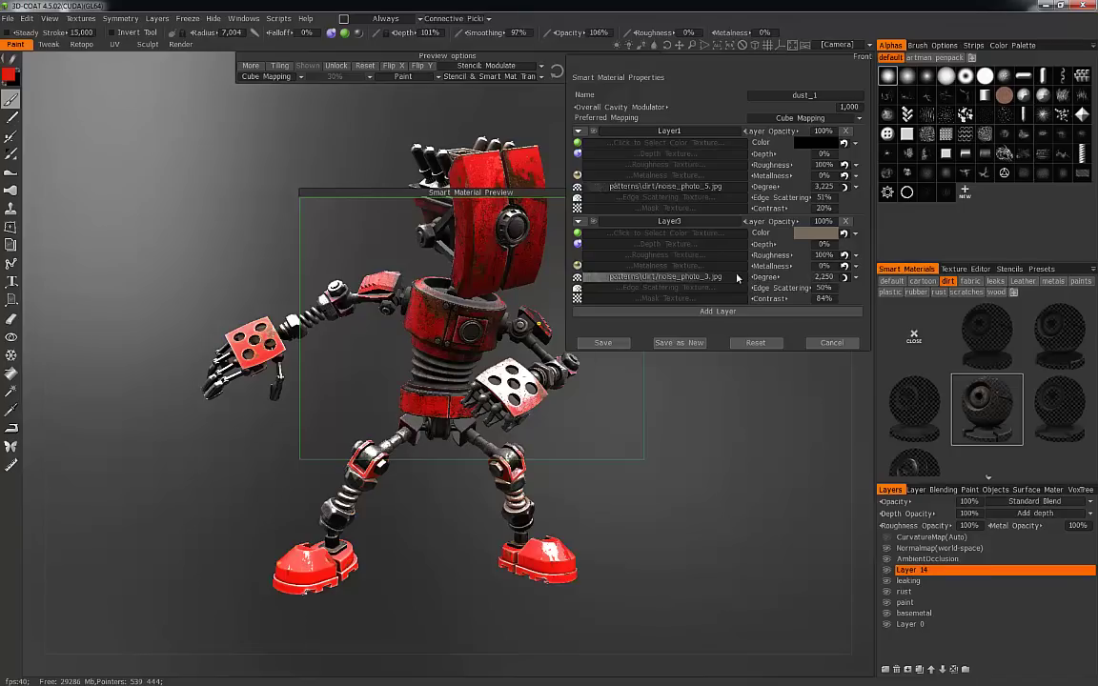
left_click_drag(763, 187, 748, 194)
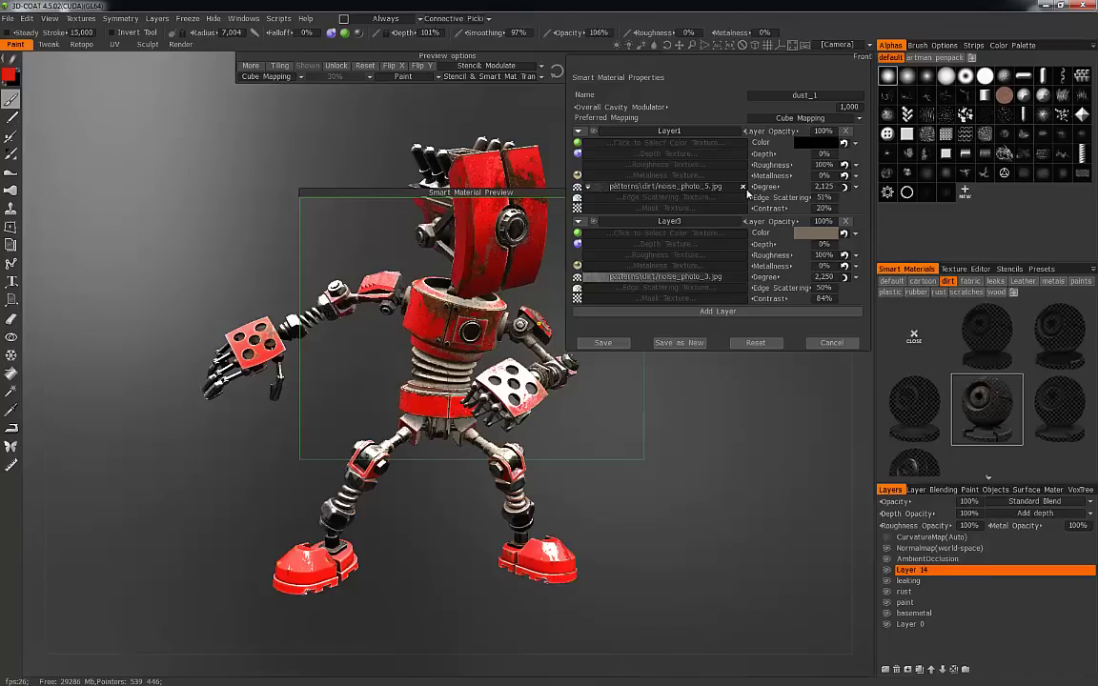
left_click_drag(768, 288, 760, 276)
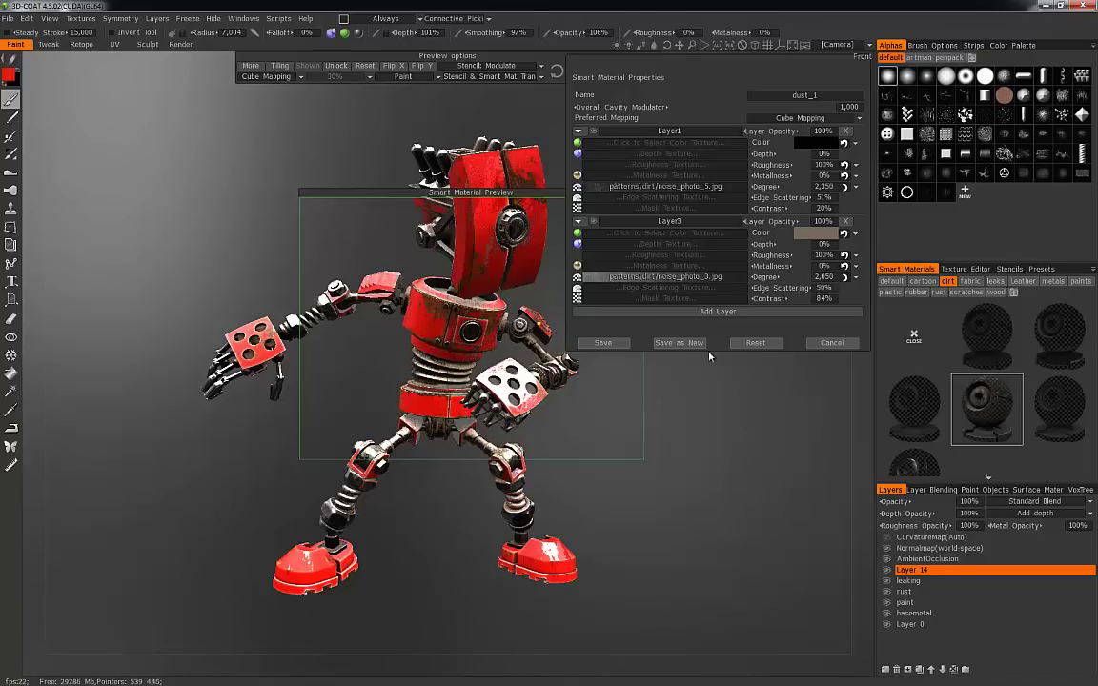
left_click(604, 342)
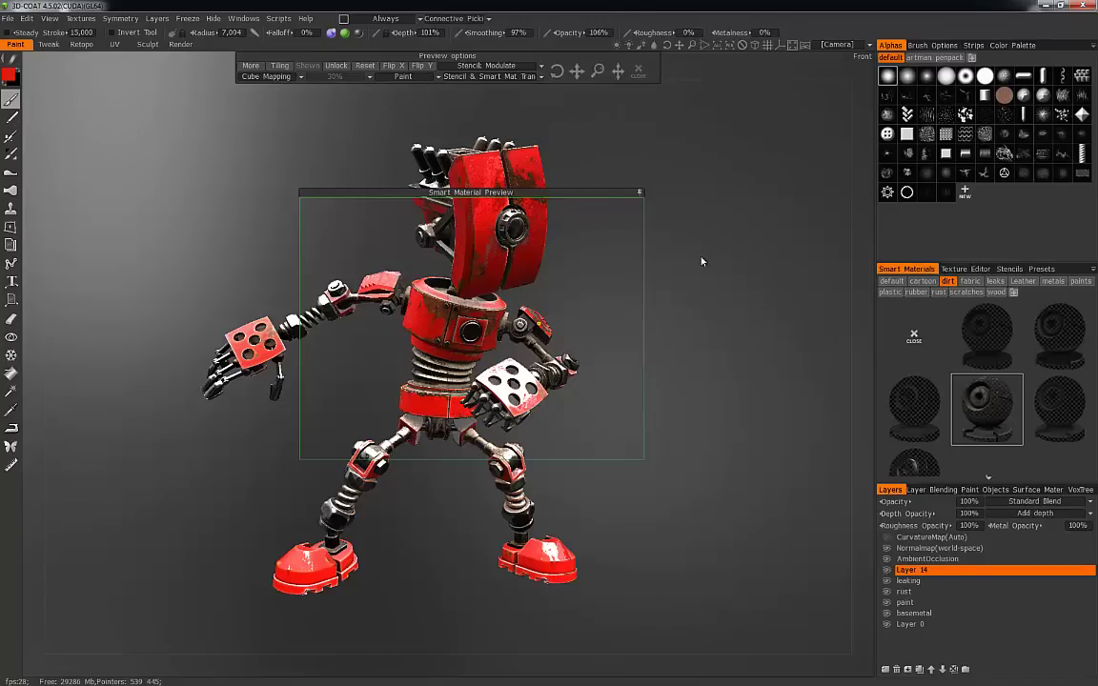
Move the material preview beside the robot and fill the robot with the dust_1 material on the new layer.
left_click_drag(702, 261, 585, 195)
left_click_drag(708, 293, 1022, 371)
left_click_drag(710, 534, 738, 434)
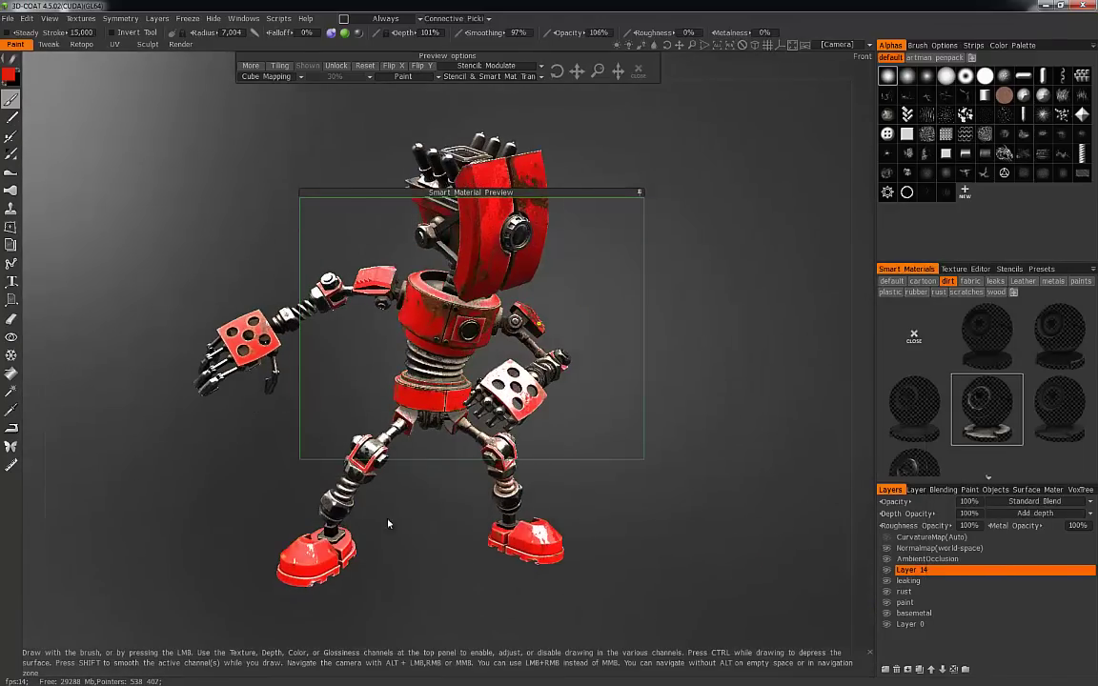
left_click(10, 374)
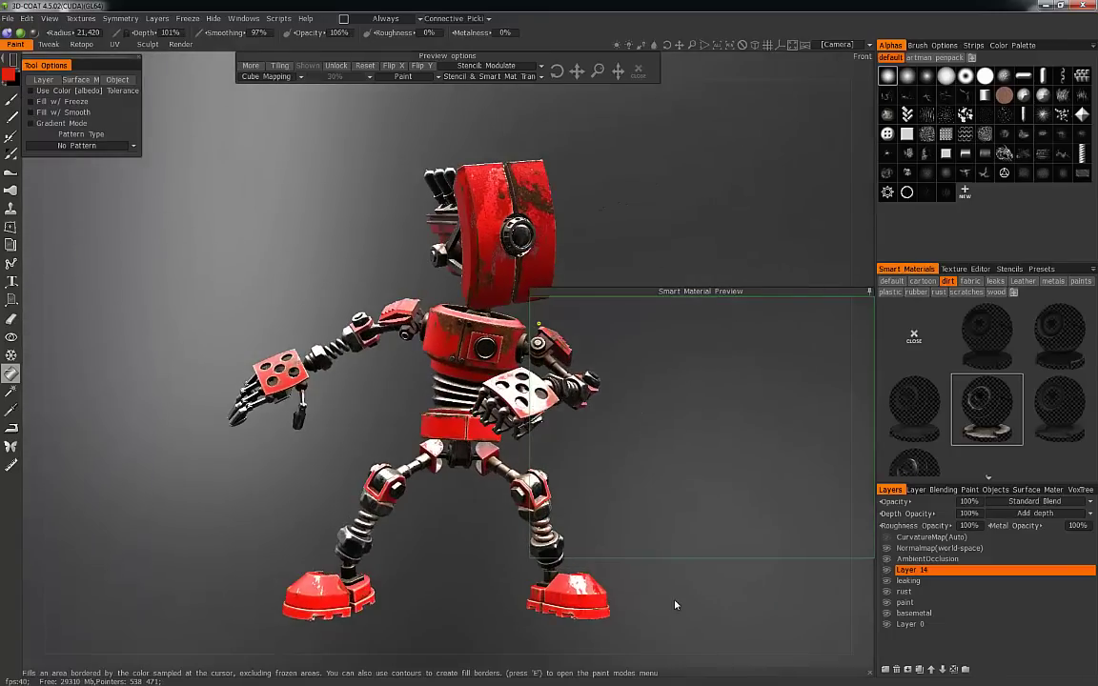
middle_click_drag(677, 605, 588, 511)
left_click_drag(117, 595, 601, 214)
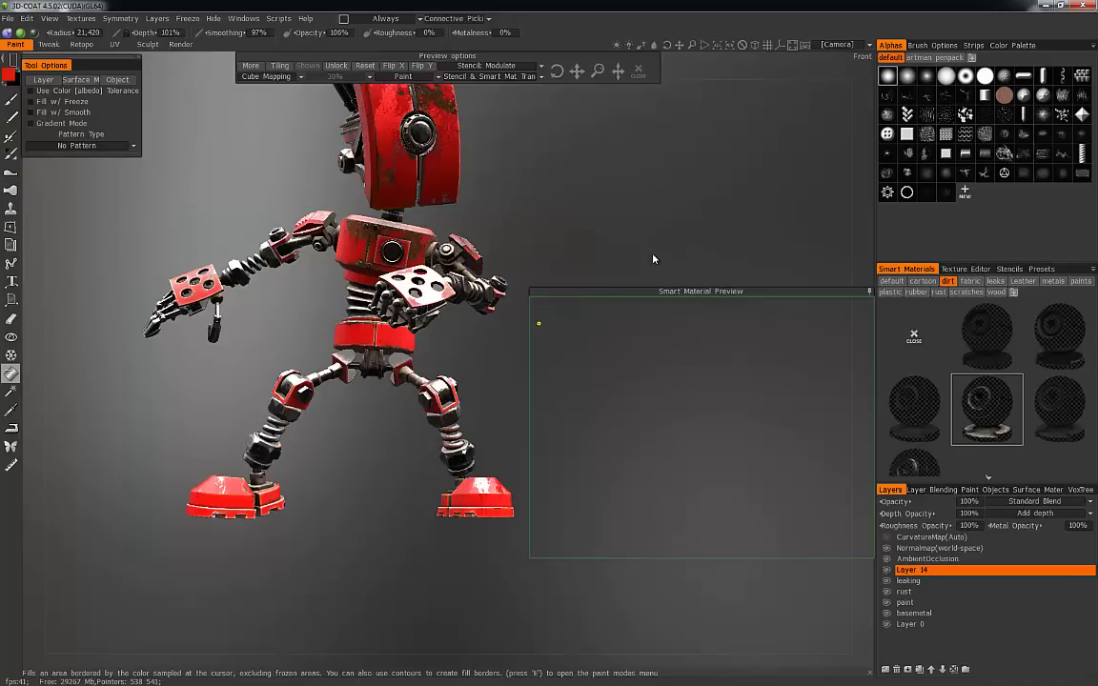
Examine the dust on the robot's head, arms, torso and legs from several sides.
middle_click_drag(660, 218, 375, 167)
left_click_drag(369, 160, 504, 278)
mouse_move(503, 278)
middle_mouse_down()
mouse_move(601, 177)
mouse_move(494, 277)
middle_mouse_up()
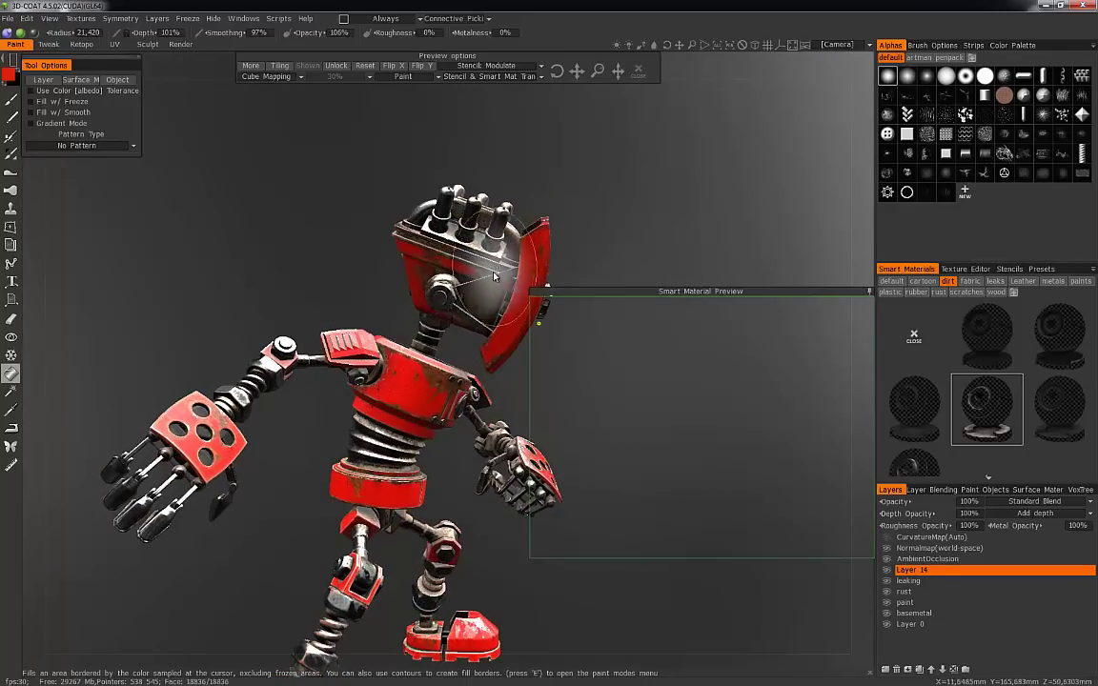
middle_click_drag(570, 202, 571, 204)
middle_click_drag(546, 246, 728, 464)
middle_click_drag(671, 416, 743, 491)
middle_click_drag(704, 441, 571, 263)
Position the material preview over the robot's head and refill the dust_1 material.
left_click_drag(571, 263, 390, 157)
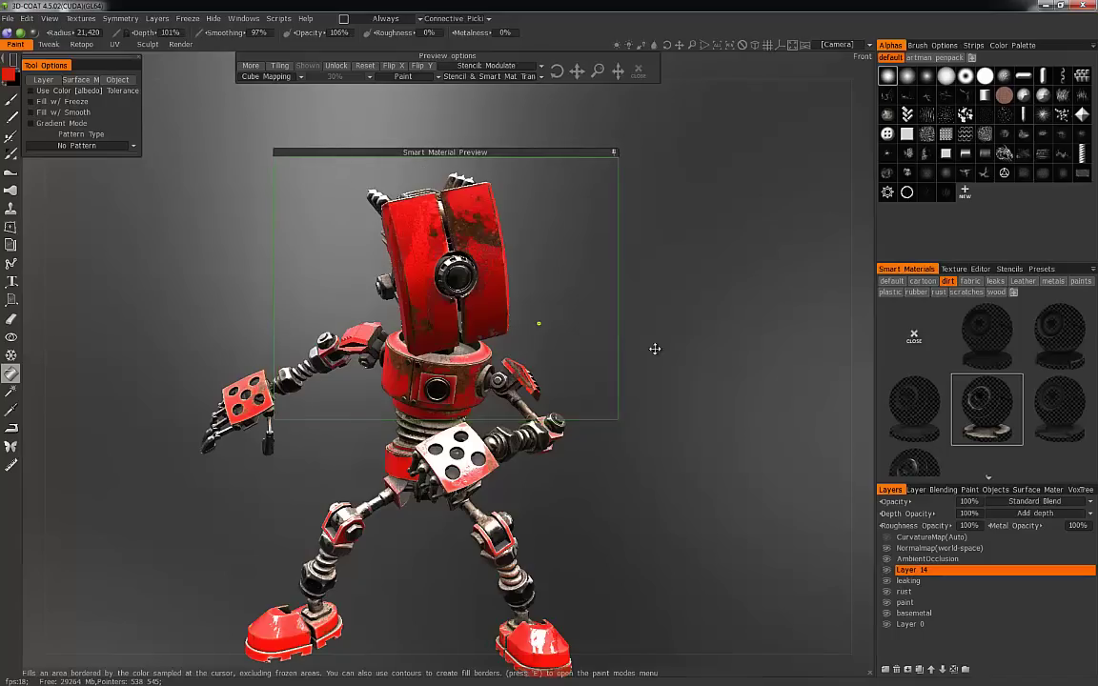
right_click(981, 397)
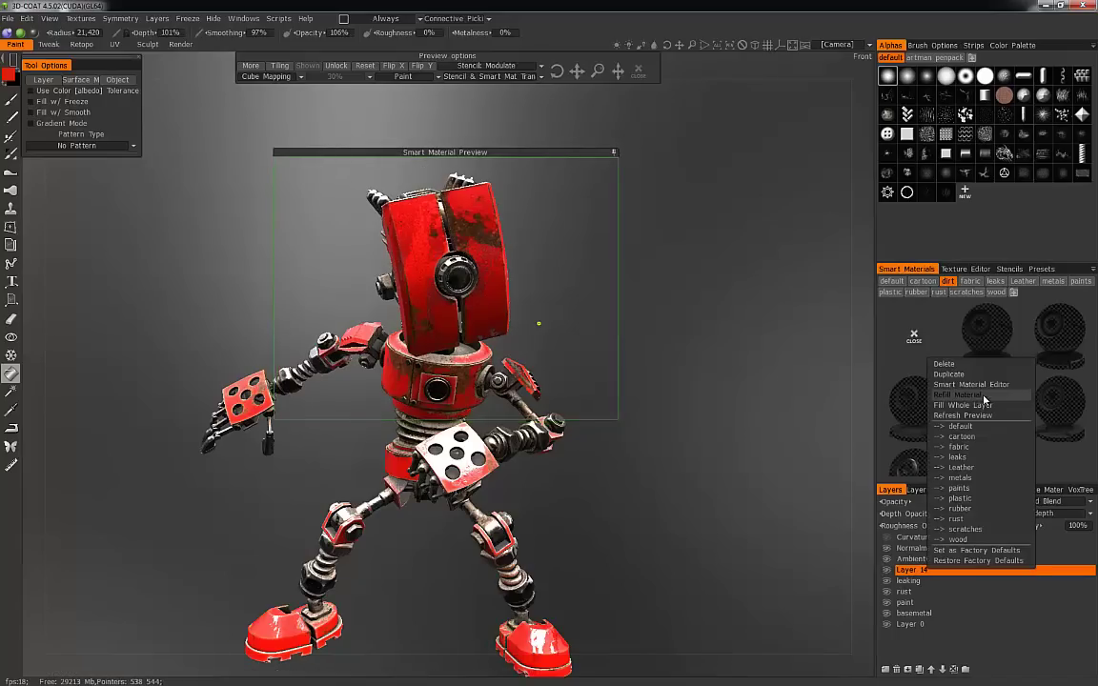
left_click(966, 445)
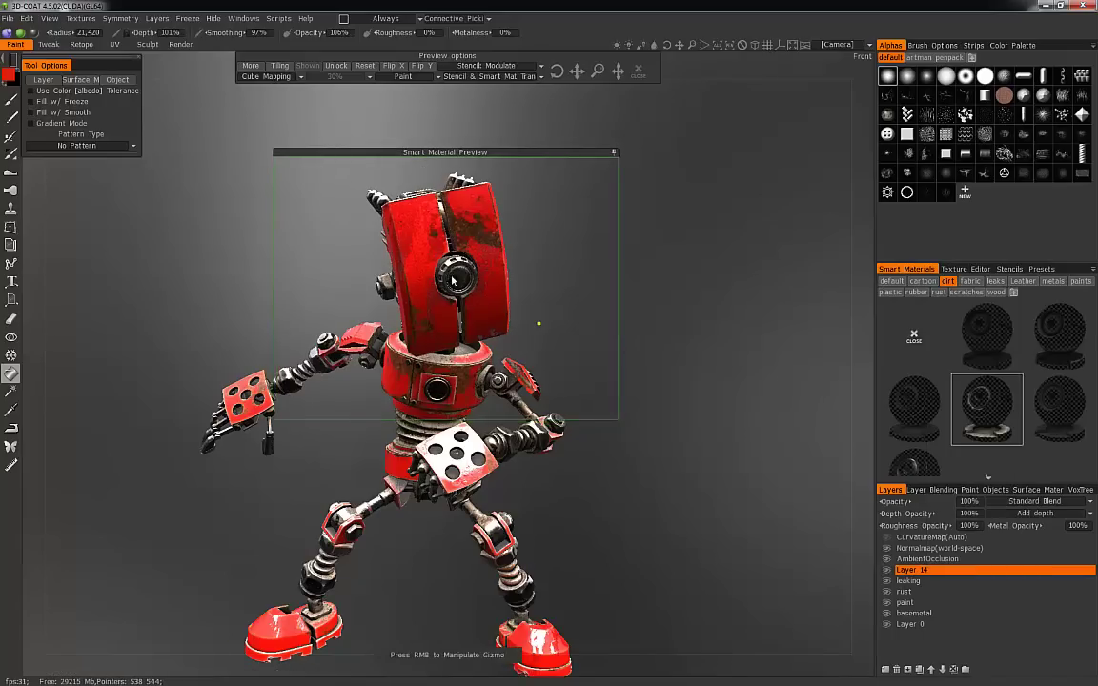
right_click(985, 407)
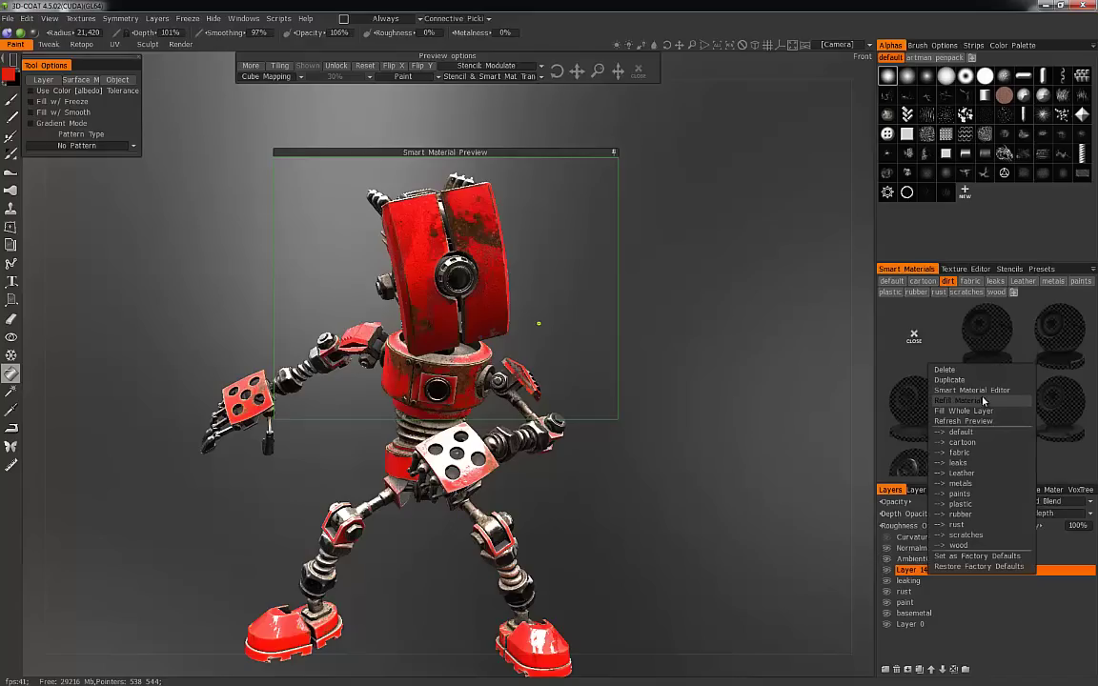
left_click(949, 399)
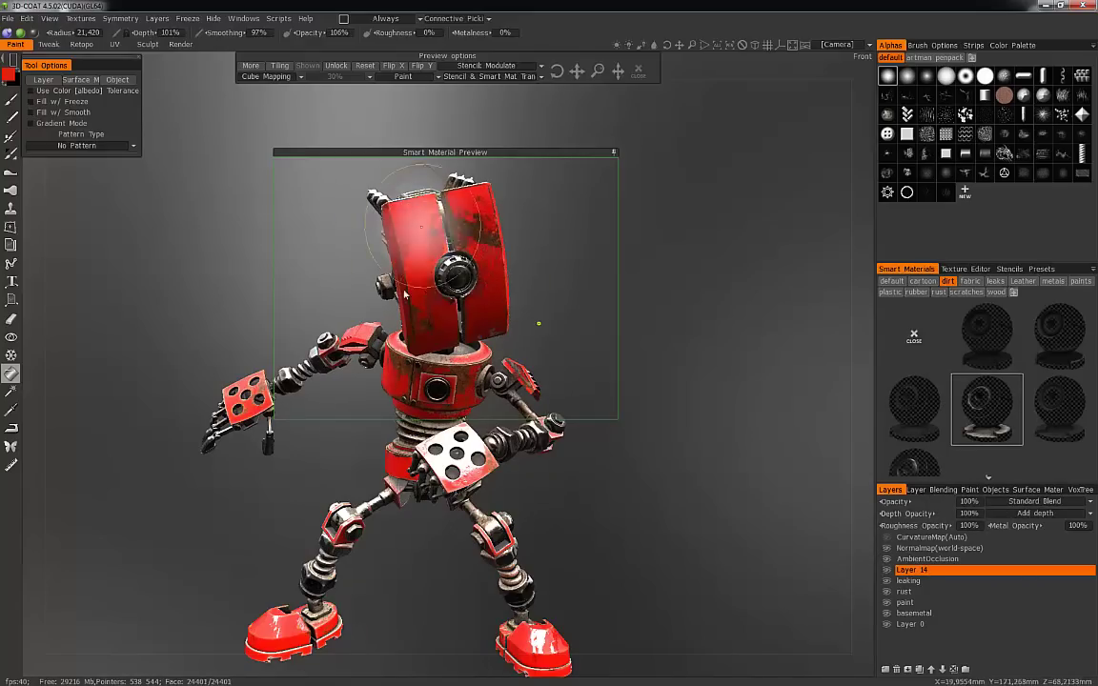
Set the dust_1 material's degree to 2.525 for Layer3 and 3.100 for Layer1, and save the material.
right_click(987, 415)
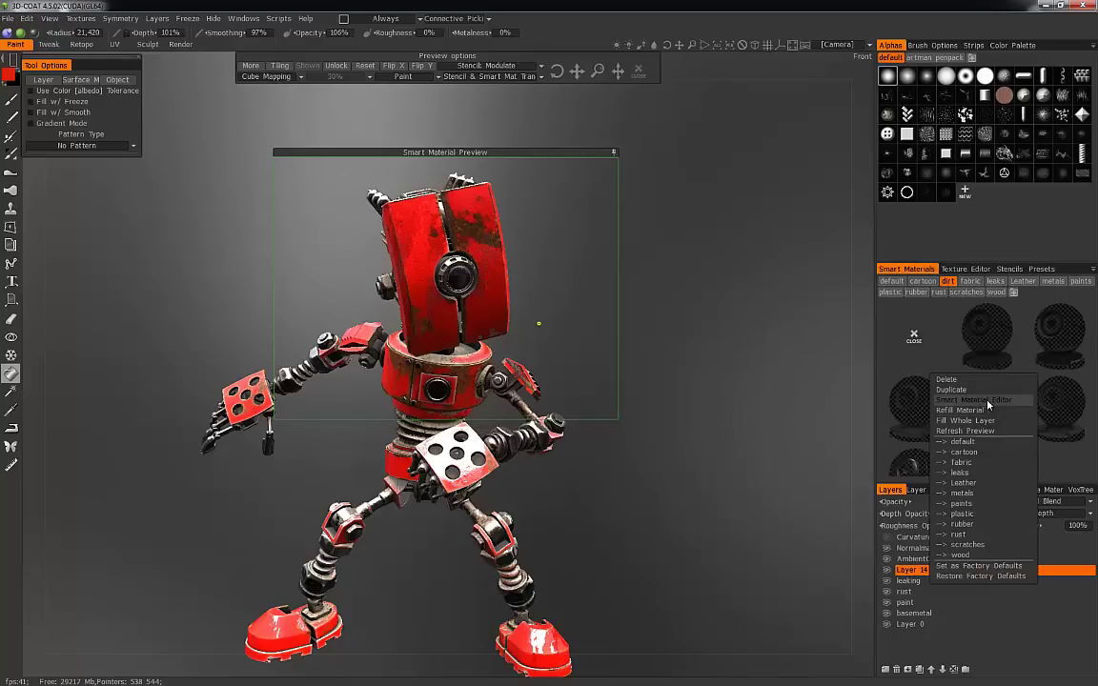
left_click(987, 400)
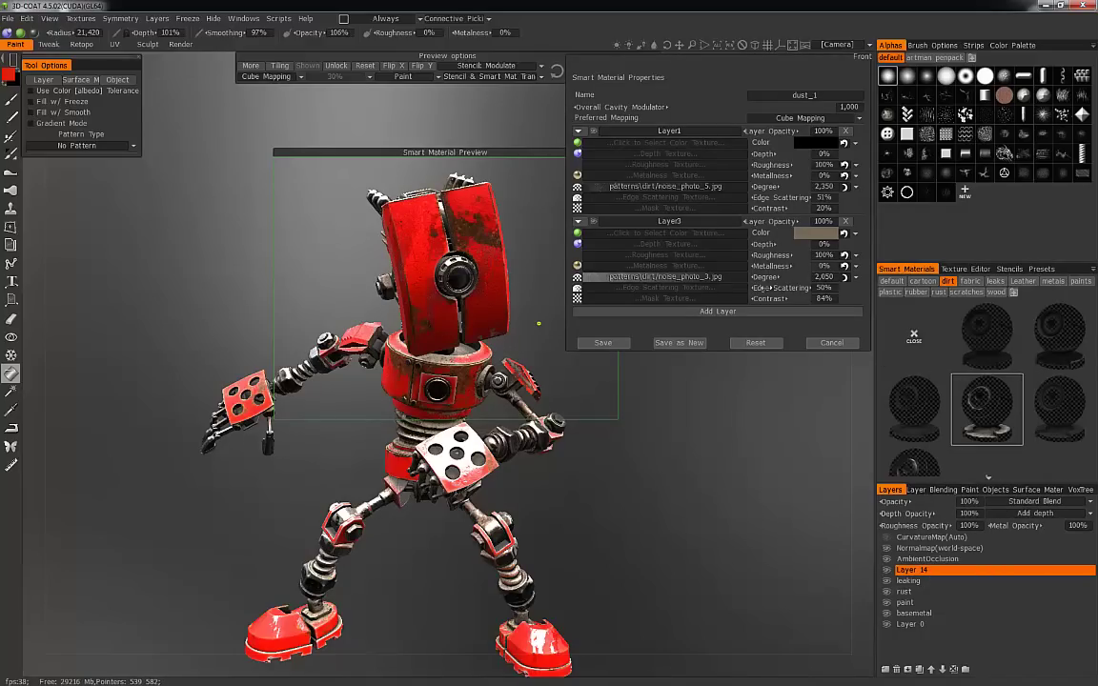
left_click_drag(768, 277, 782, 279)
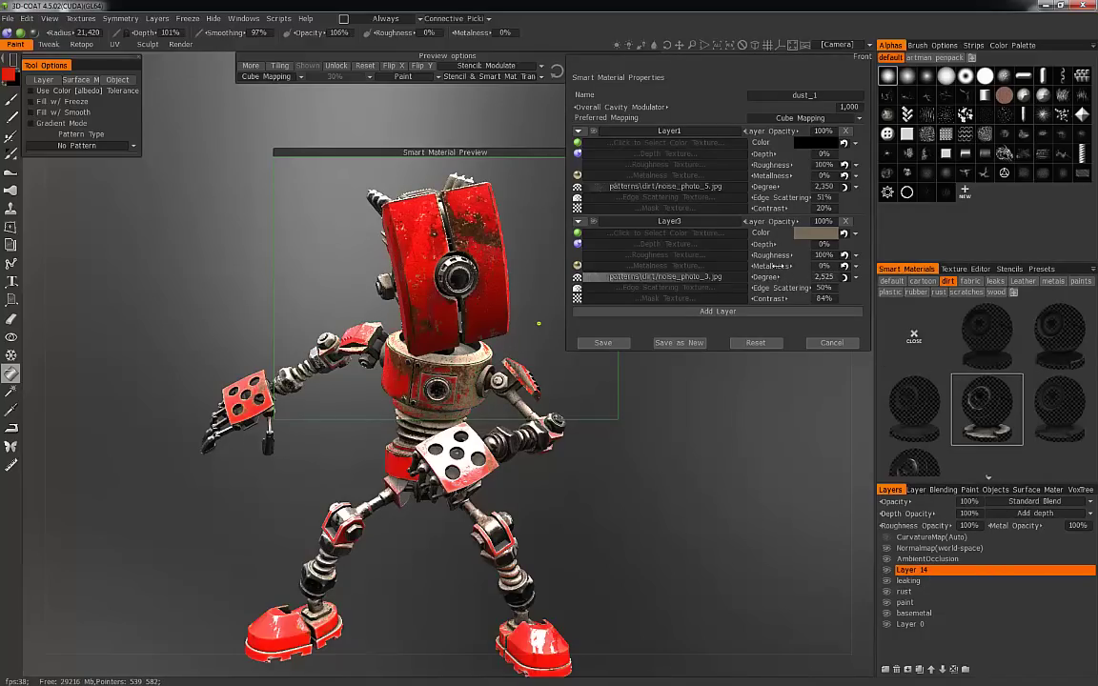
left_click_drag(768, 186, 784, 187)
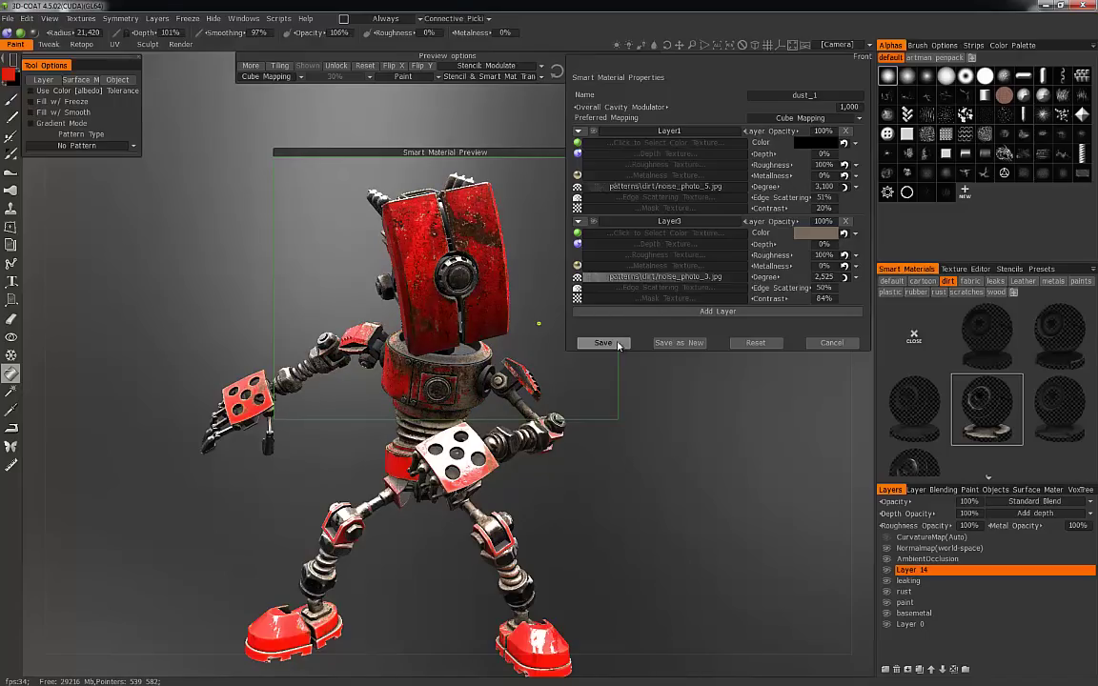
left_click(606, 343)
Fill the robot's head with the updated dust_1 material and move the material preview beside the robot.
left_click_drag(710, 454, 479, 263)
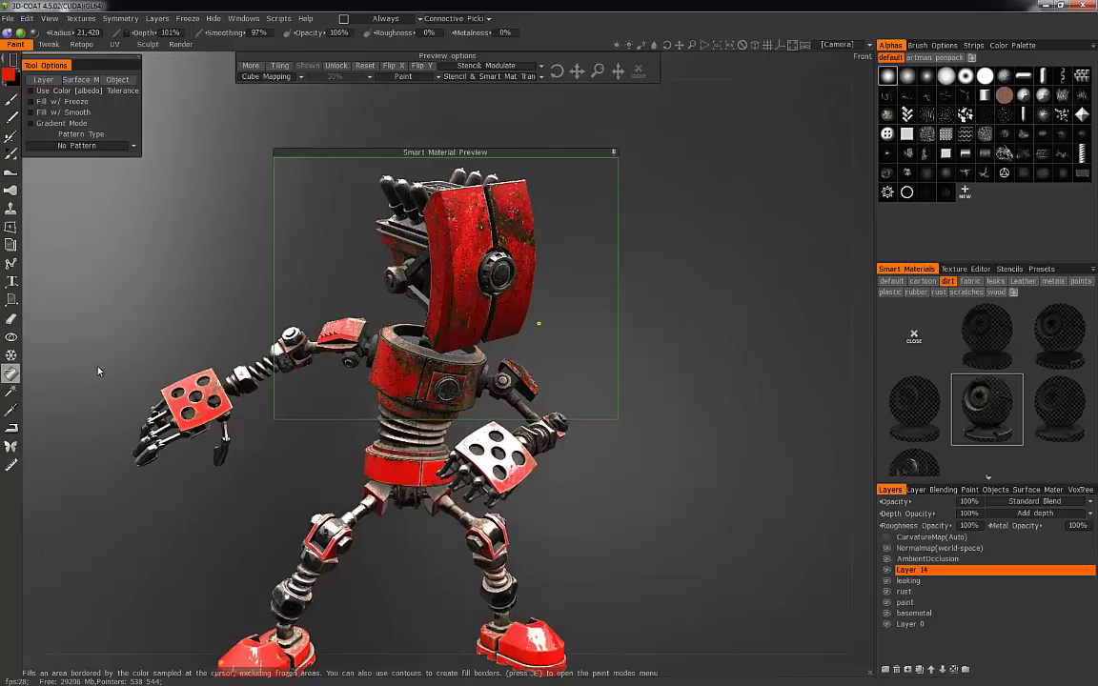
left_click(11, 59)
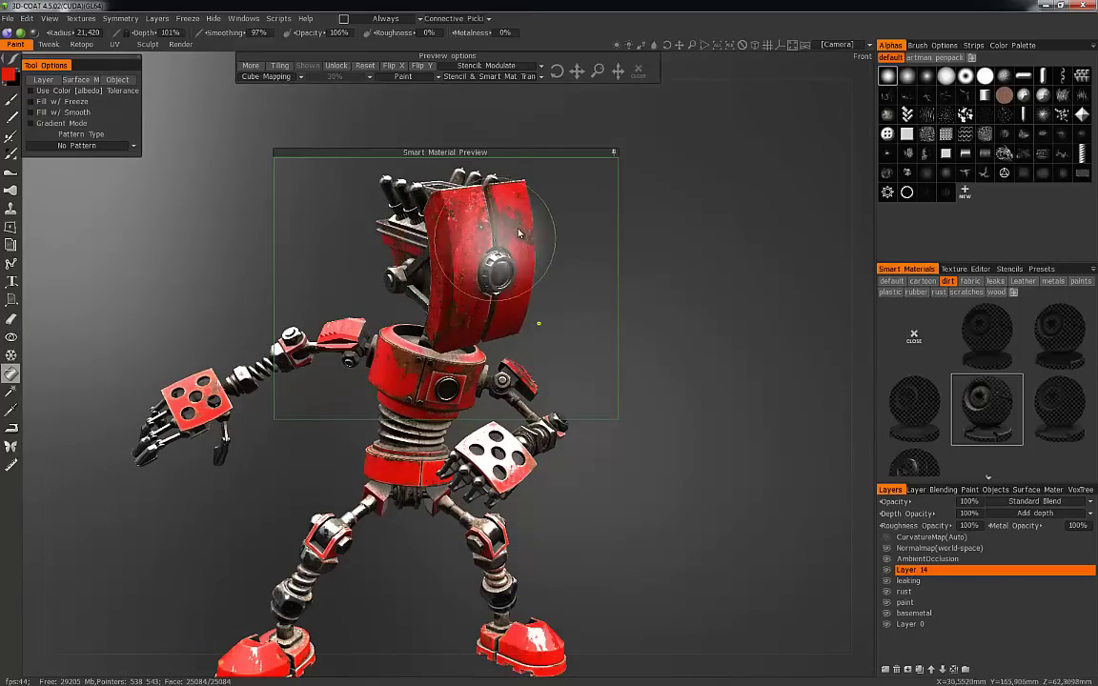
left_click_drag(722, 377, 553, 161)
left_click_drag(722, 482, 557, 222)
left_click_drag(543, 157, 184, 356)
Examine the dust on the robot's head and body from several sides and collapse the material preview.
left_click_drag(610, 314, 755, 427)
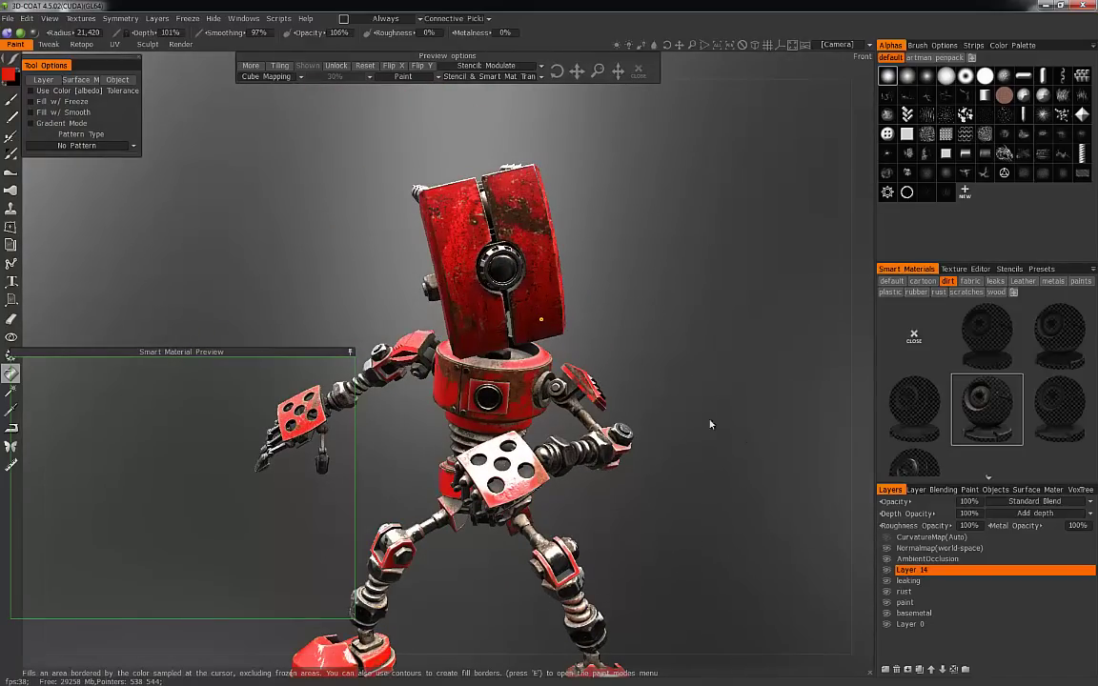
left_click_drag(581, 502, 648, 381)
mouse_move(706, 293)
left_mouse_down()
mouse_move(733, 287)
mouse_move(643, 262)
left_mouse_up()
left_click(573, 202)
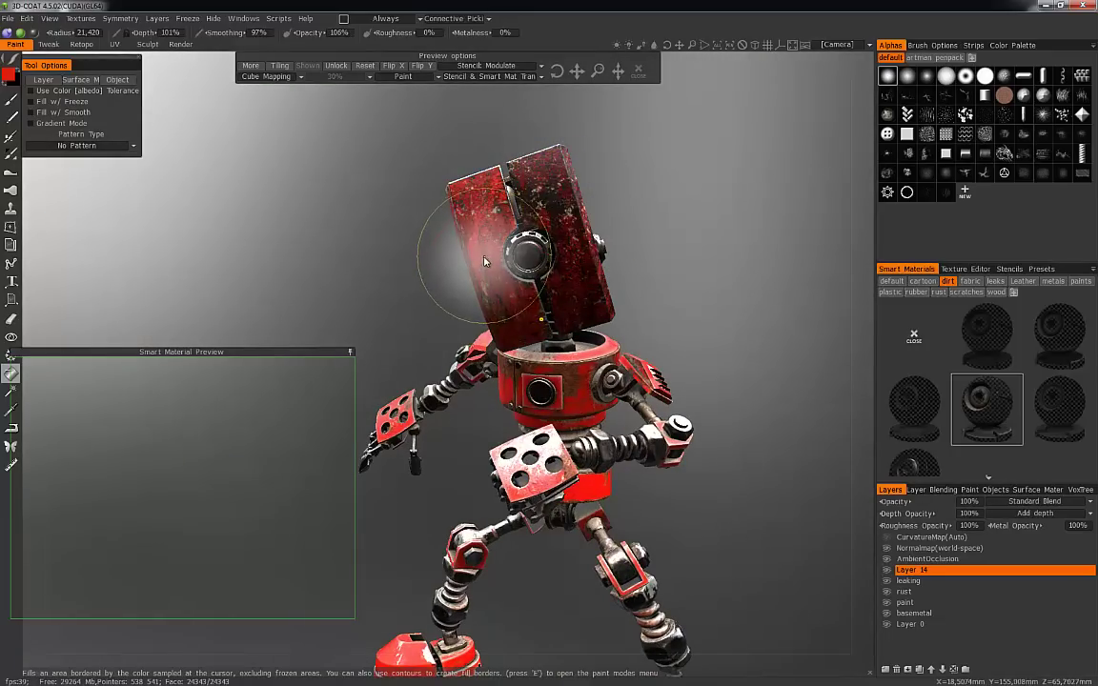
mouse_move(667, 264)
left_mouse_down()
mouse_move(690, 263)
mouse_move(580, 274)
mouse_move(779, 312)
mouse_move(789, 368)
mouse_move(841, 468)
mouse_move(834, 463)
mouse_move(872, 431)
mouse_move(742, 443)
mouse_move(754, 458)
left_mouse_up()
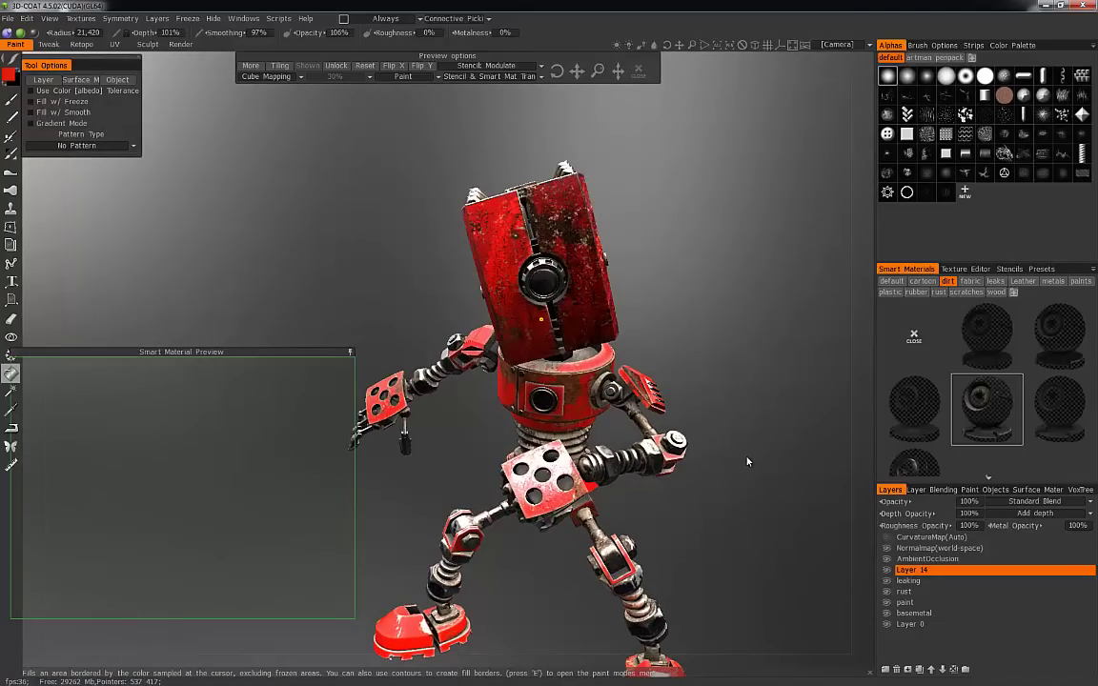
right_click_drag(762, 515, 686, 528)
left_click_drag(686, 528, 734, 523)
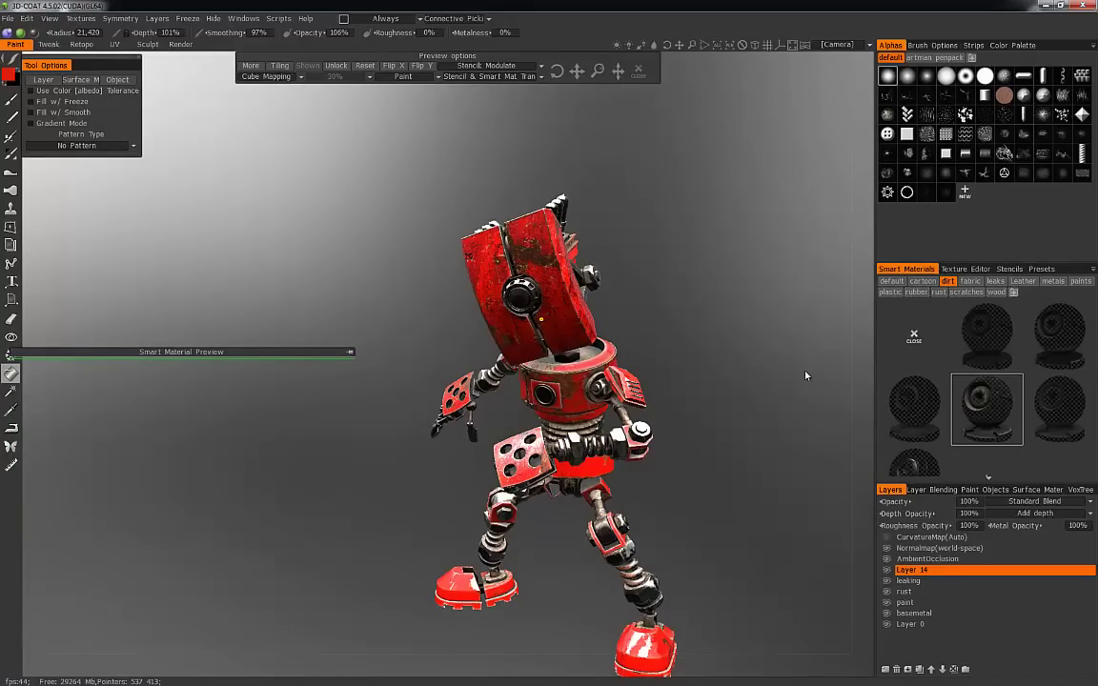
Add a new layer without a smart material and set the red paint to 13% roughness and 100% metalness.
left_click_drag(161, 465, 658, 207)
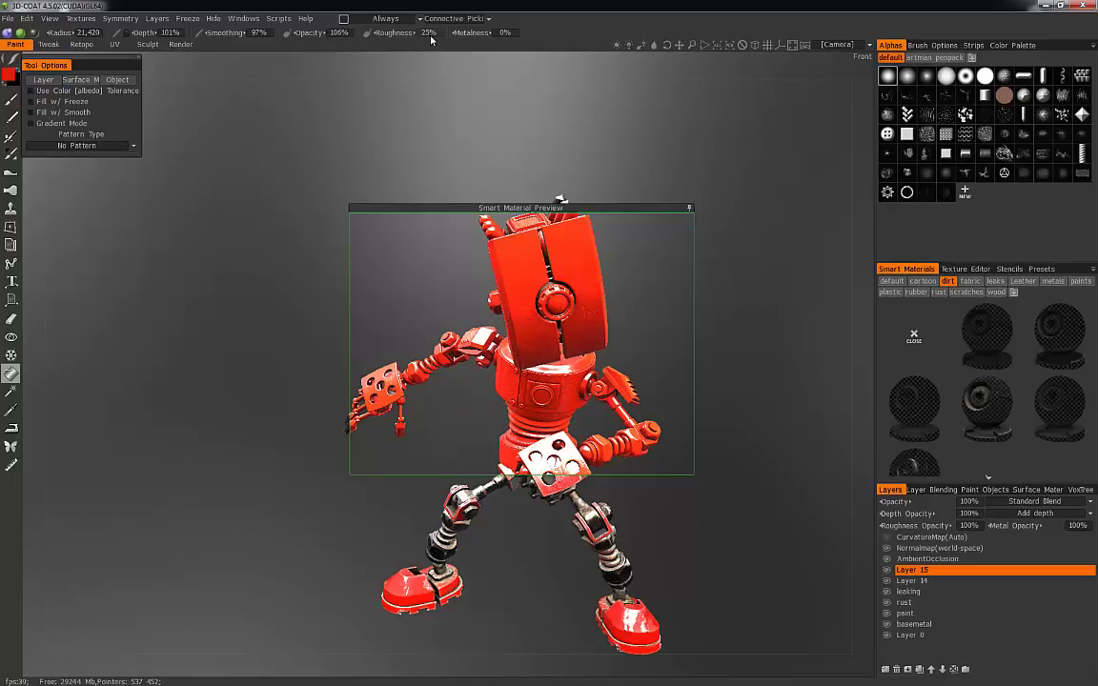
left_click_drag(407, 33, 472, 34)
left_click_drag(539, 46, 594, 49)
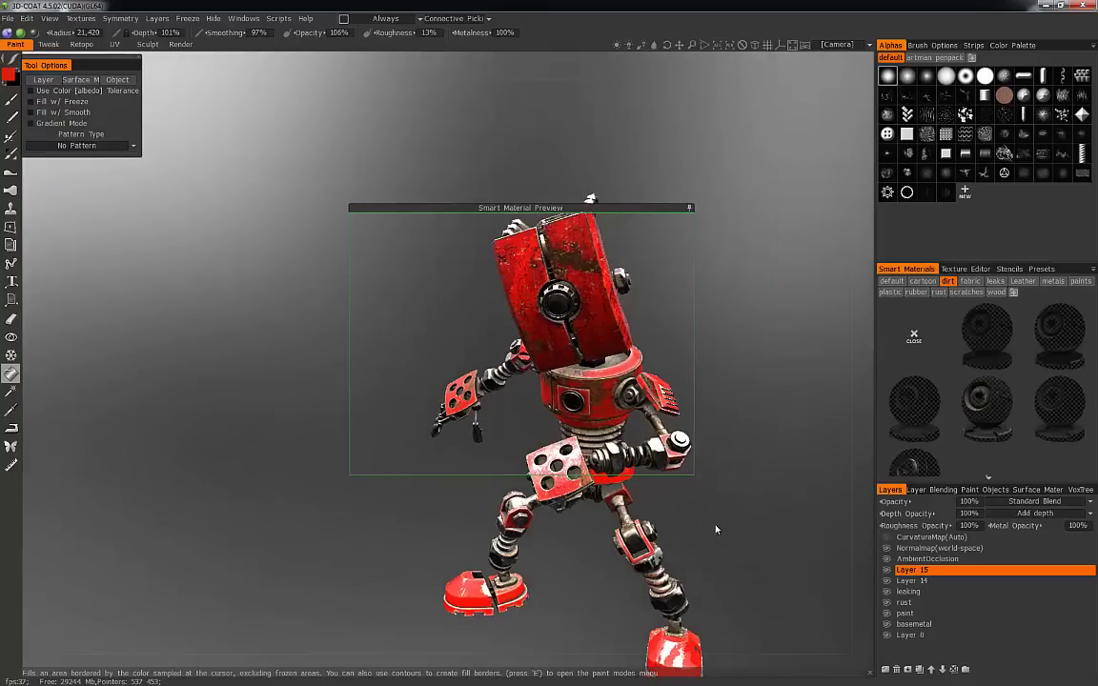
Fill the eye lens in the robot's head with metallic red, using 4% roughness, and move the collapsed preview clear of the head.
middle_click_drag(710, 564, 642, 593)
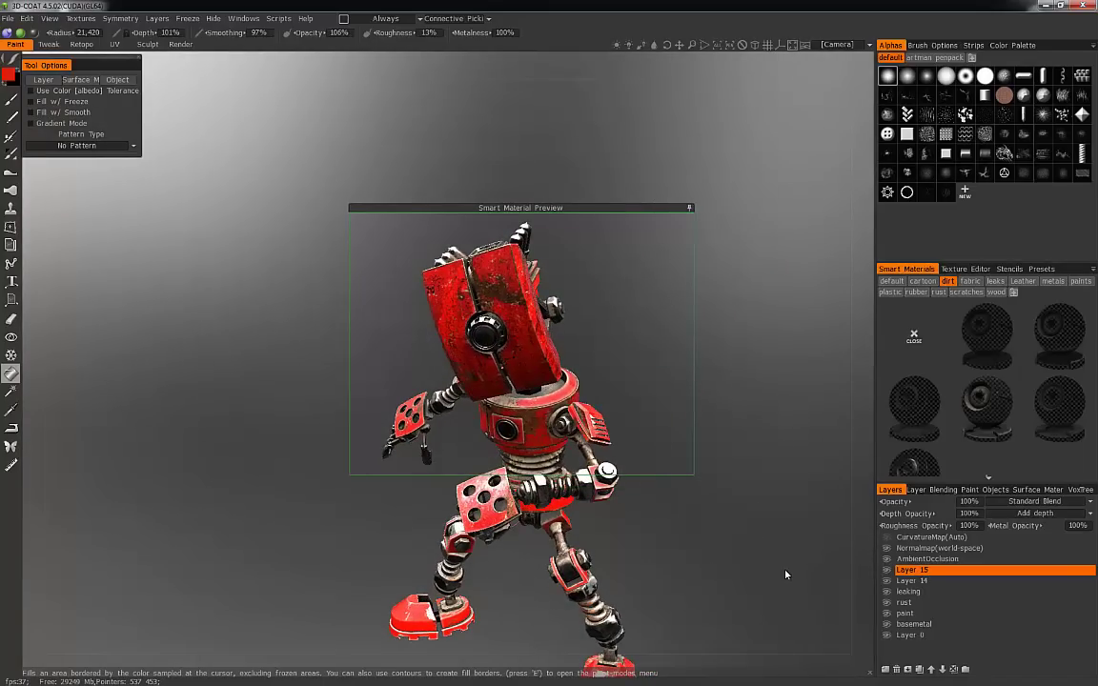
right_click_drag(759, 530, 690, 444)
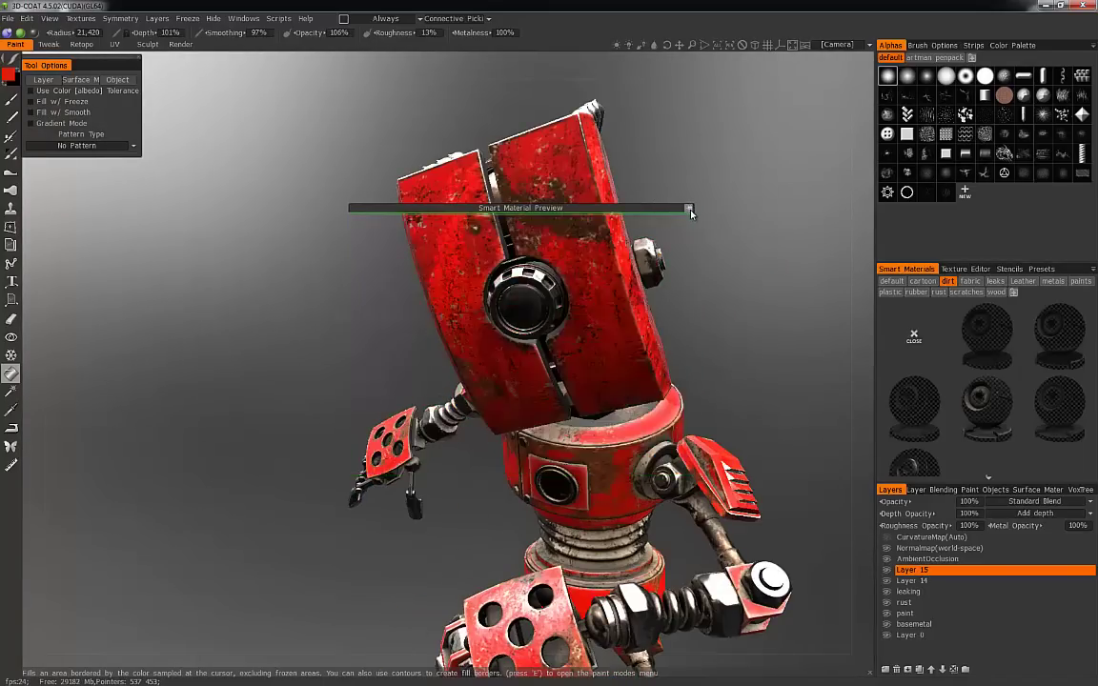
left_click_drag(714, 397, 680, 389)
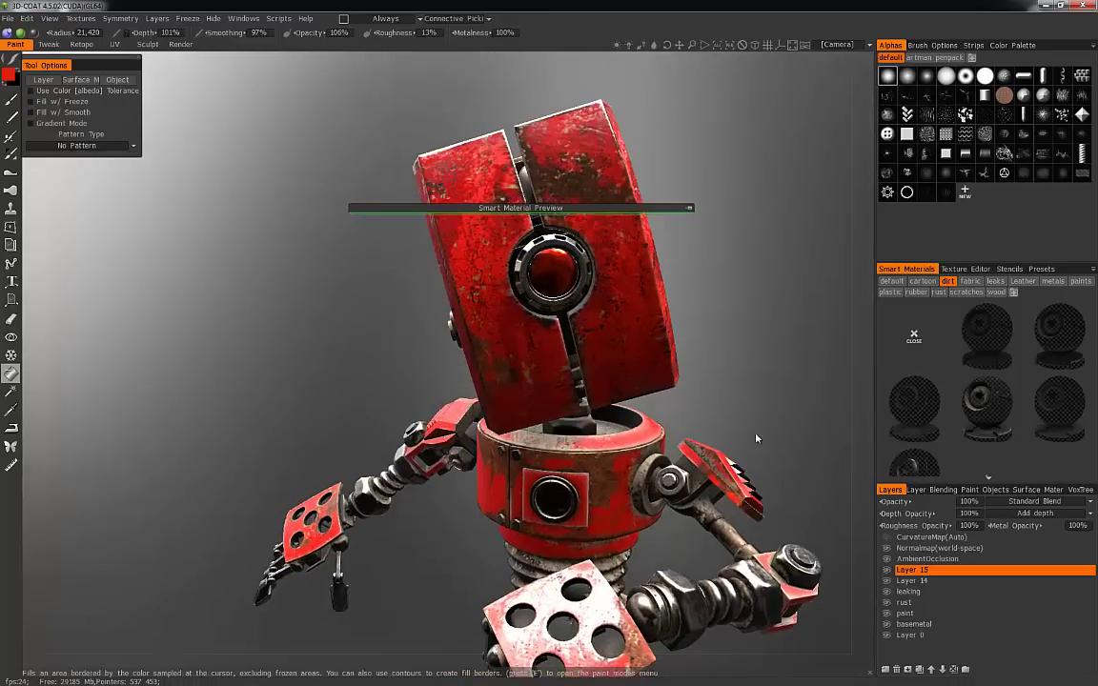
left_click_drag(400, 35, 385, 34)
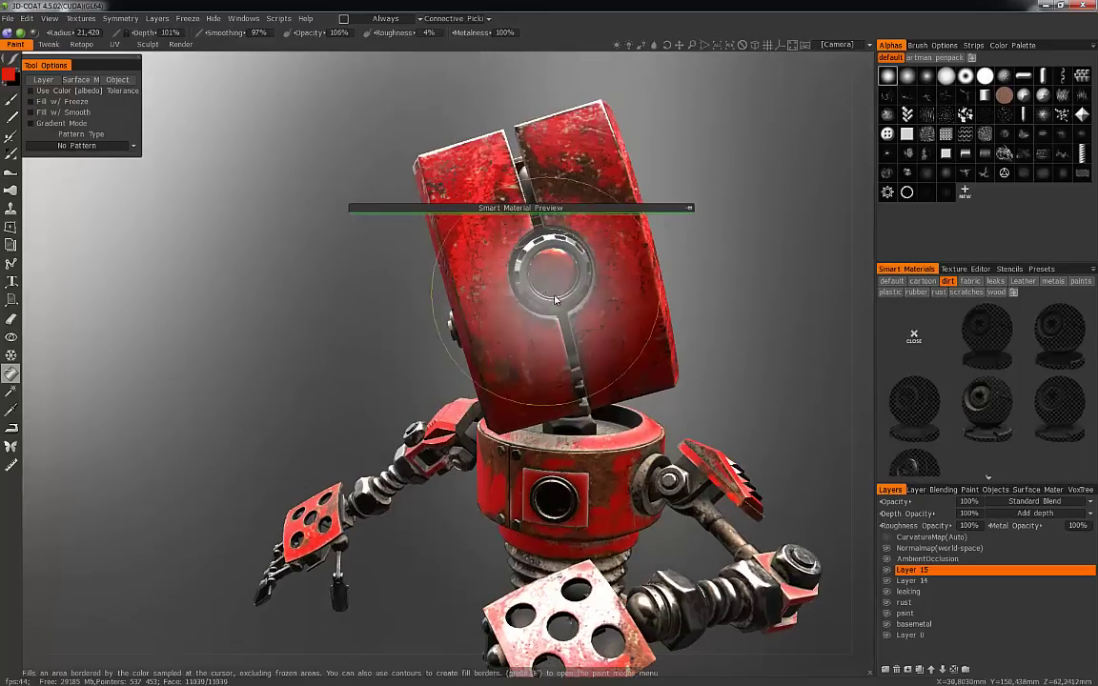
left_click_drag(774, 374, 826, 64)
Examine the red eye lens and the overall finish of the robot from several angles.
left_click_drag(734, 448, 693, 505)
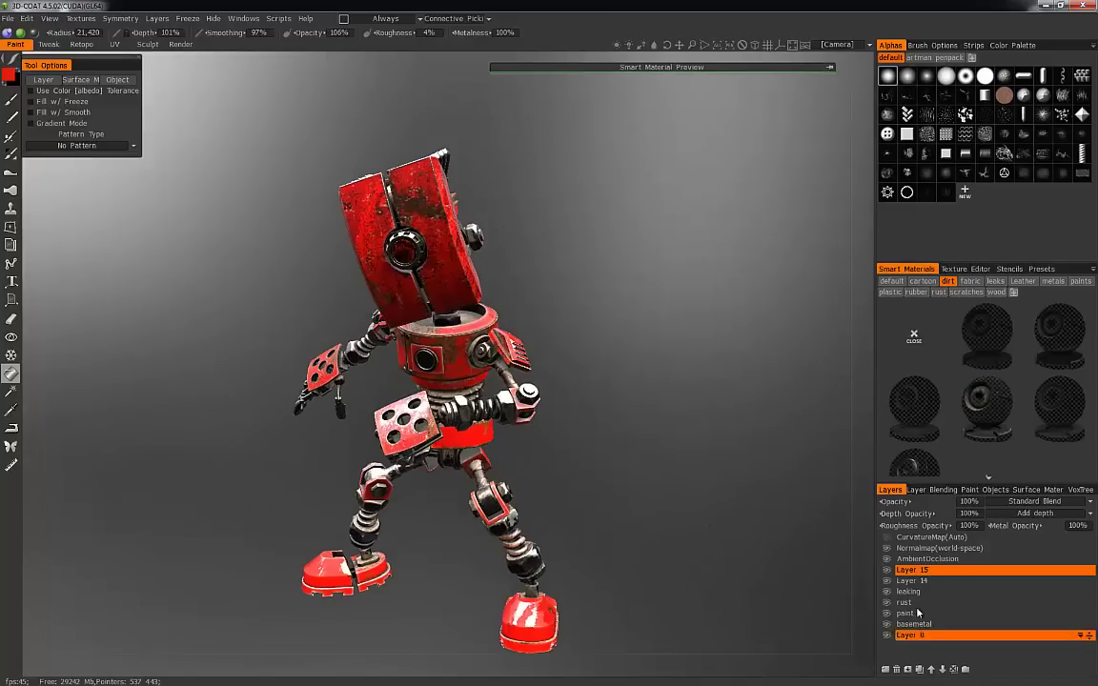
left_click_drag(663, 522, 619, 381)
left_click_drag(584, 235, 717, 482)
left_click_drag(760, 535, 649, 391)
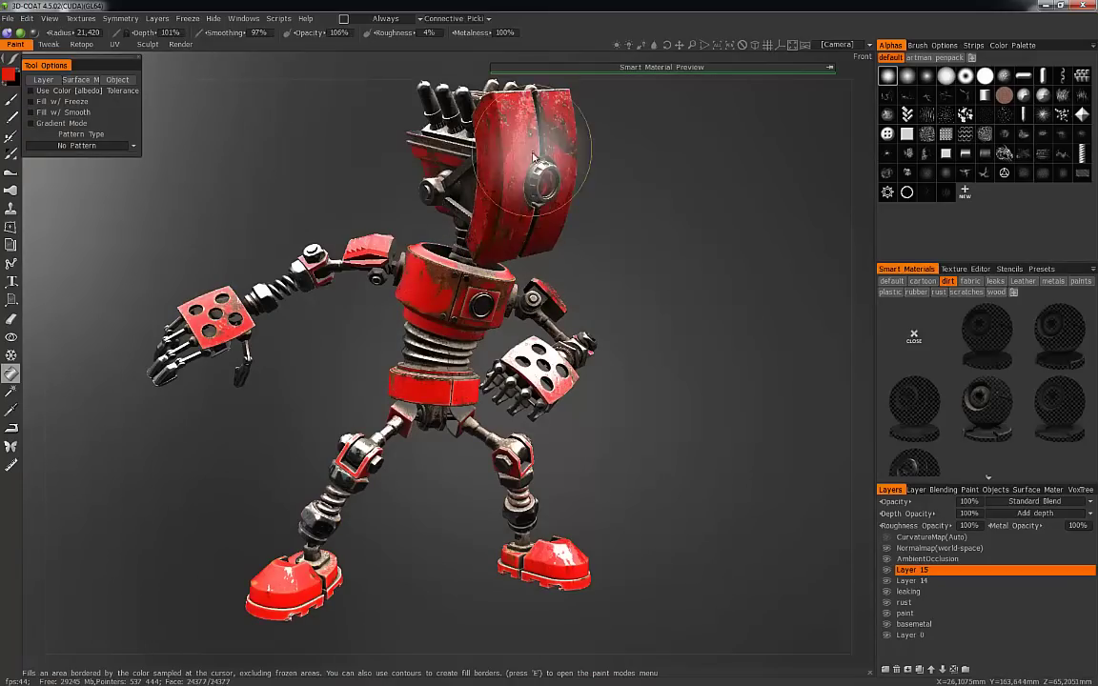
left_click_drag(646, 412, 583, 326)
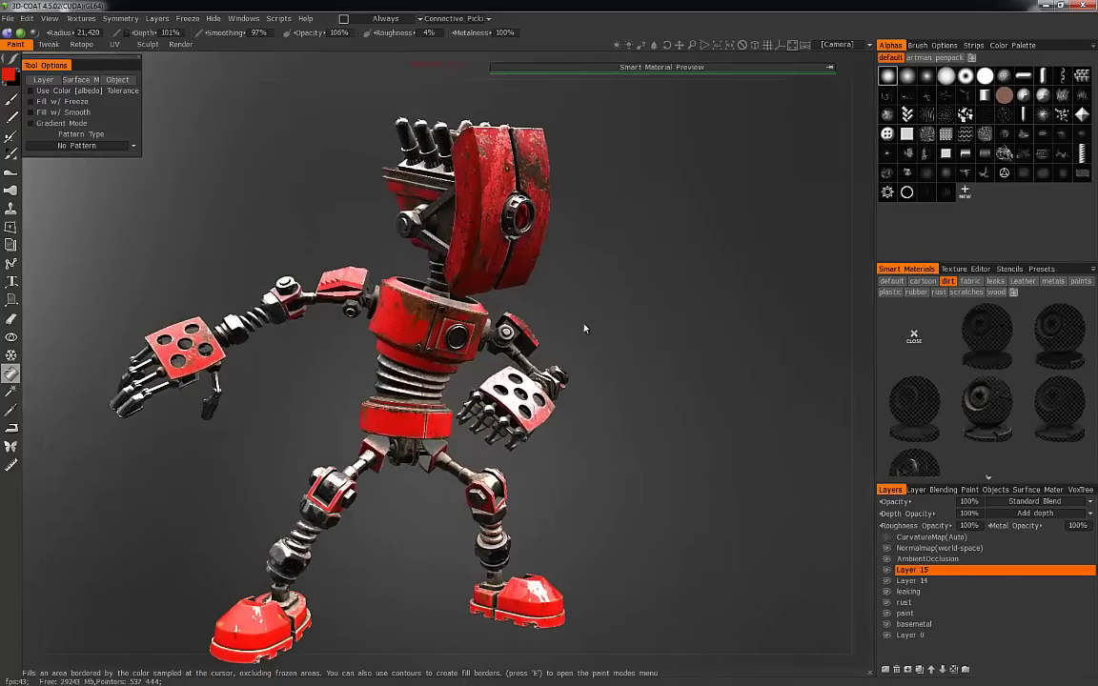
Apply a Hue/Saturation/Lightness adjustment with hue 180 to the paint layer, with the preview enabled.
left_click(910, 615)
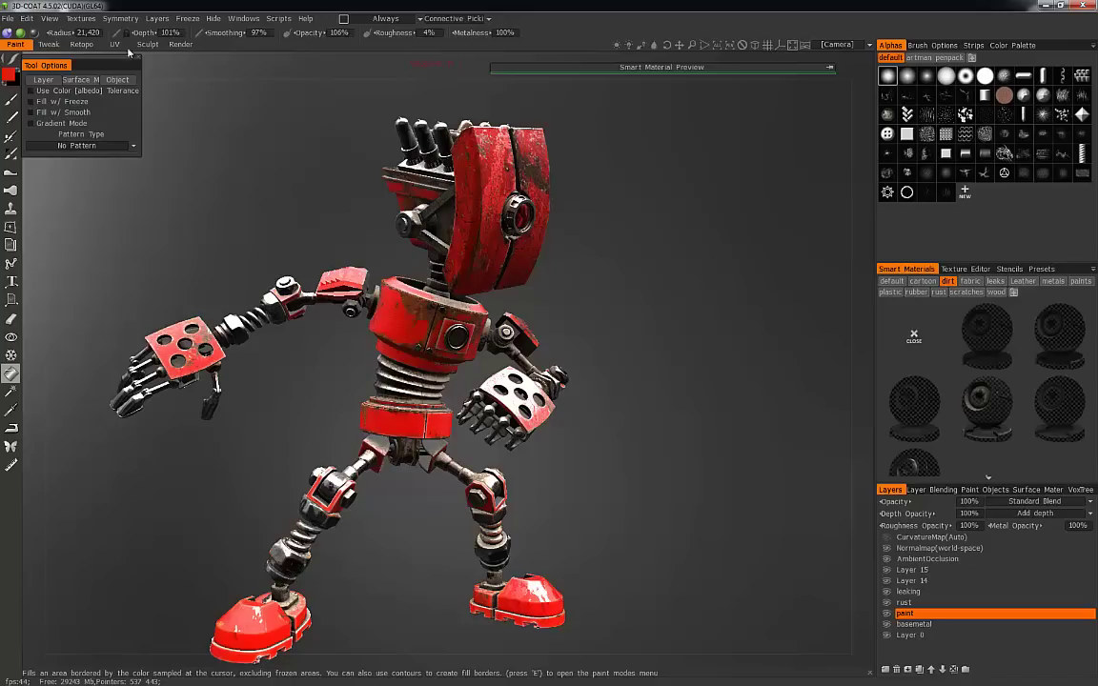
left_click(27, 19)
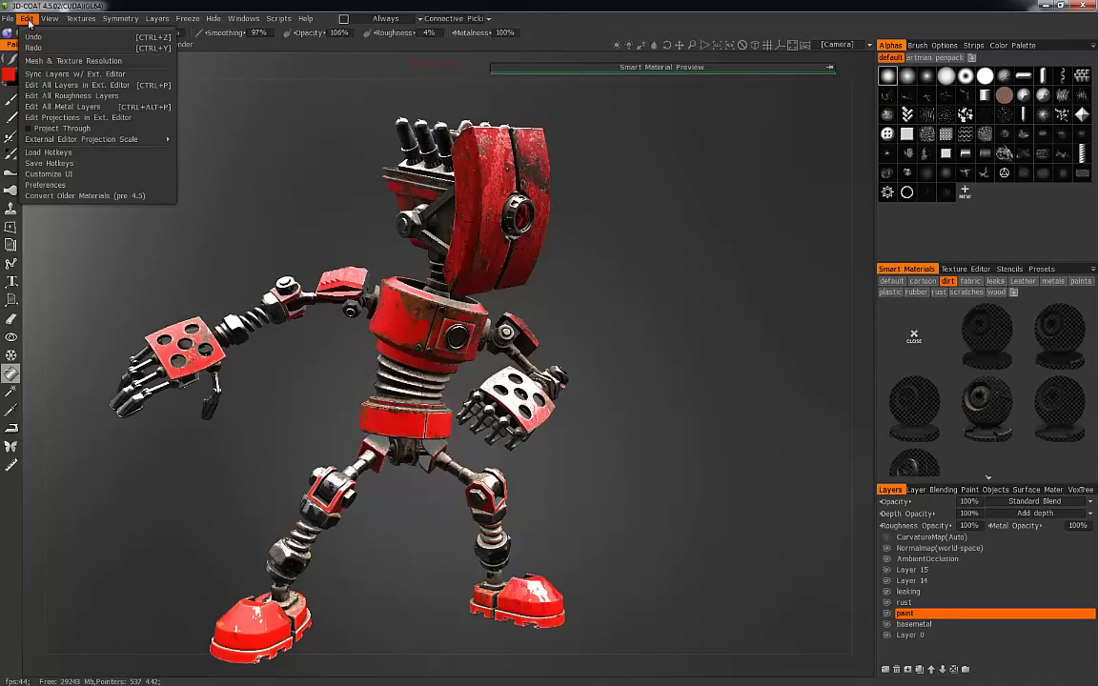
mouse_move(80, 19)
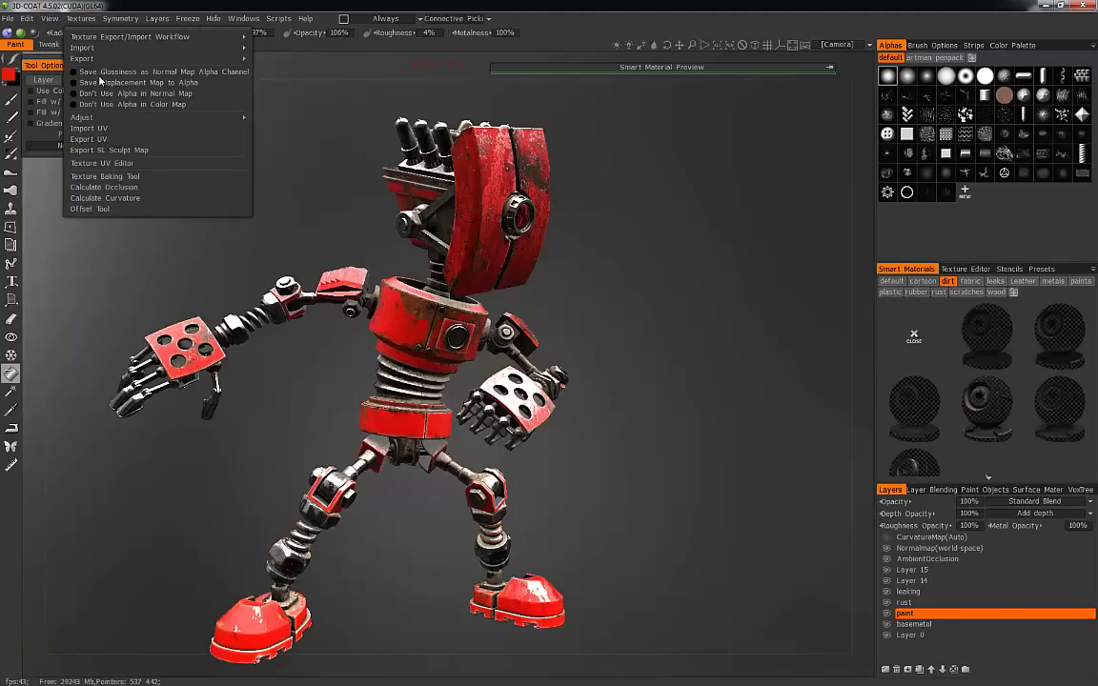
mouse_move(143, 116)
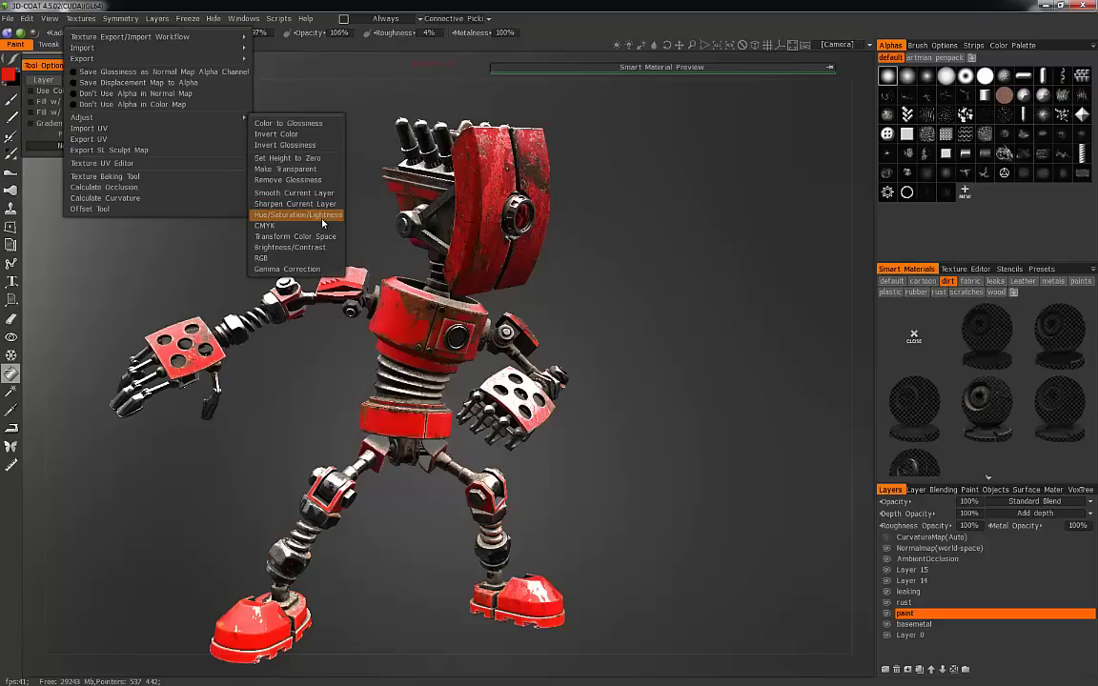
left_click(289, 195)
left_click(575, 313)
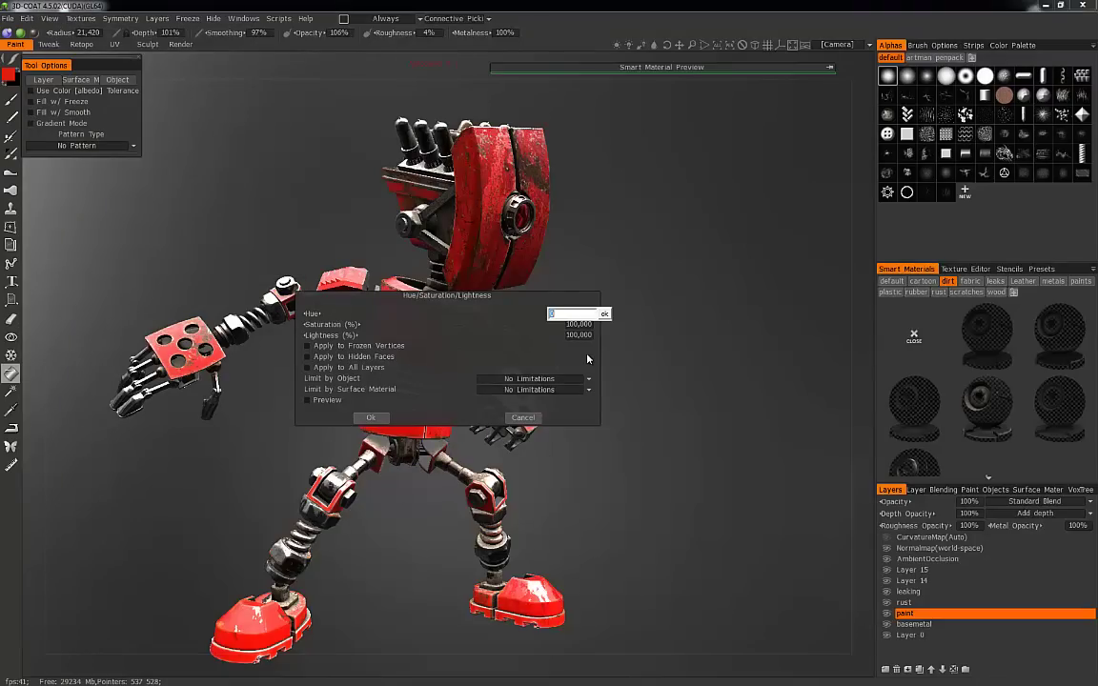
type("180")
key("Return")
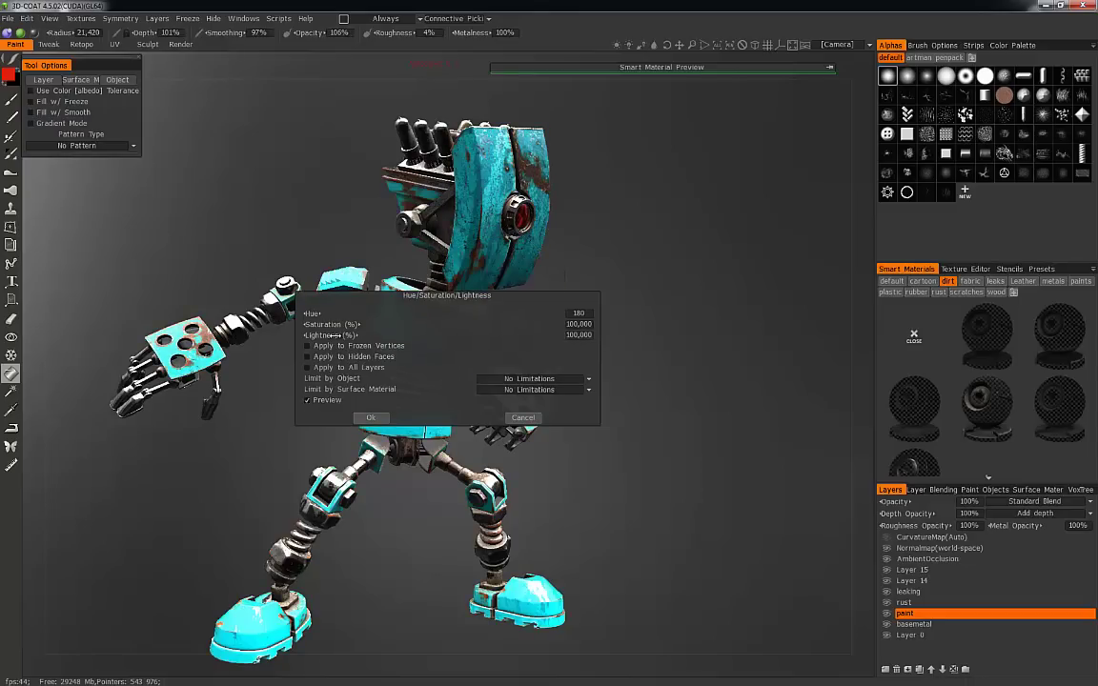
left_click(370, 419)
Examine the robot's recoloured paint on the head, torso and limbs from several sides.
left_click_drag(716, 524, 596, 545)
left_click_drag(664, 540, 428, 260)
left_click_drag(571, 237, 534, 238)
left_click_drag(620, 223, 796, 427)
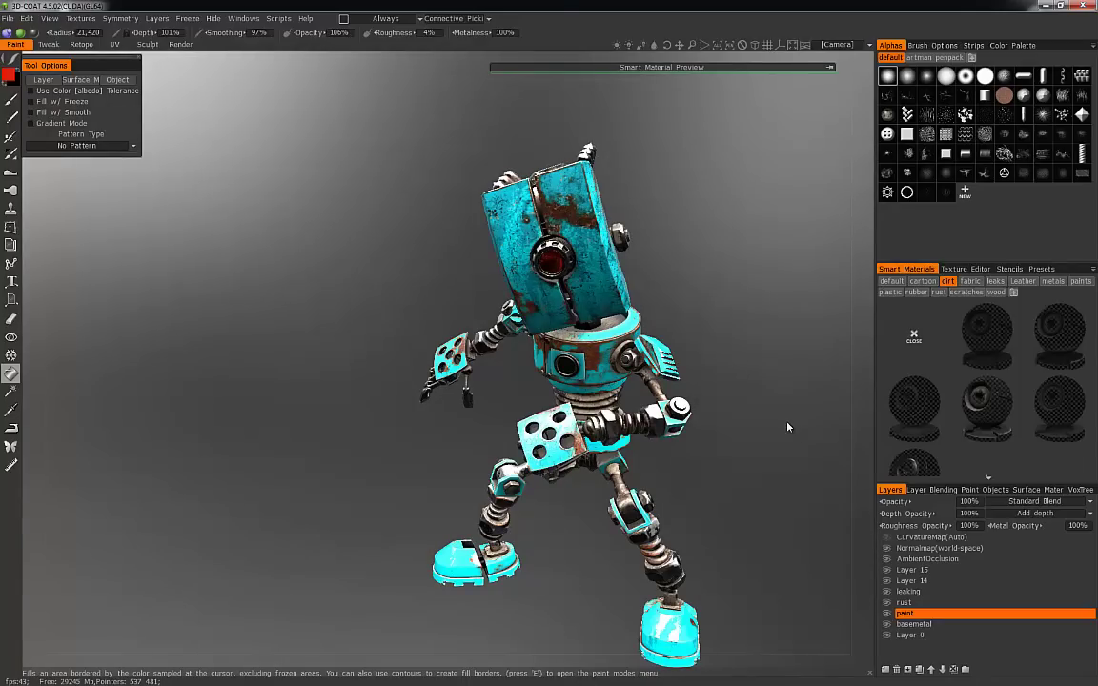
left_click_drag(386, 345, 354, 300)
left_click_drag(665, 383, 693, 388)
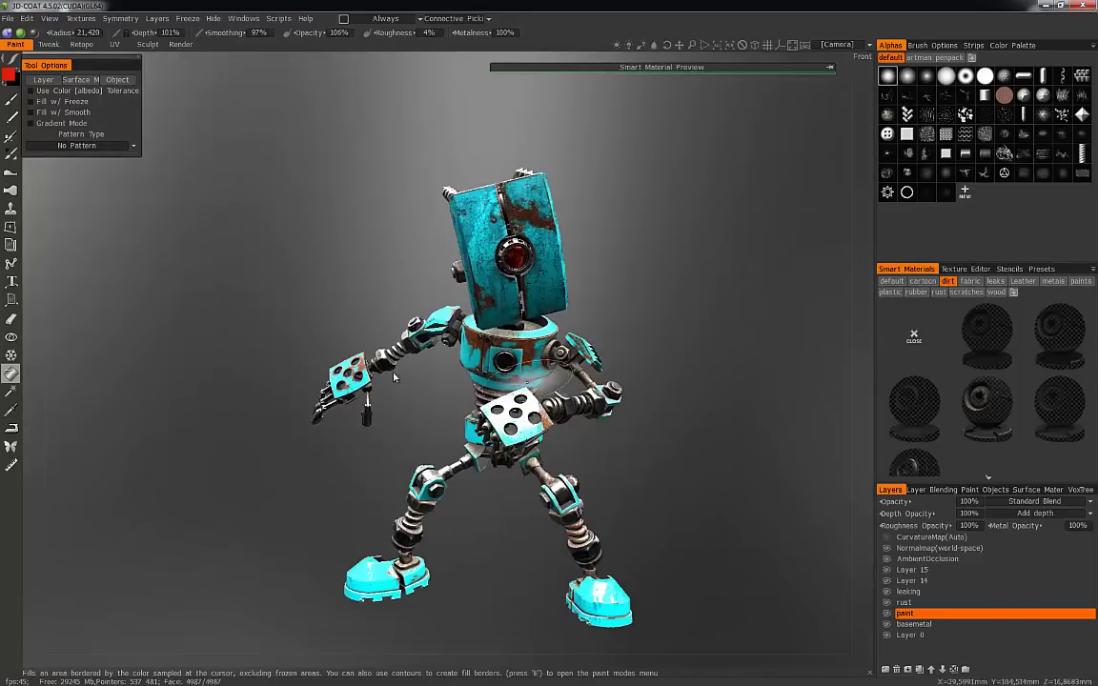